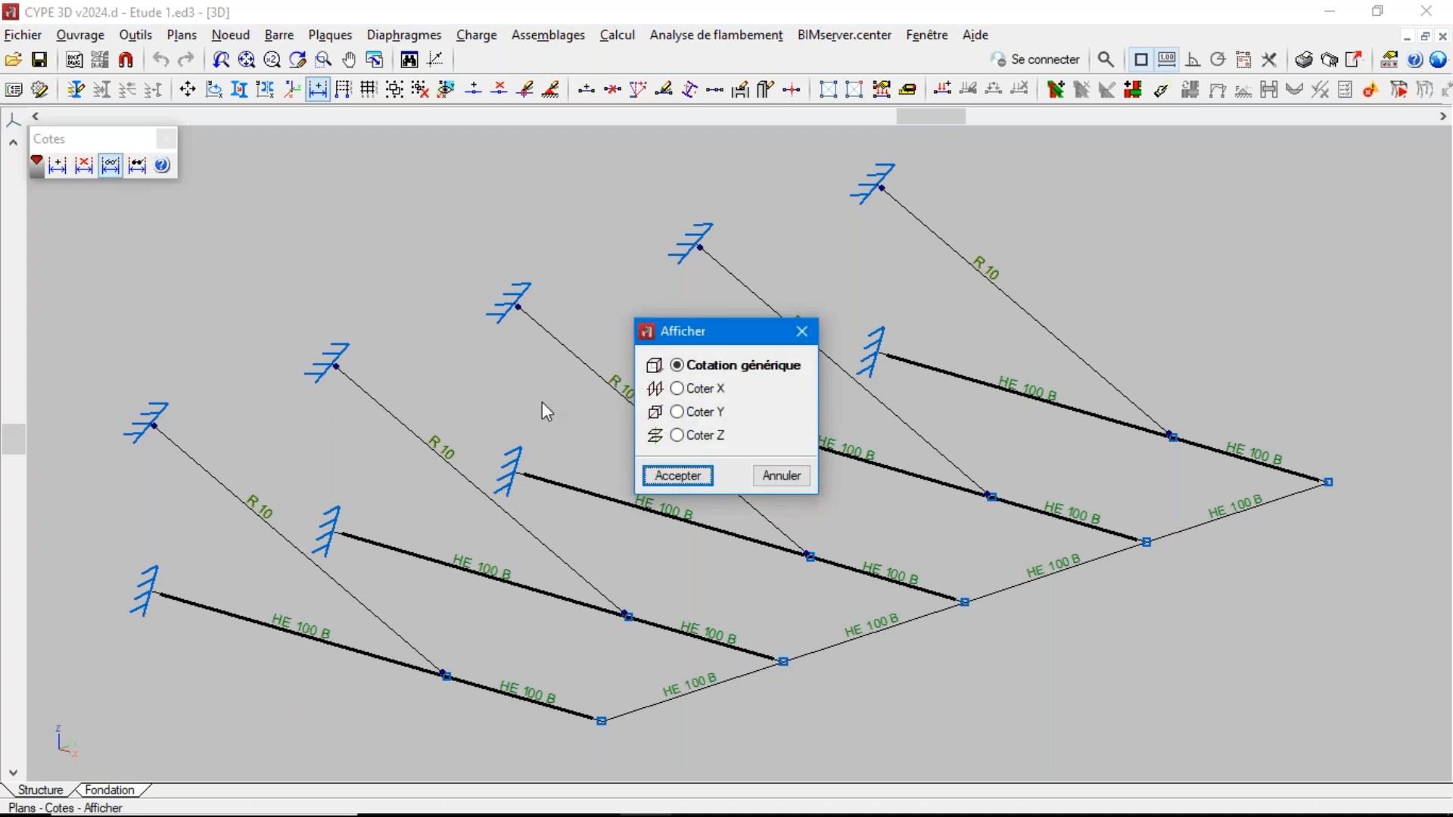
Display the structure's generic dimensions and examine the loads defined on the panel
left_click(679, 476)
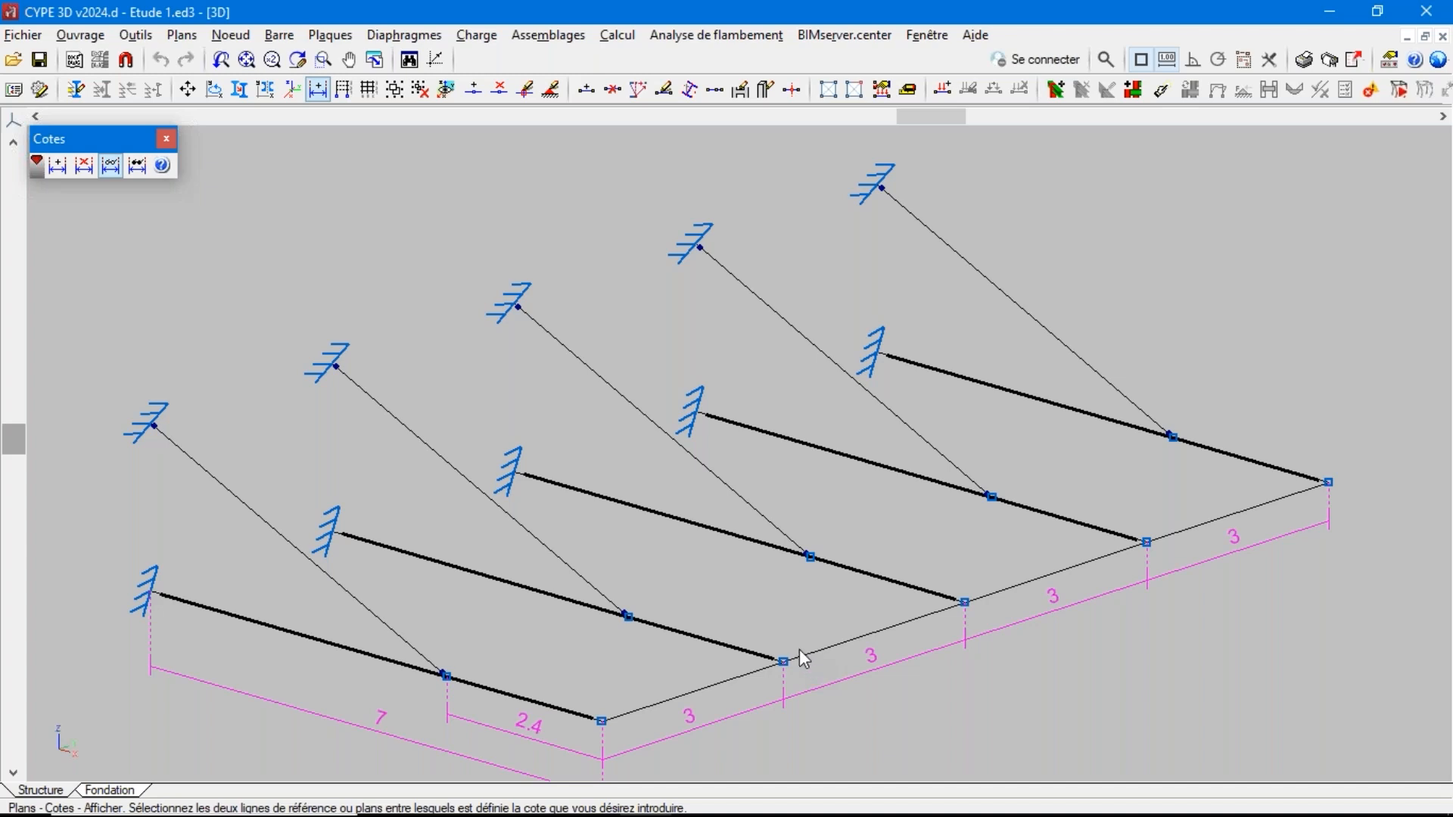
left_click(477, 38)
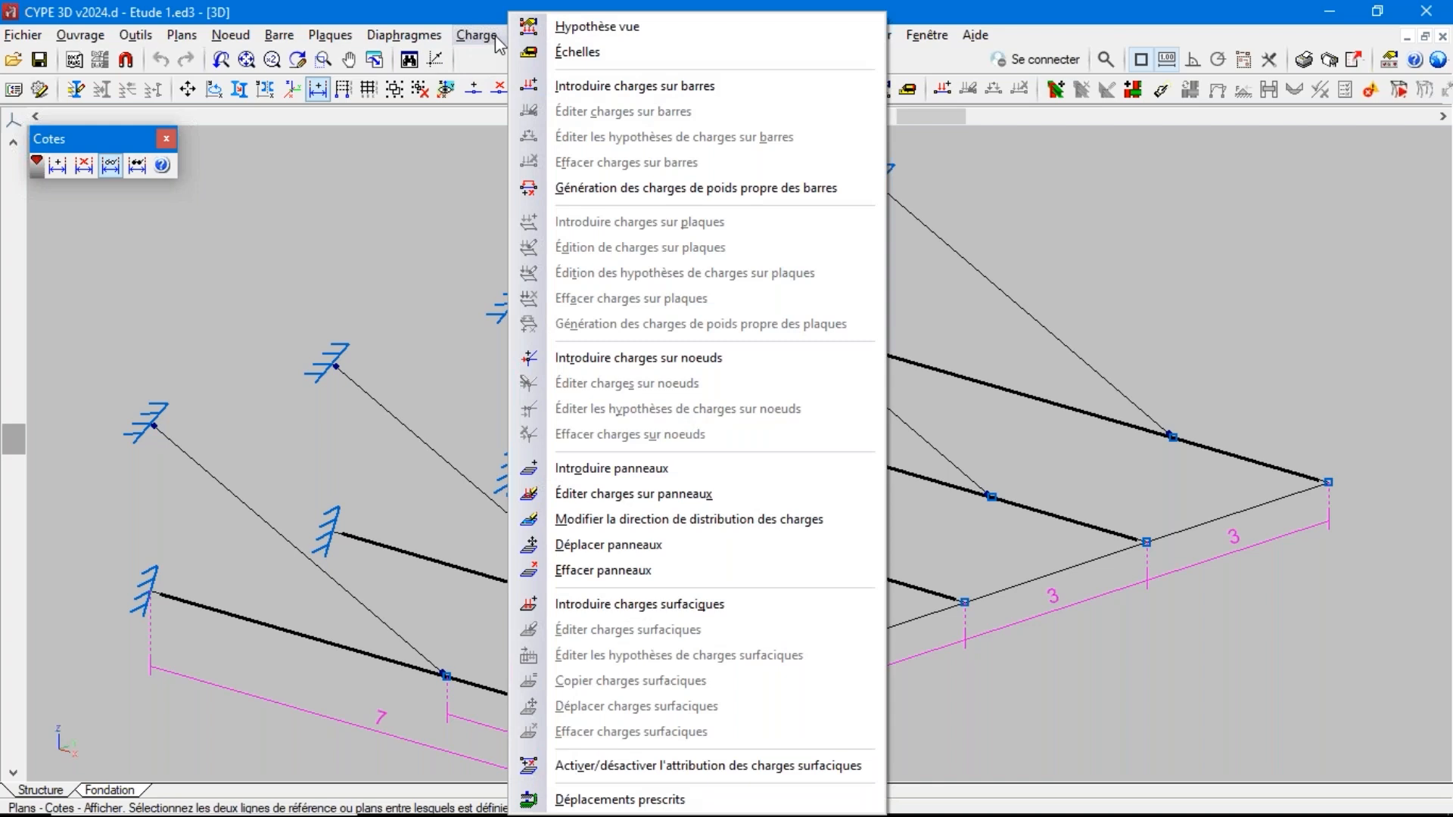
left_click(600, 497)
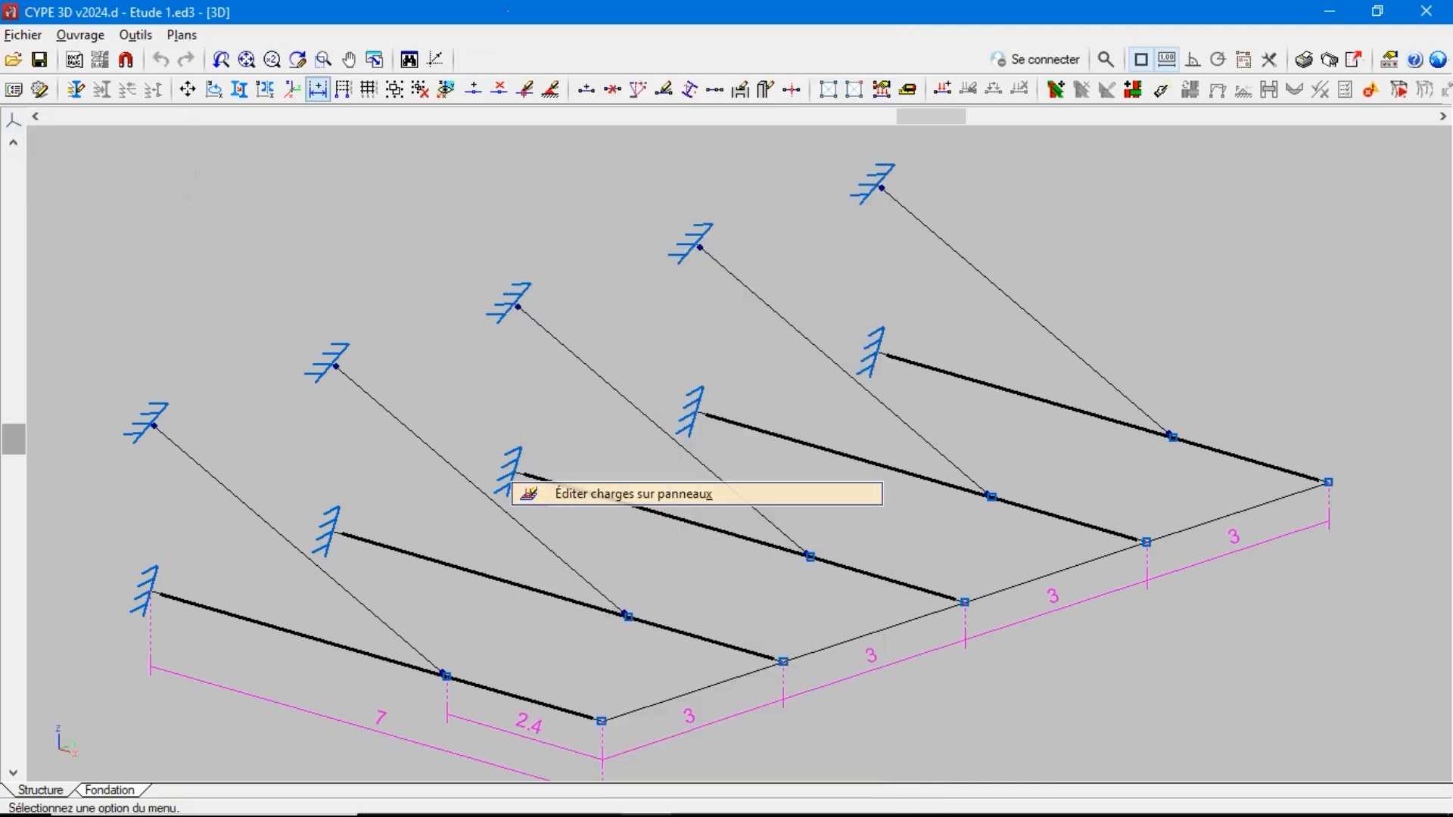
left_click(530, 470)
right_click(530, 470)
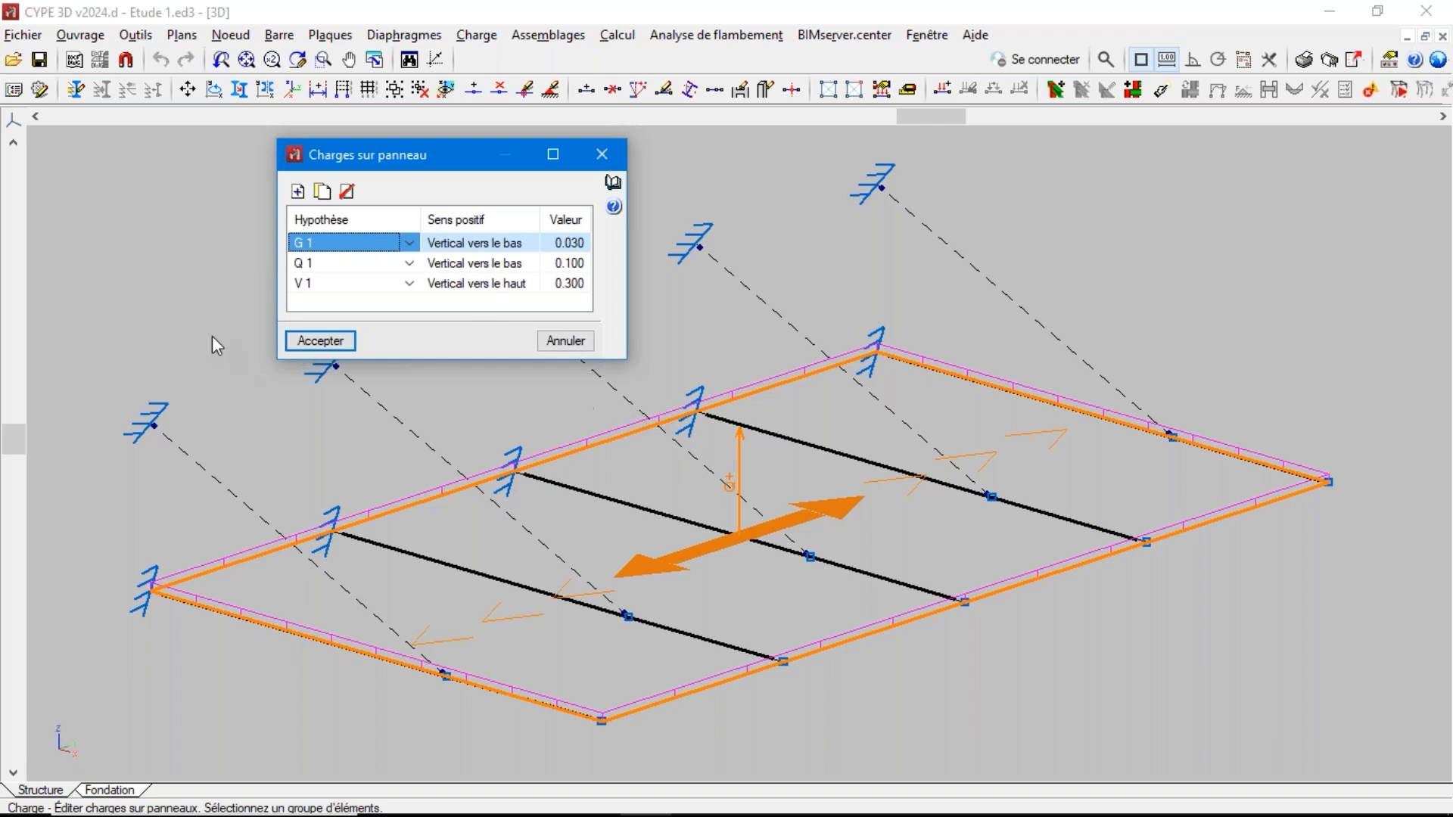
left_click(323, 341)
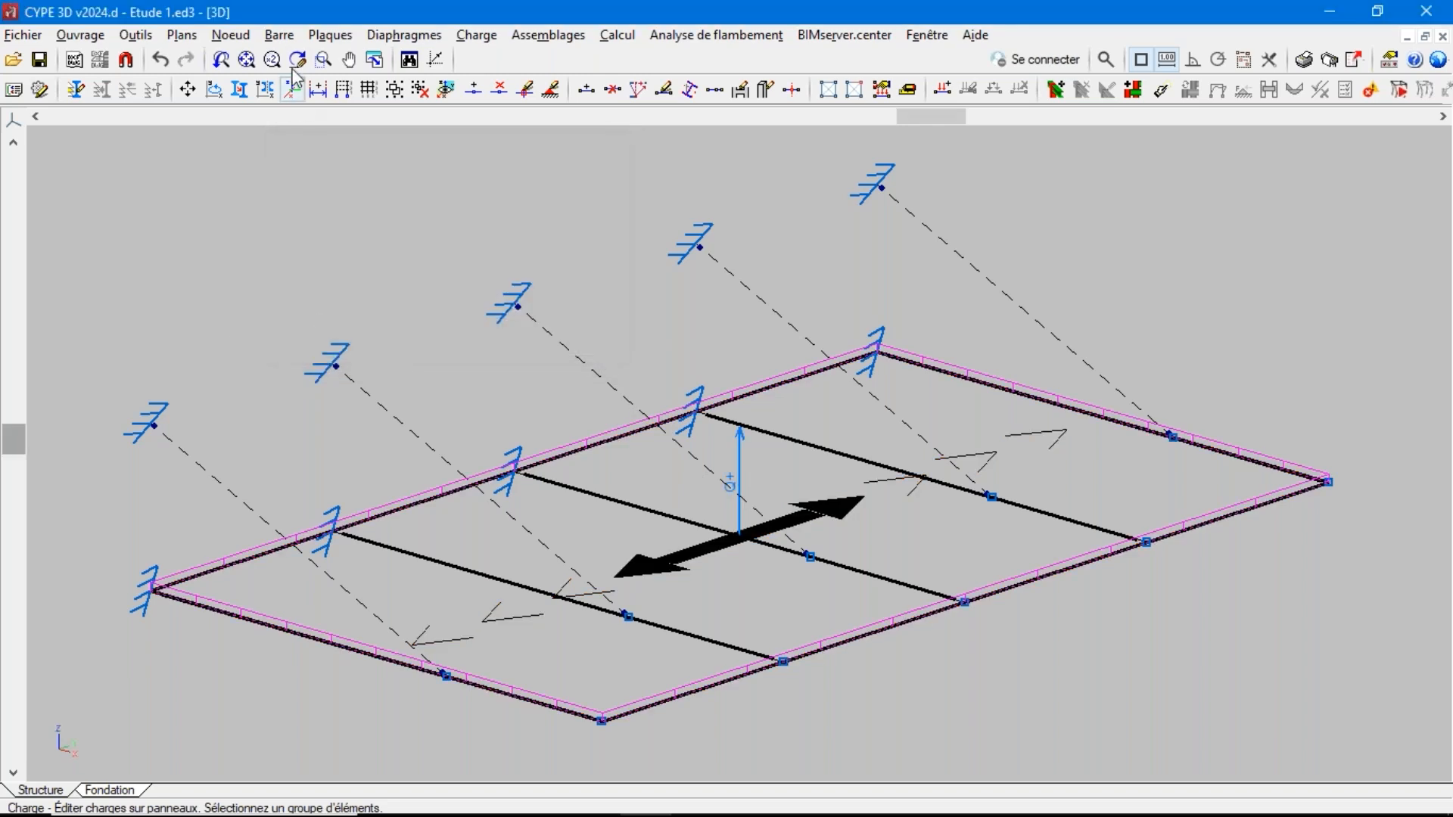
Examine the description of the five inclined R 10 bars, including the notes on how tie rods are calculated
left_click(287, 37)
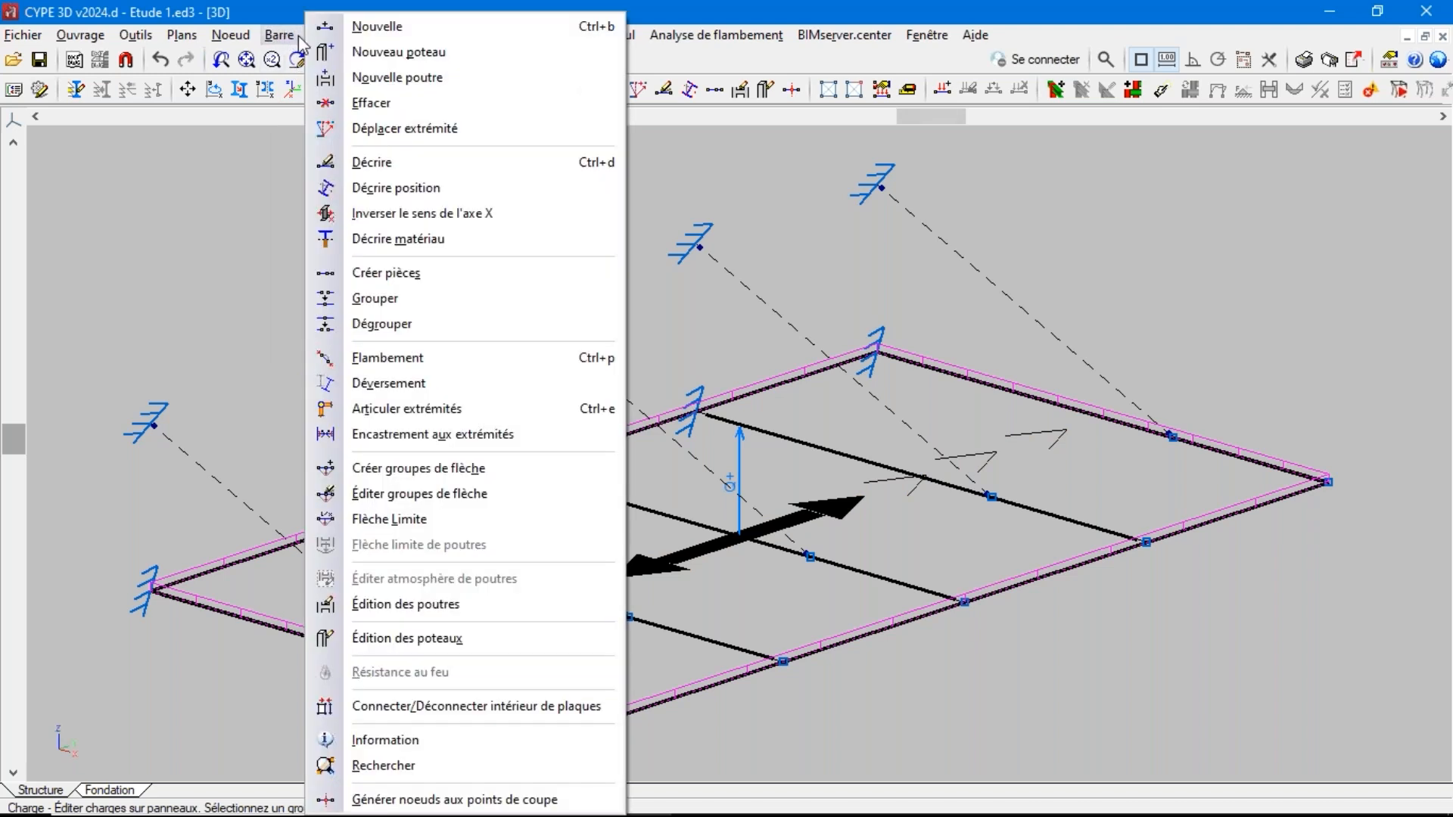
left_click(367, 164)
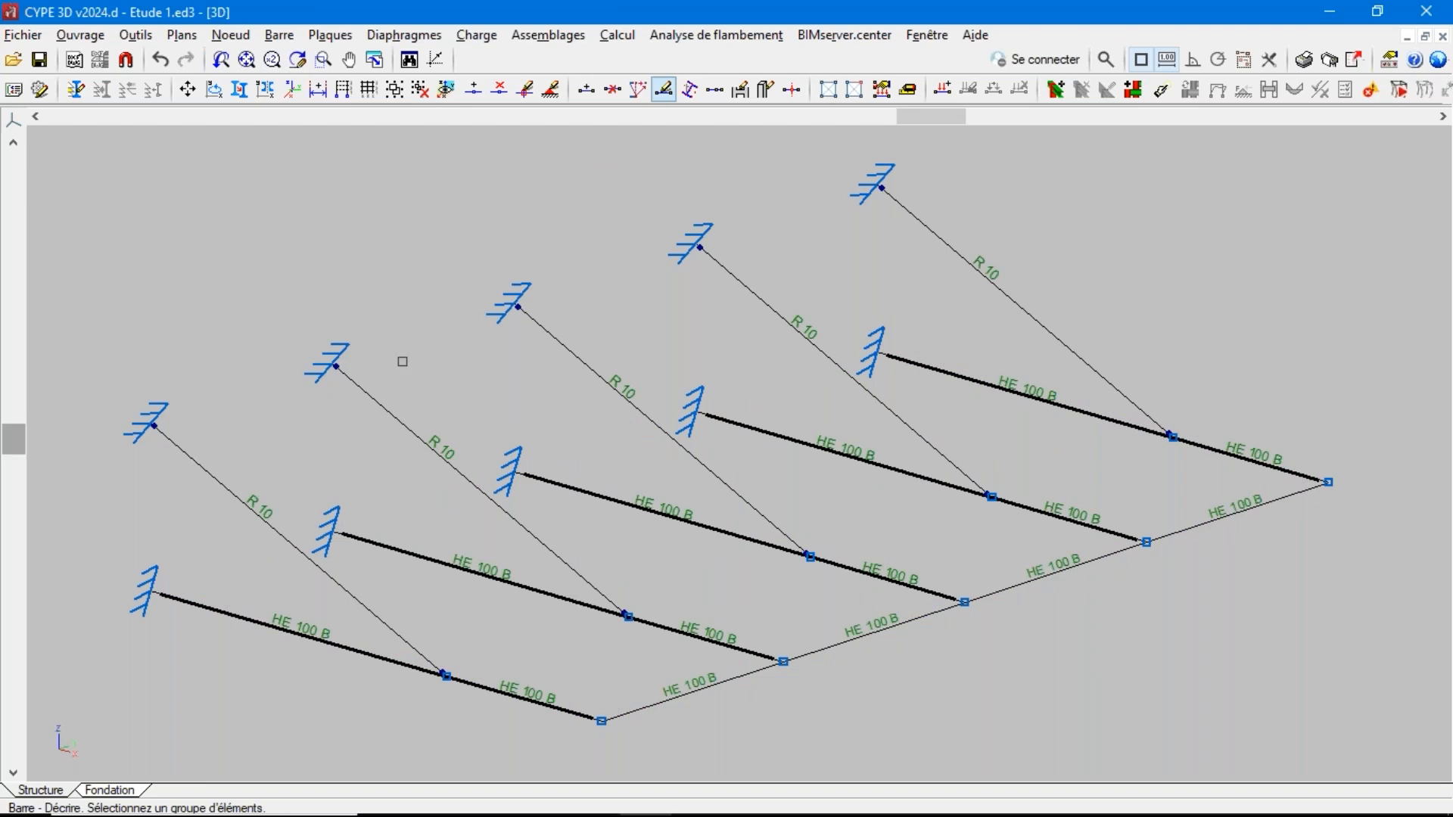
left_click(401, 419)
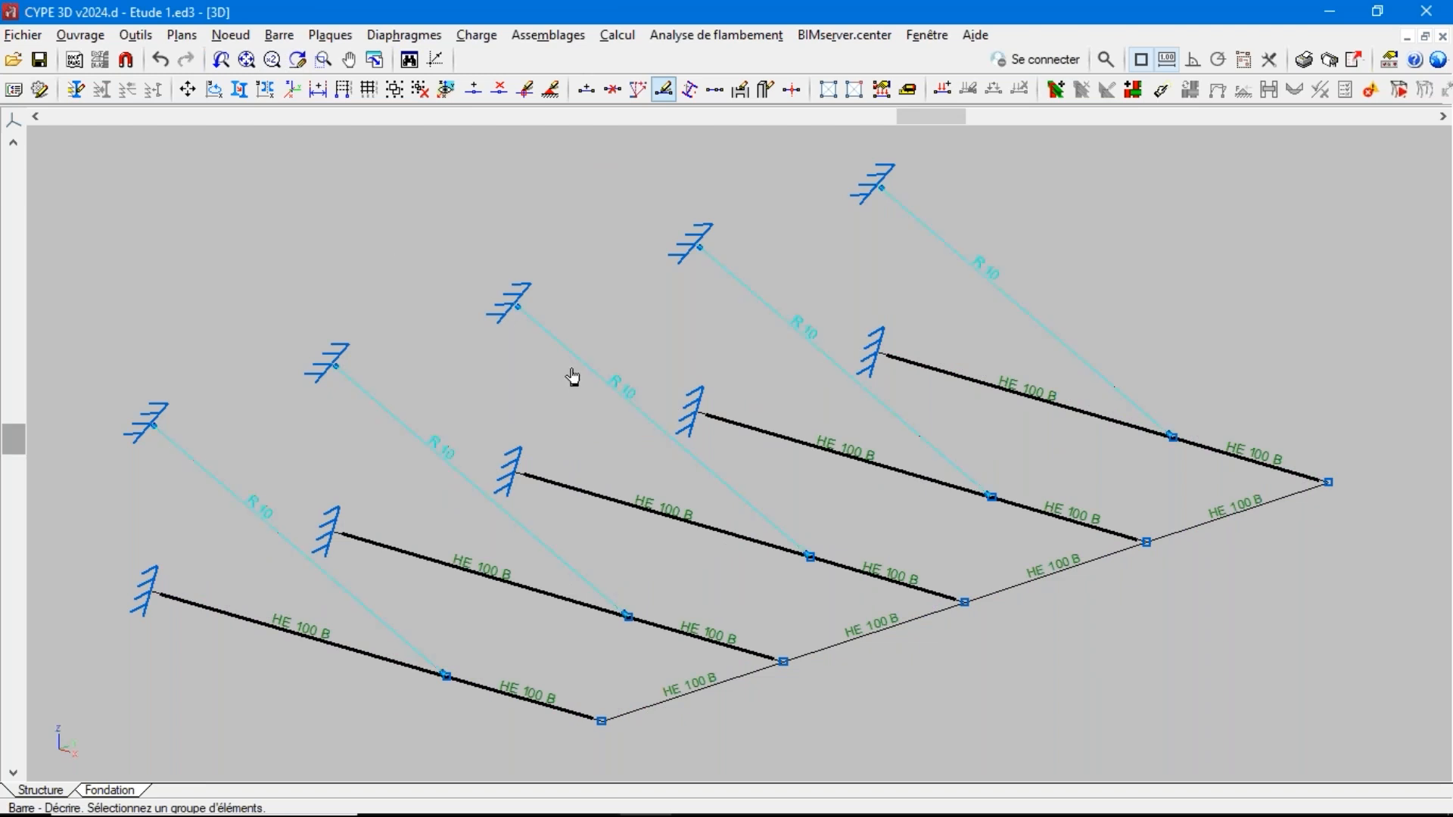
left_click(769, 434)
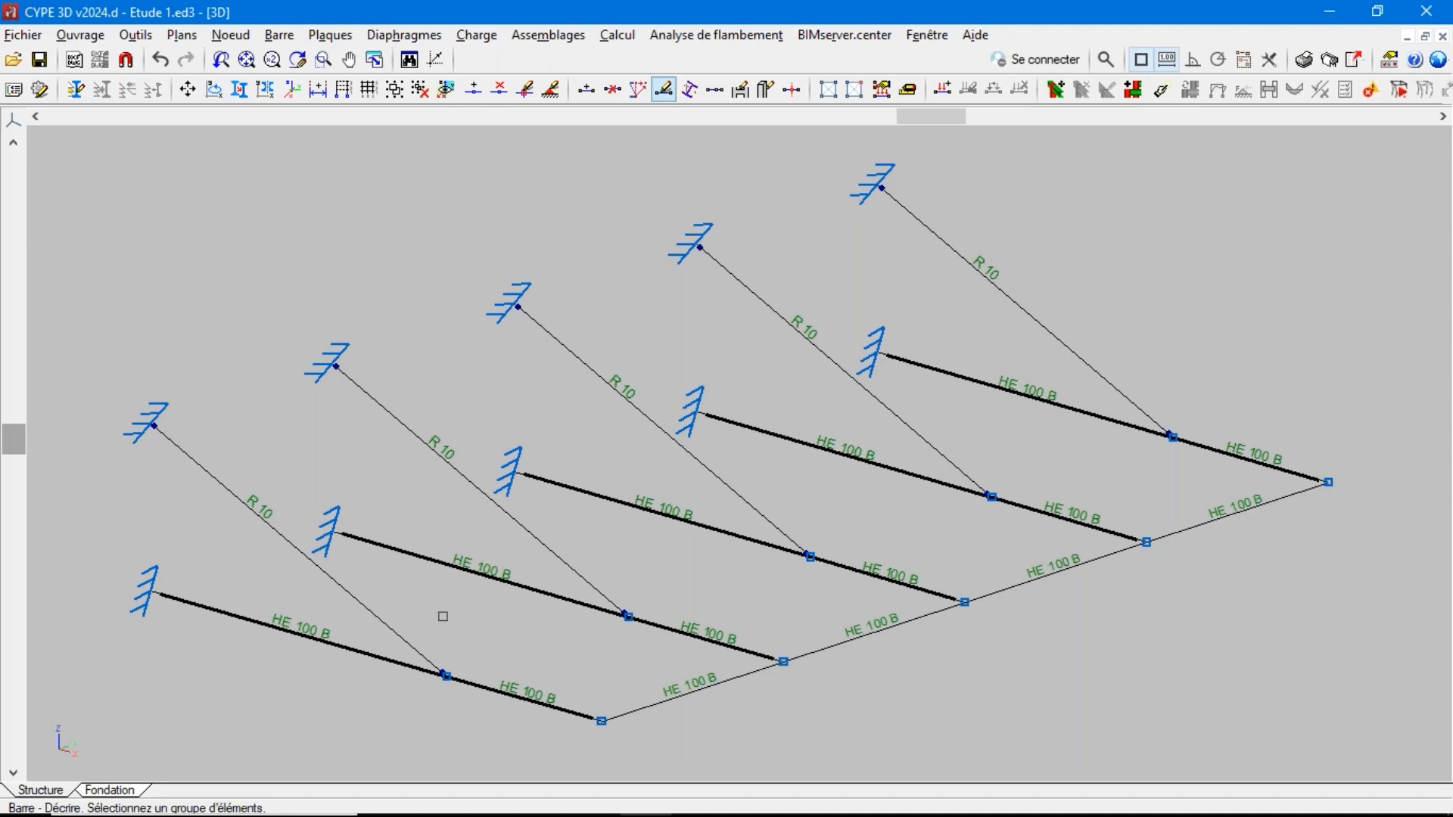
left_click(278, 35)
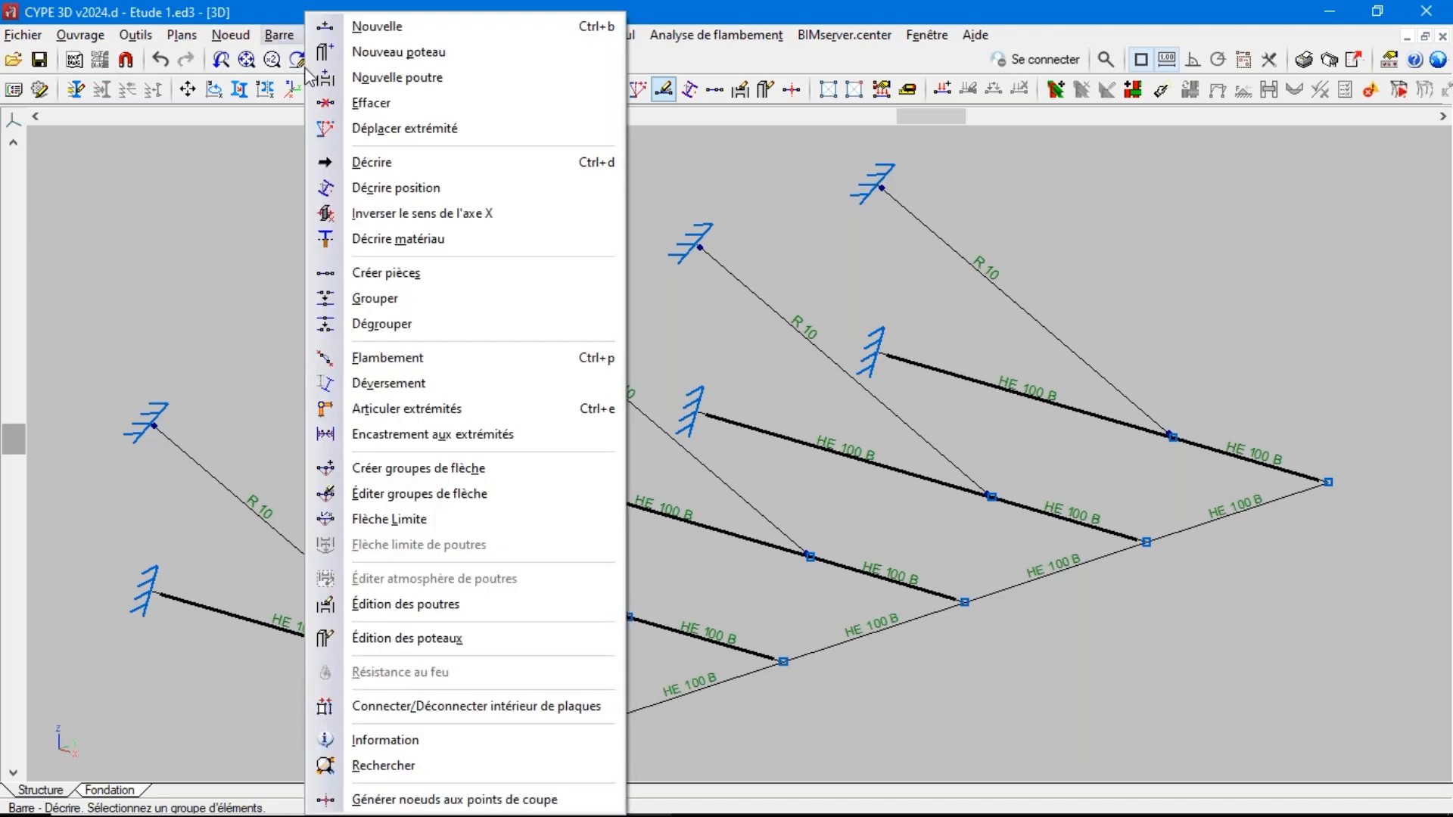
left_click(371, 163)
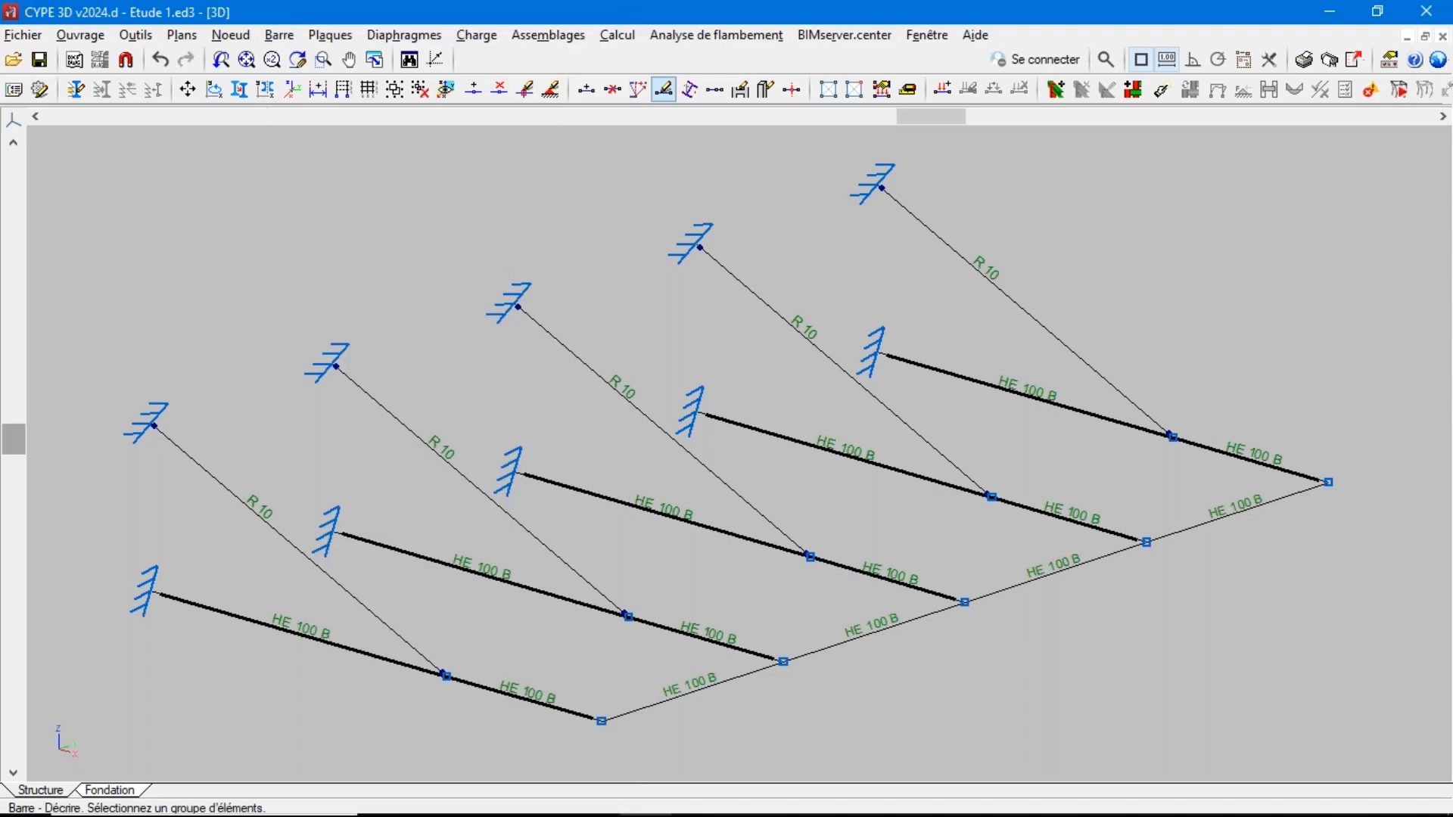
left_click(545, 343)
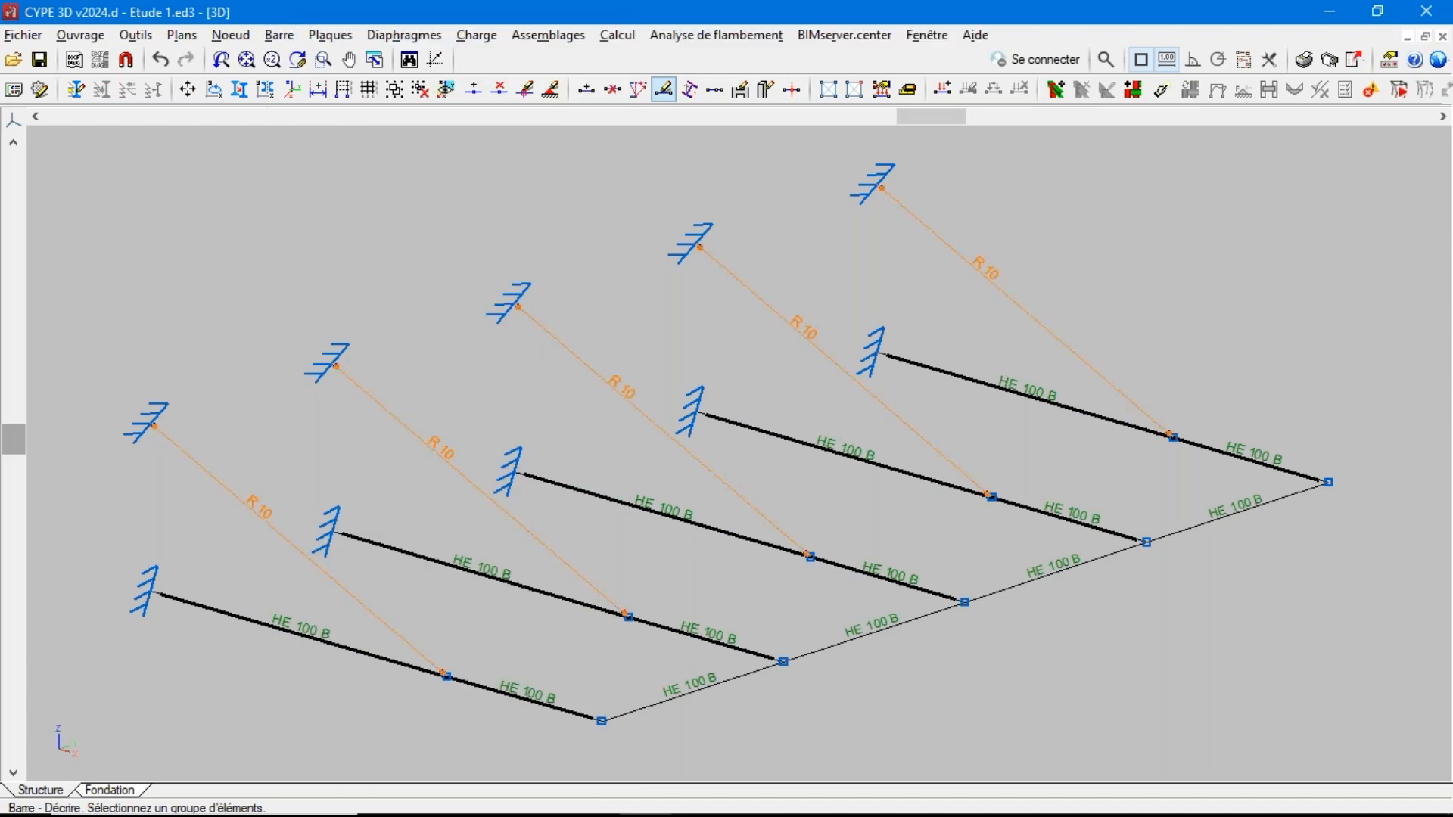
right_click(545, 343)
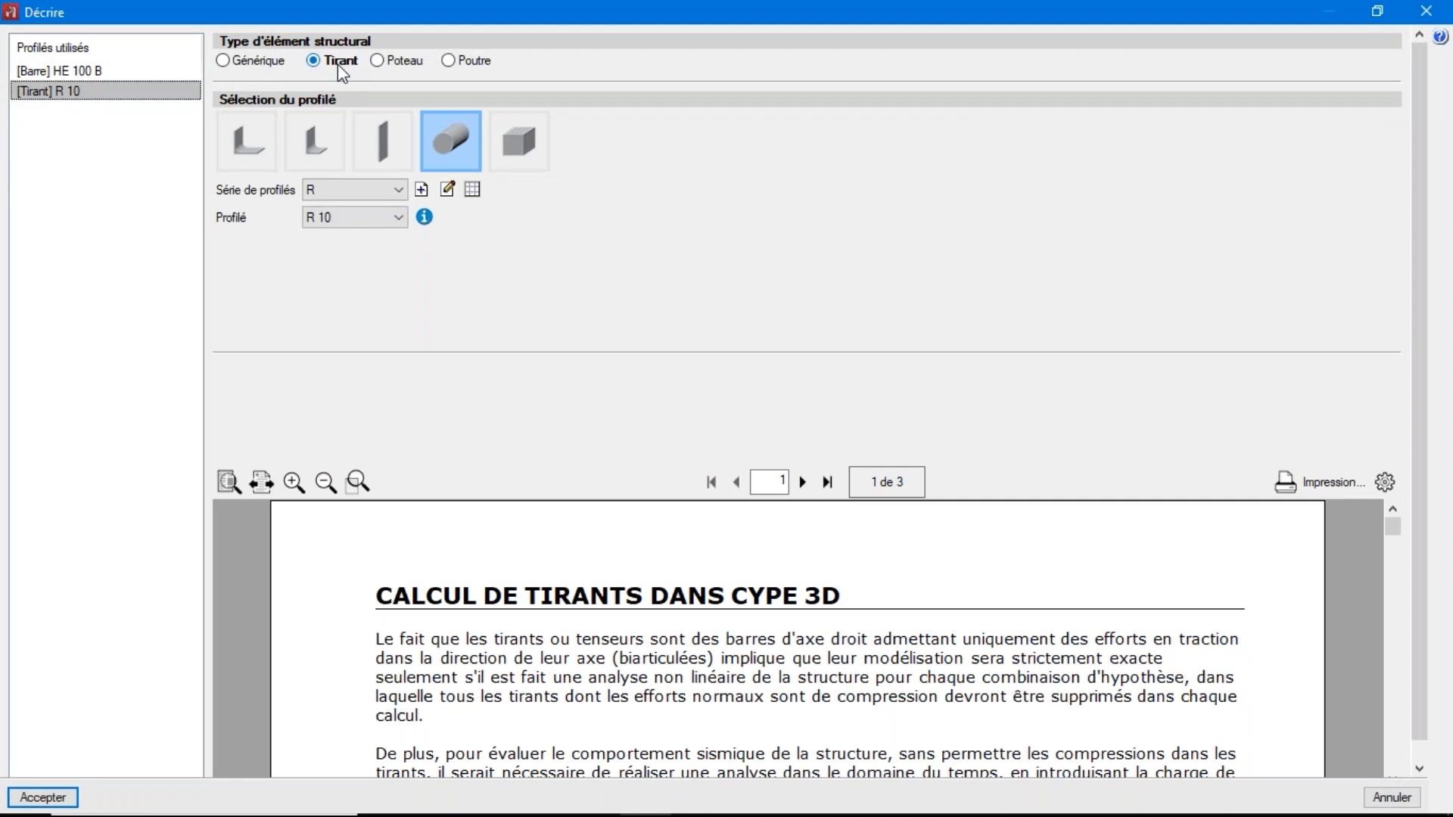
scroll(643, 586, "down", 13)
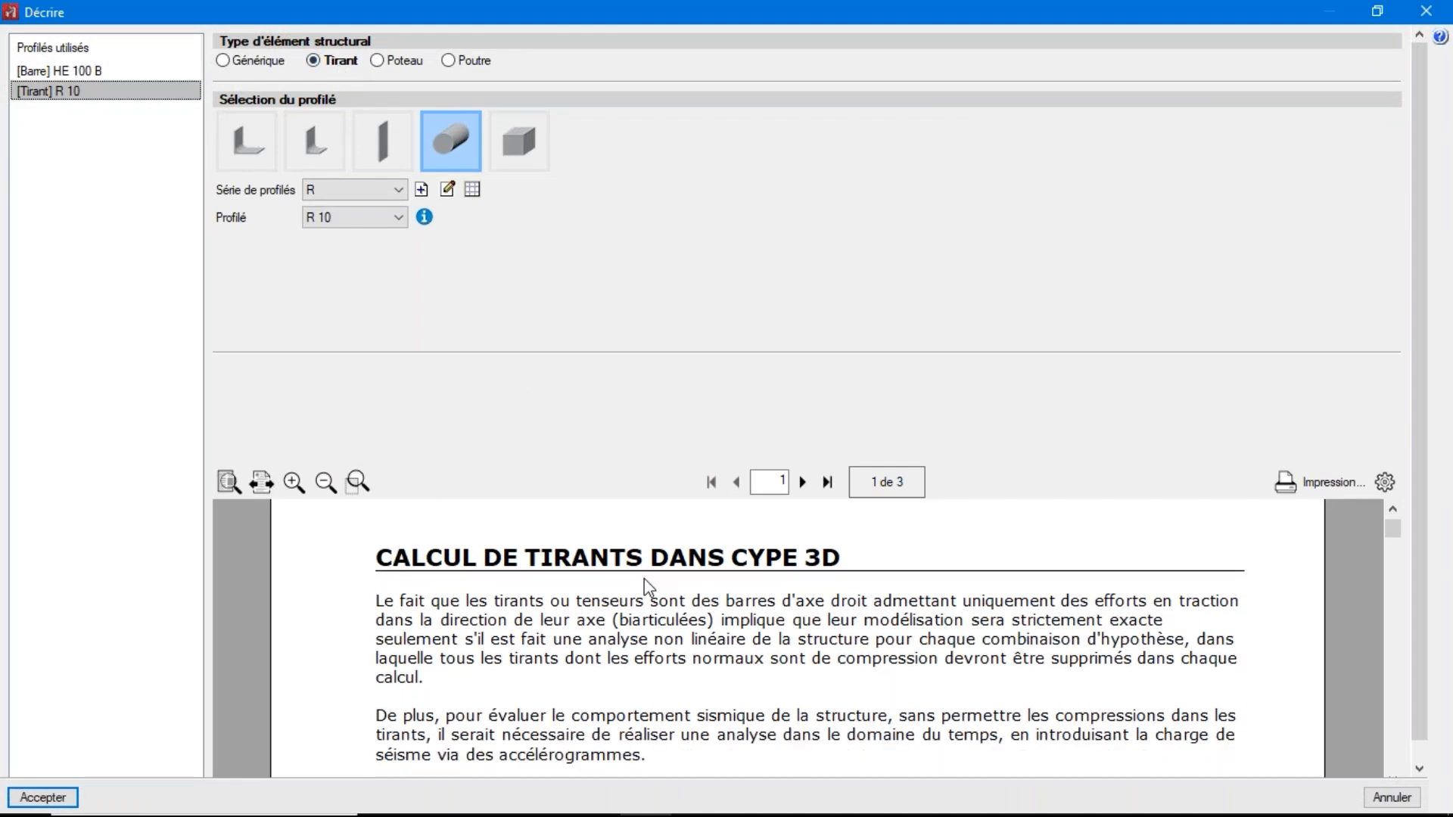
scroll(648, 589, "down", 2)
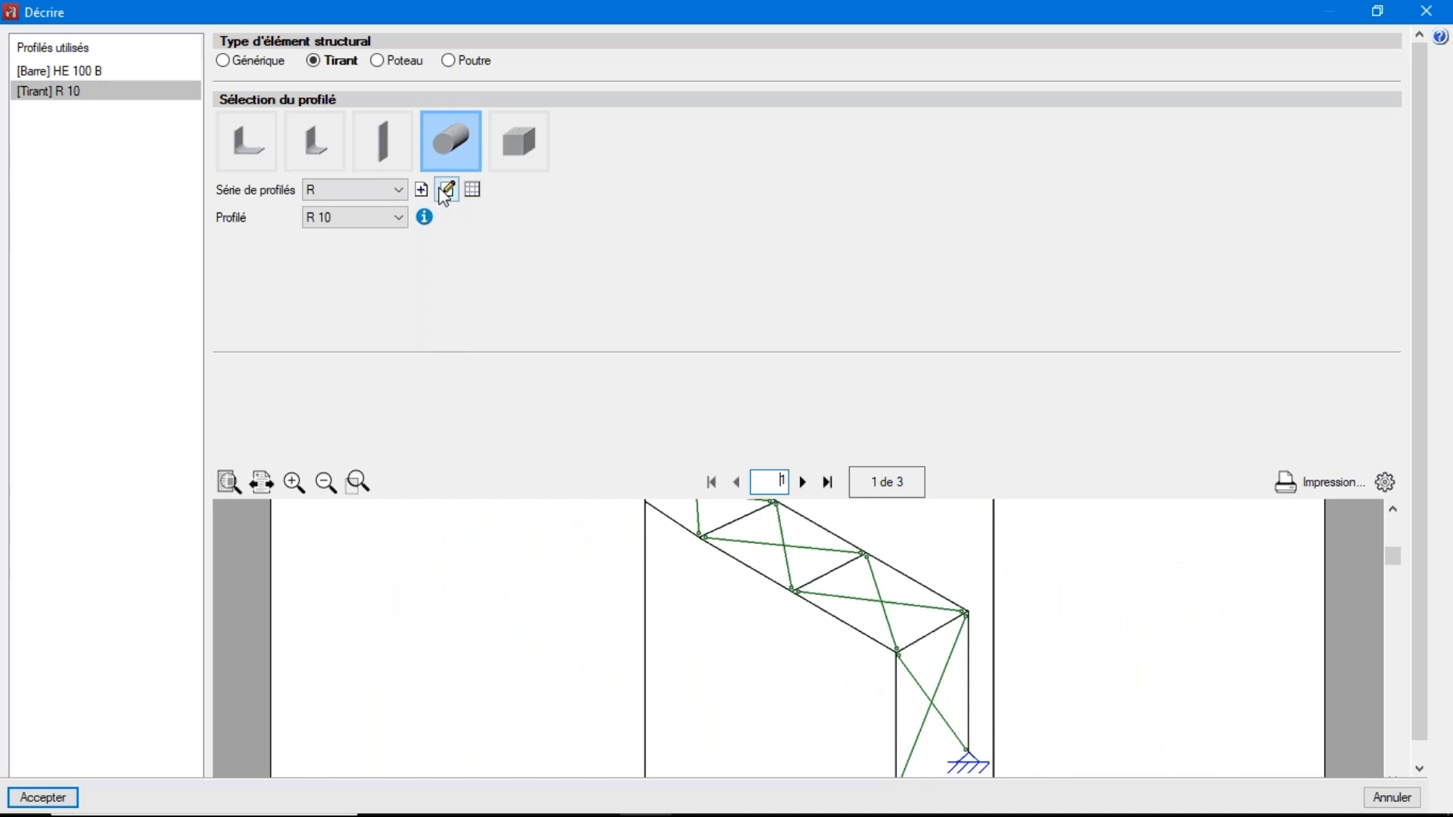
left_click(62, 798)
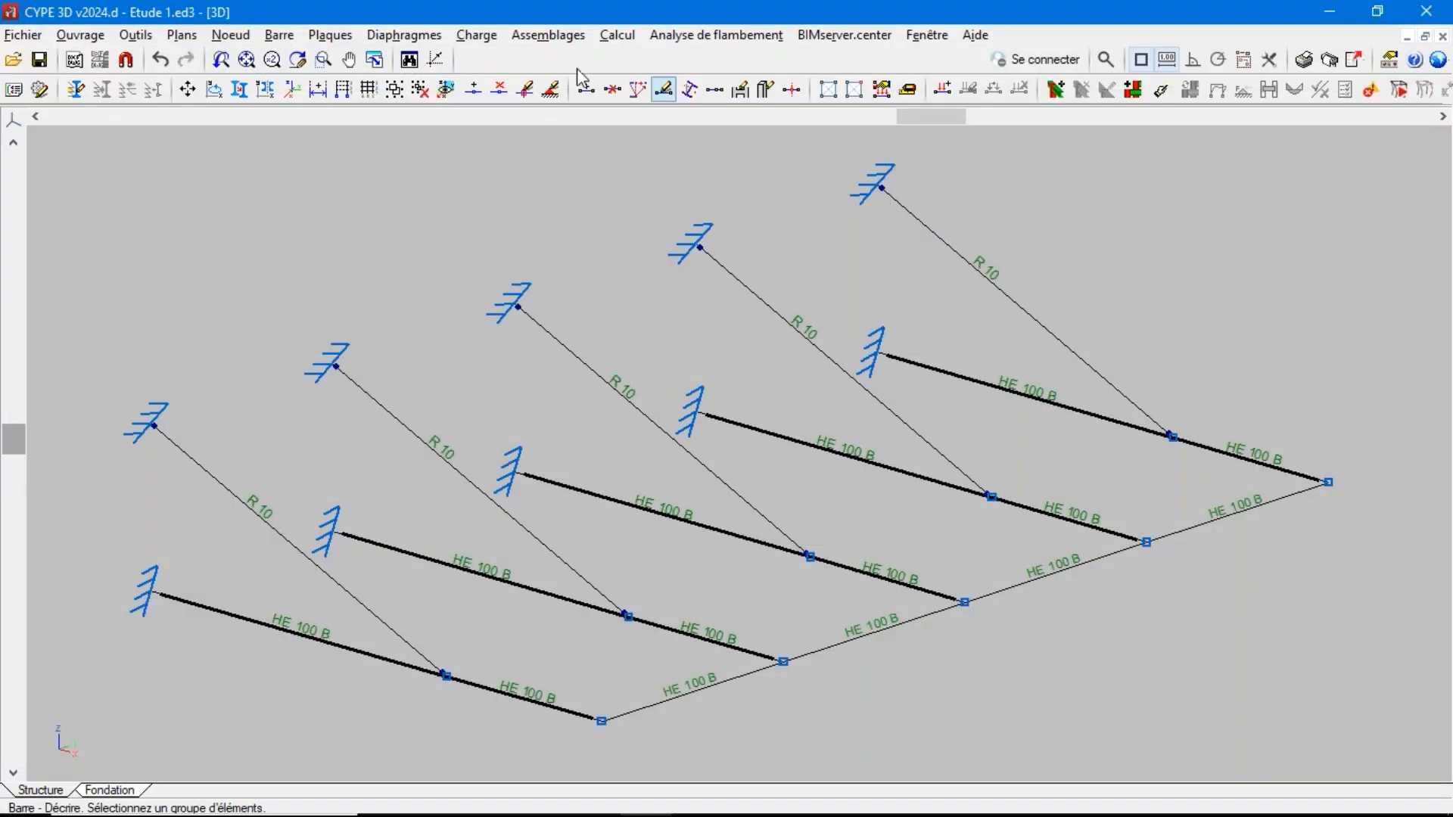
Try to calculate the stresses and deformations with the inclined R 10 bars defined as Tirant elements
left_click(625, 34)
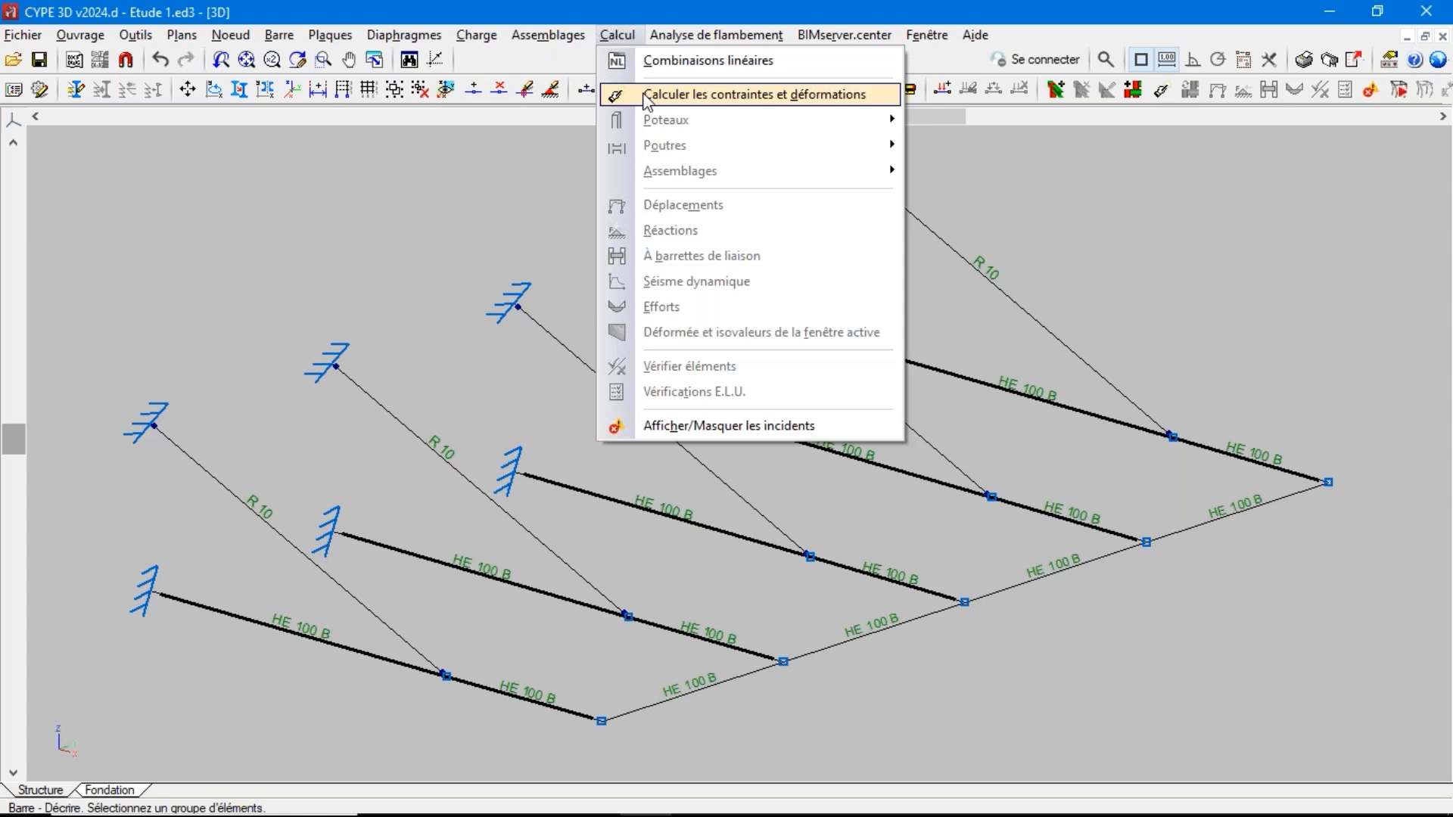
left_click(648, 97)
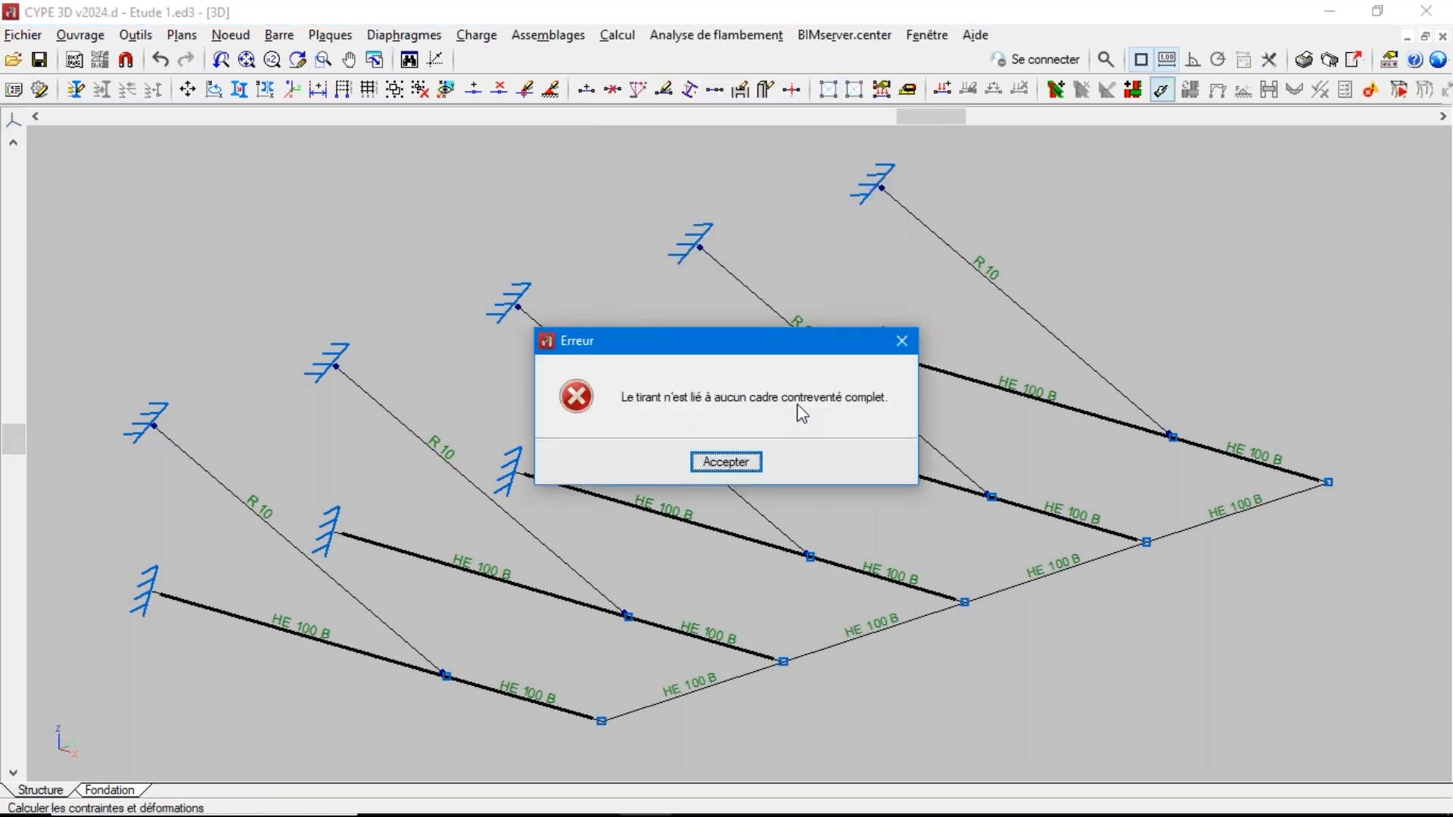
left_click(725, 462)
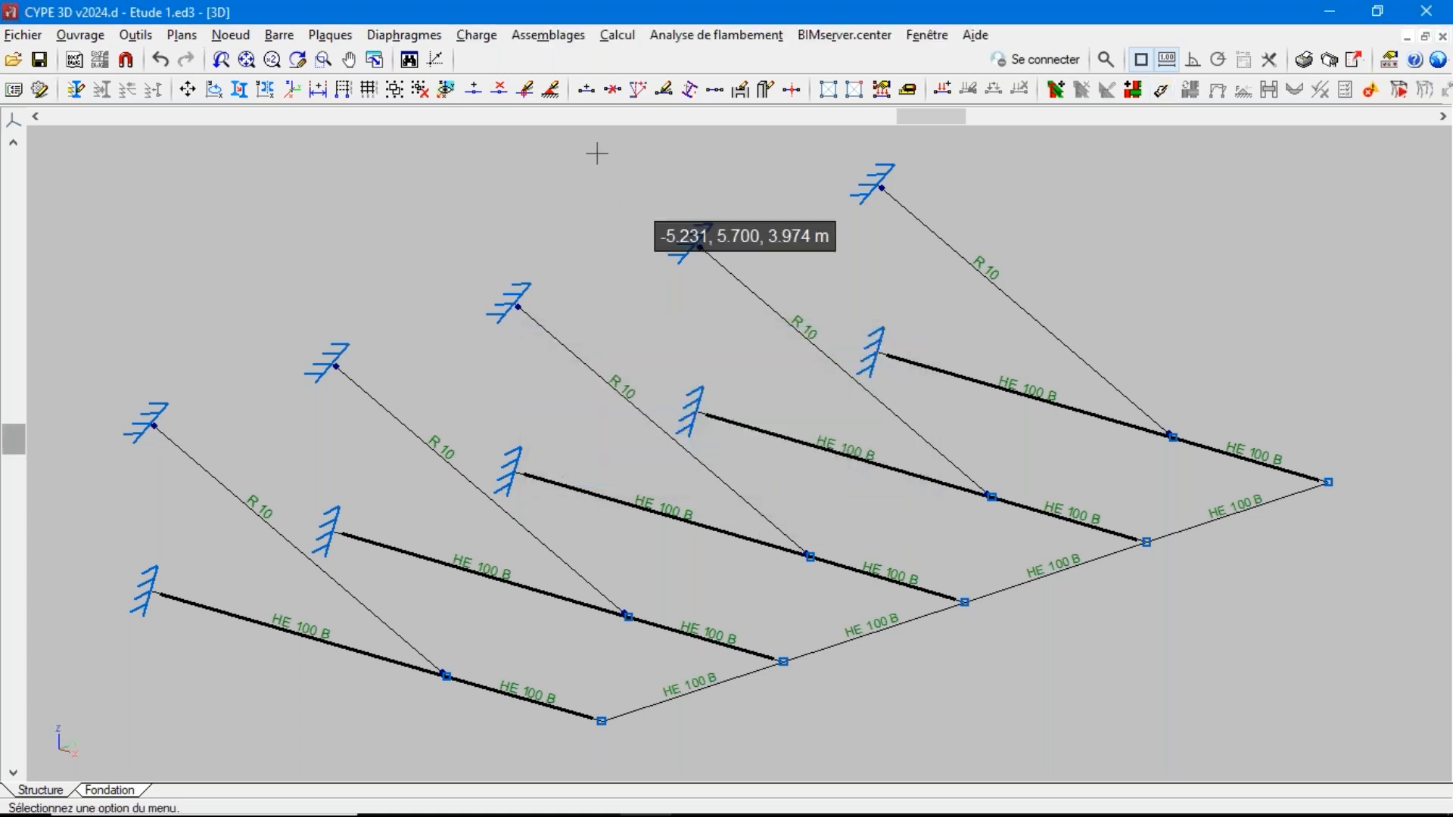
Redefine the five inclined R 10 bars as Générique elements with Linéaire behaviour
left_click(284, 42)
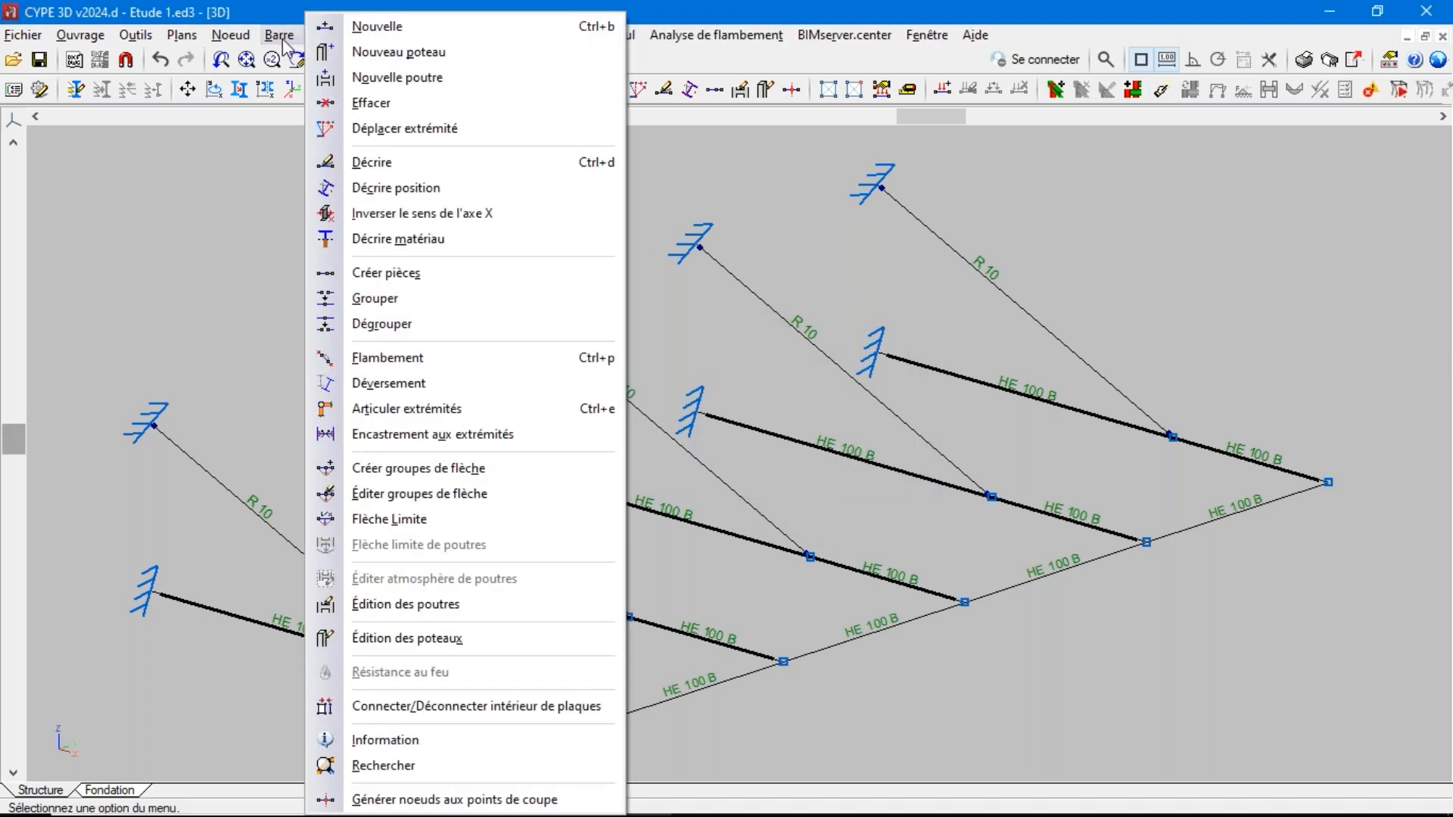
left_click(377, 163)
left_click(553, 349)
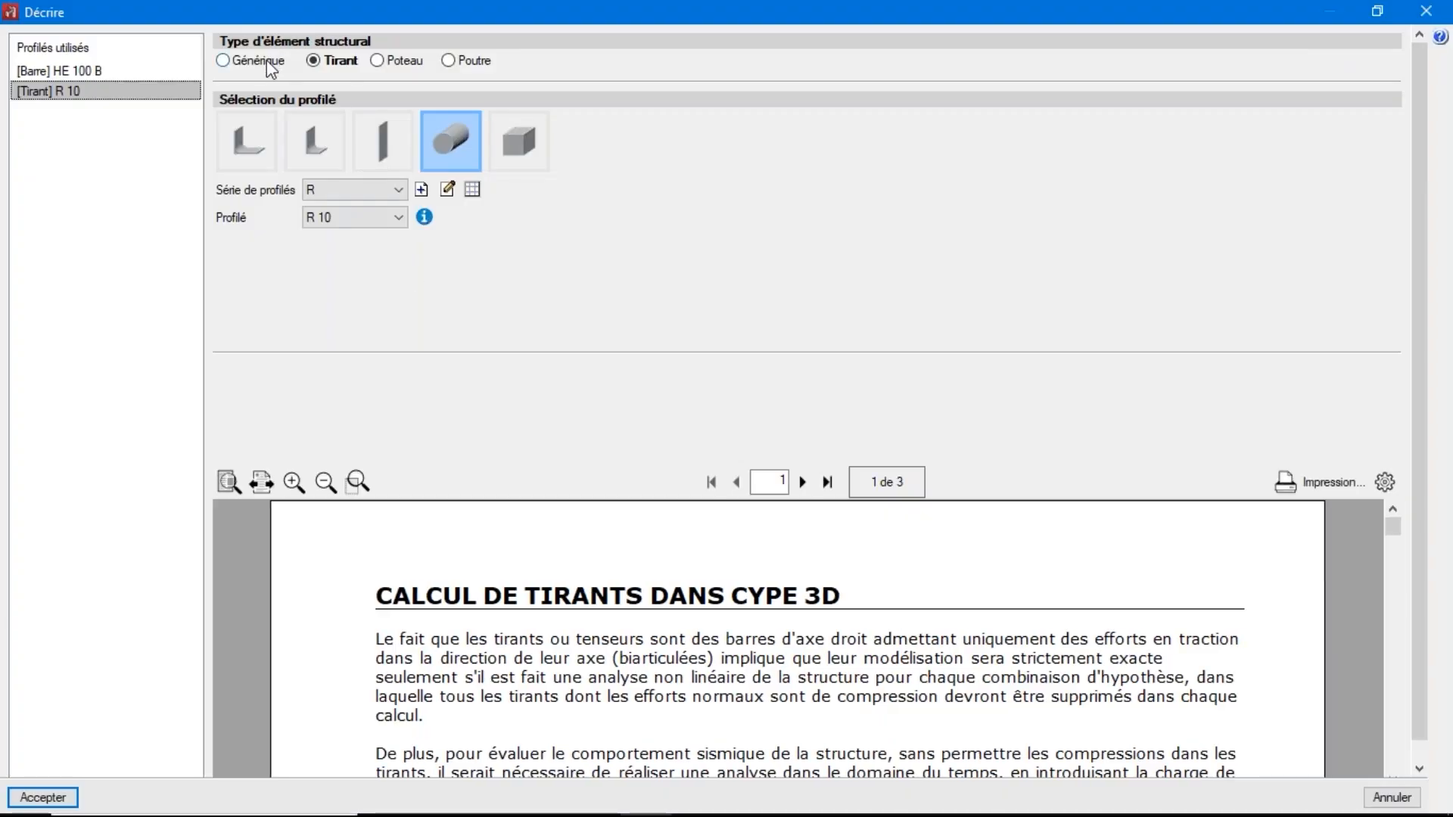
left_click(266, 60)
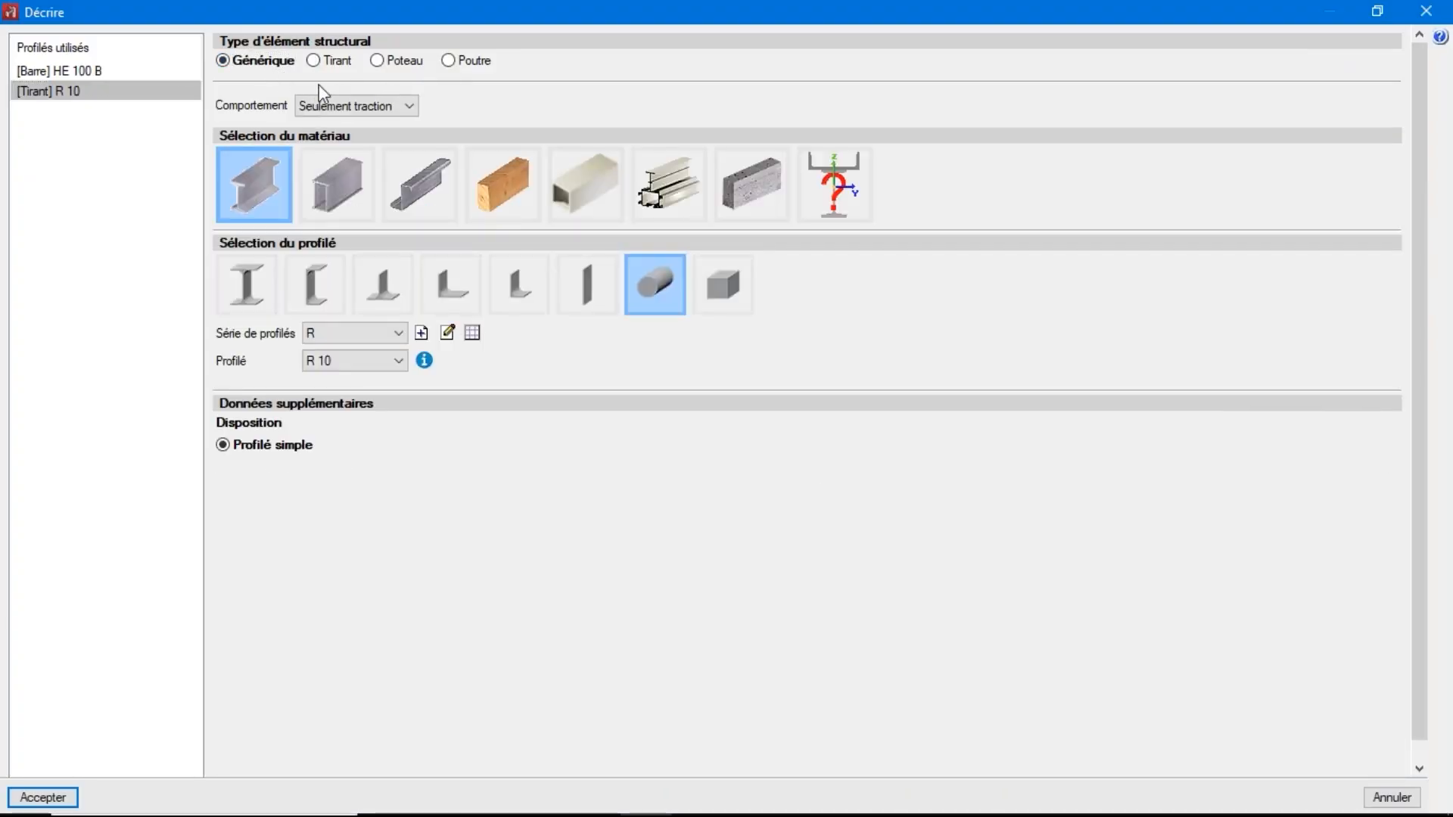
left_click(409, 107)
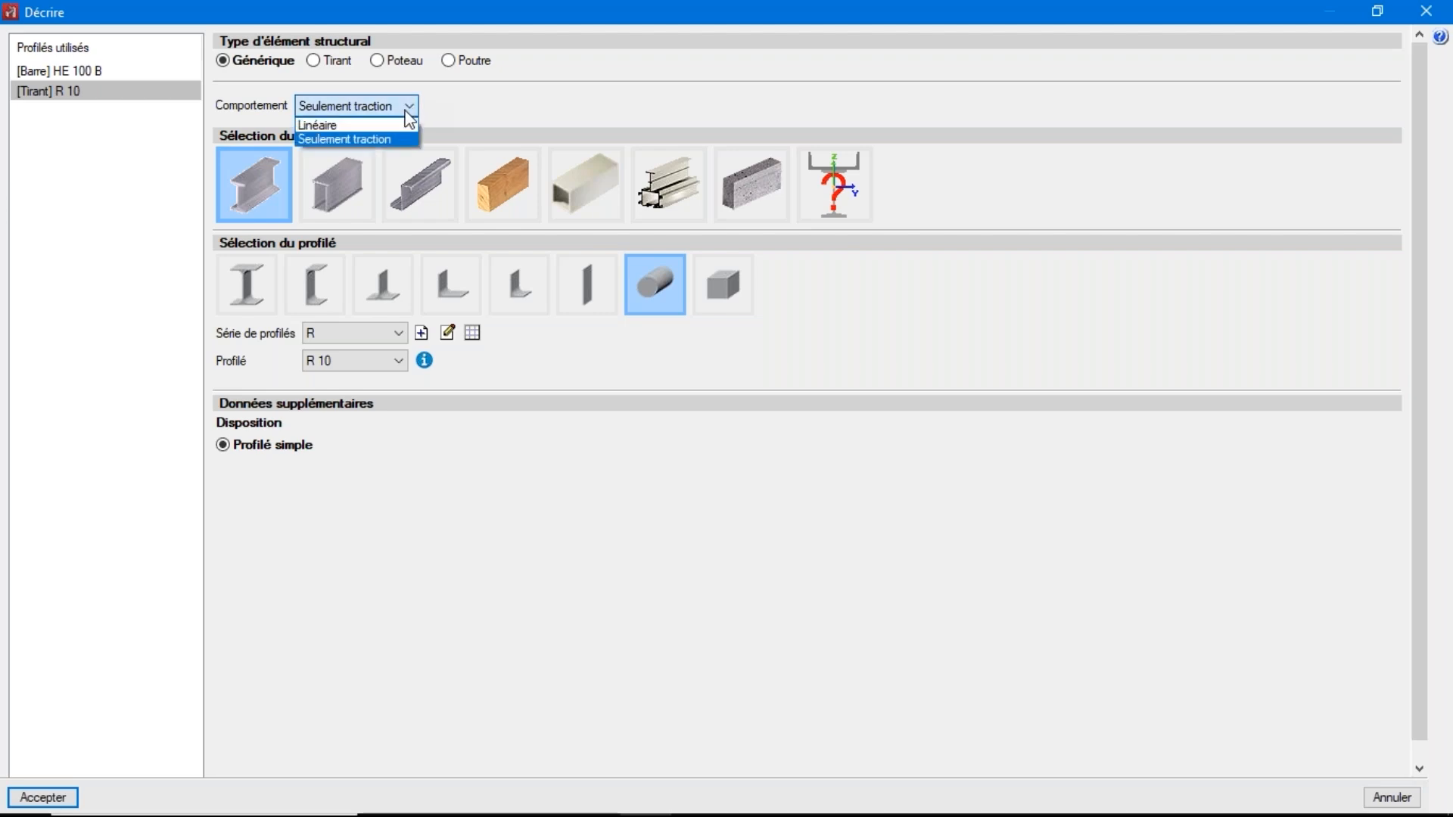
left_click(329, 142)
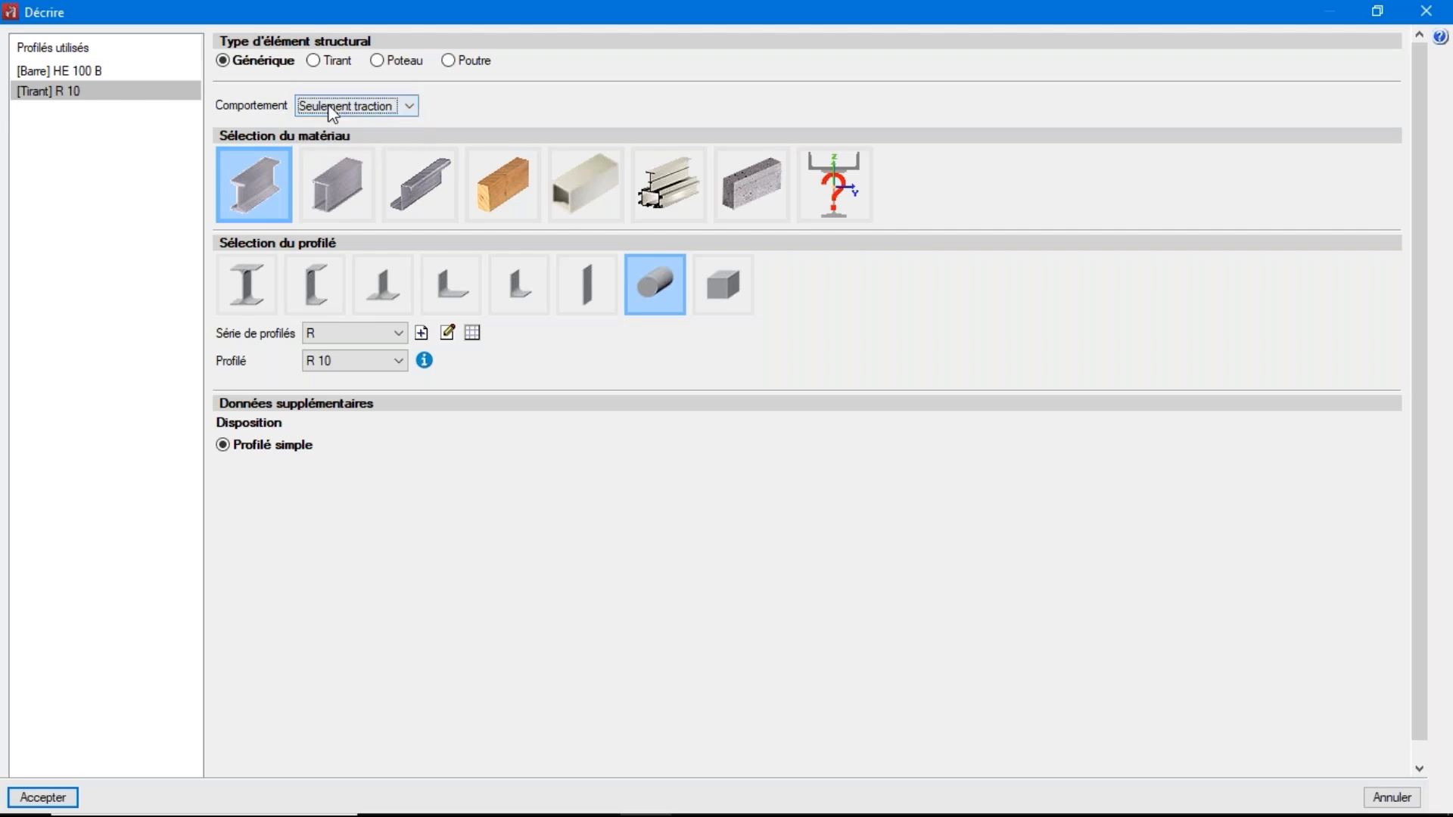
left_click(332, 112)
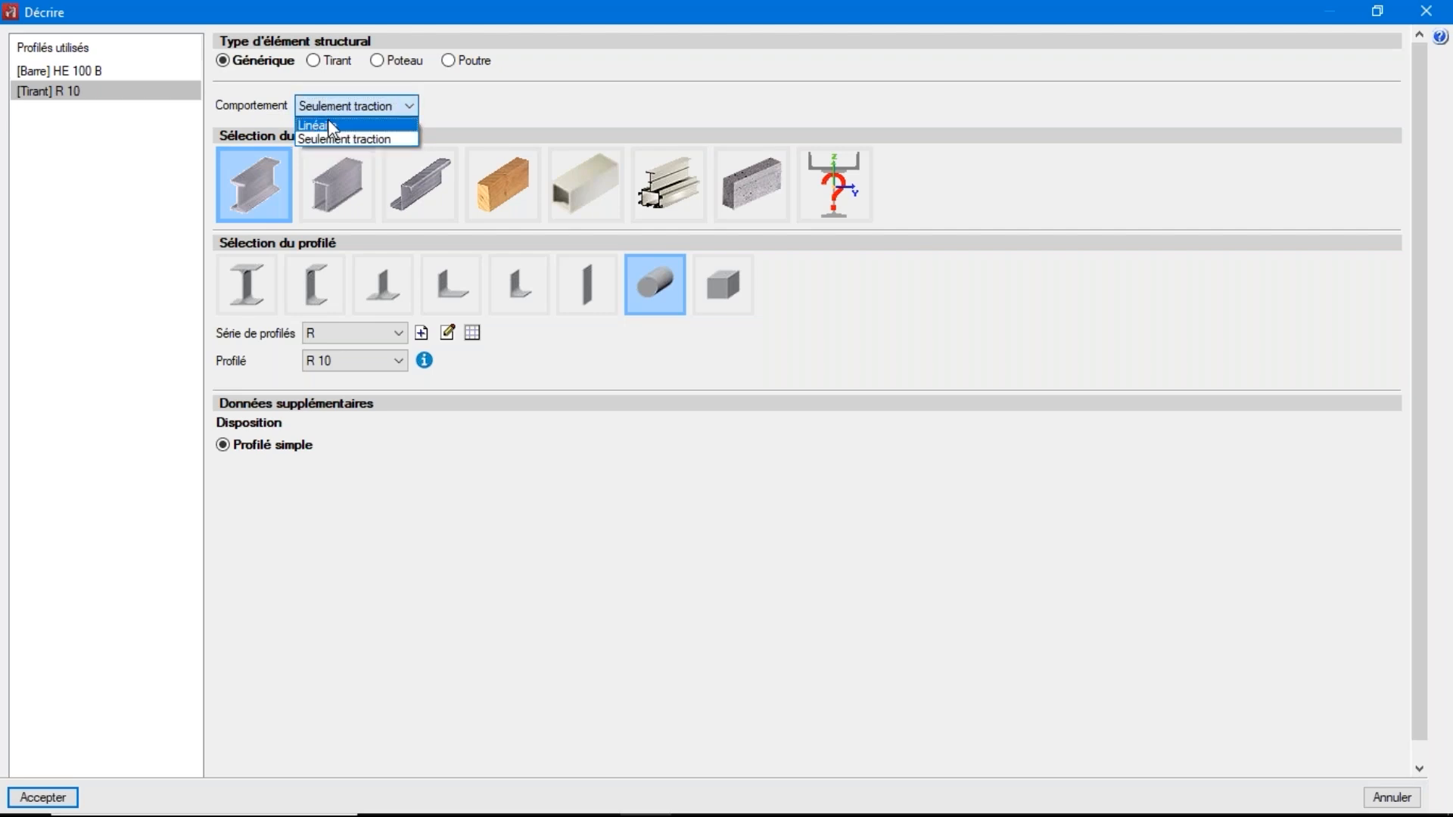
left_click(330, 127)
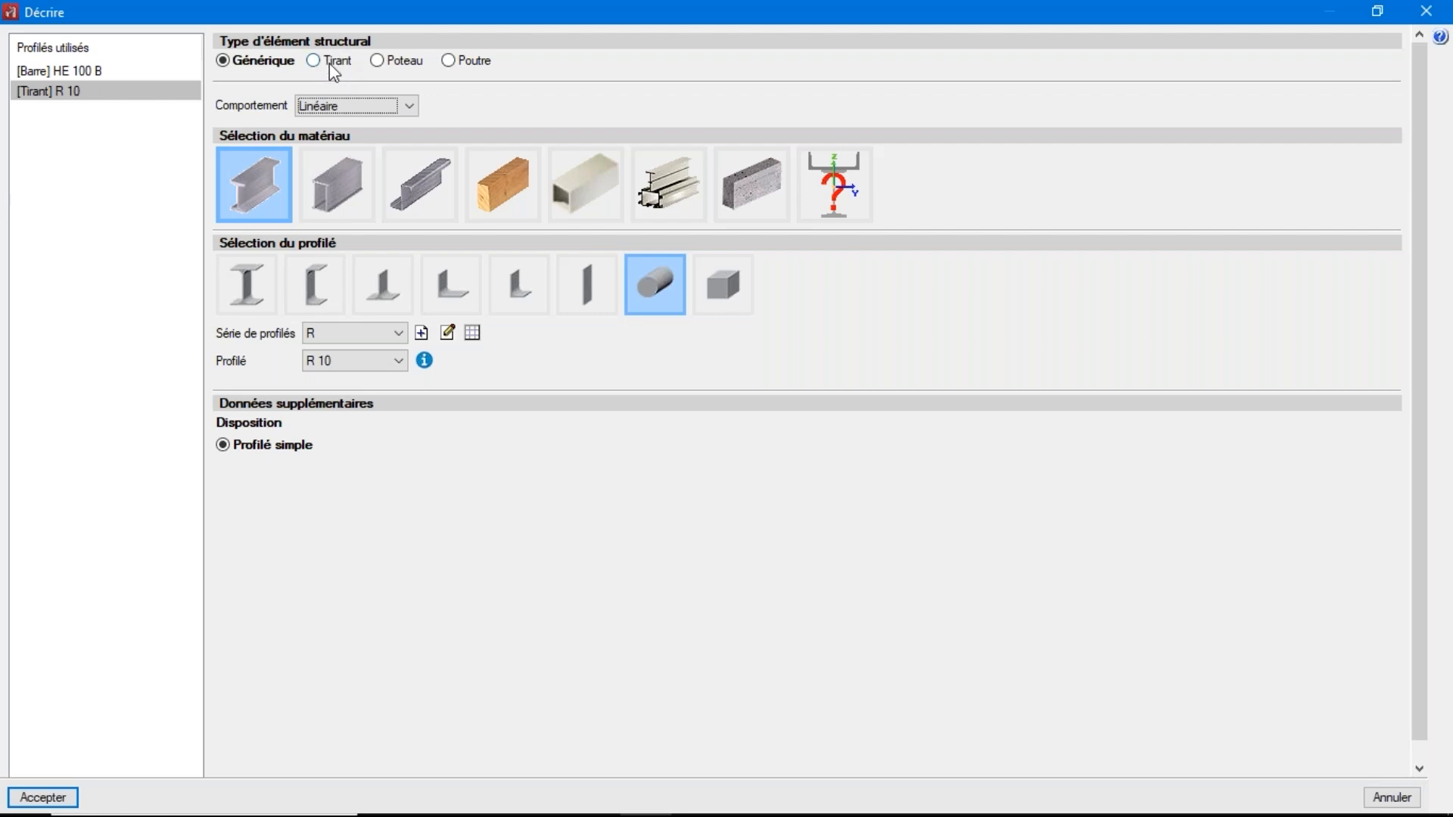
left_click(338, 115)
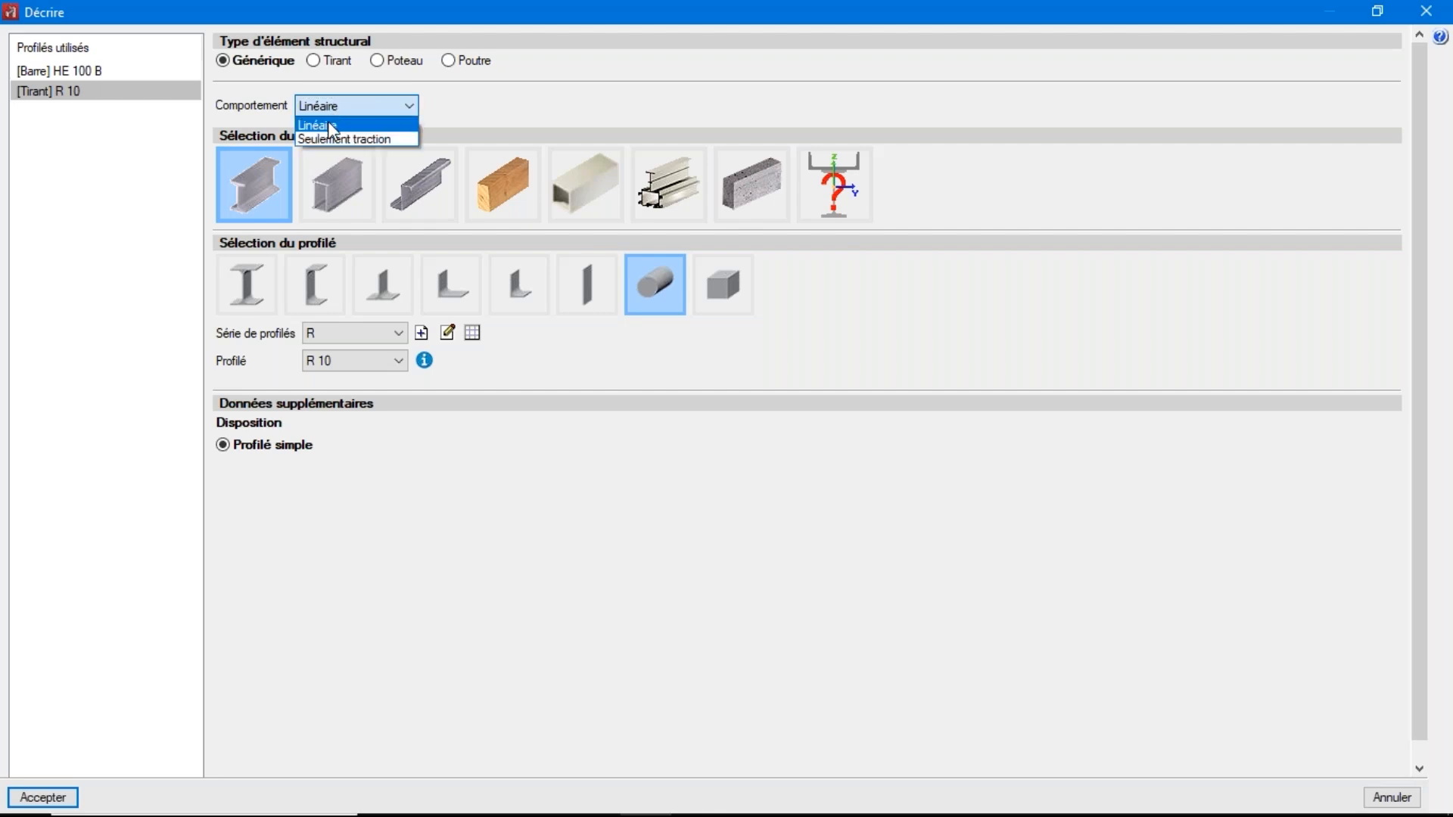
left_click(326, 124)
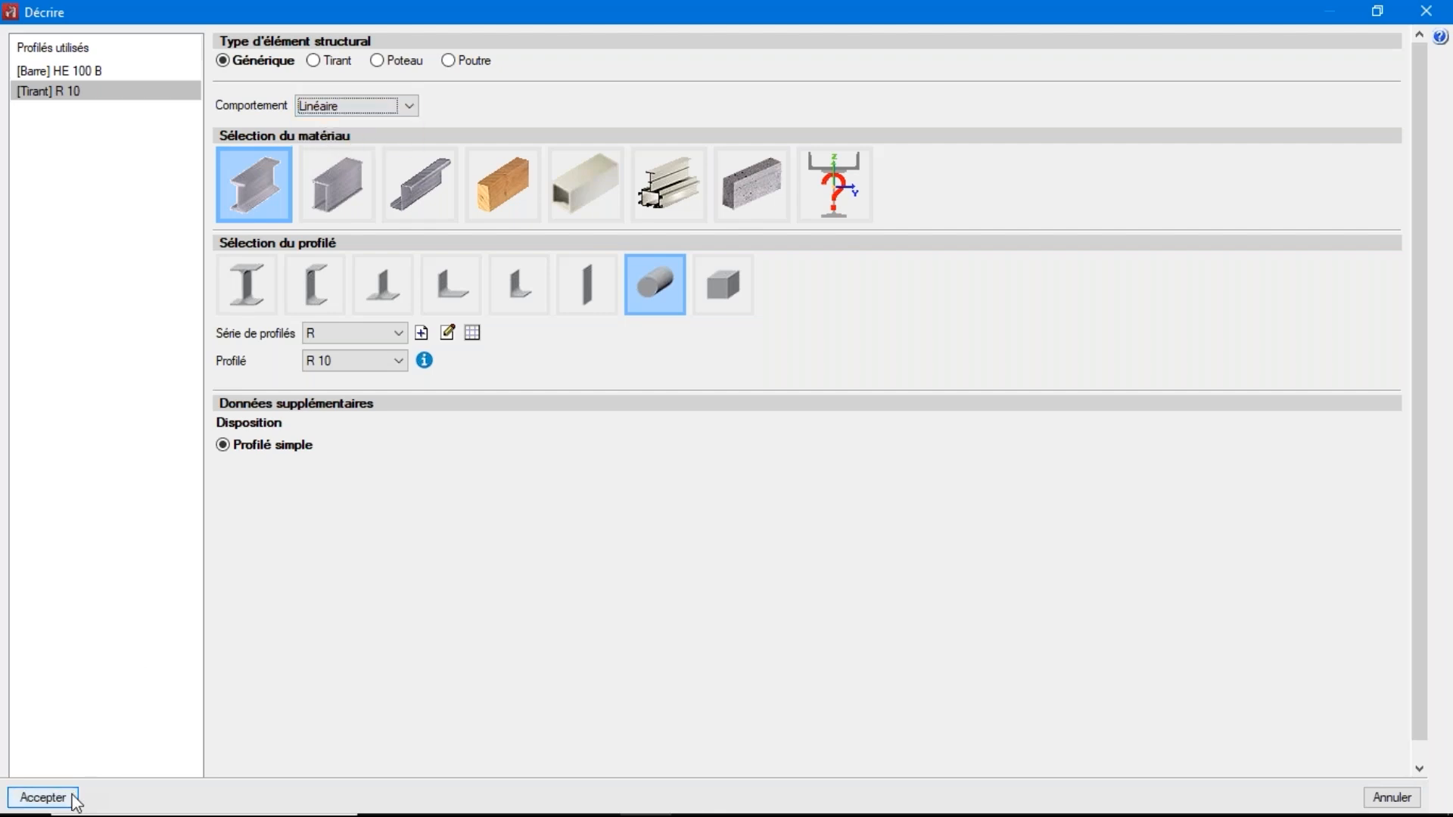
left_click(29, 796)
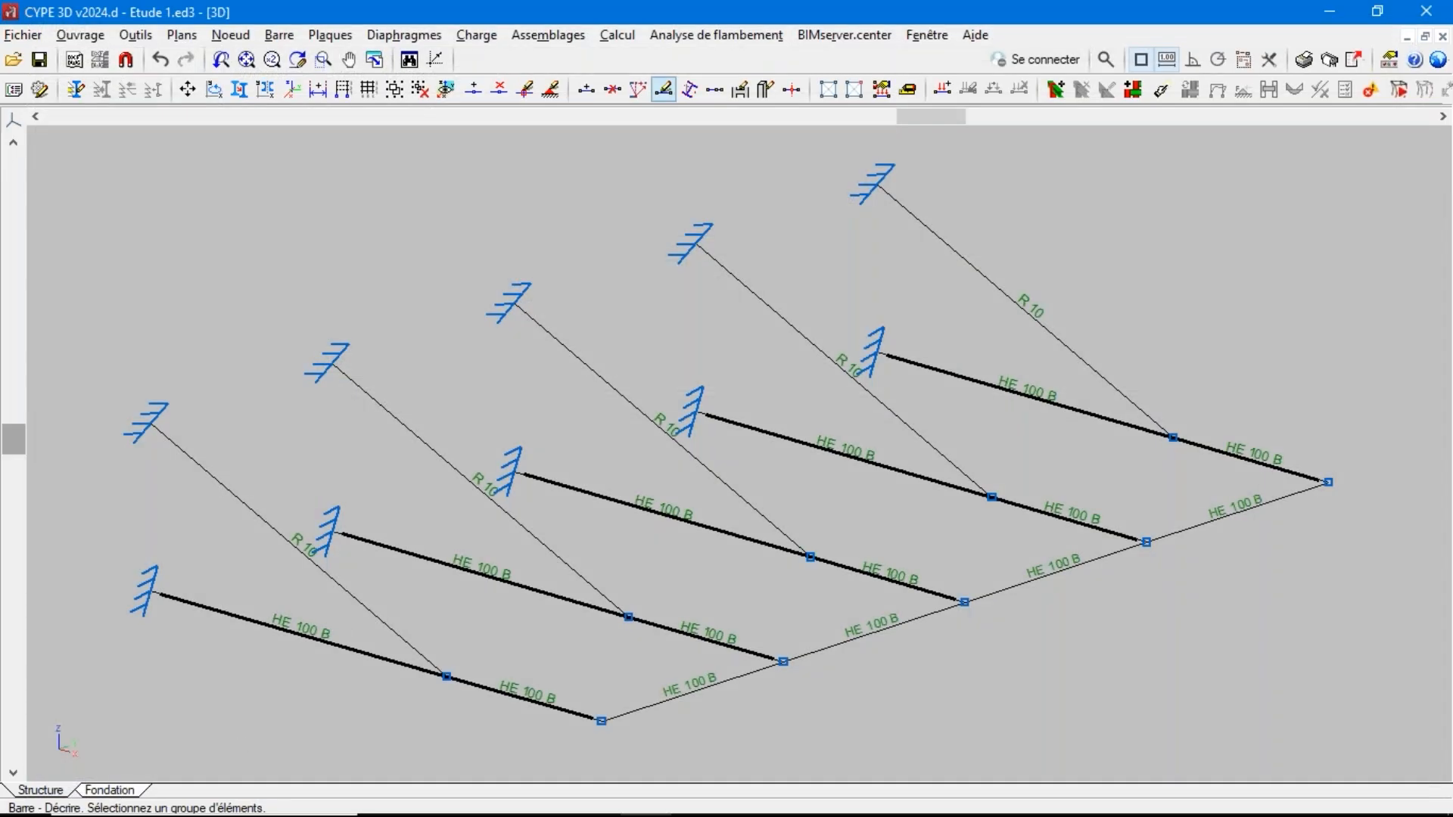
Calculate the stresses and deformations with Vérification des profilés and Vérifier les barres, and dismiss the final calculation report
left_click(617, 34)
left_click(655, 96)
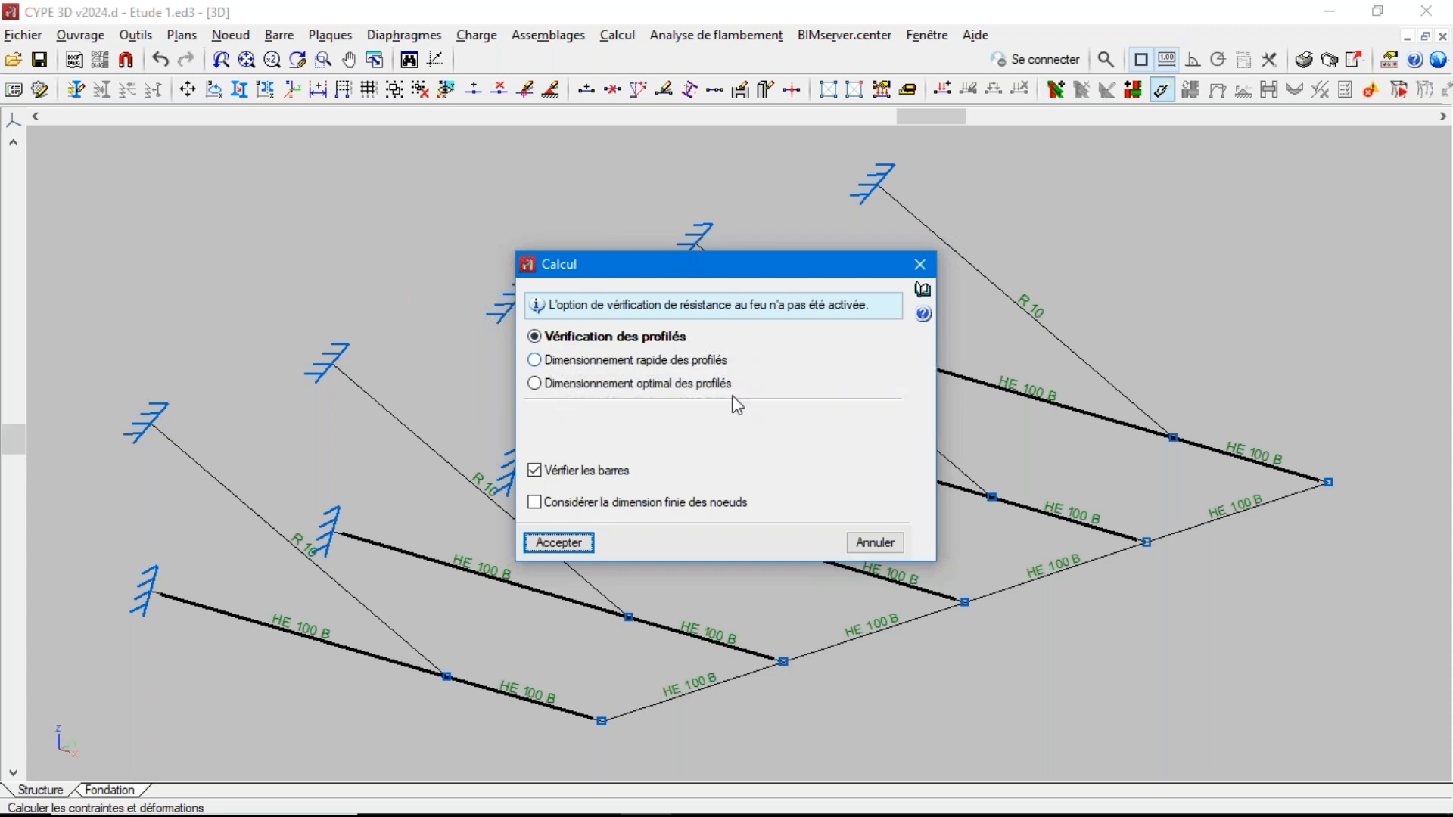
left_click(560, 543)
left_click(539, 520)
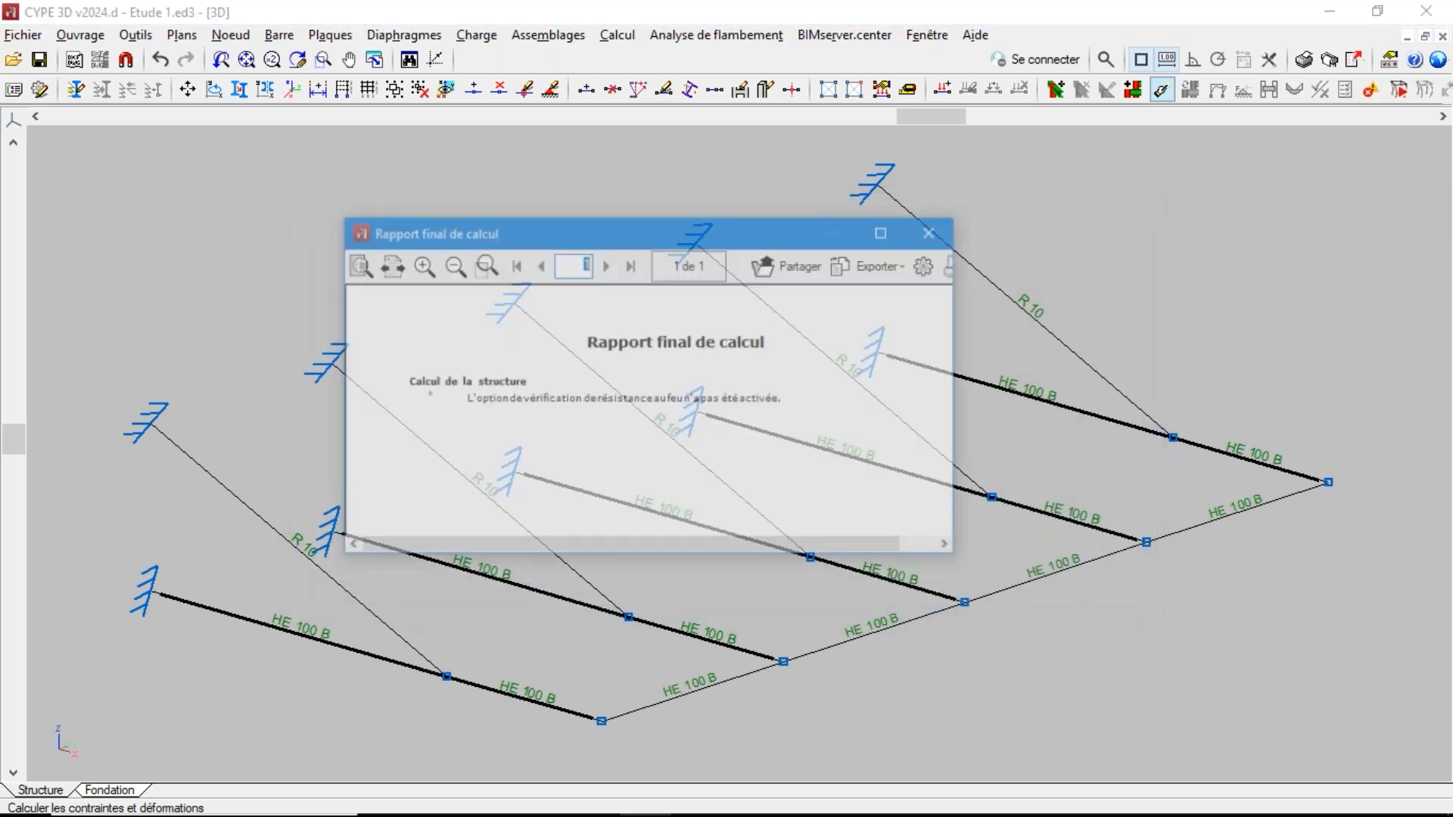
left_click(933, 232)
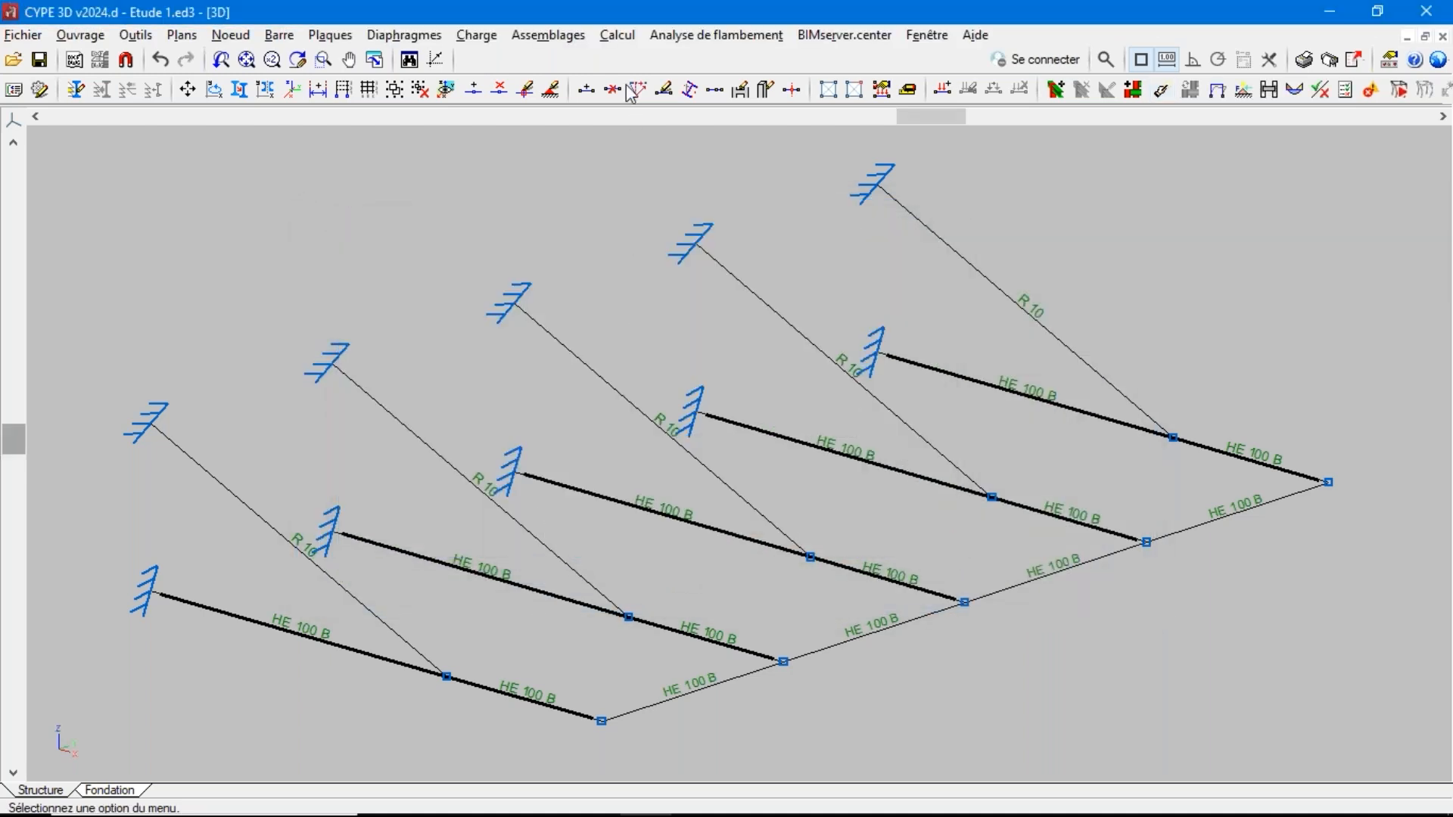
Run the element check and examine the profile verification list for the fourth inclined R 10 bar
left_click(617, 34)
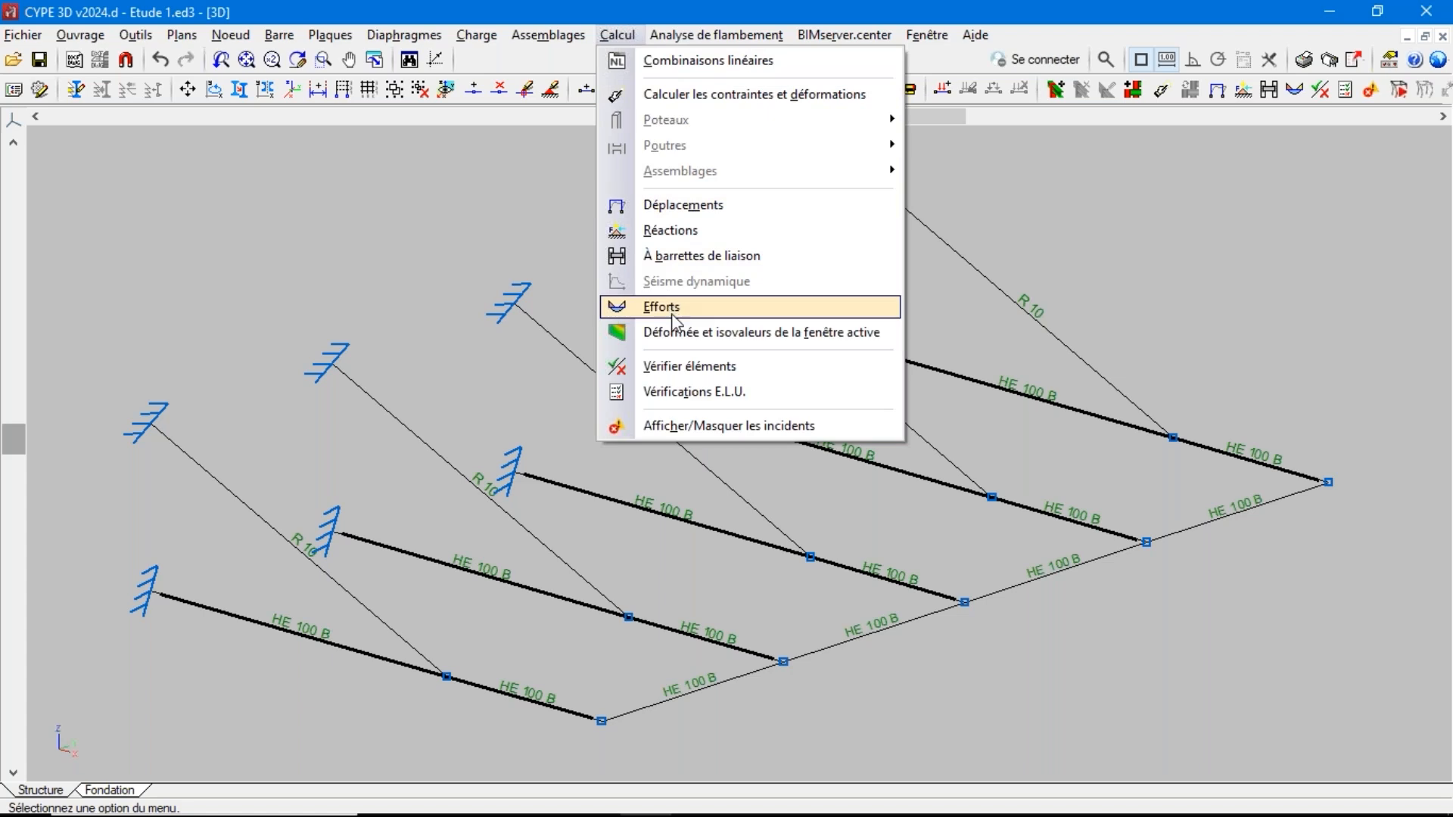
left_click(687, 367)
left_click(553, 524)
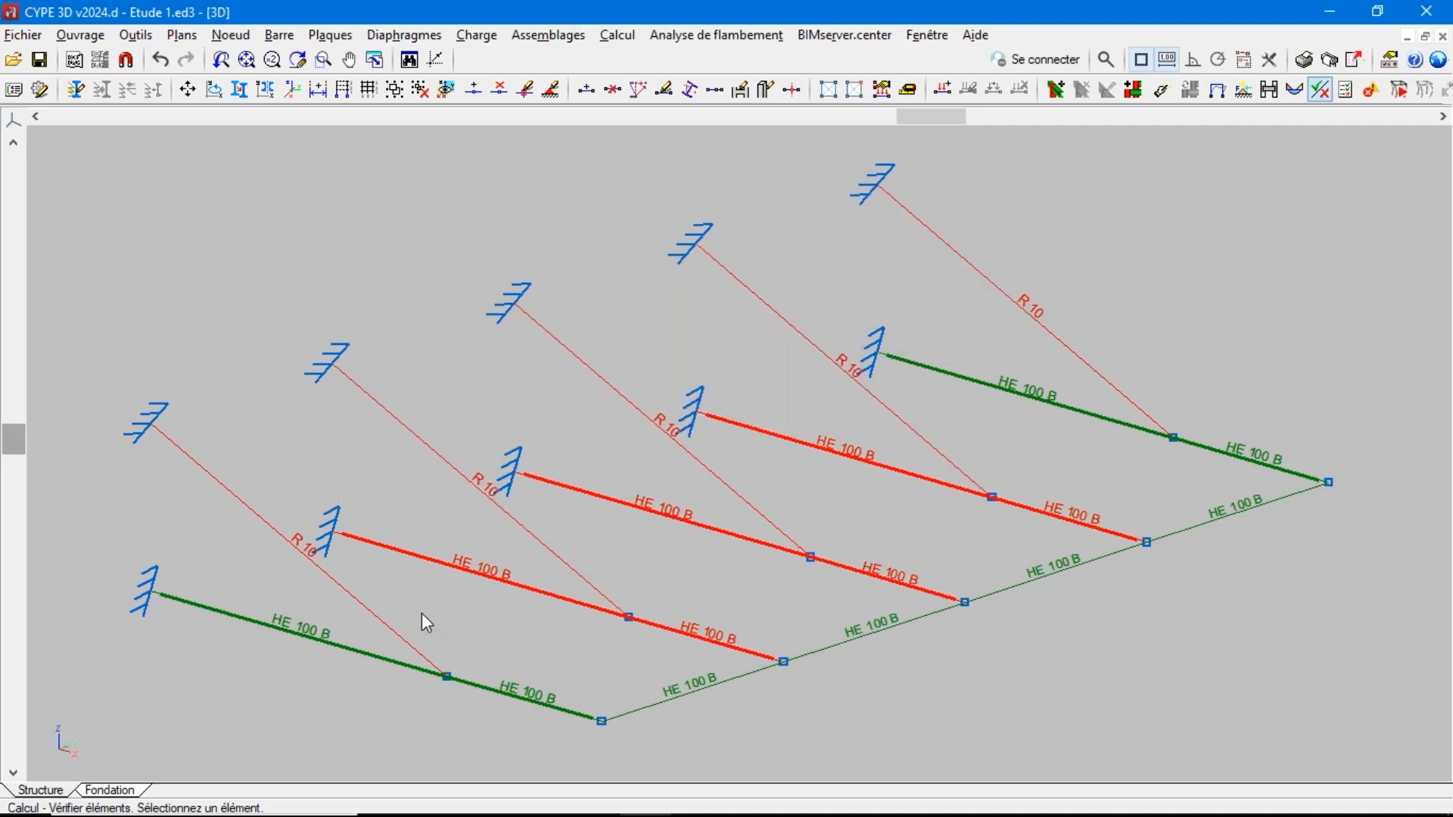
left_click(778, 316)
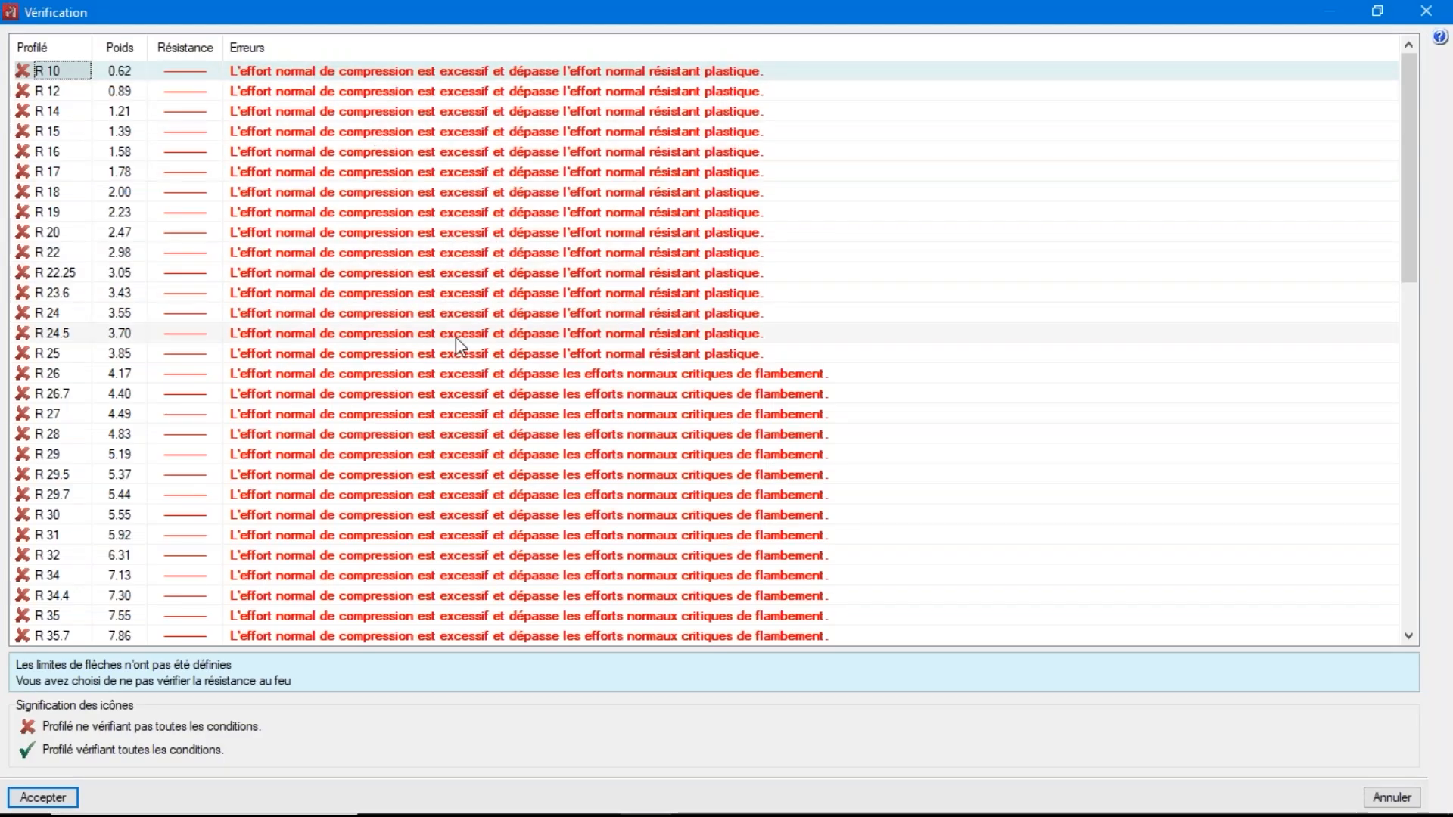
Examine the larger R profiles in the verification list of the fourth inclined bar and close the list
scroll(352, 256, "down", 3)
scroll(352, 254, "down", 2)
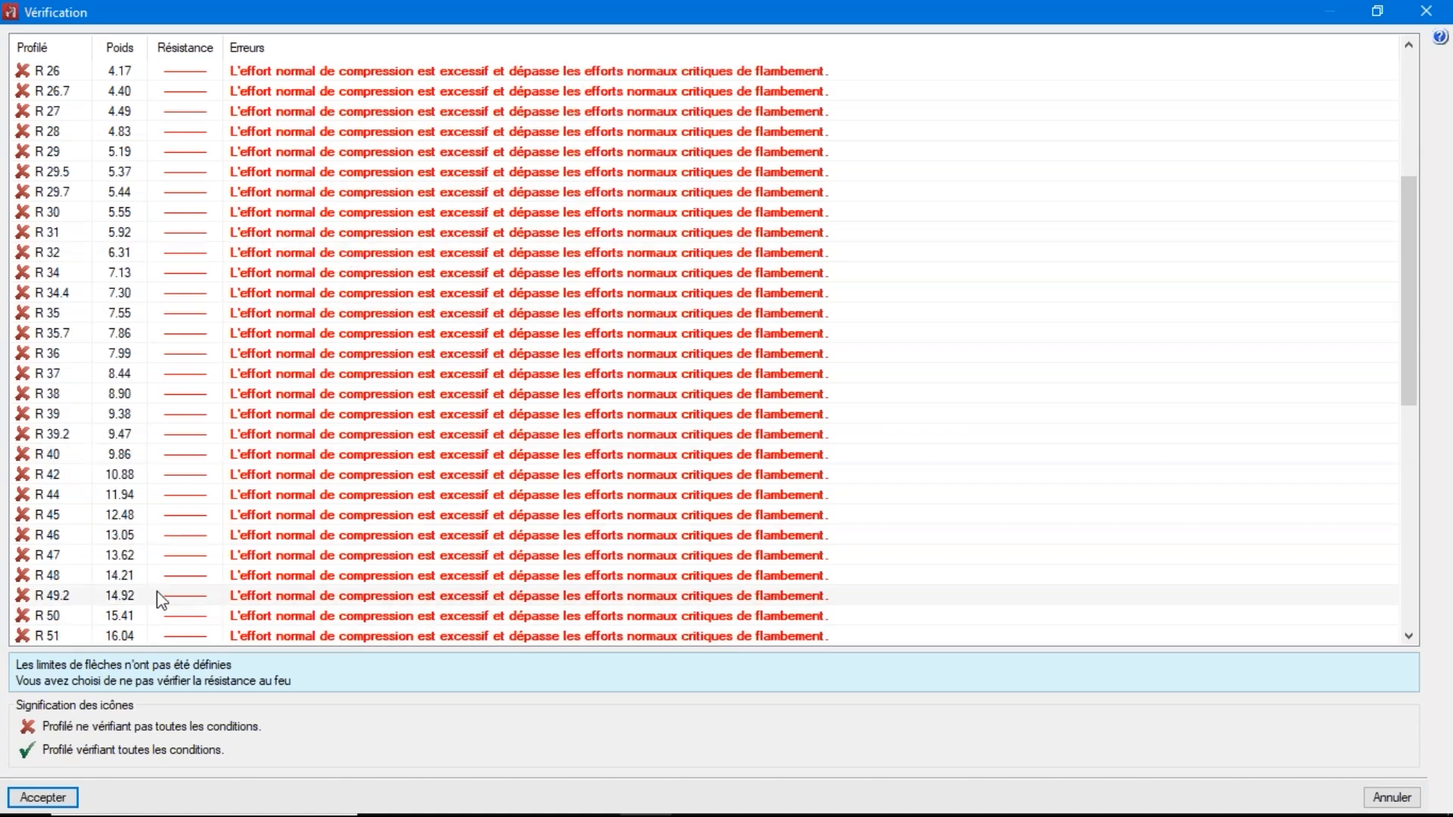
scroll(380, 454, "up", 6)
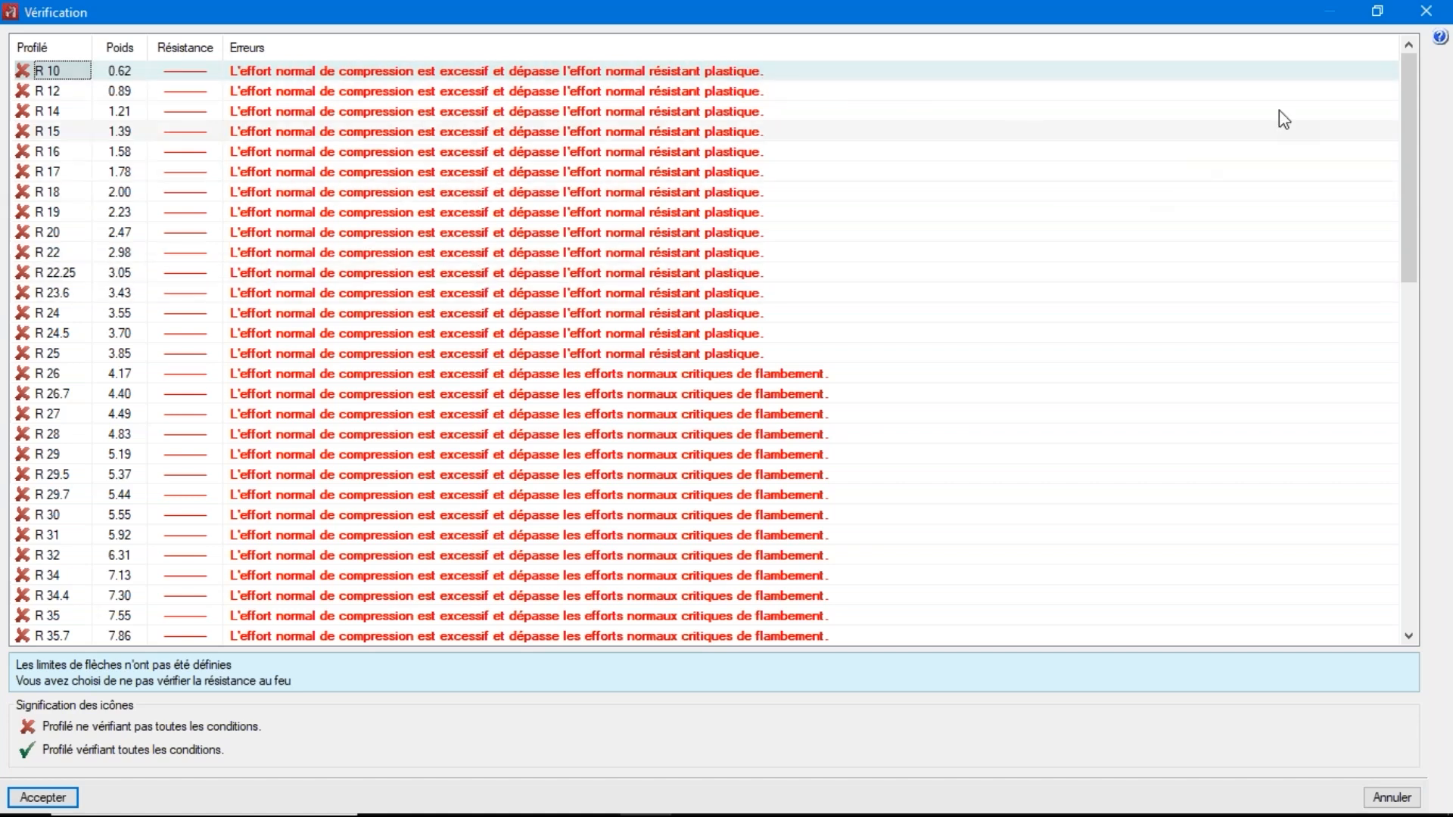
left_click(1438, 12)
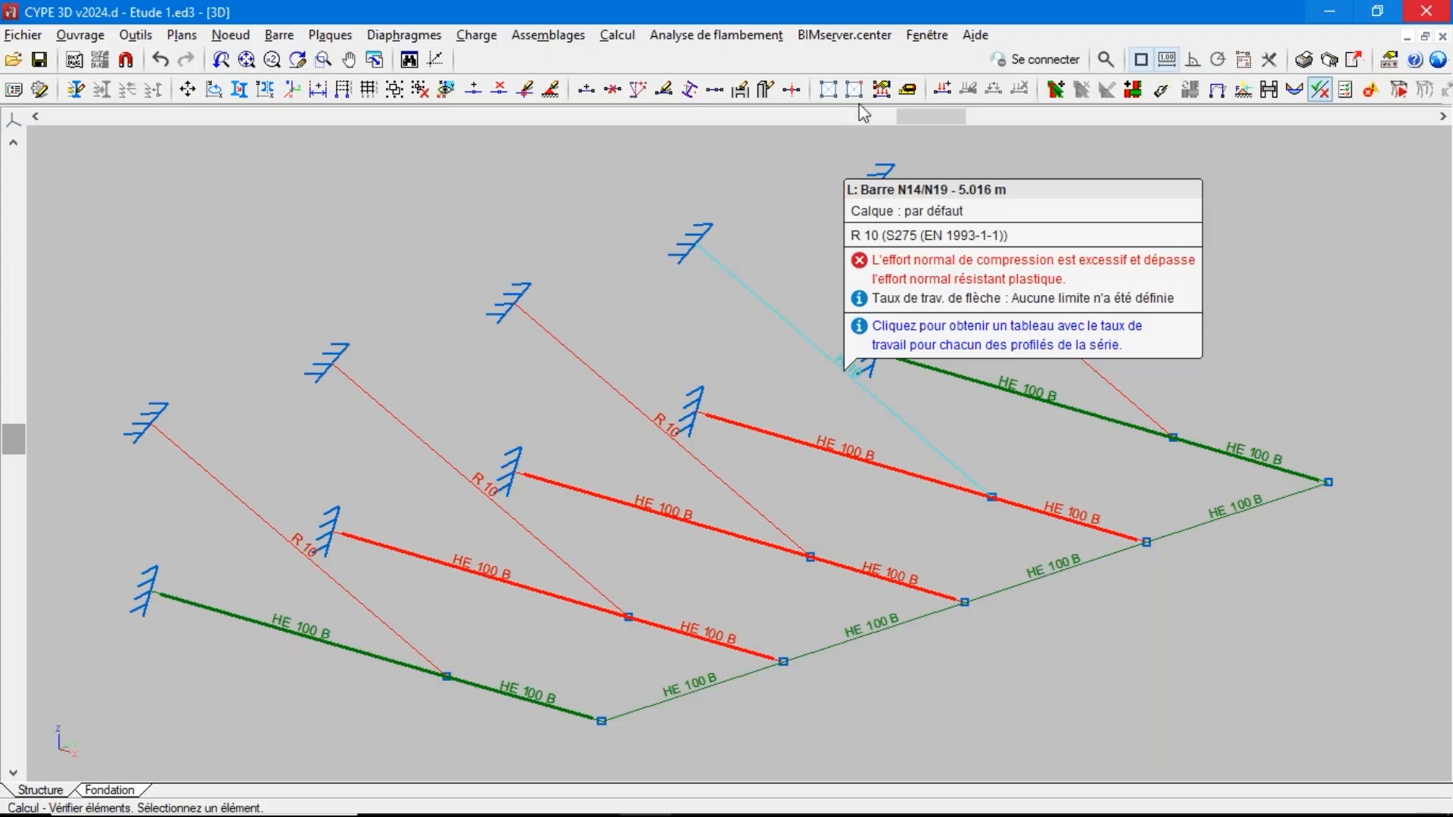
Set the Efforts display to Diagrammes for selected bars only, consulting values, with Effort normal (N) at a scale of 0.300
left_click(610, 39)
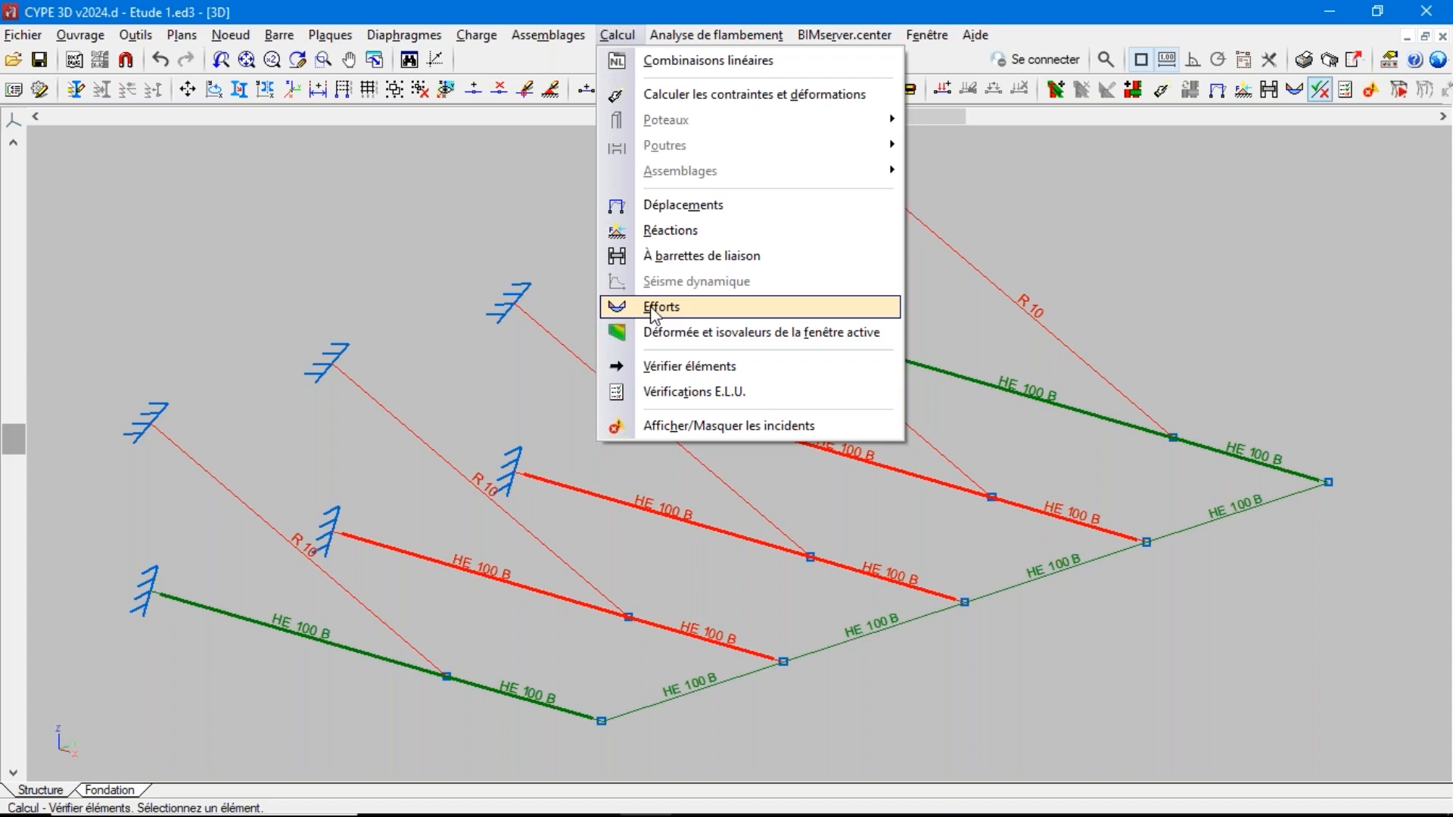
left_click(652, 309)
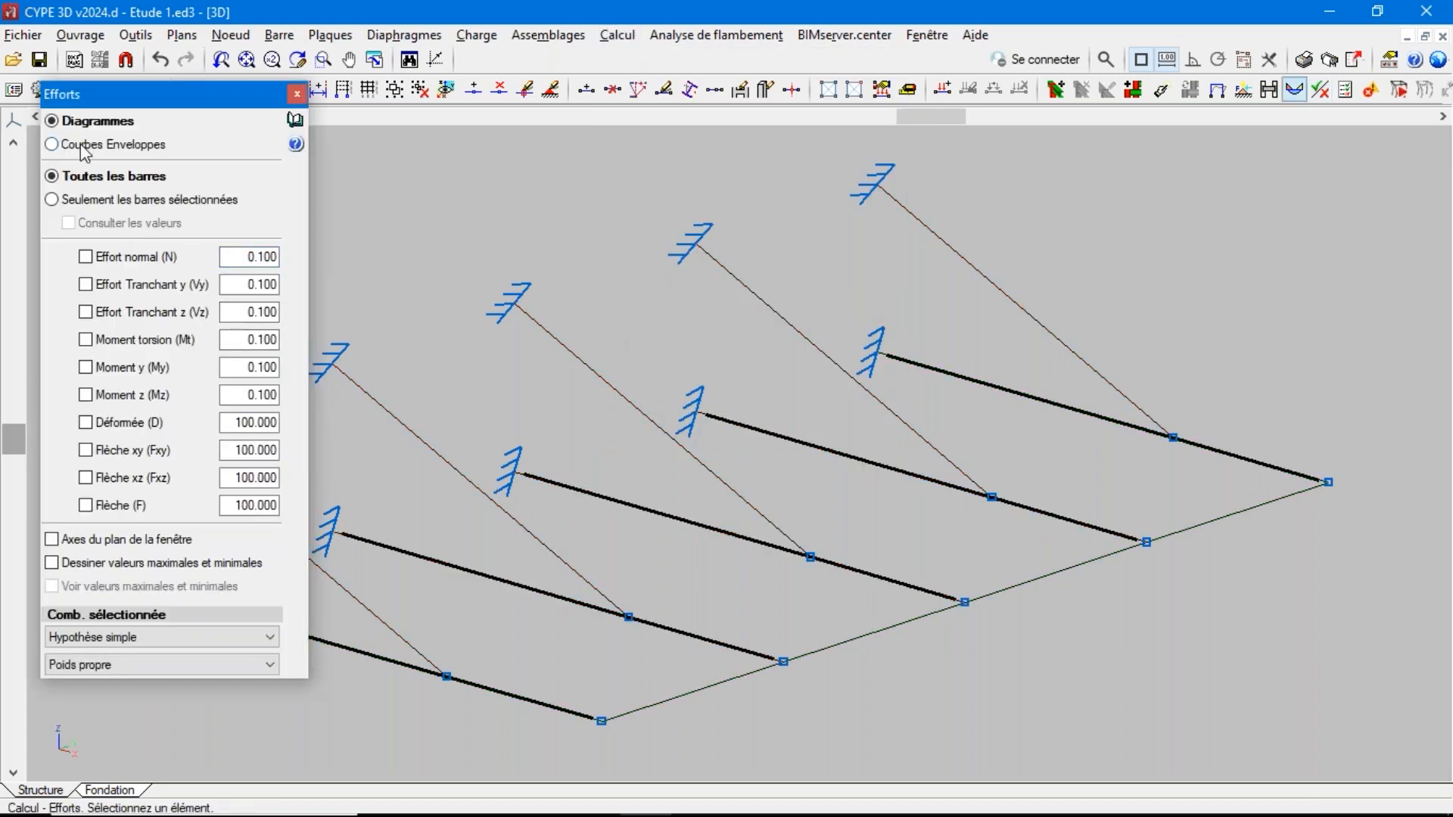
left_click(84, 145)
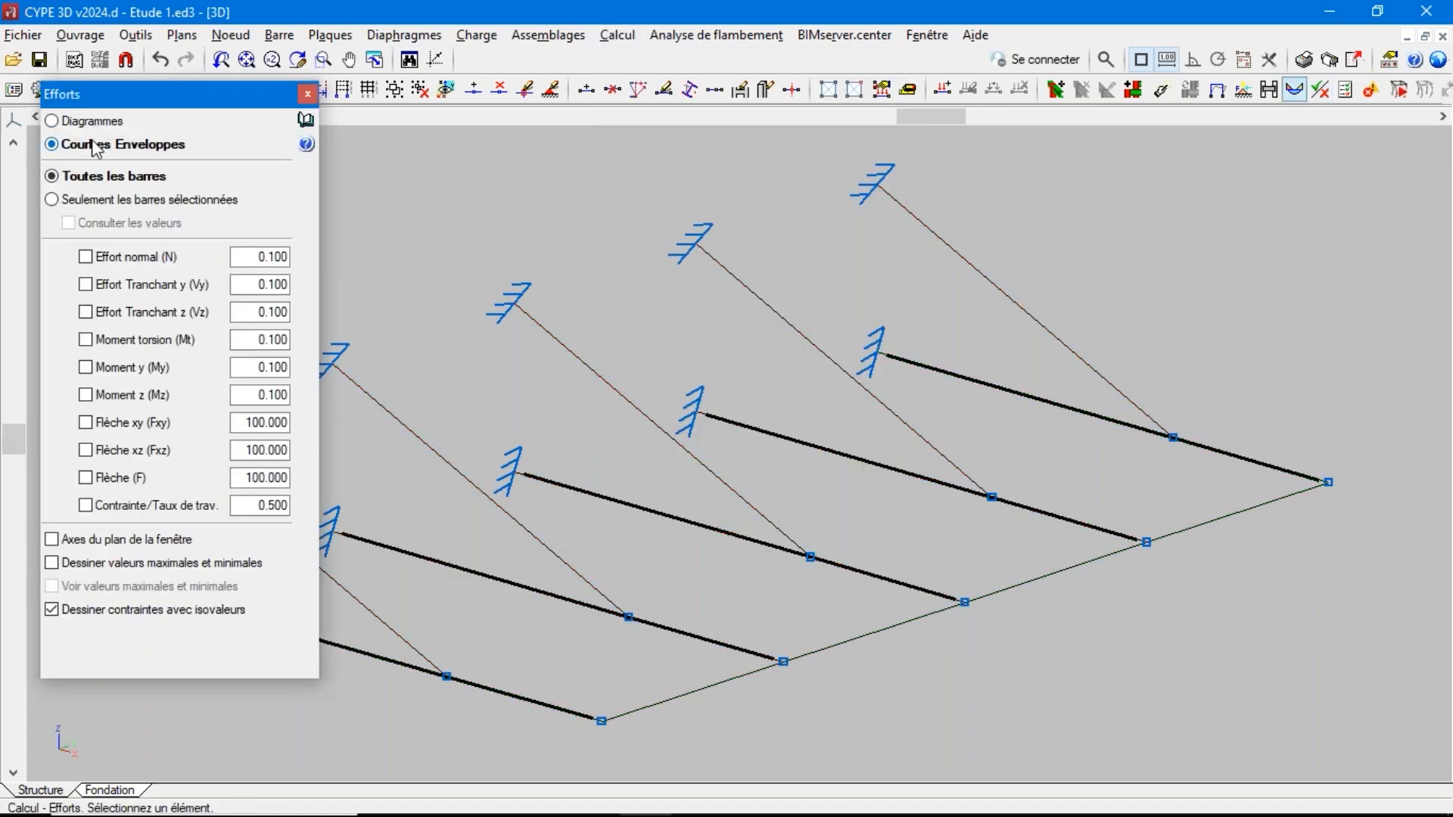
left_click(90, 122)
left_click(75, 201)
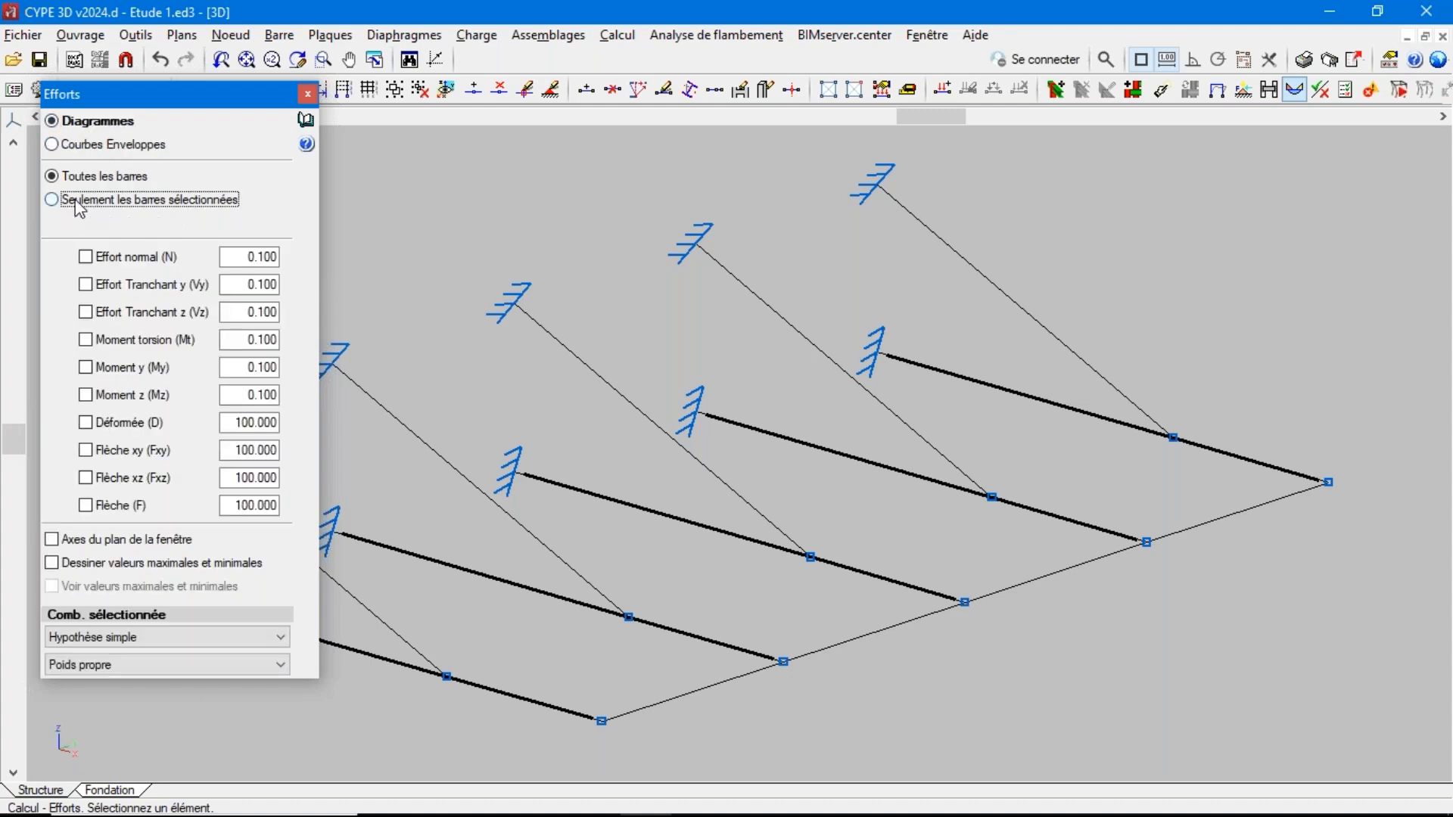
left_click(85, 224)
left_click(113, 257)
left_click(262, 256)
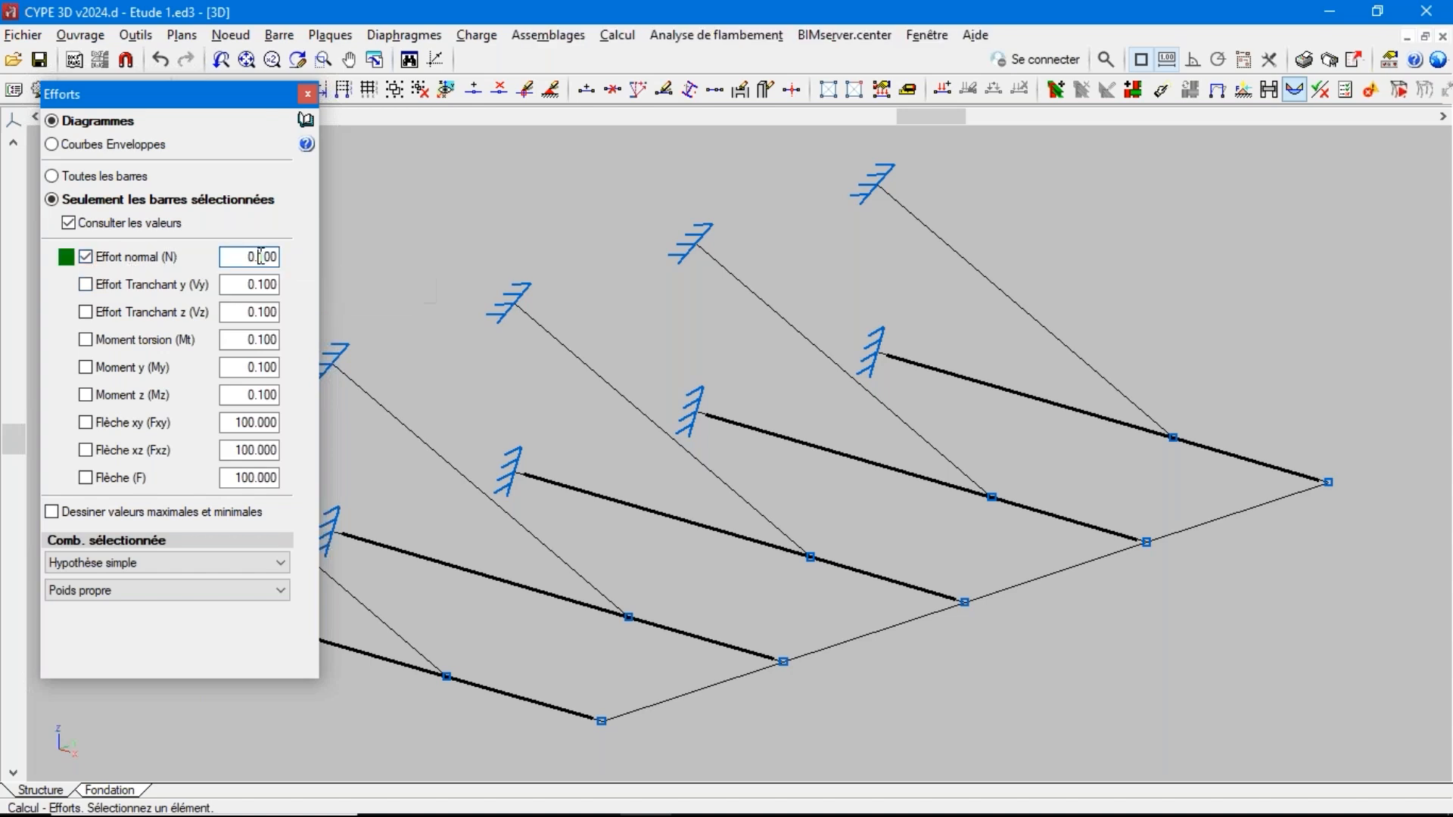
key("BackSpace")
type("3")
Show the normal force of the fourth inclined R 10 bar for the Acier laminé et reconstitué soudé combination PP+G1
left_click(102, 564)
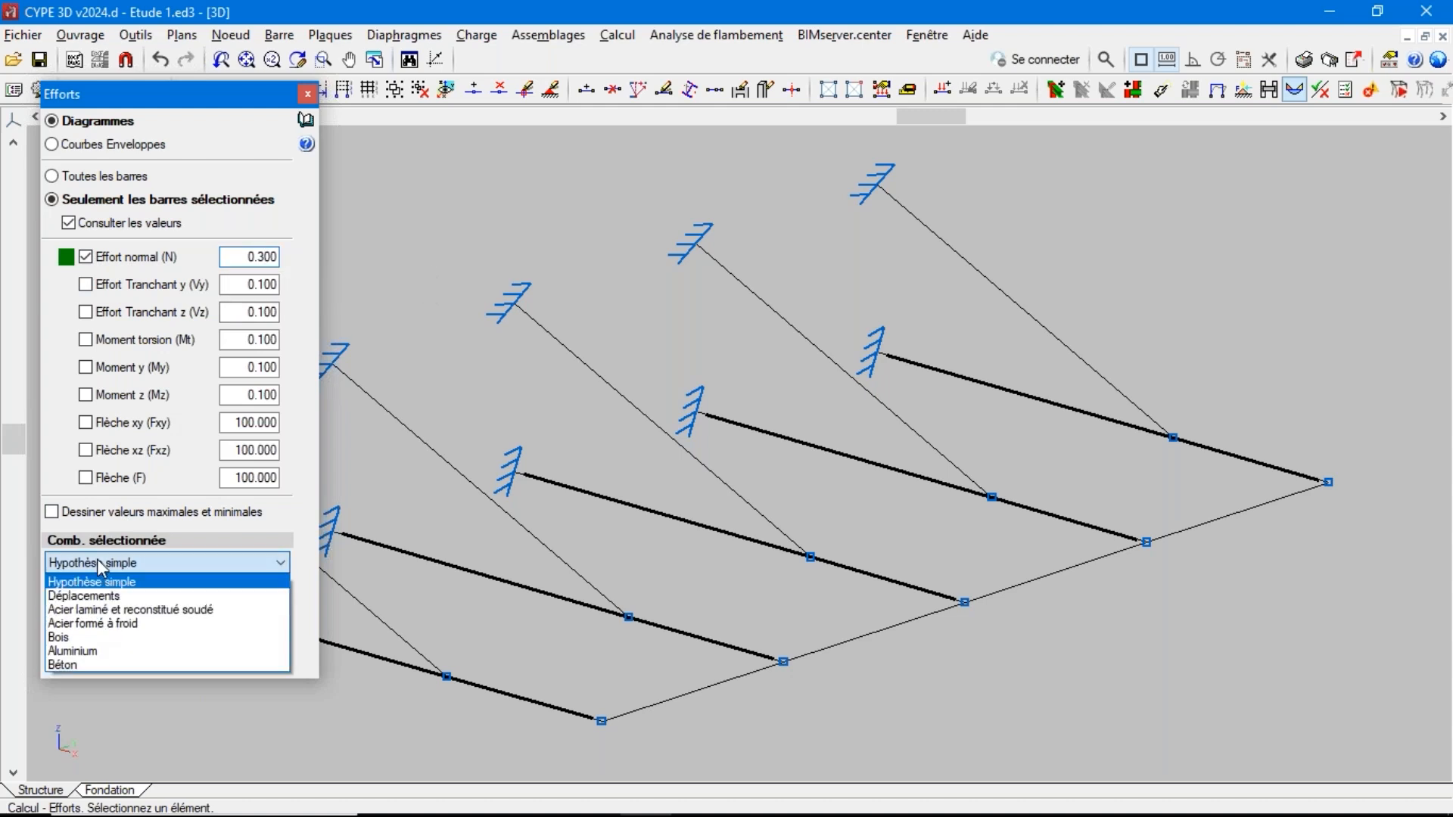
left_click(97, 608)
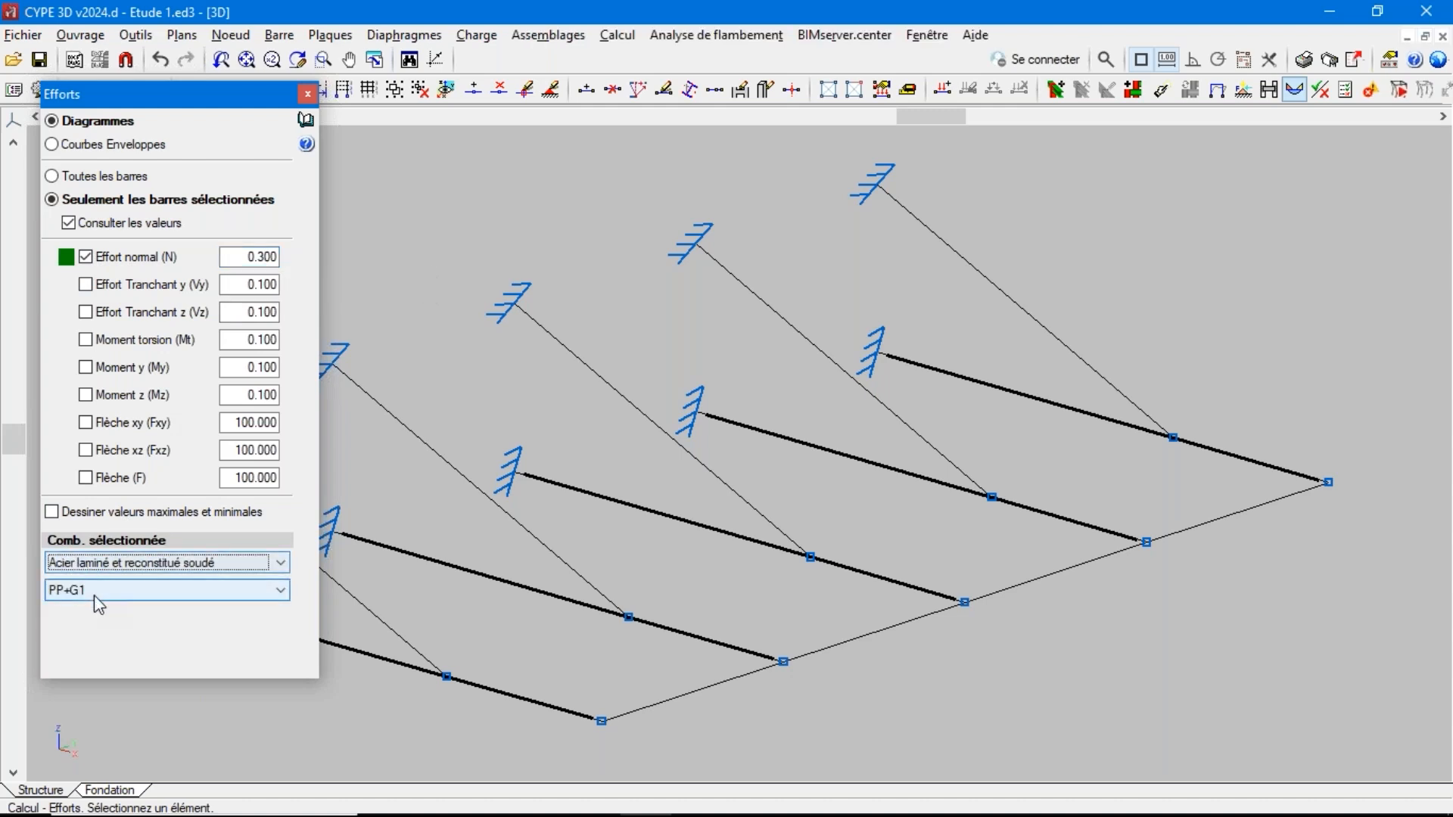
left_click(95, 591)
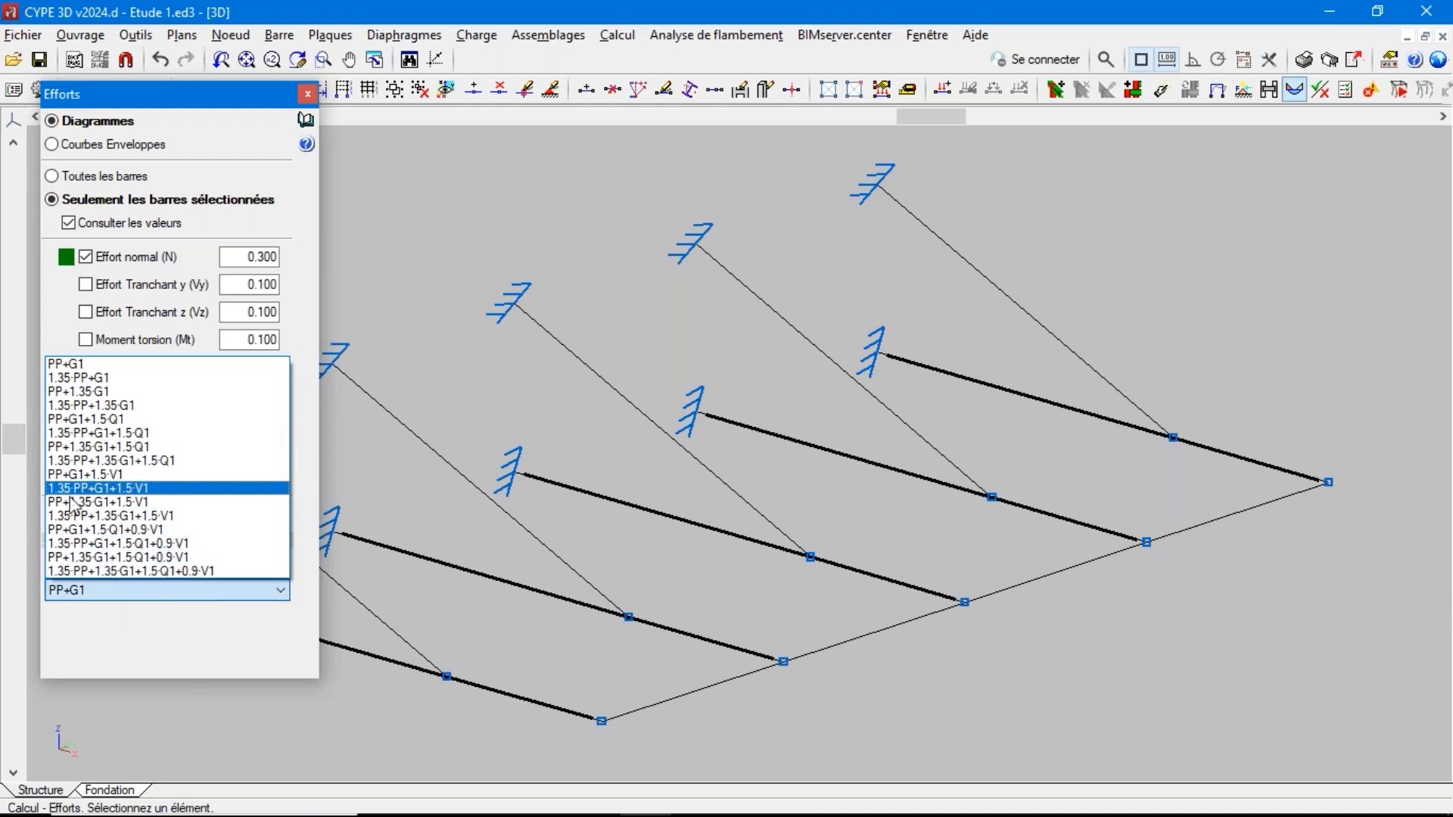
left_click(147, 629)
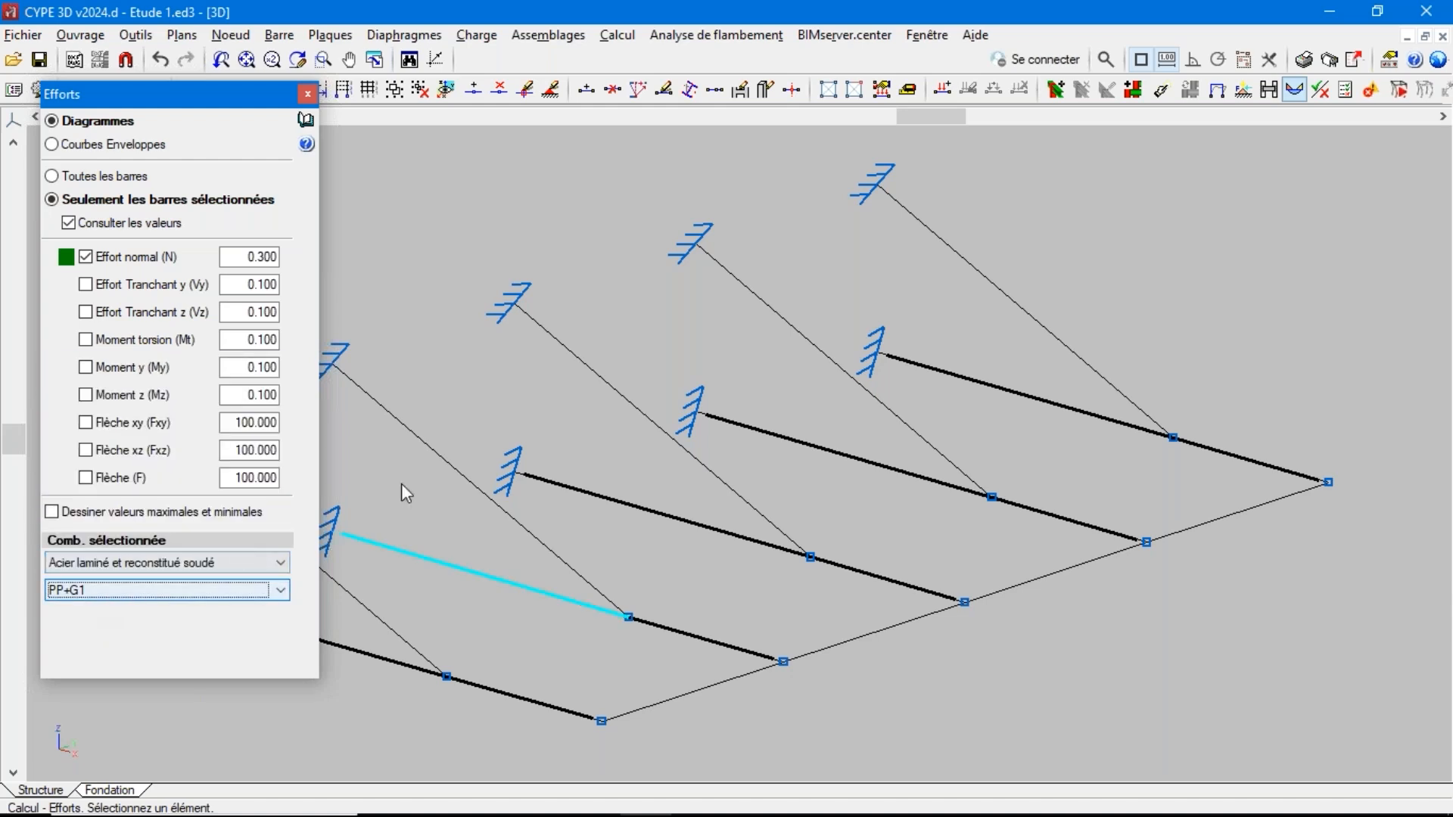
left_click(753, 299)
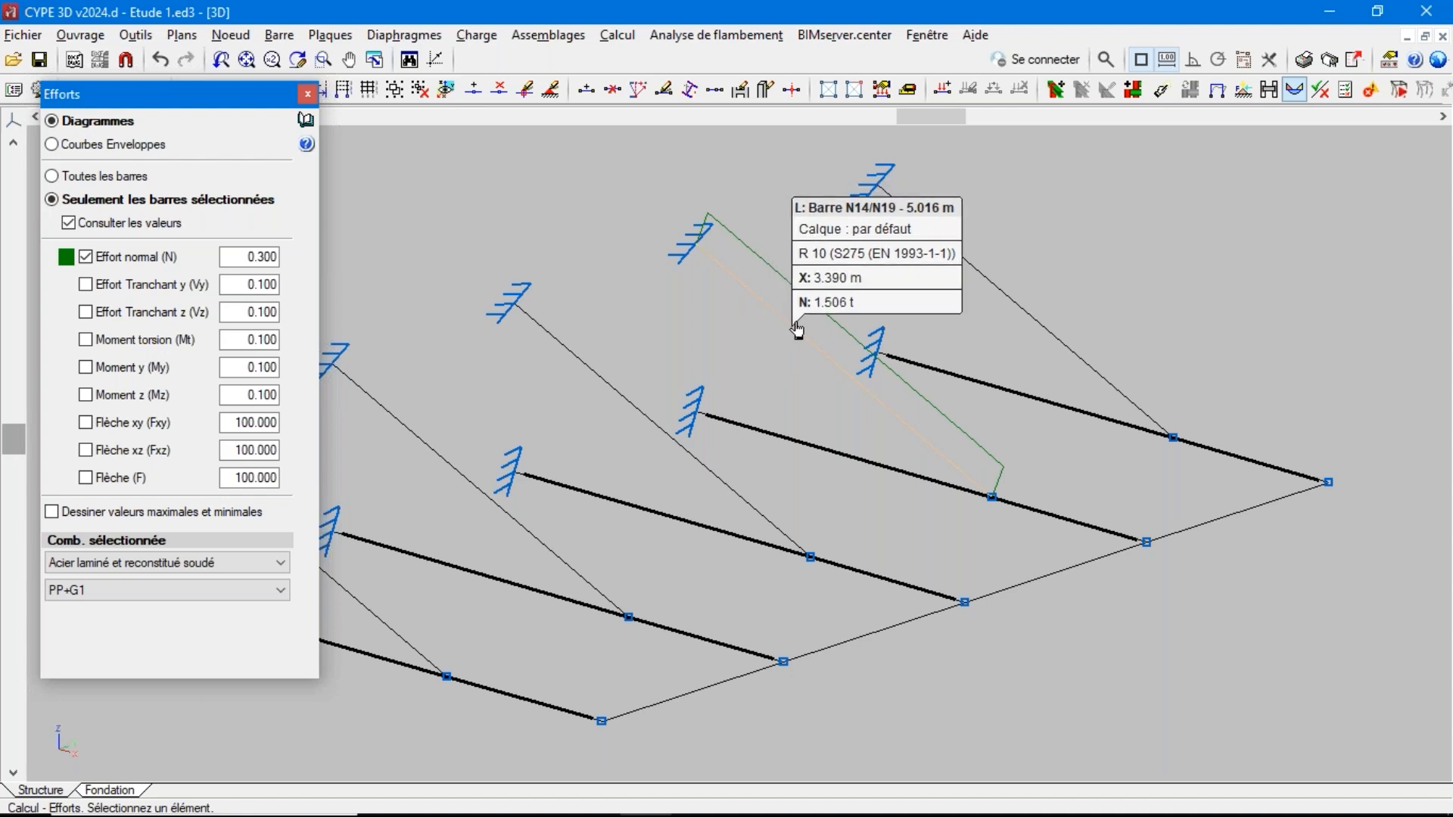
Switch to the combination 1.35·PP+1.35·G1+1.5·Q1+0.9·V1 and read the normal force along the fourth inclined bar
left_click(134, 592)
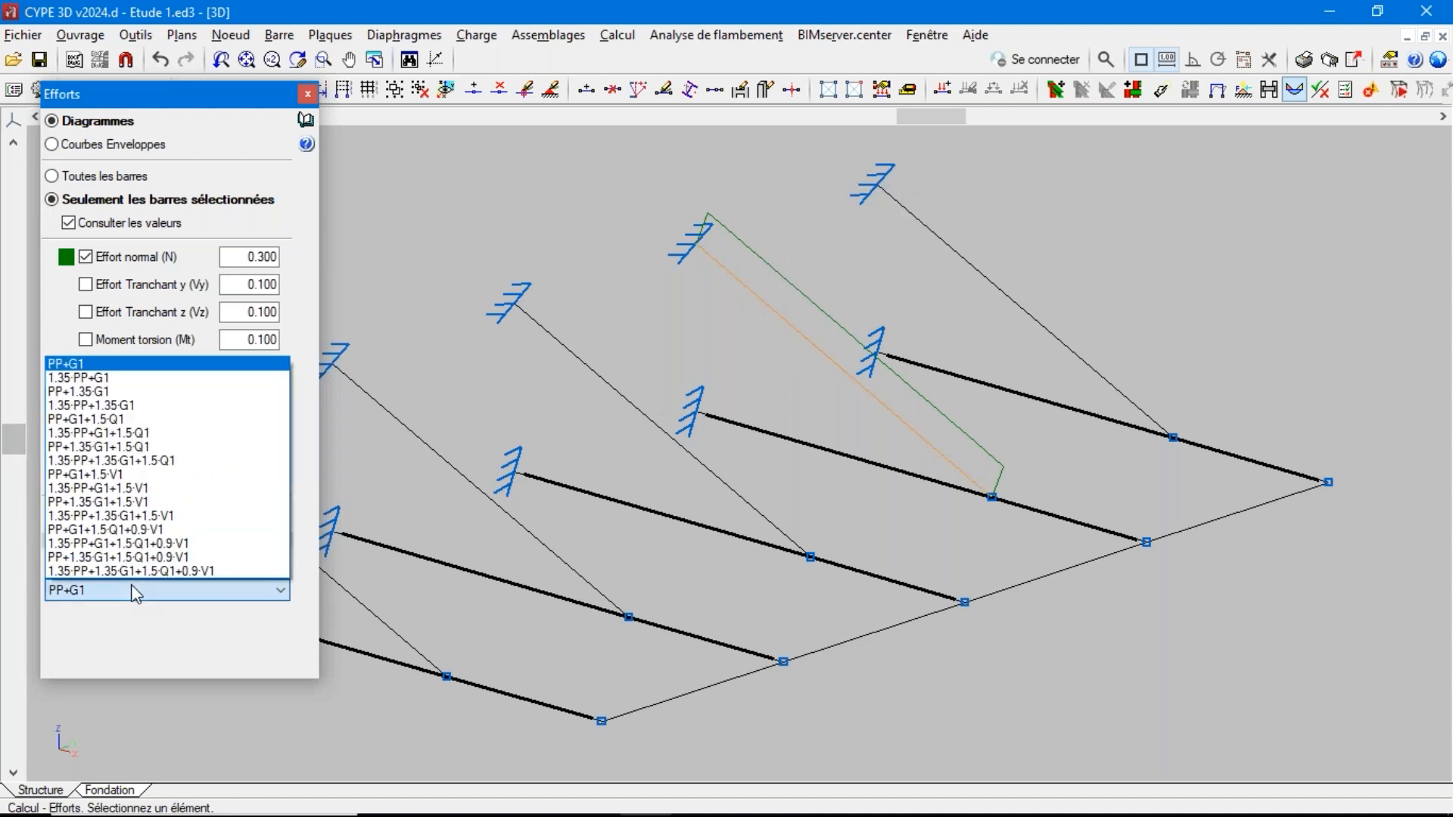
left_click(191, 574)
mouse_move(802, 352)
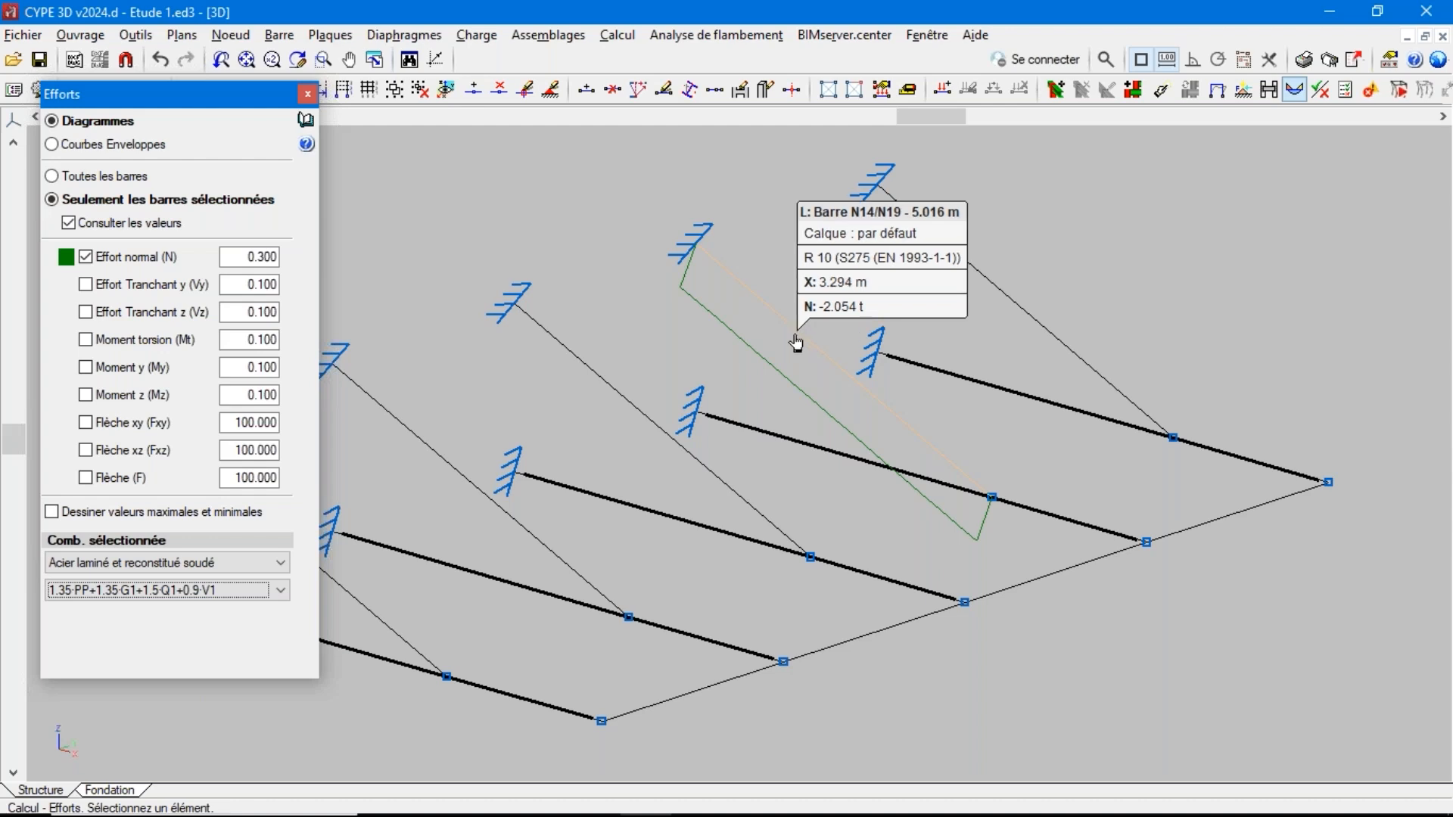
Redescribe the inclined R 10 bars as Générique elements with Seulement traction behaviour
left_click(285, 35)
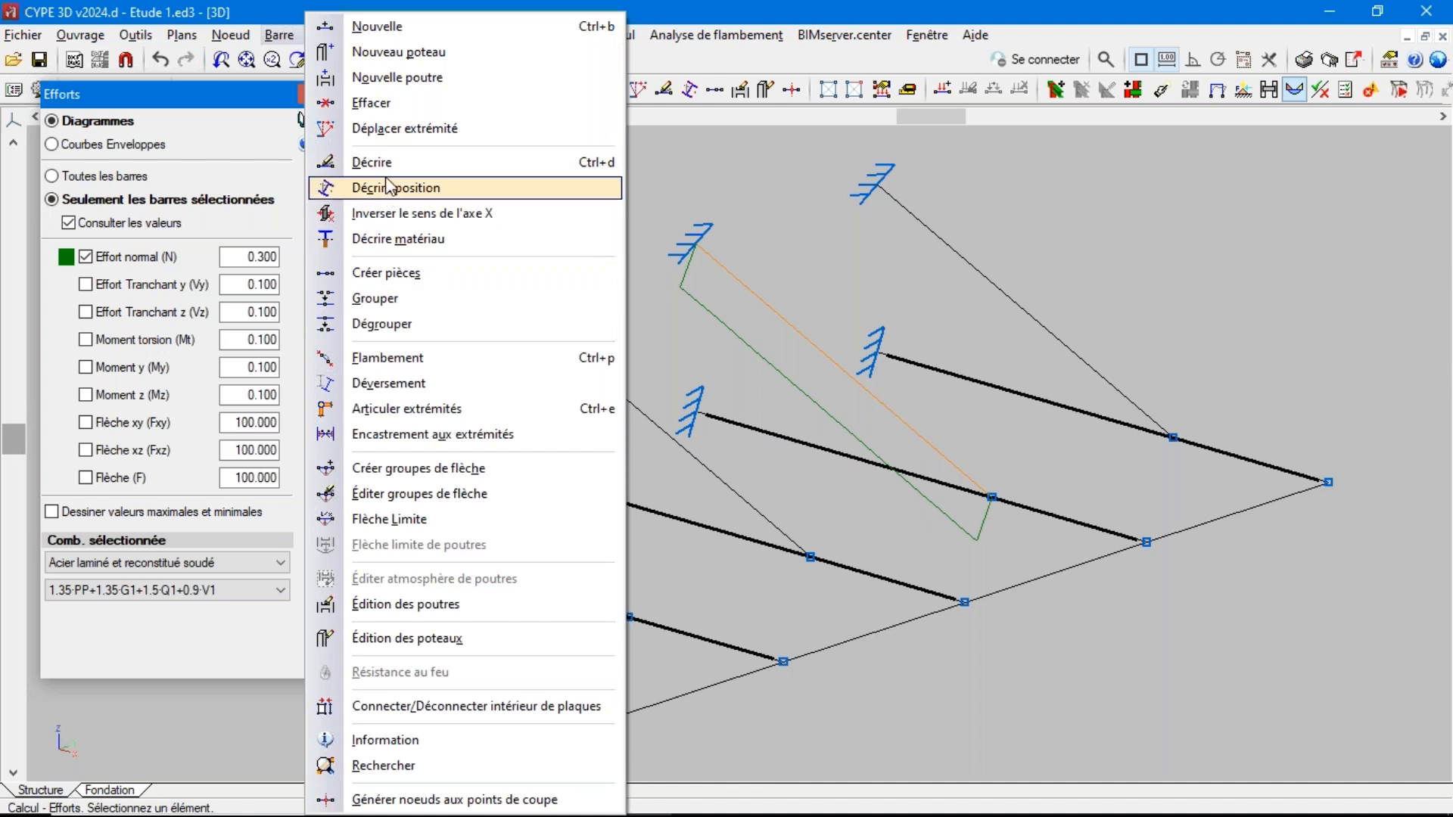
left_click(378, 162)
left_click(734, 281)
right_click(734, 281)
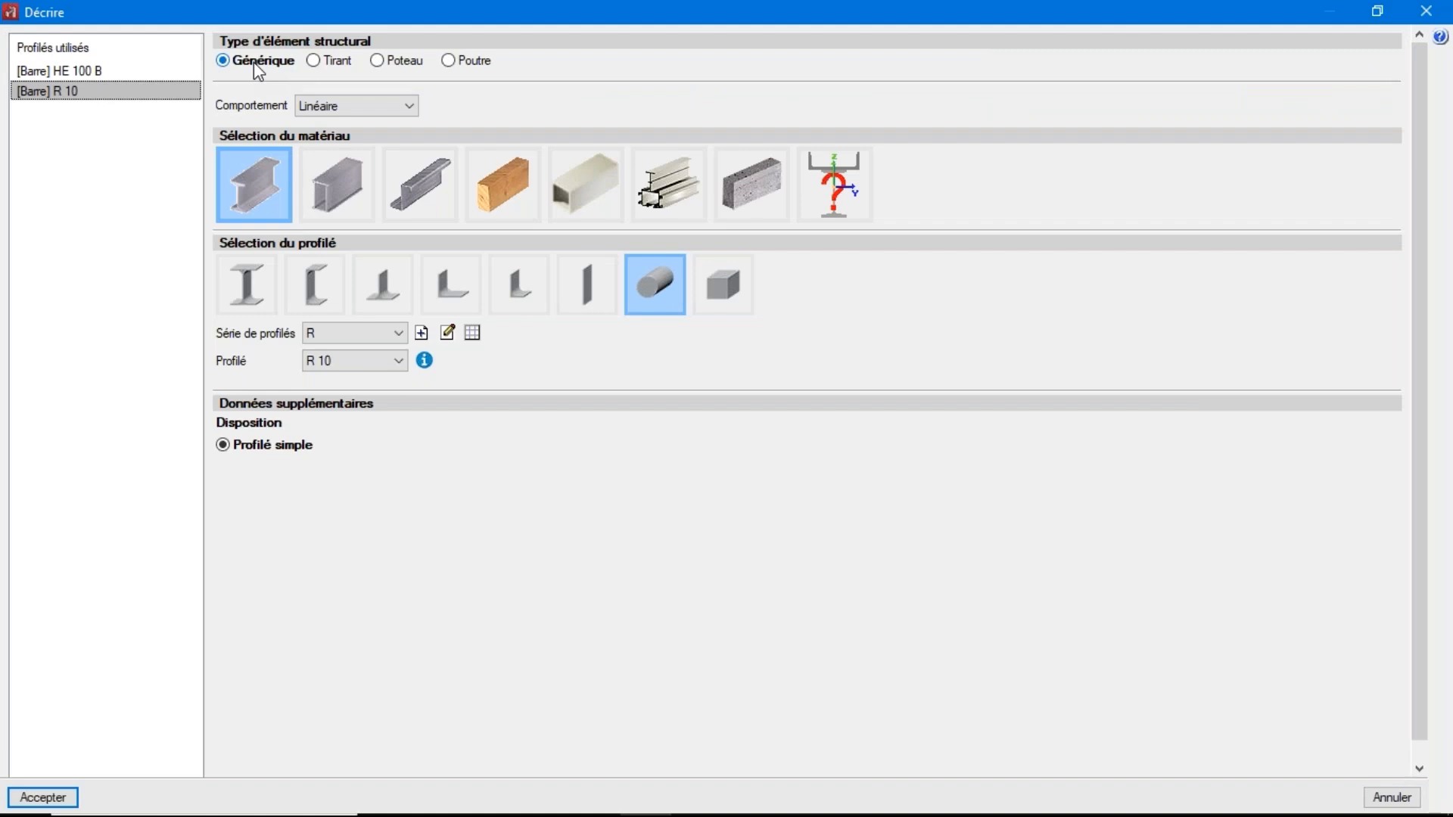
left_click(334, 107)
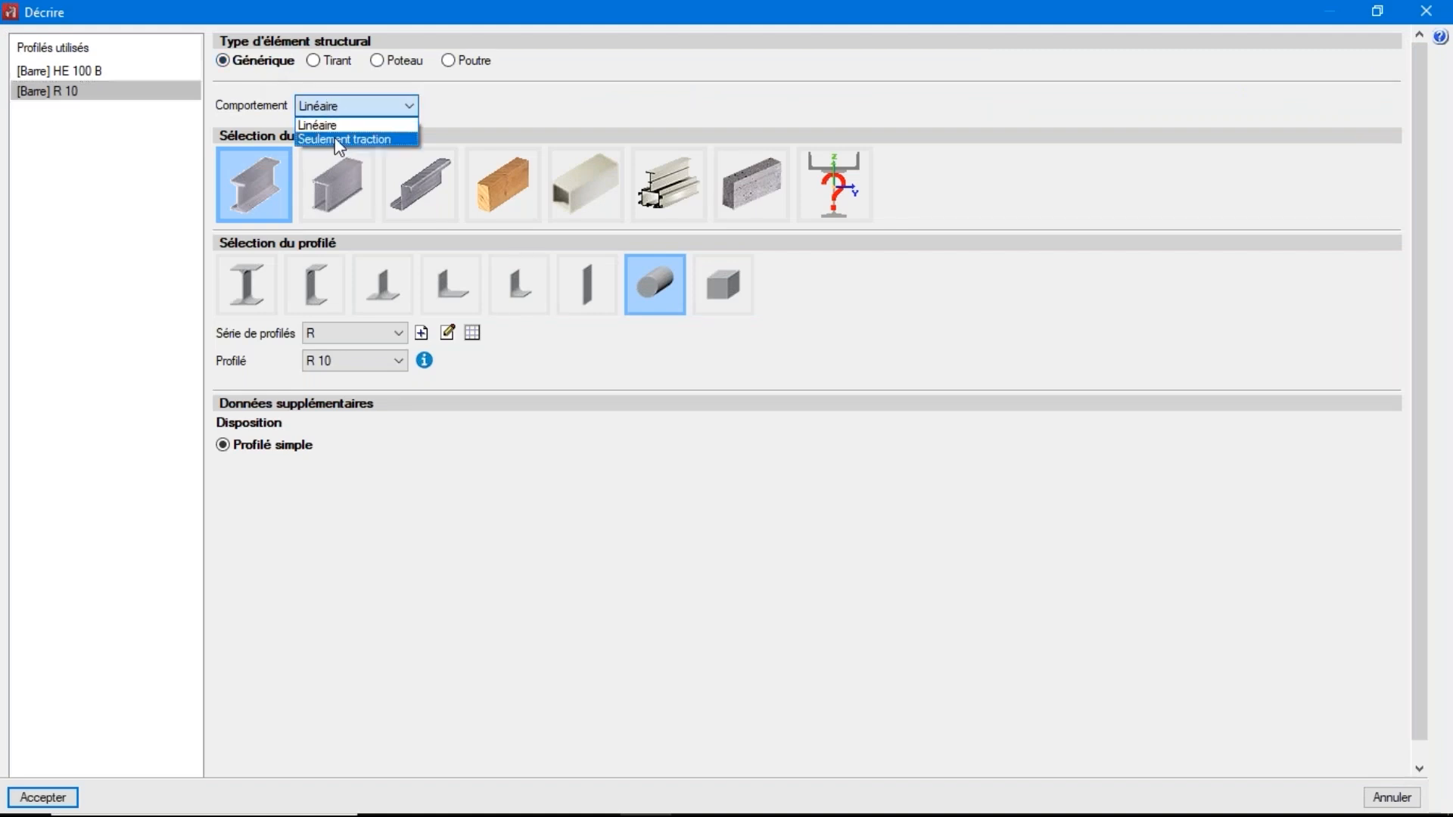
left_click(341, 141)
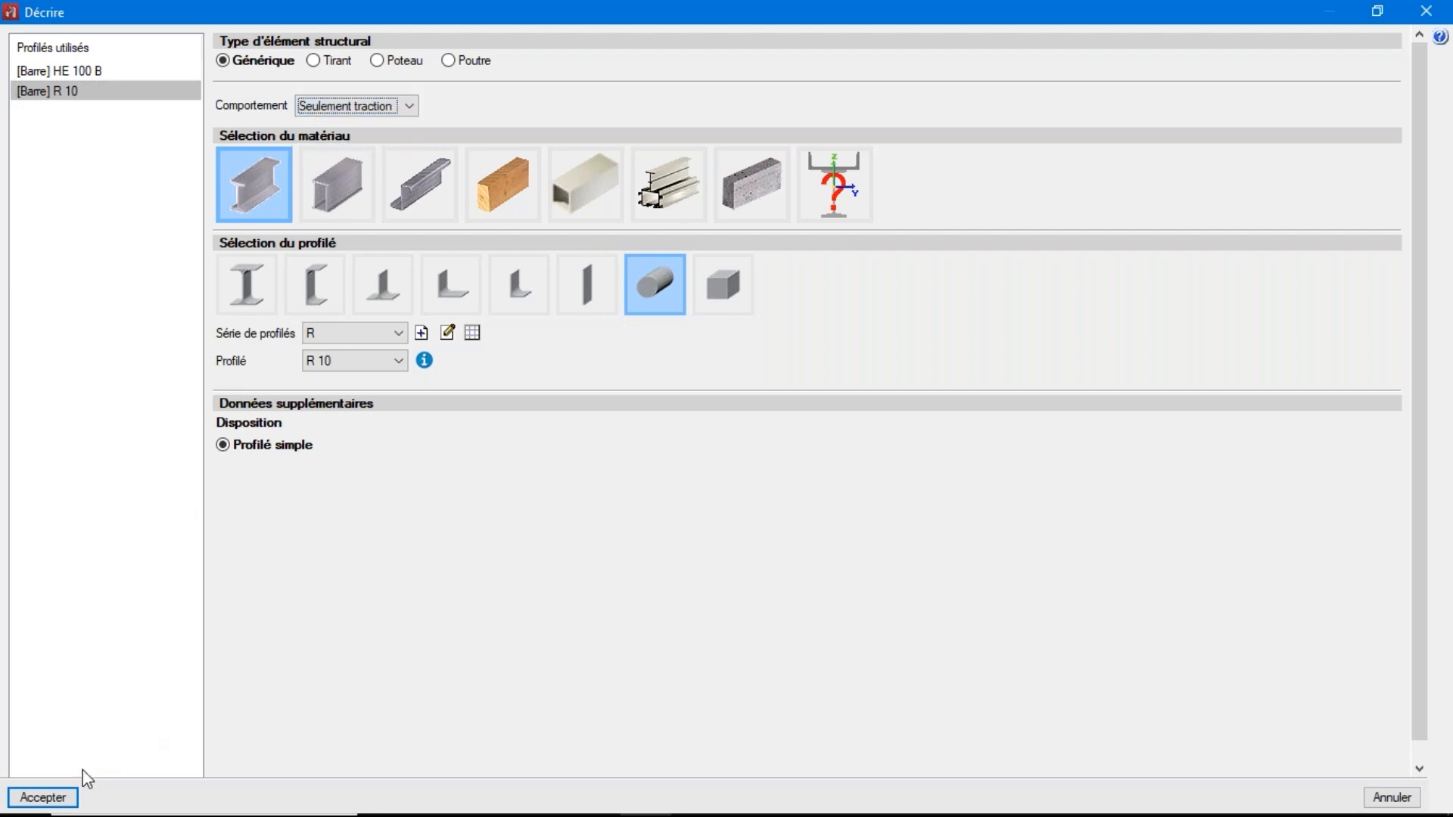
left_click(52, 798)
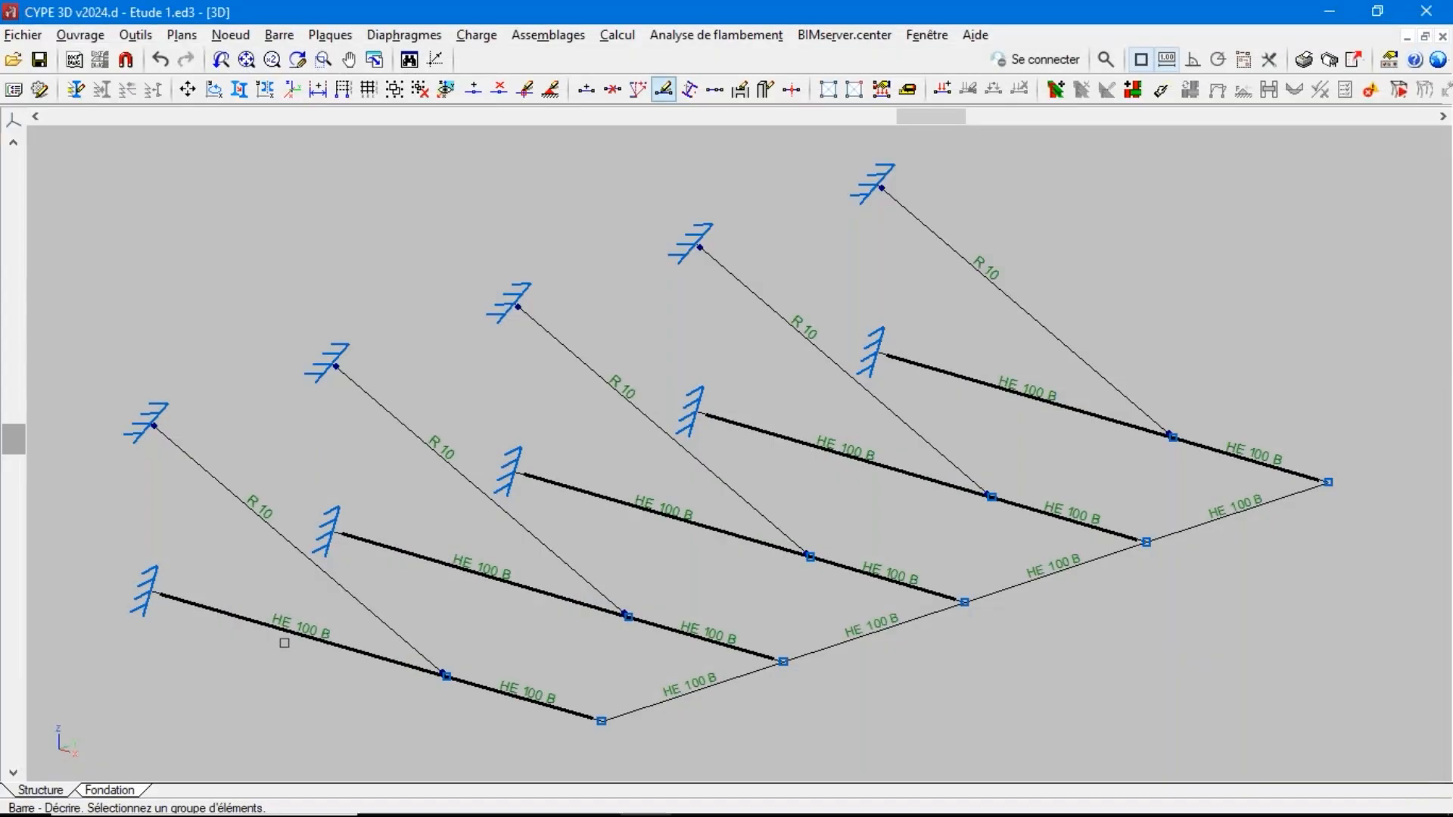
right_click(343, 551)
Calculate with linear and non-linear analysis, Vérification des profilés and Vérifier les barres, accept the default bar parameters, and dismiss the final report
left_click(616, 35)
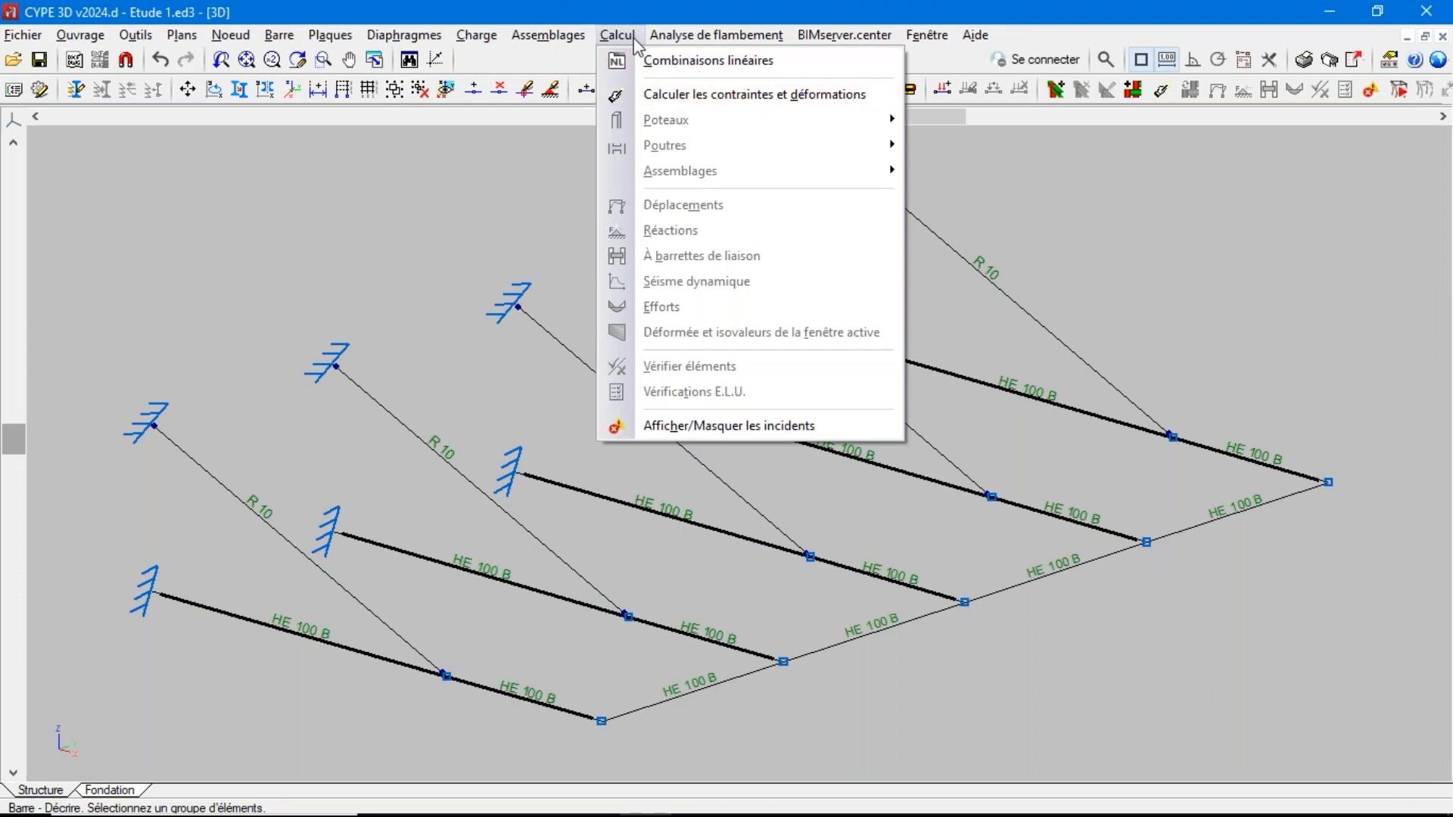
left_click(654, 95)
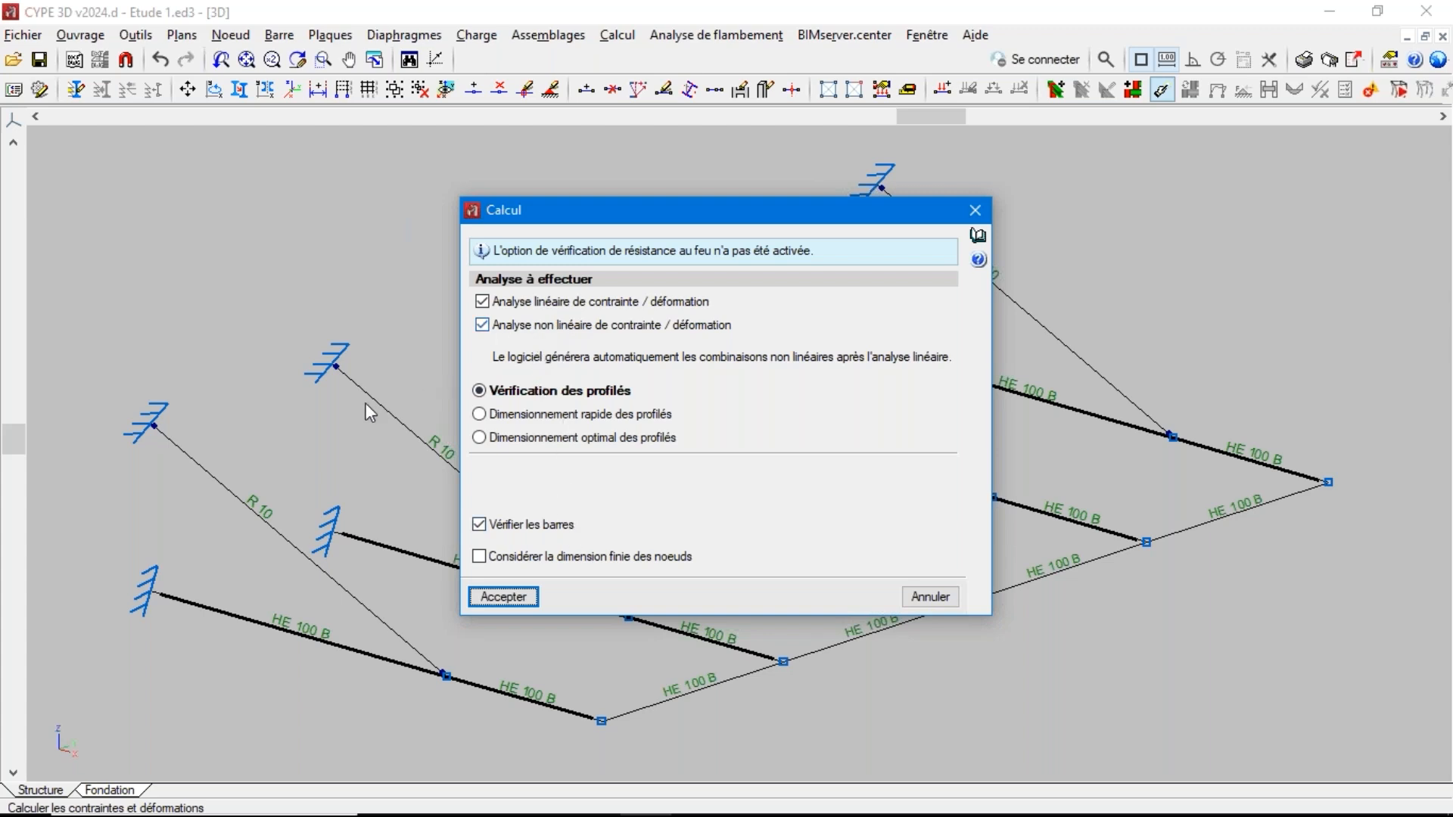
left_click(499, 597)
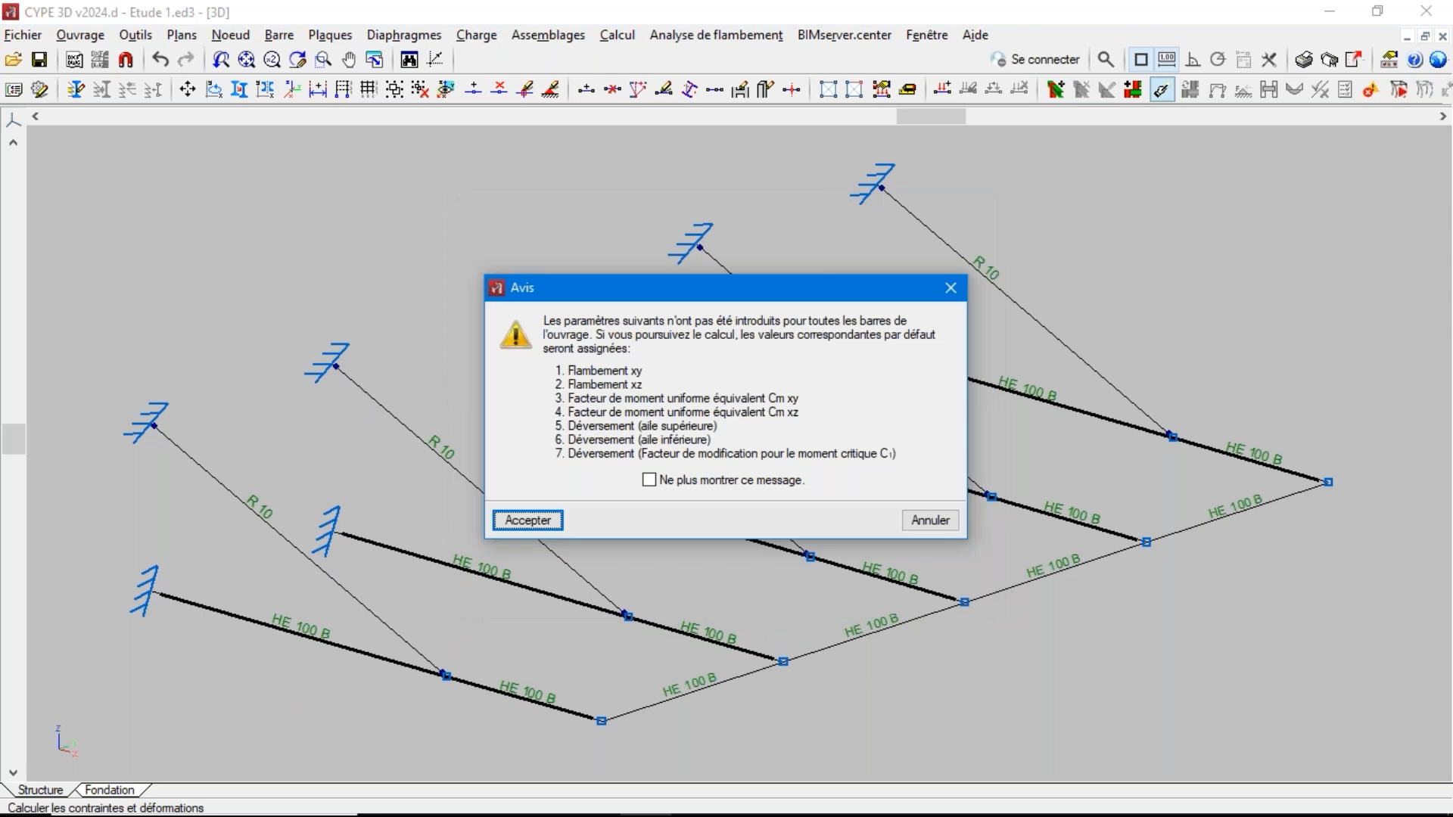
left_click(539, 520)
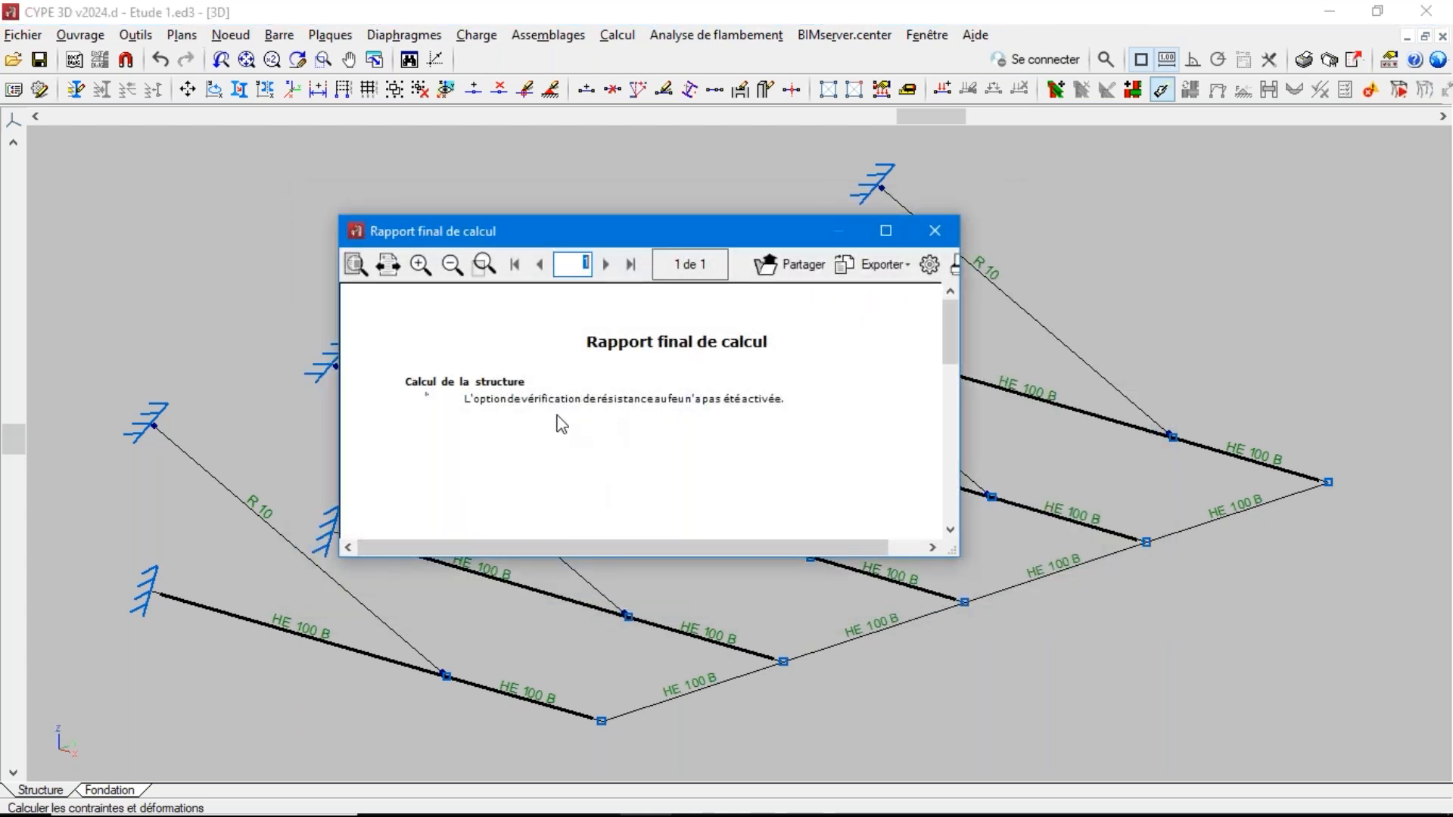
left_click(935, 233)
Show the recalculated normal force diagram of the fourth inclined R 10 bar for the combination PP+G1
left_click(638, 37)
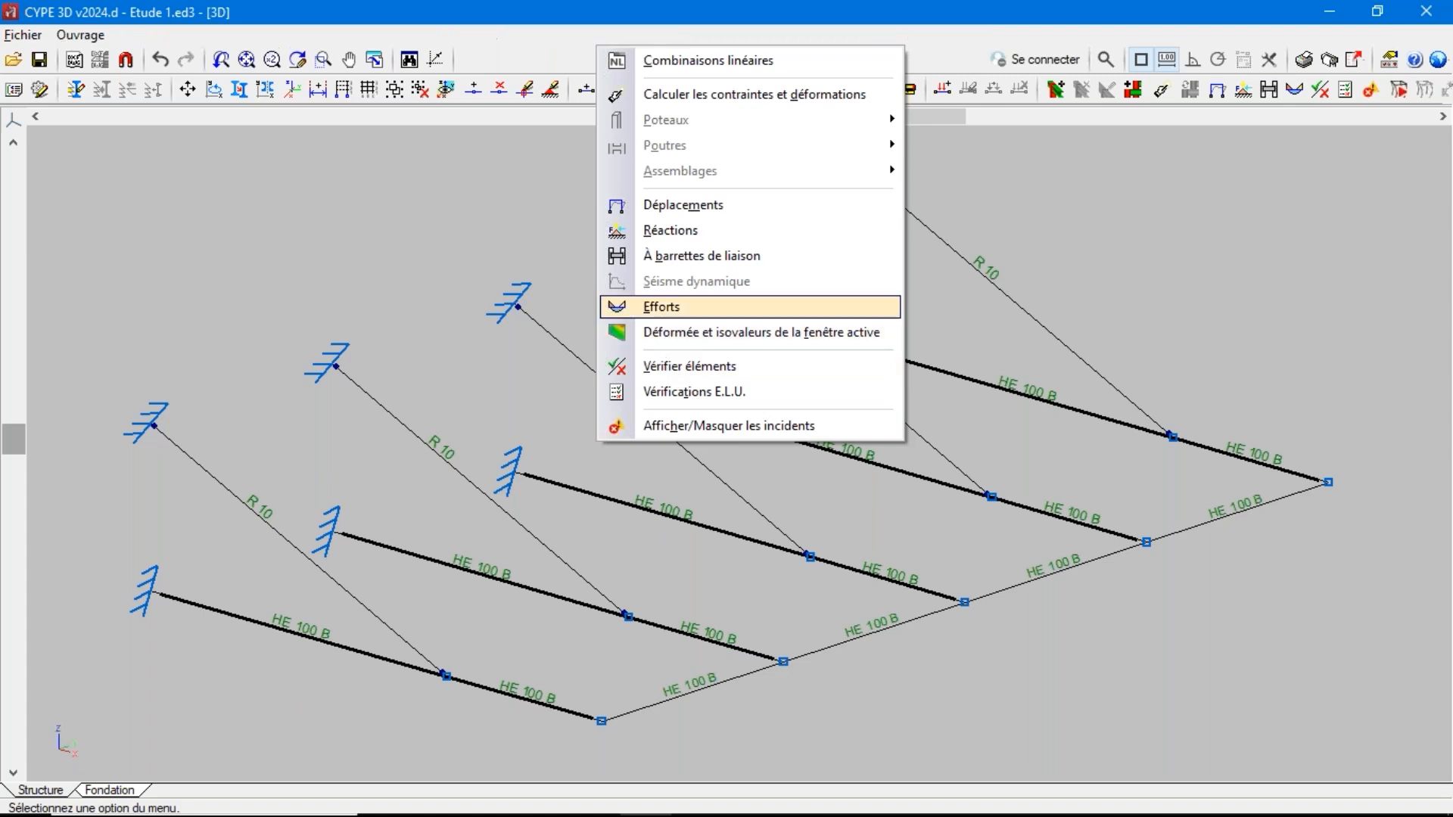
left_click(660, 307)
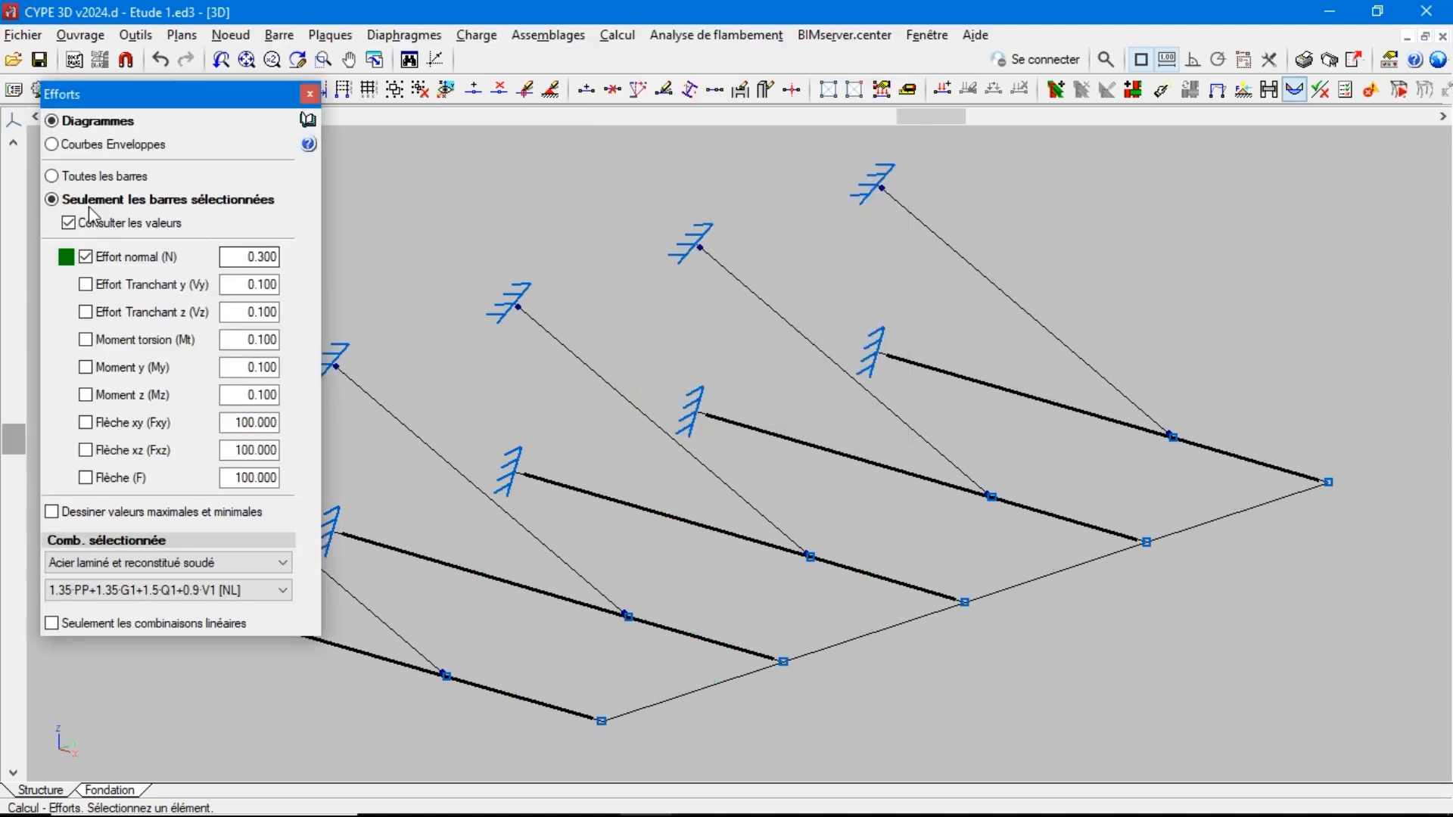
left_click(147, 594)
left_click(114, 368)
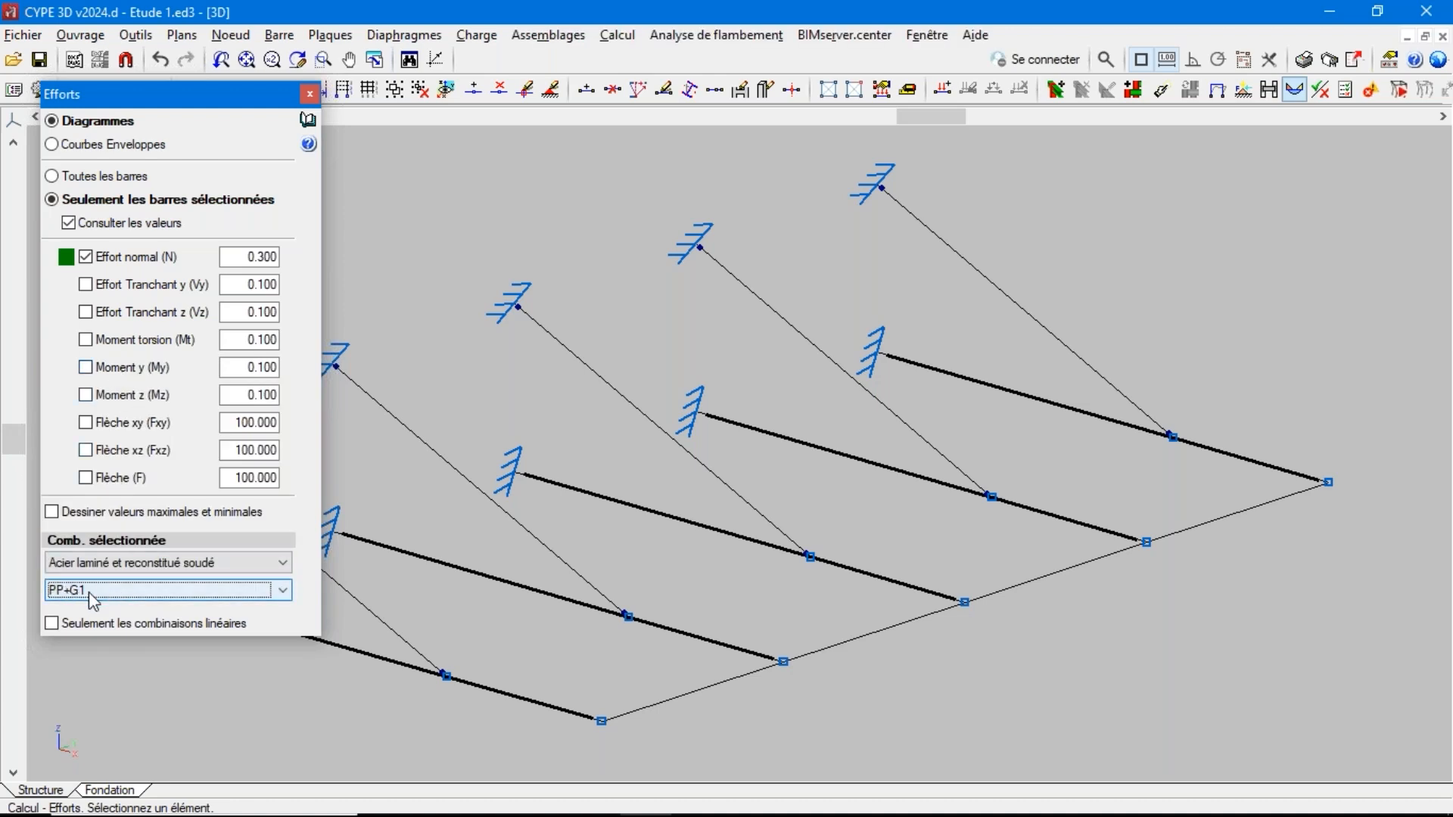
left_click(734, 300)
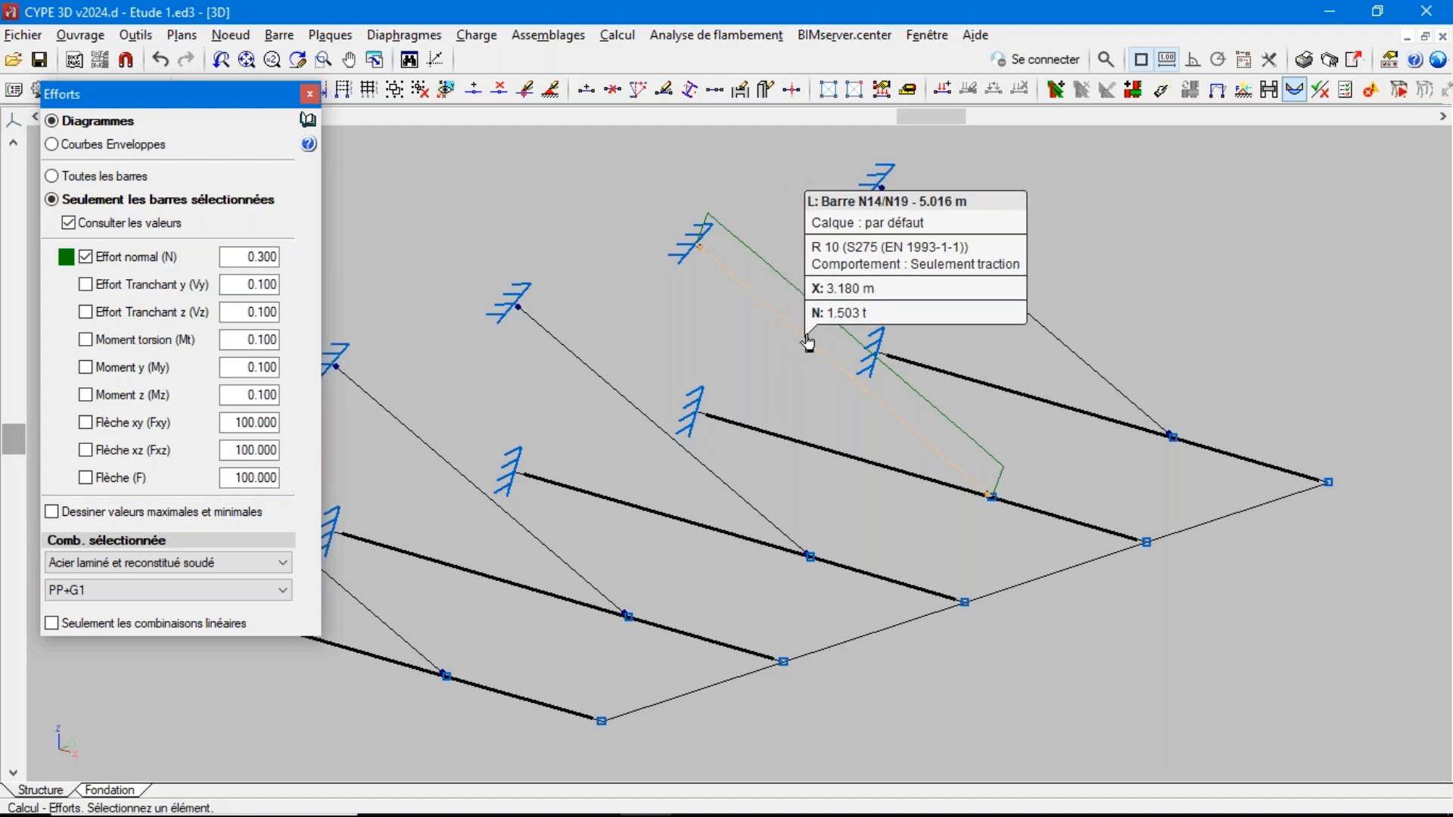
Switch to the non-linear combination 1.35·PP+1.35·G1+1.5·Q1+0.9·V1 [NL] and read the fourth inclined bar's normal force
left_click(155, 598)
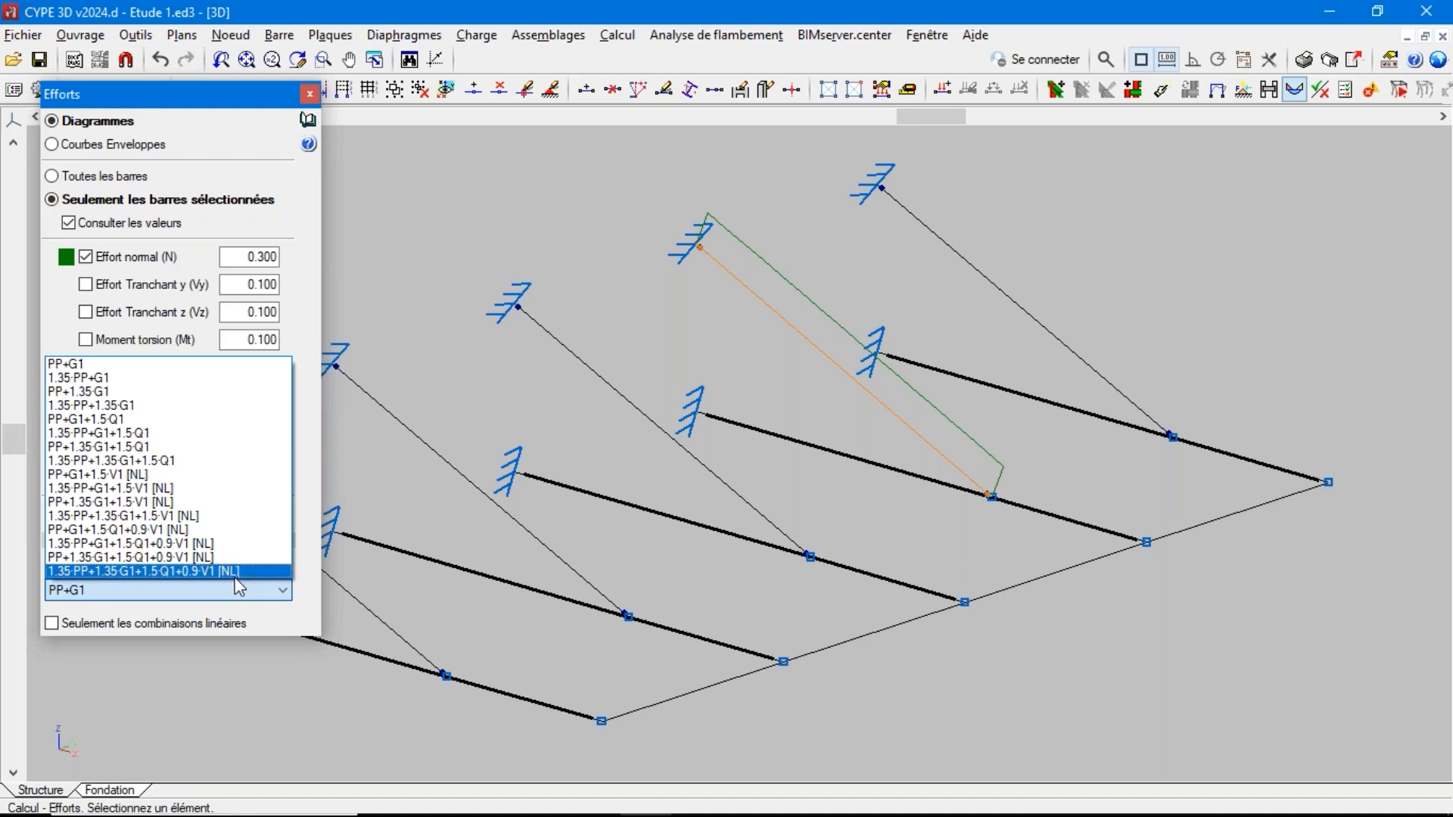
left_click(212, 572)
mouse_move(745, 282)
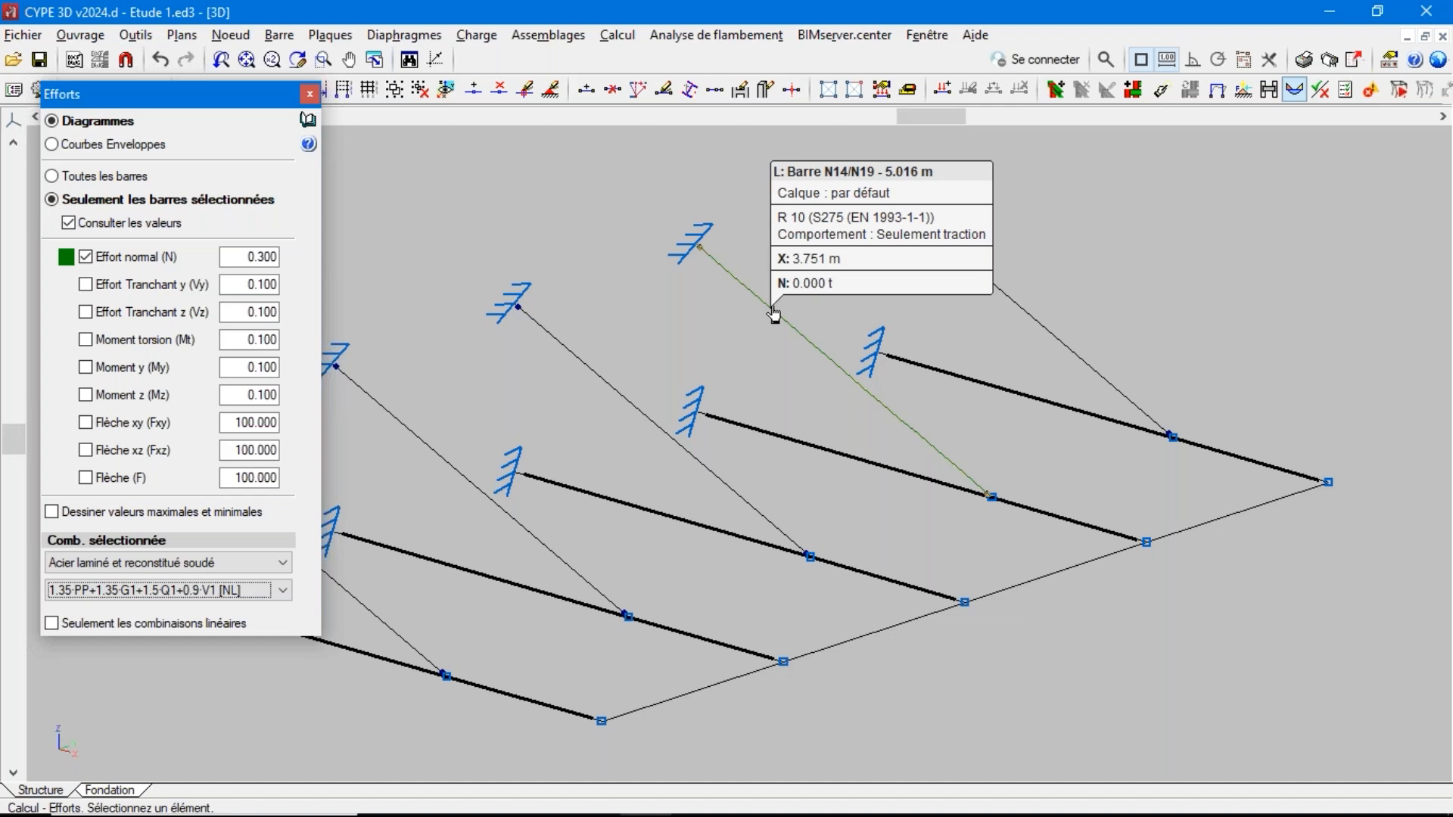
Run the element check on the recalculated structure and examine the profile verification list of the fourth inclined tension-only bar
left_click(617, 35)
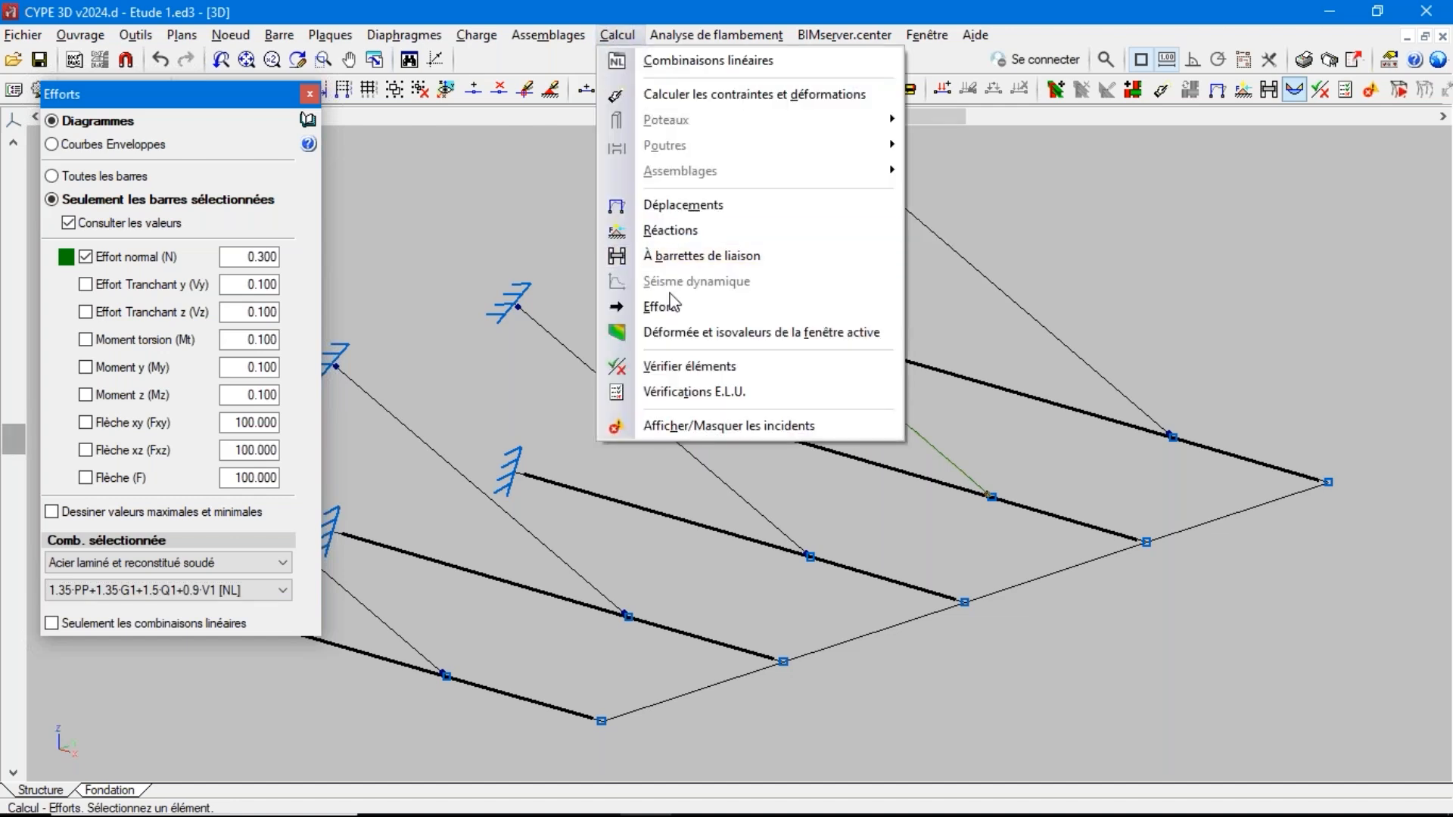
left_click(685, 366)
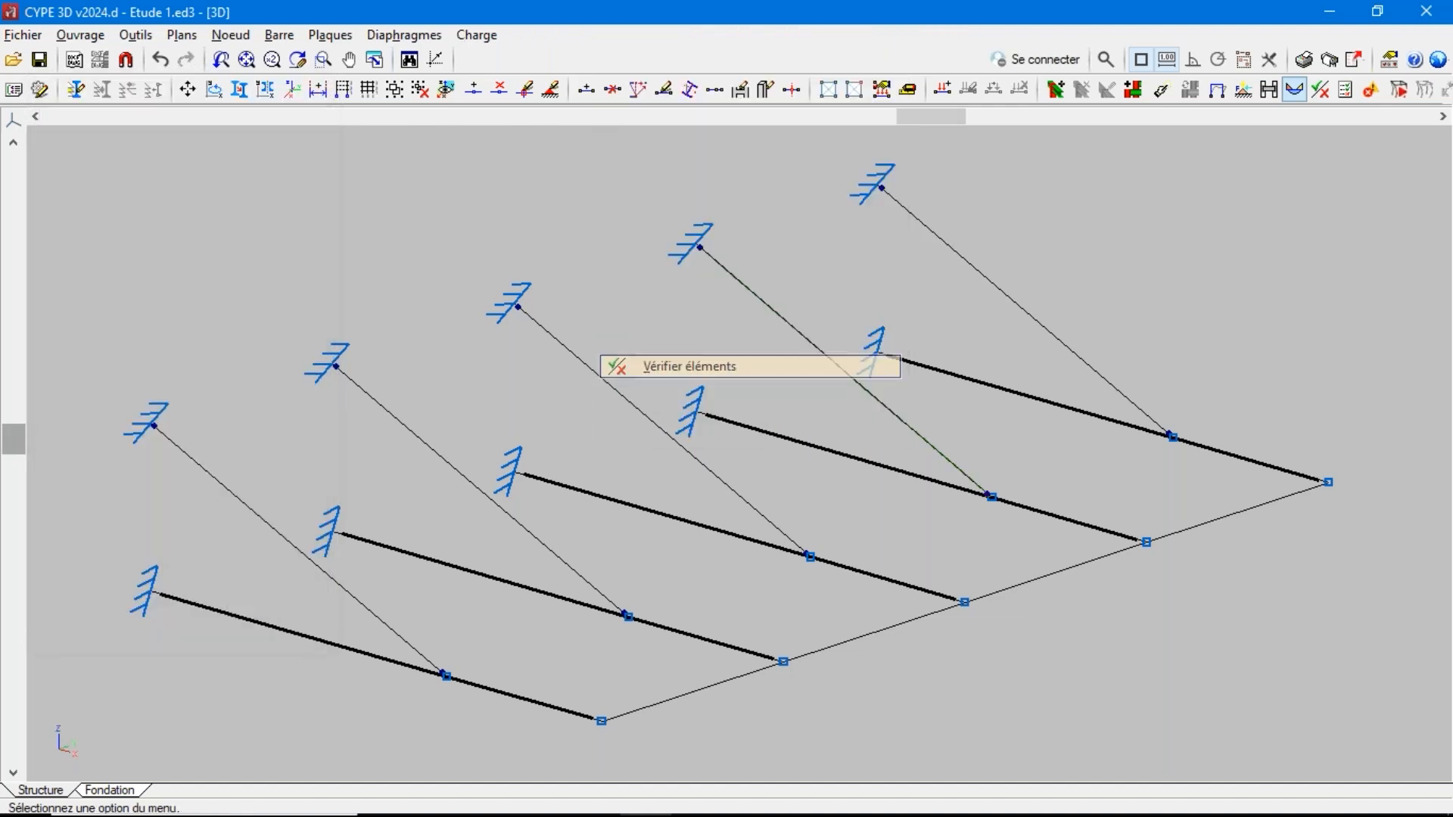
key("Return")
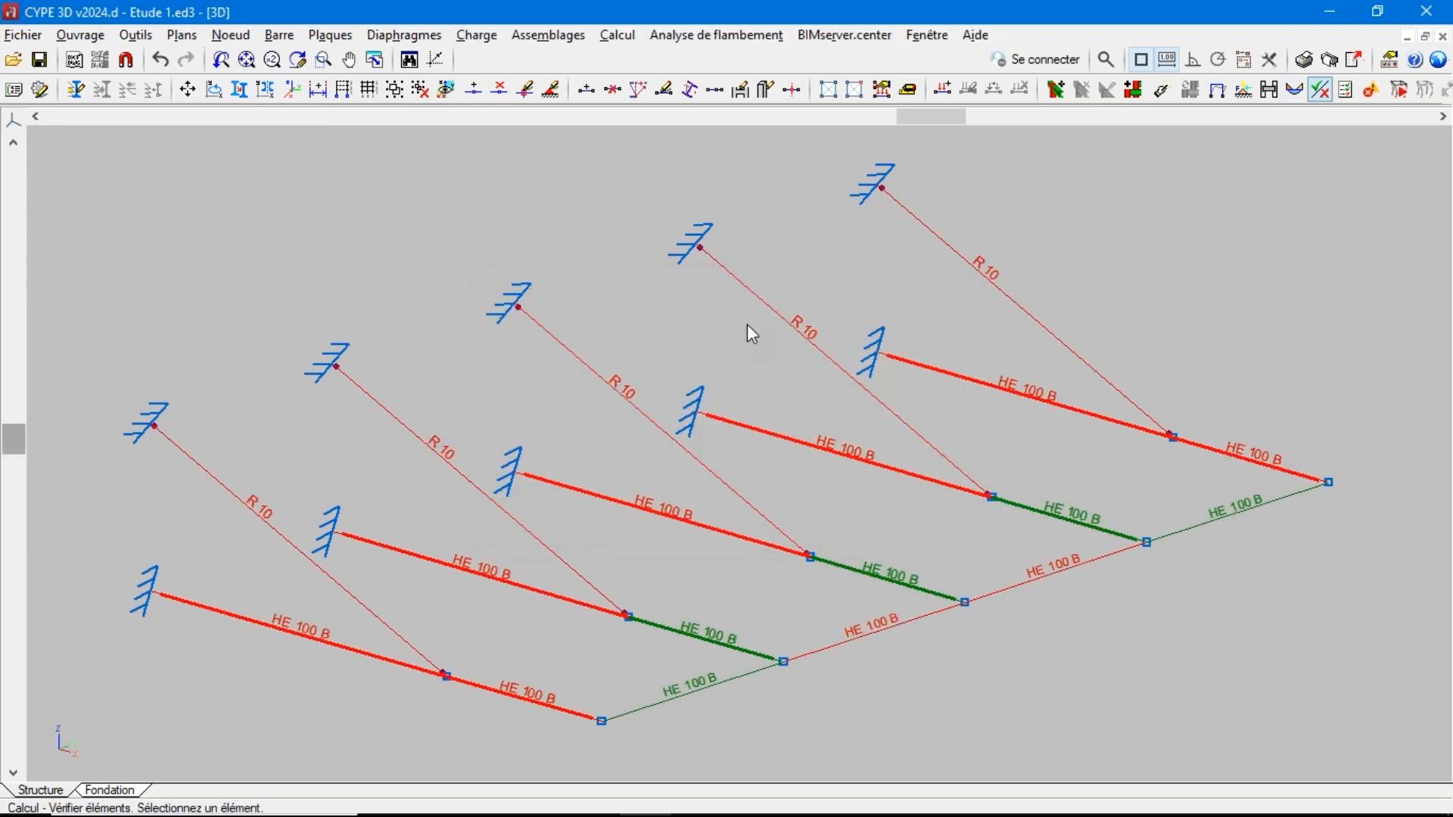
mouse_move(776, 314)
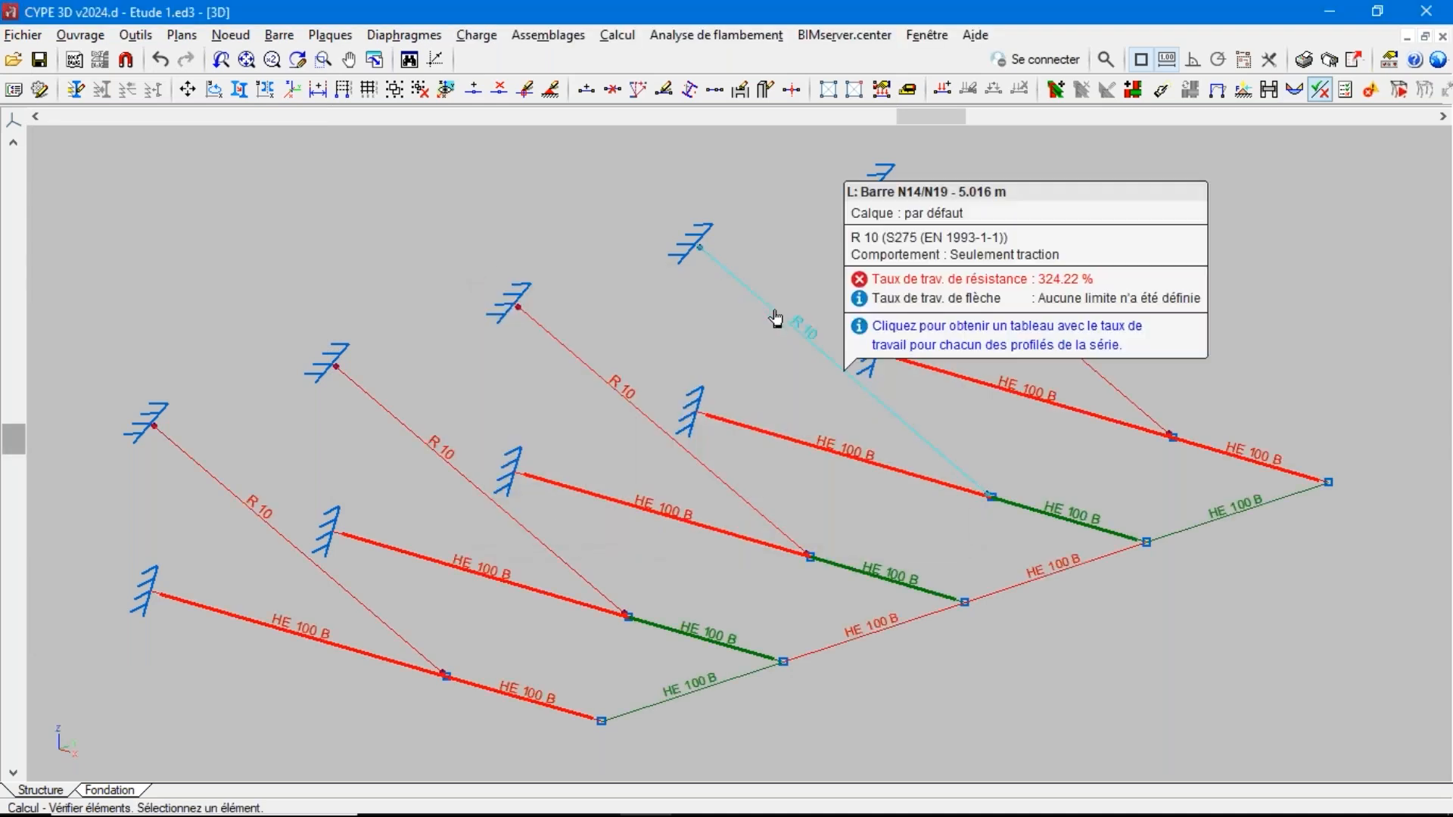
left_click(776, 318)
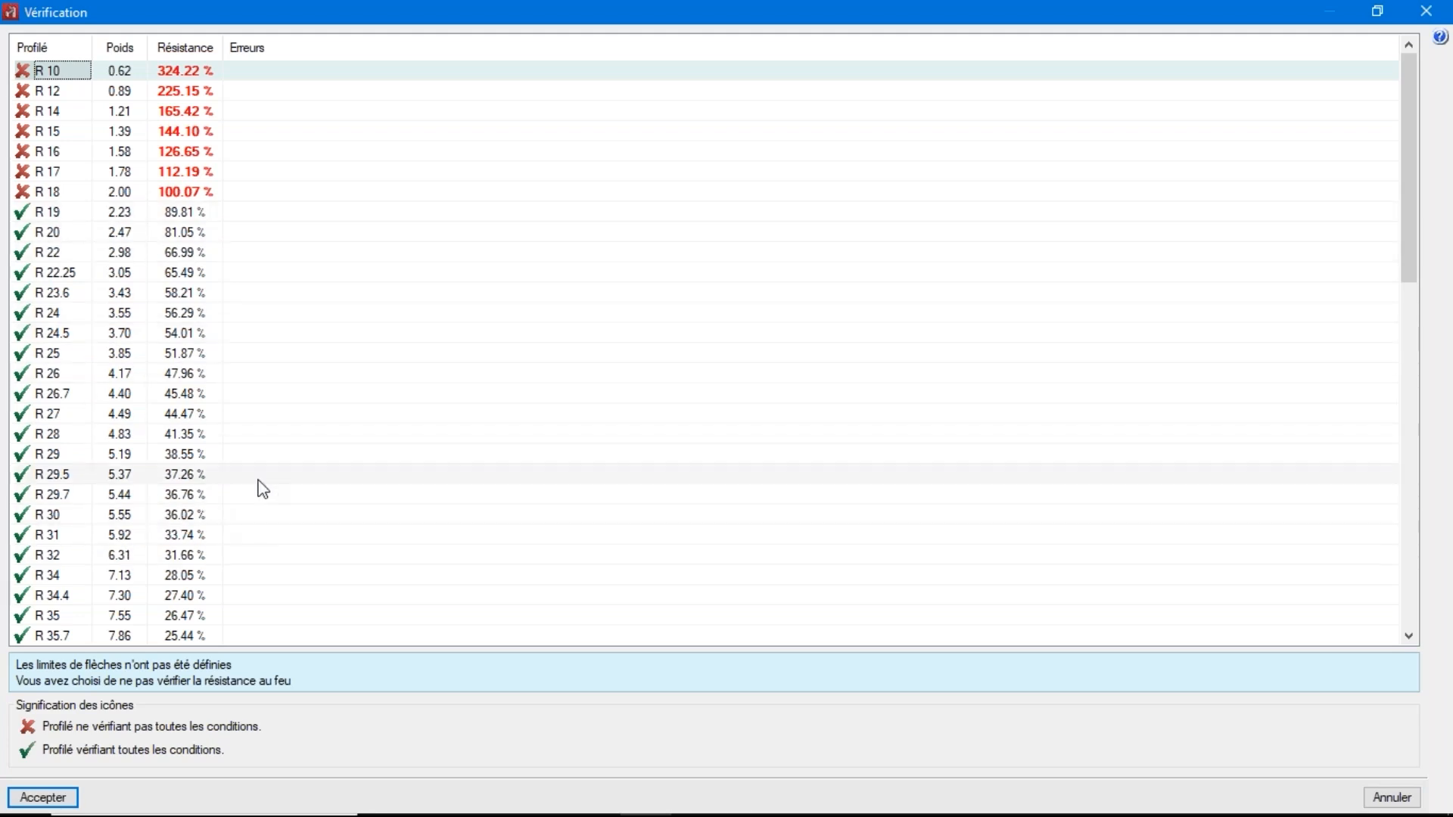
Close the tie bar's verification list and examine the profile verification list of an HE 100 B beam
left_click(1429, 10)
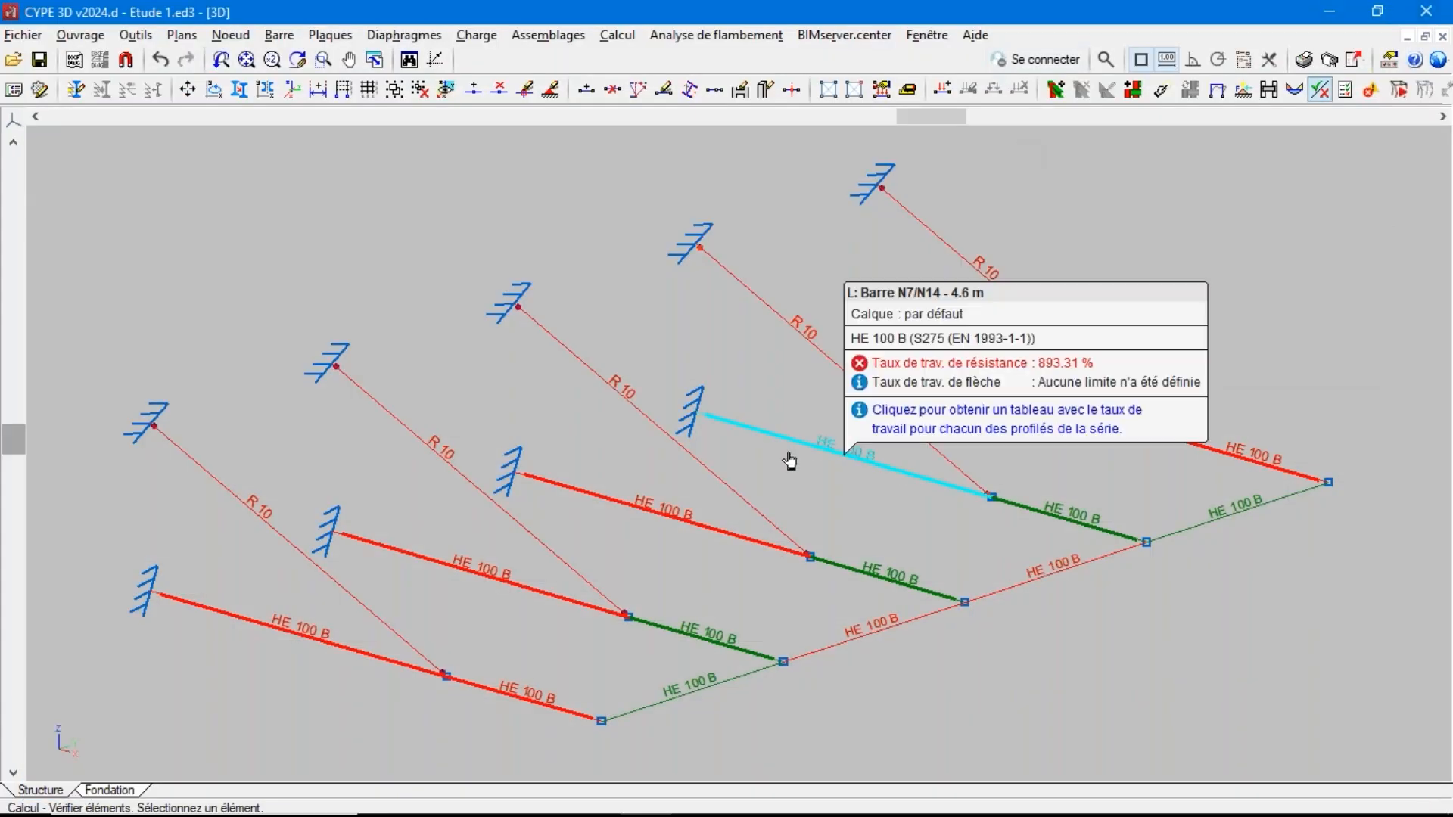
left_click(789, 459)
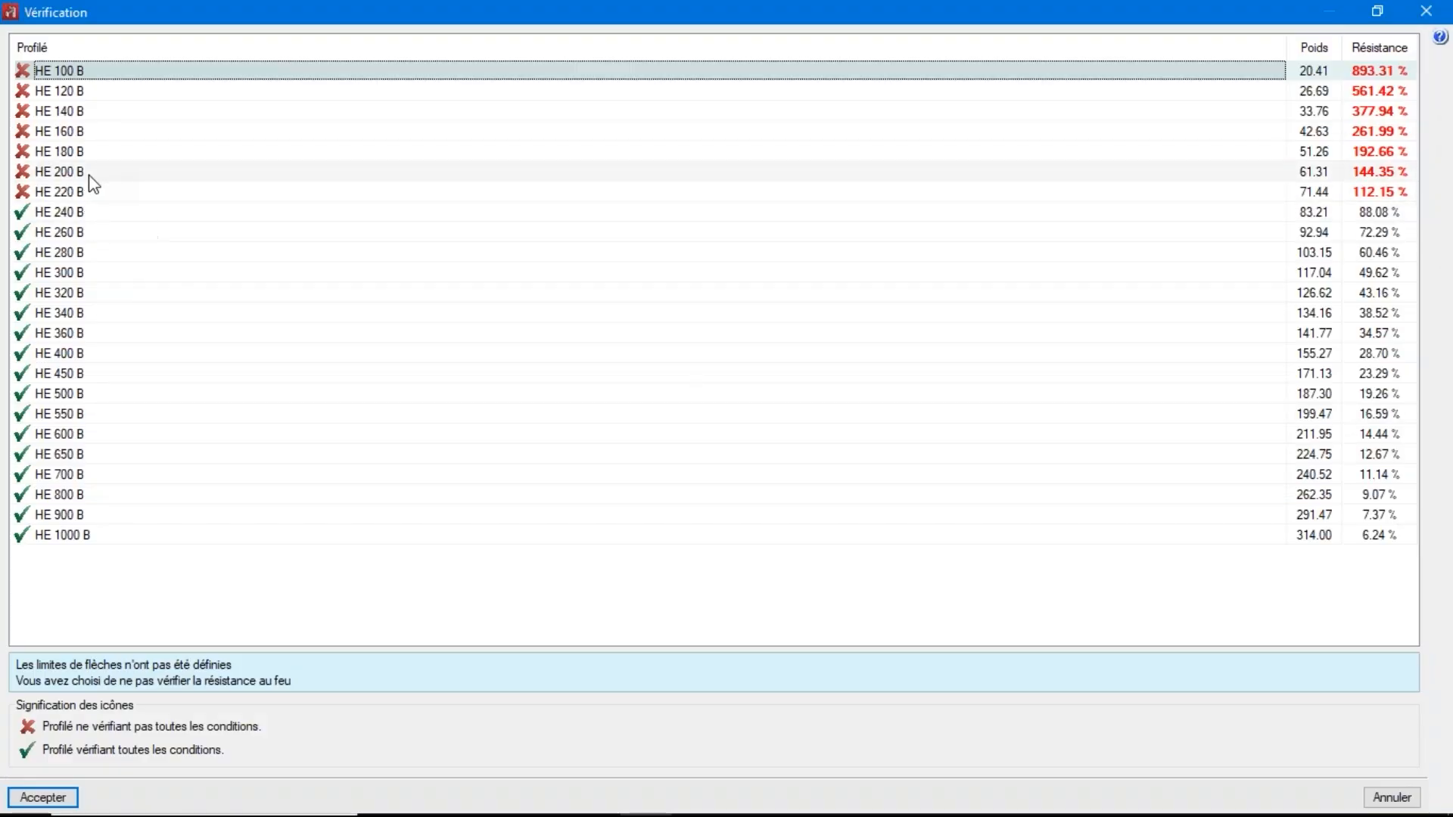
left_click(1430, 9)
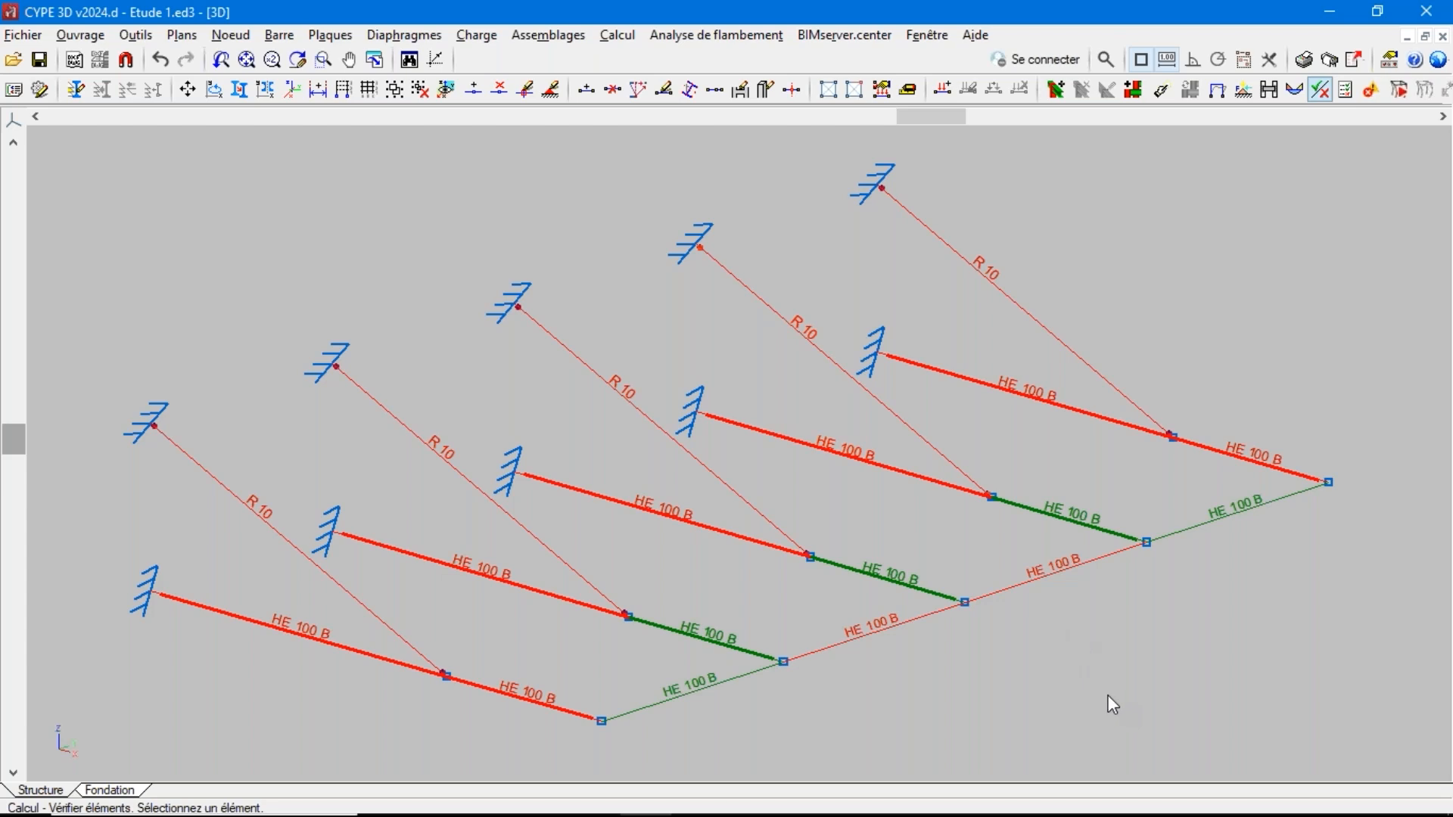
Review the section description and behaviour setting of the inclined R 10 bars, leaving them unmodified
left_click(279, 35)
left_click(374, 165)
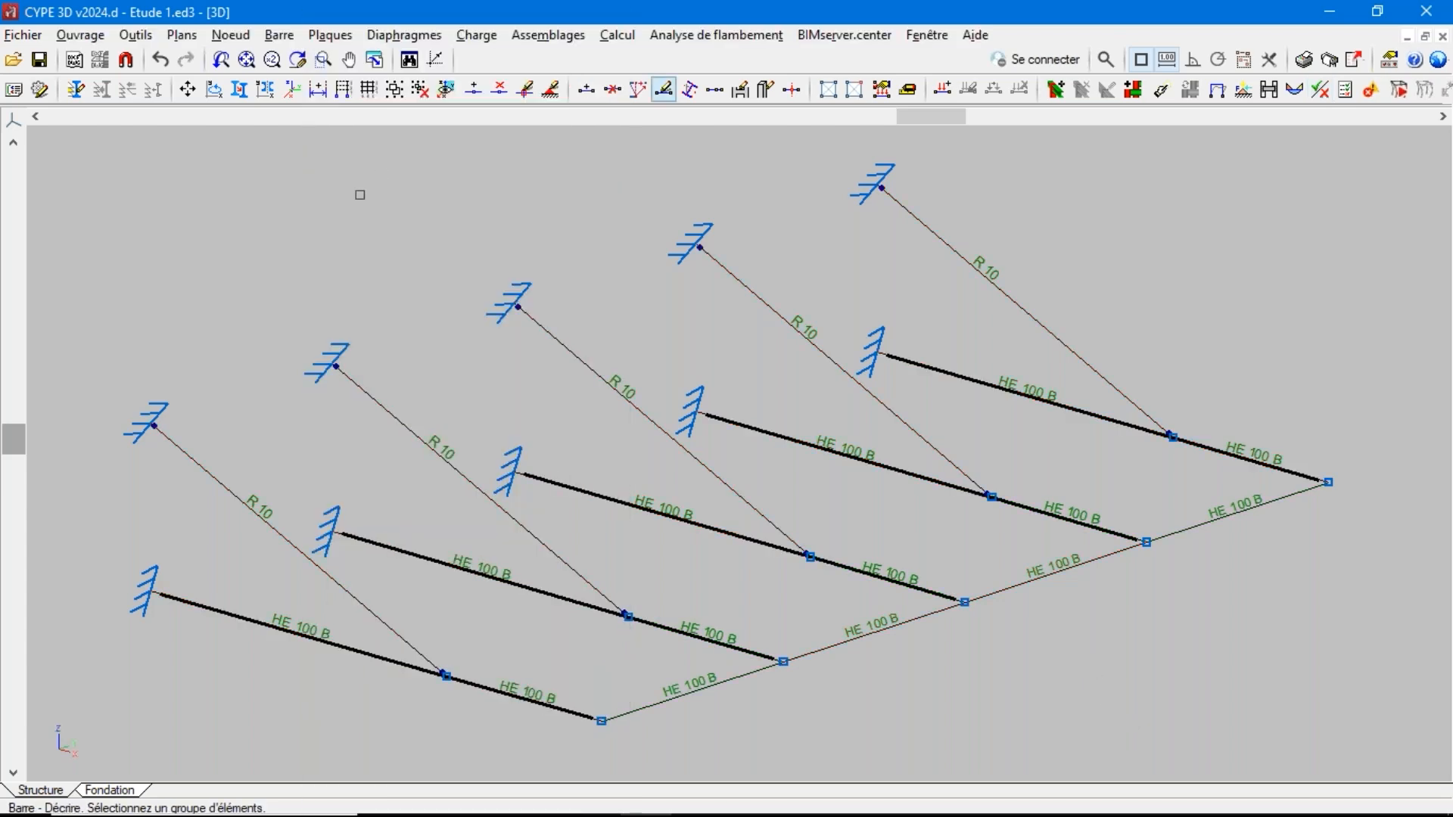
left_click(568, 351)
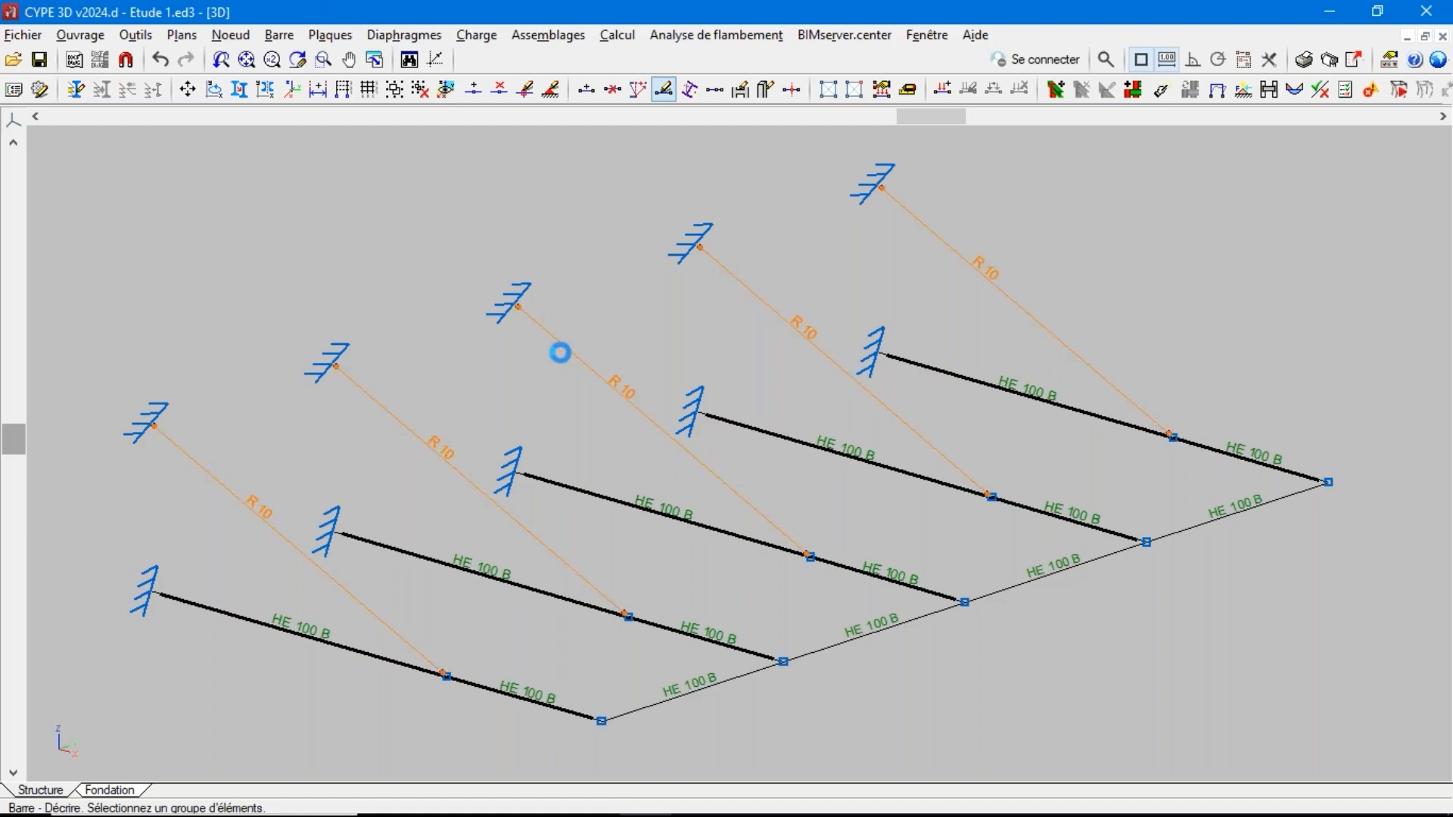
right_click(562, 354)
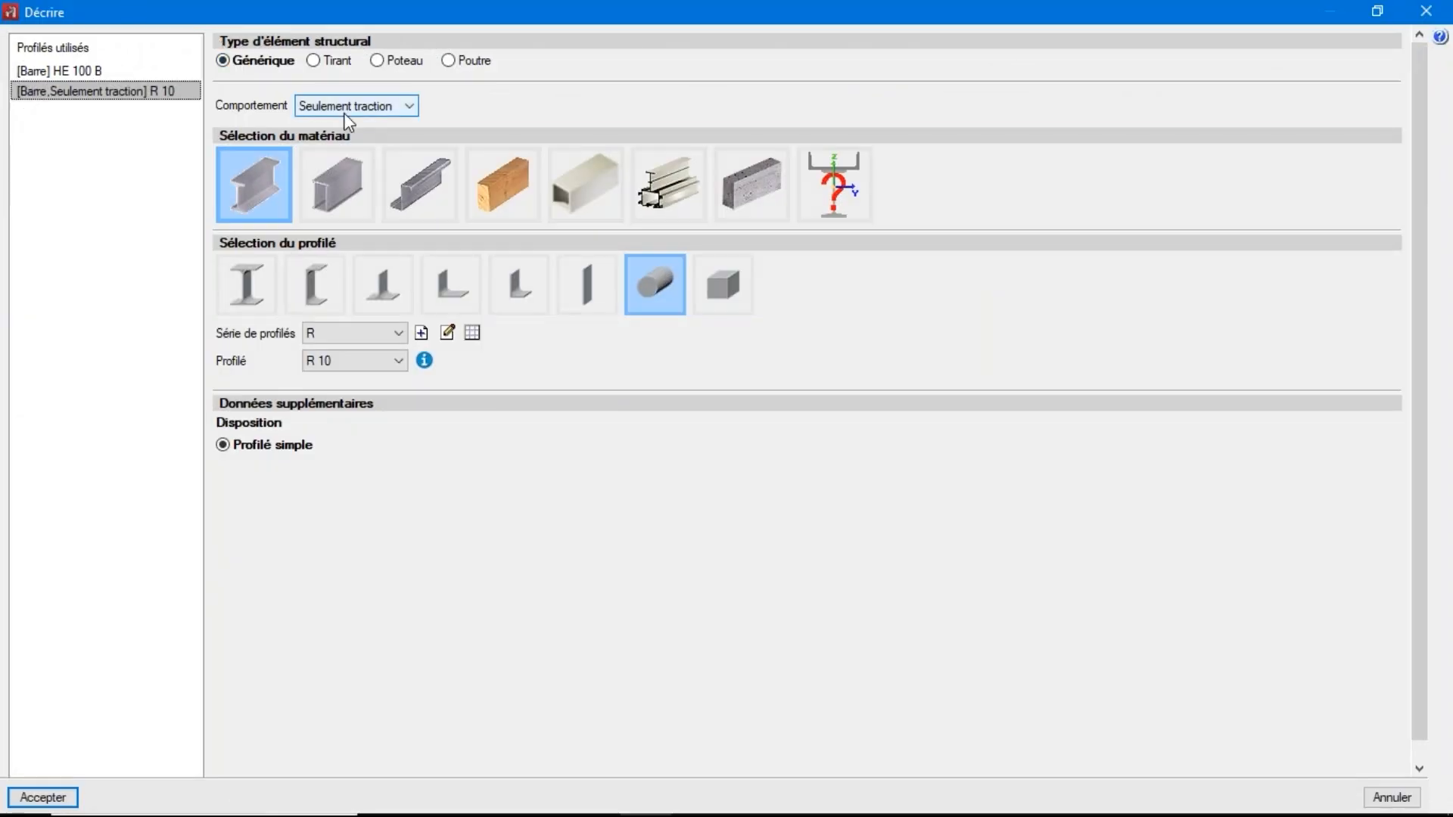
left_click(1427, 11)
Display the structure's deformed shape for the rolled and welded steel combination 1.35·PP+1.35·G1+1.5·Q1+0.9·V1 [NL]
left_click(617, 35)
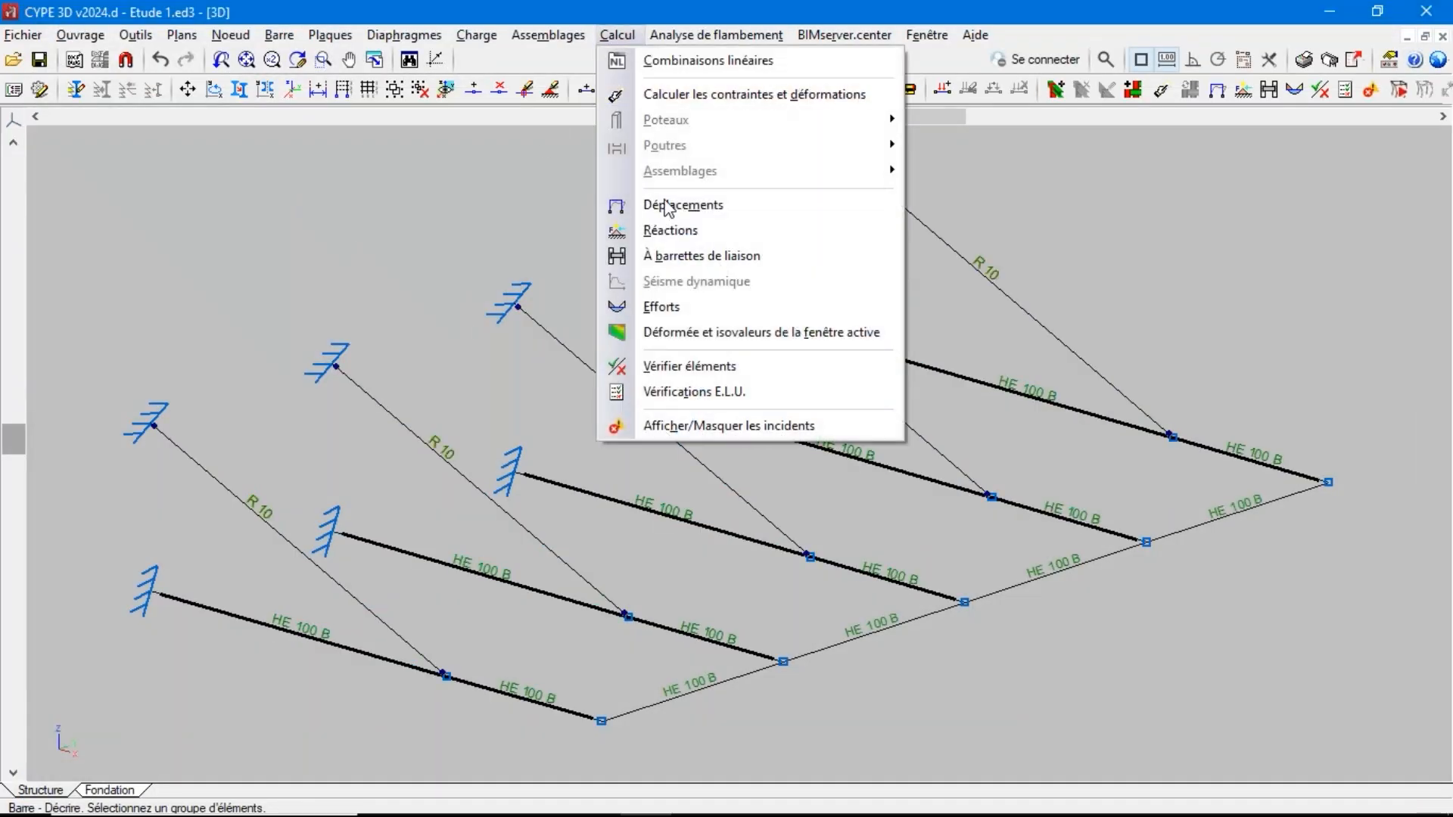
left_click(690, 335)
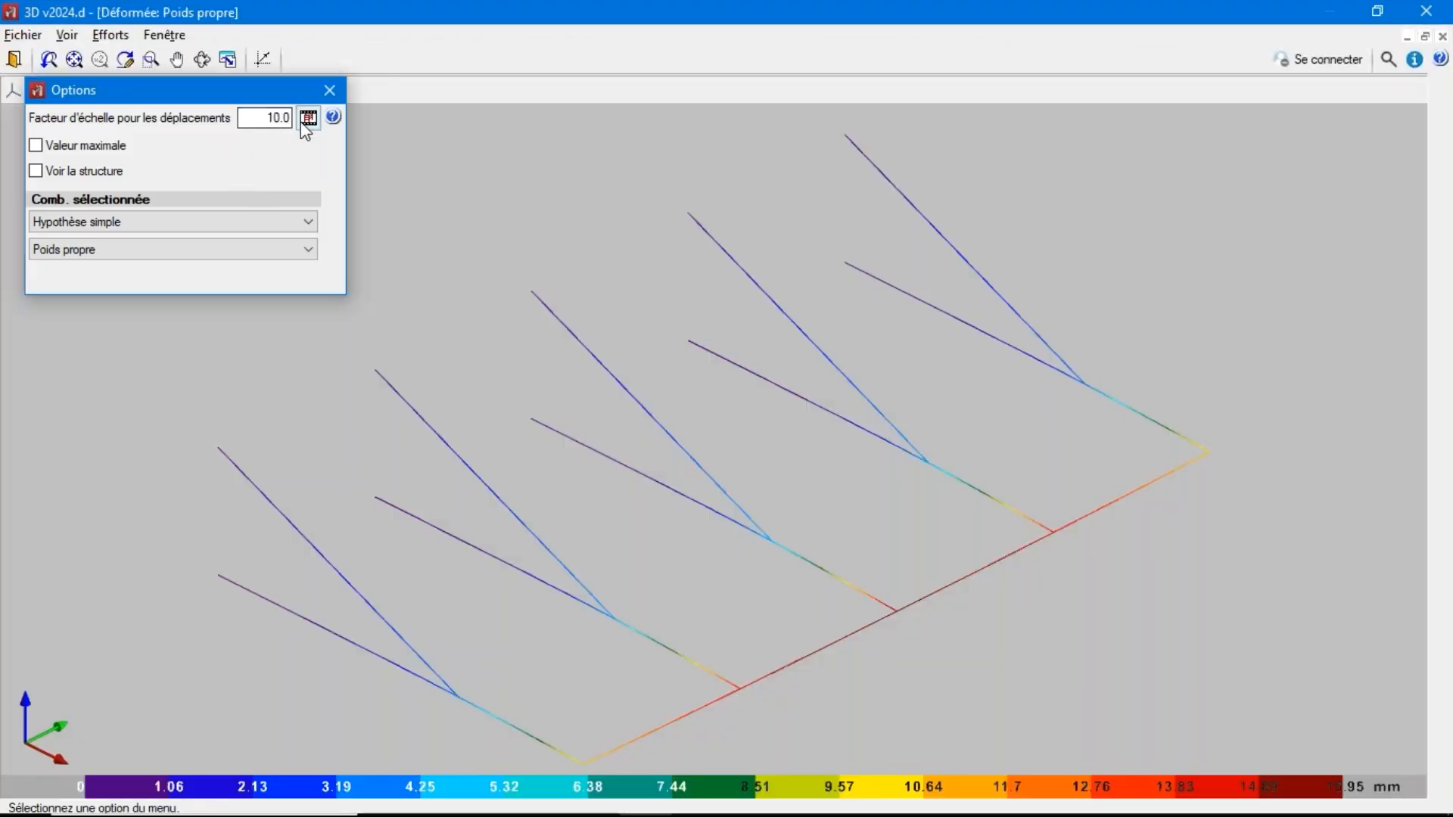
left_click(141, 221)
left_click(142, 282)
left_click(140, 249)
left_click(193, 475)
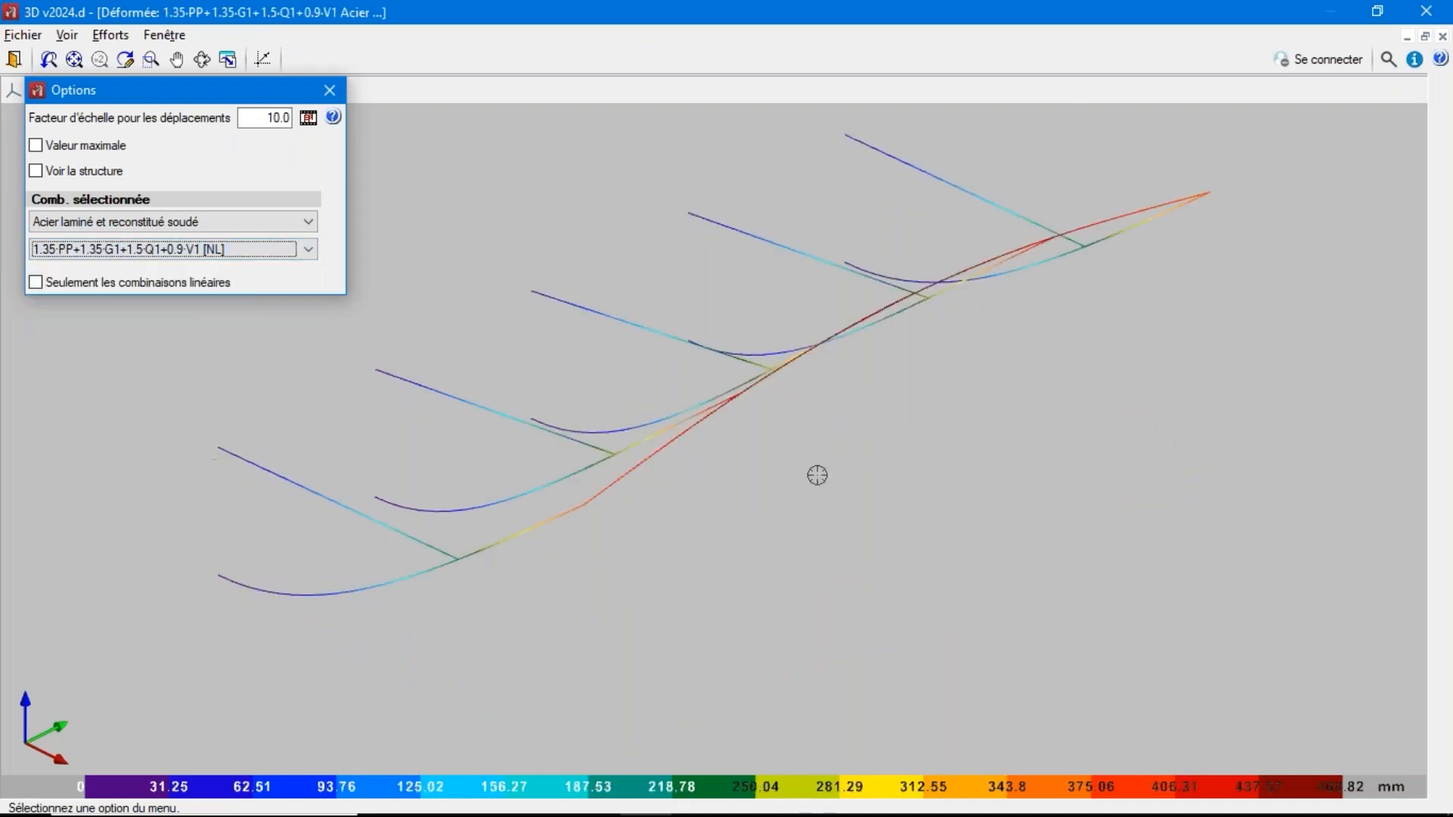
Set the displacement scale factor to 1.0, view the deformation animation, and return to the structure model
double_click(278, 118)
type("1.0")
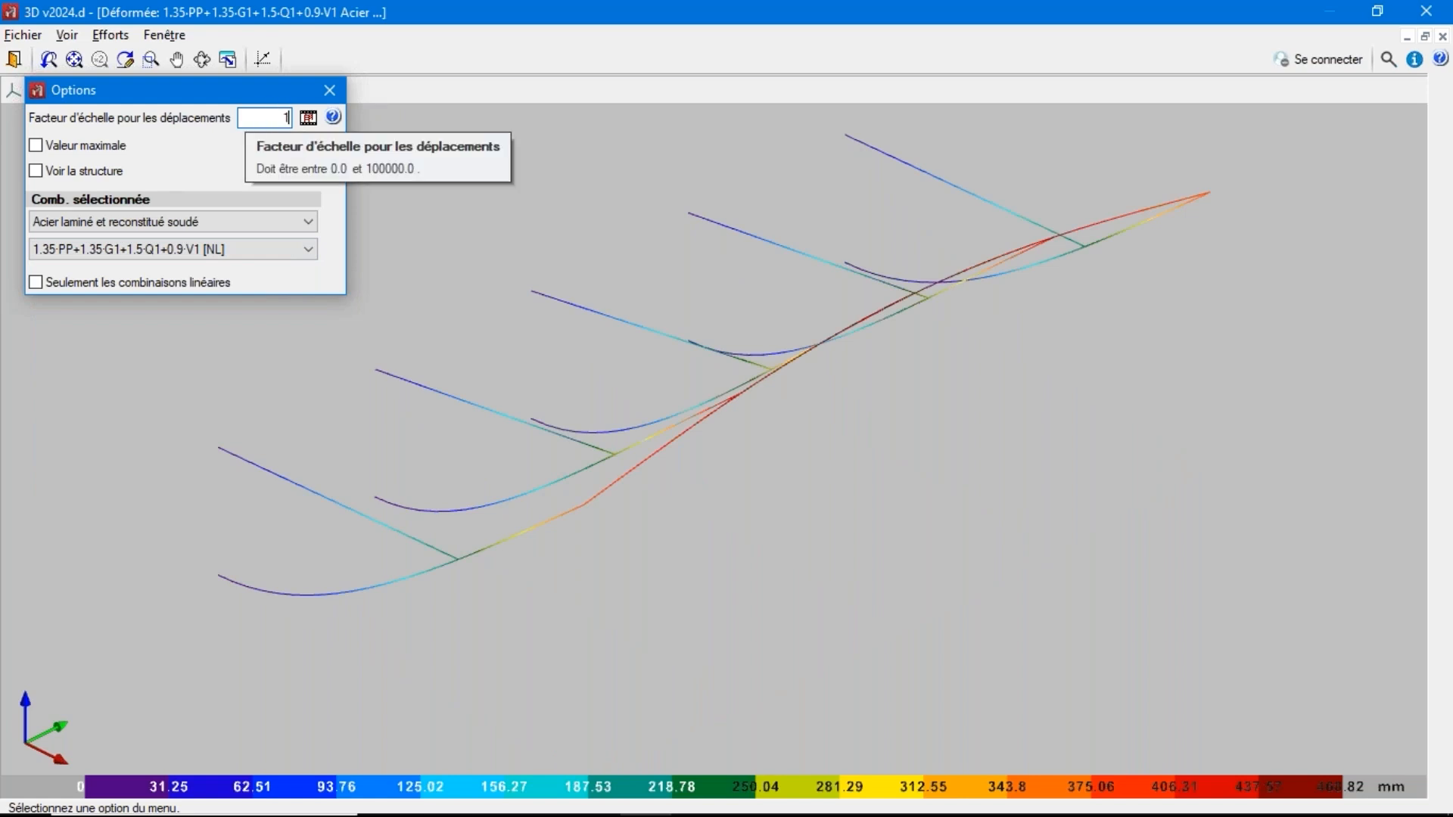
key("Return")
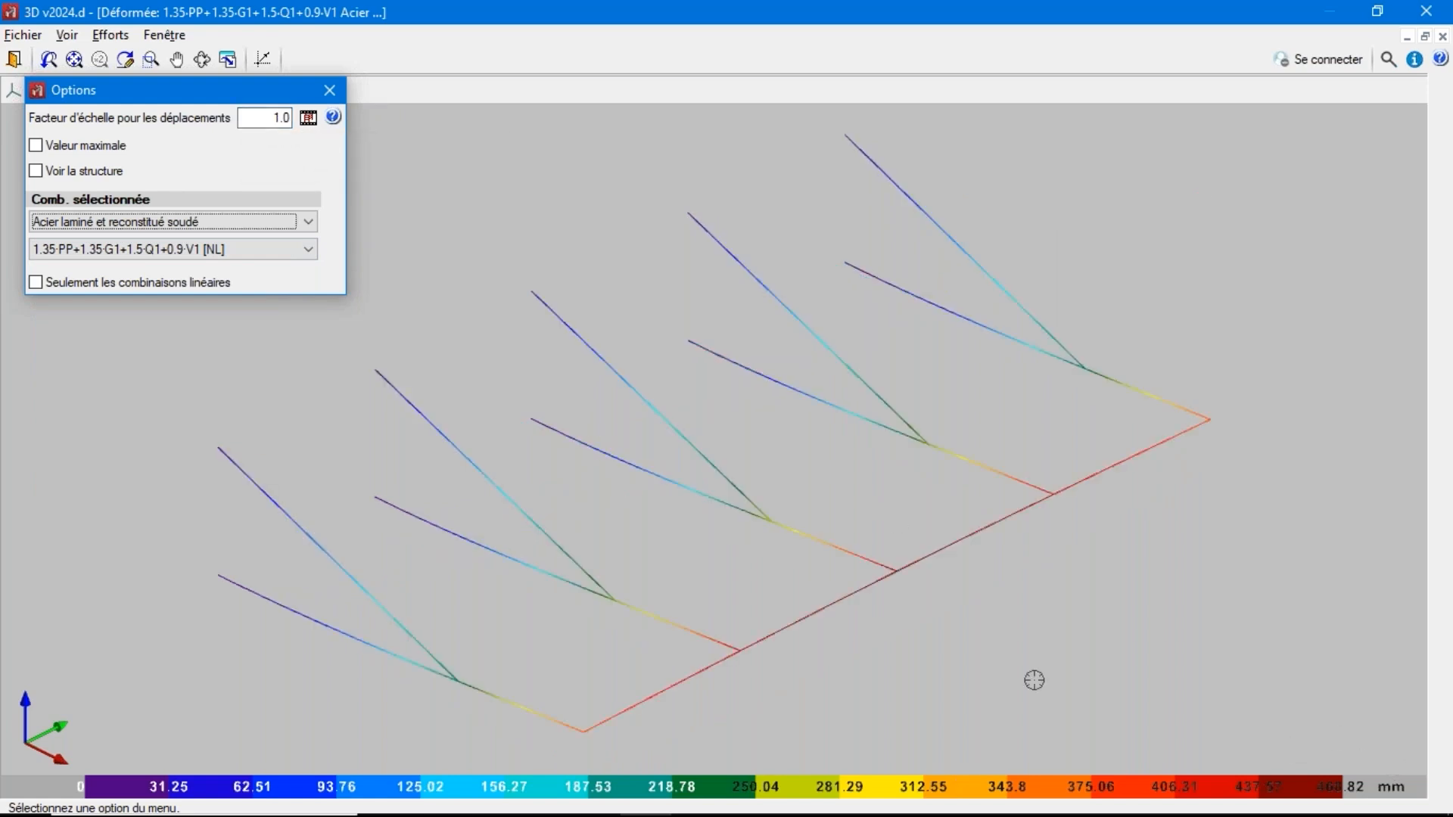
left_click(308, 118)
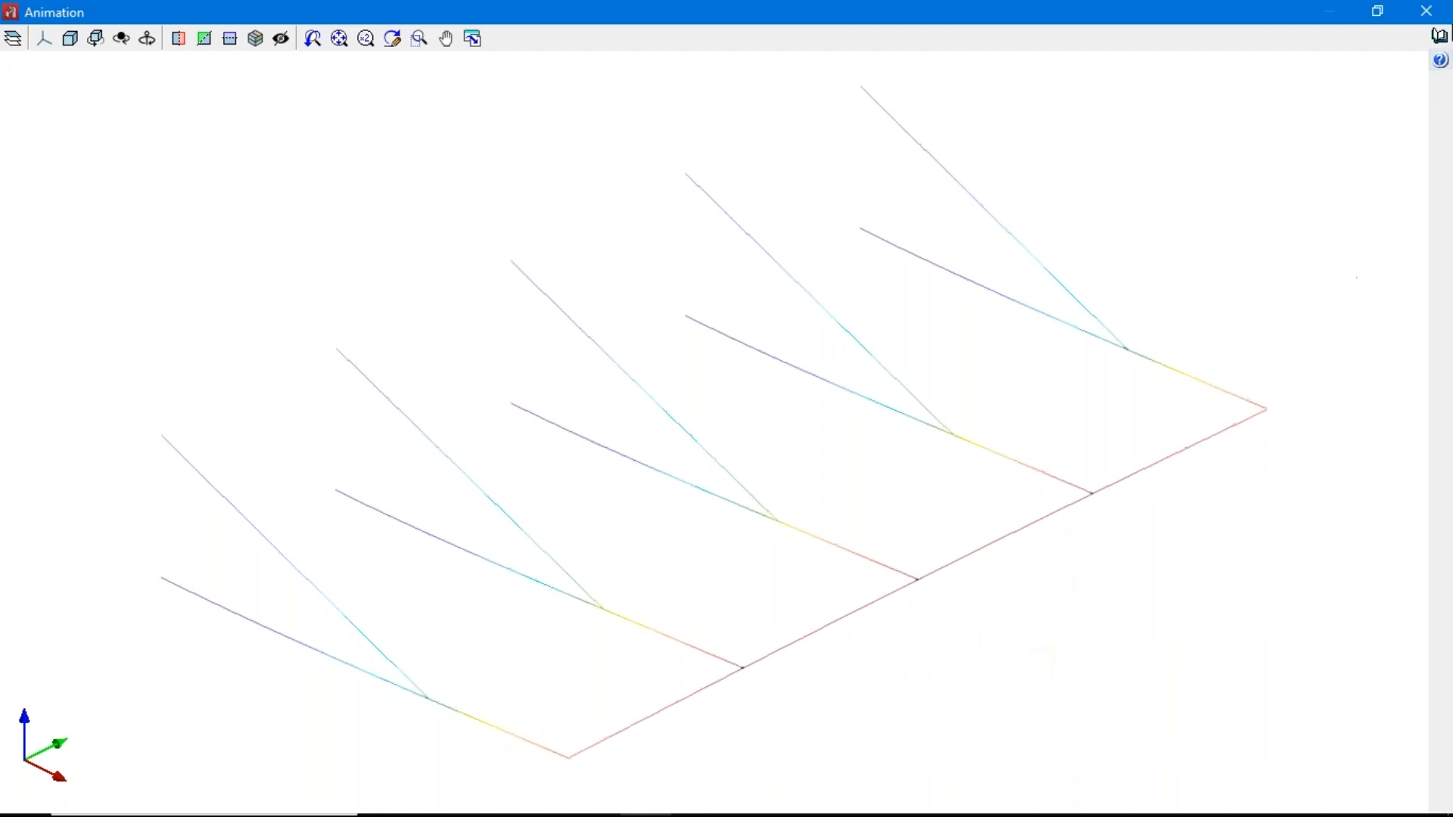
left_click(1430, 15)
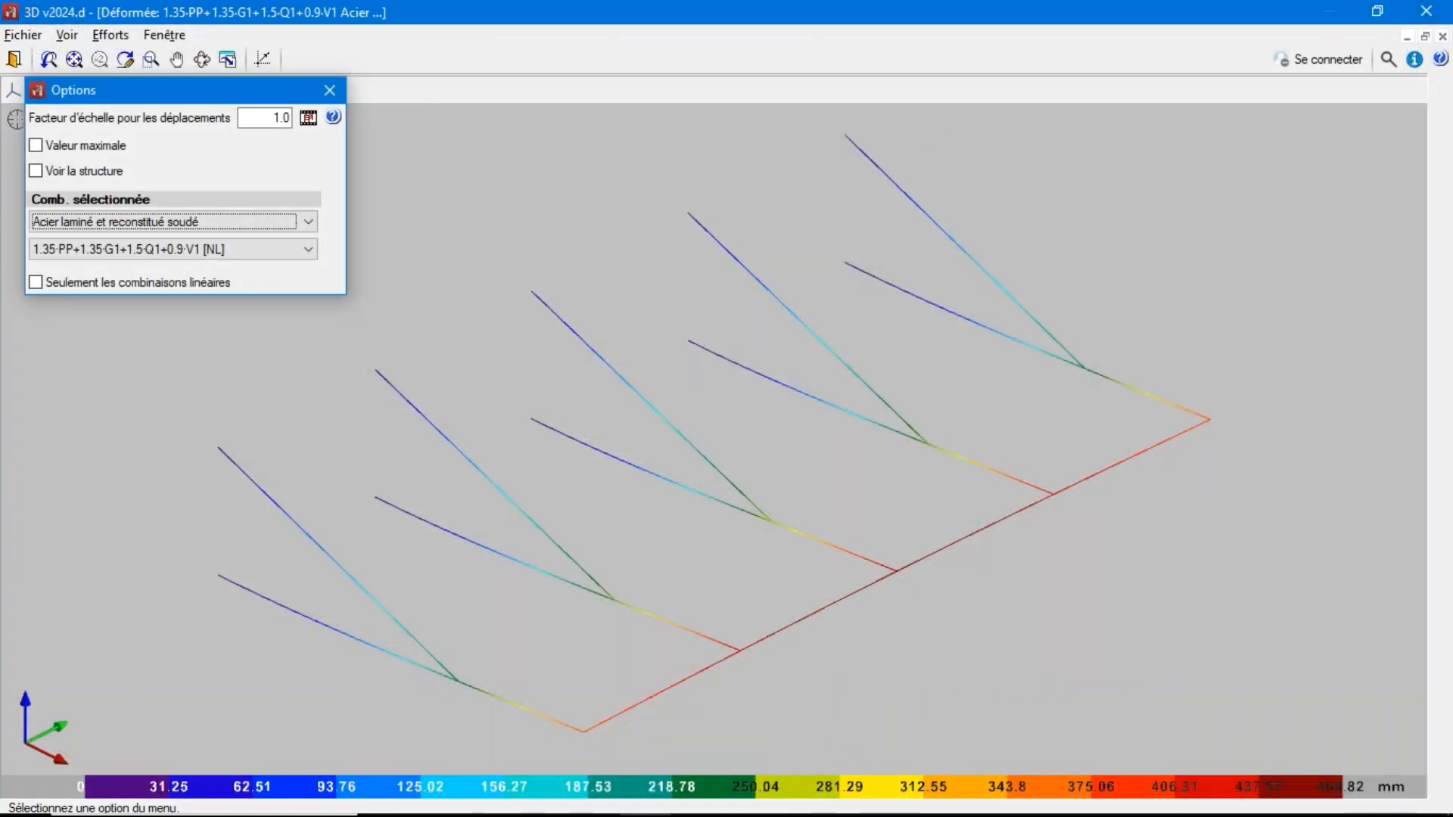
left_click(14, 60)
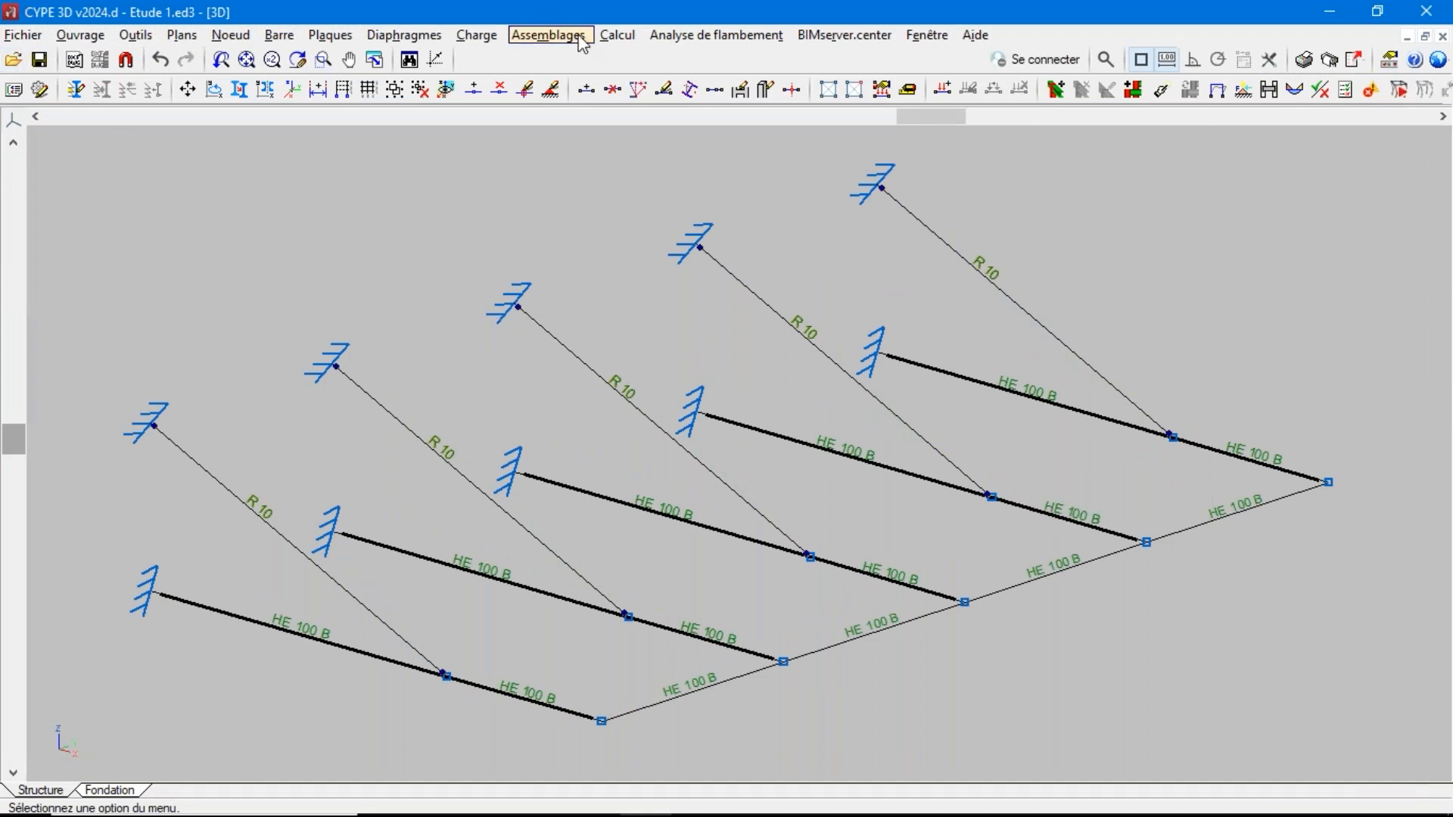
Add a combination to the Combinaisons linéaires table and make it the only active one
left_click(617, 35)
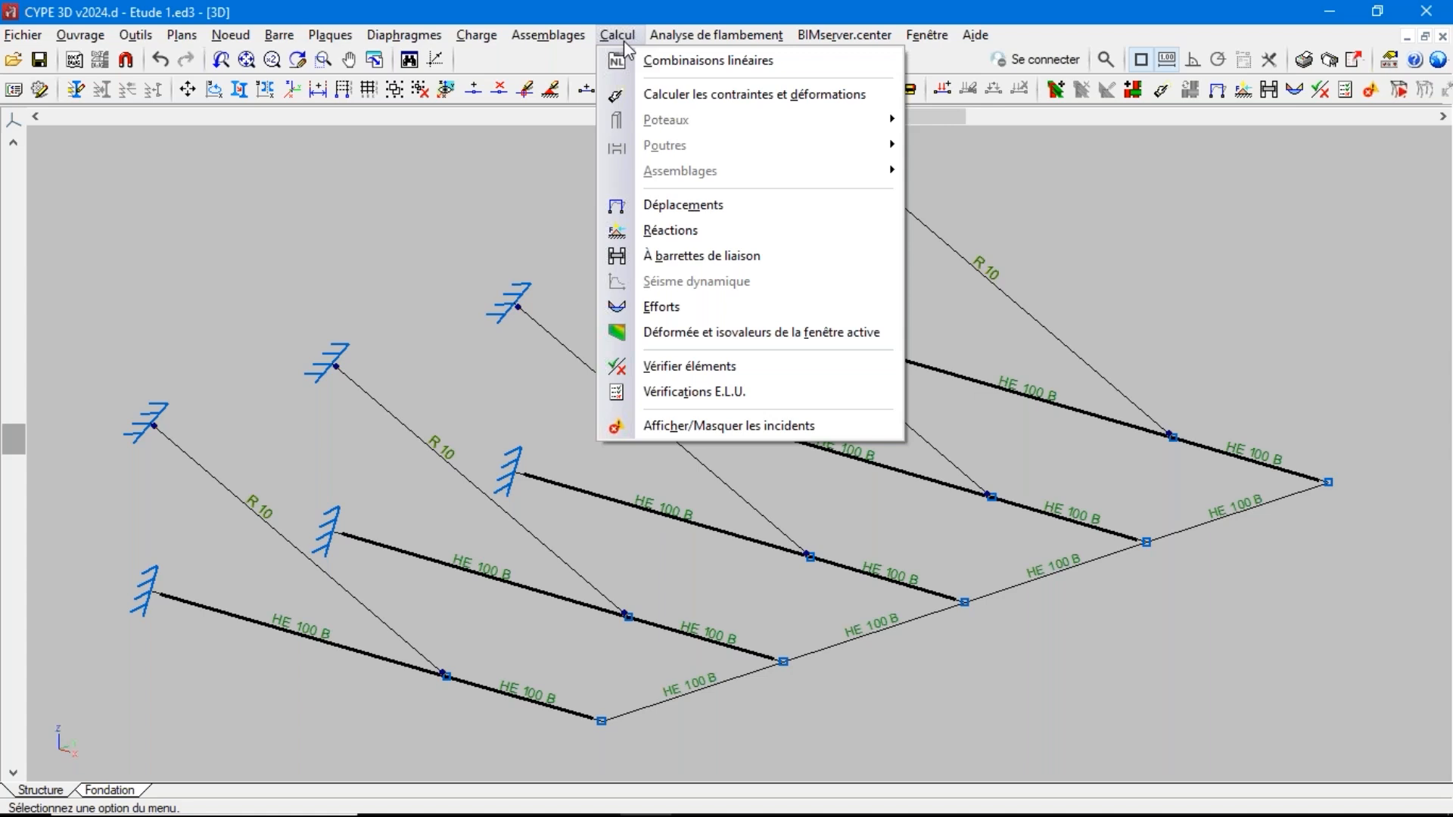
left_click(671, 69)
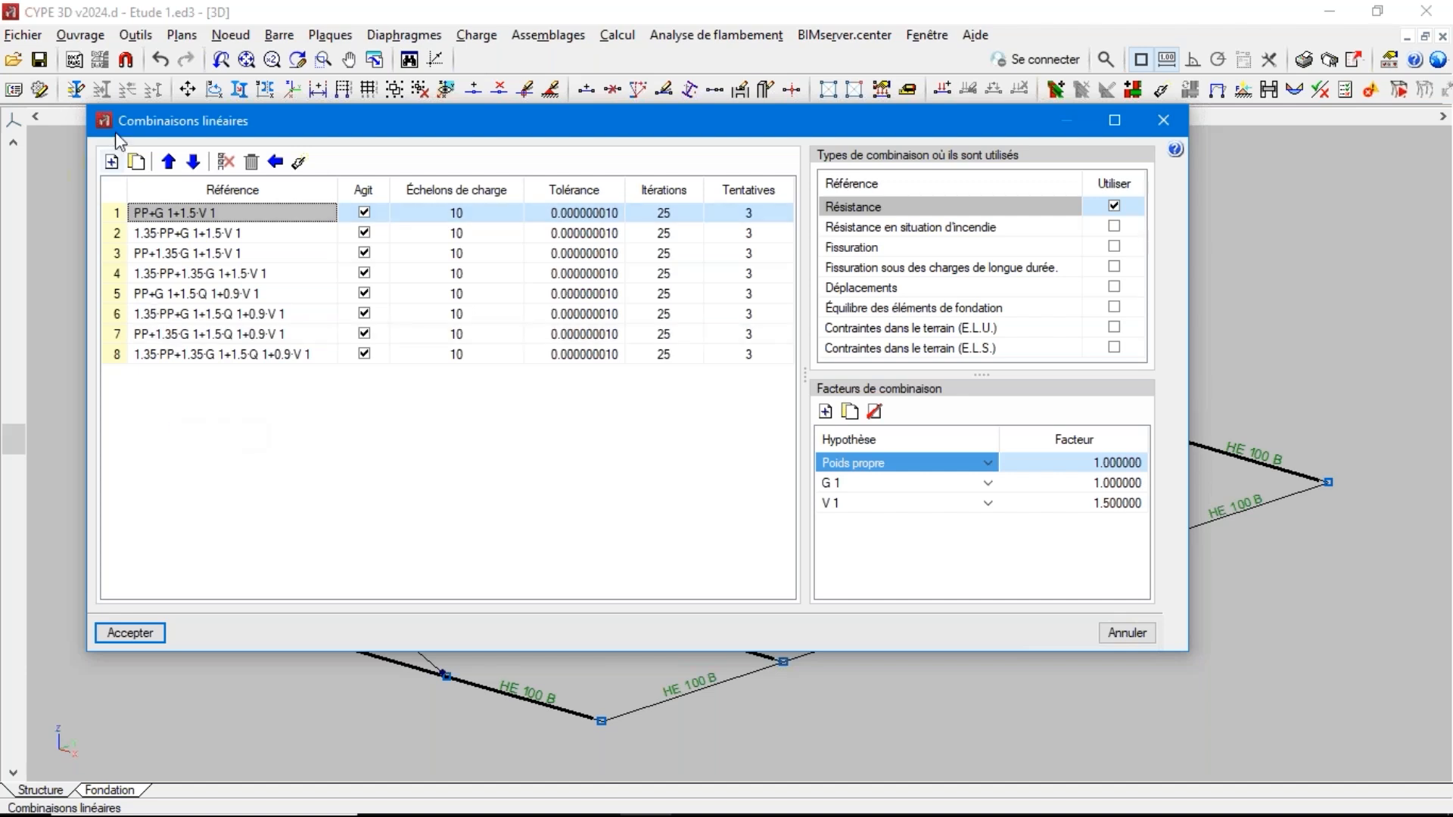
left_click(110, 162)
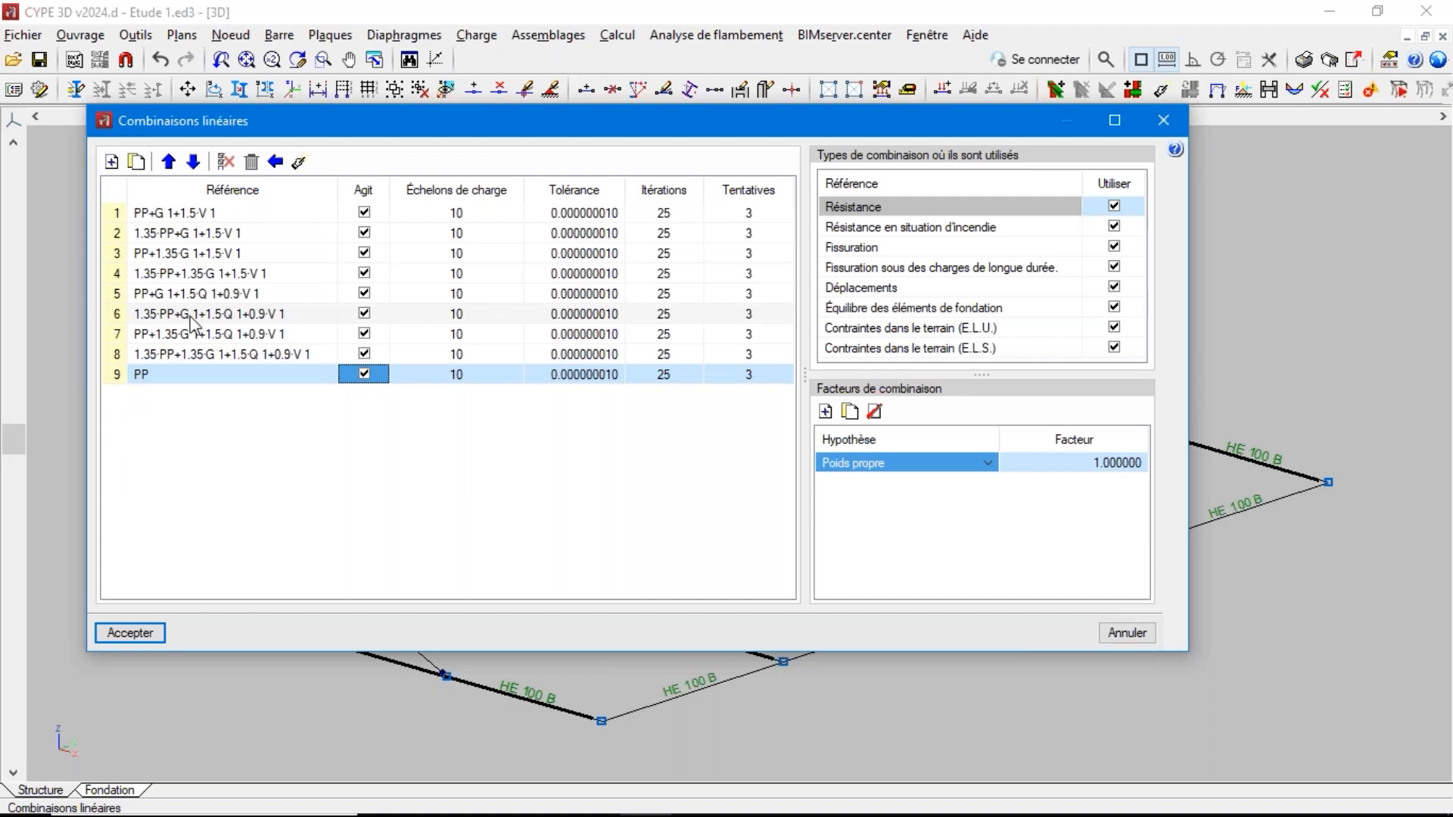
left_click(364, 203)
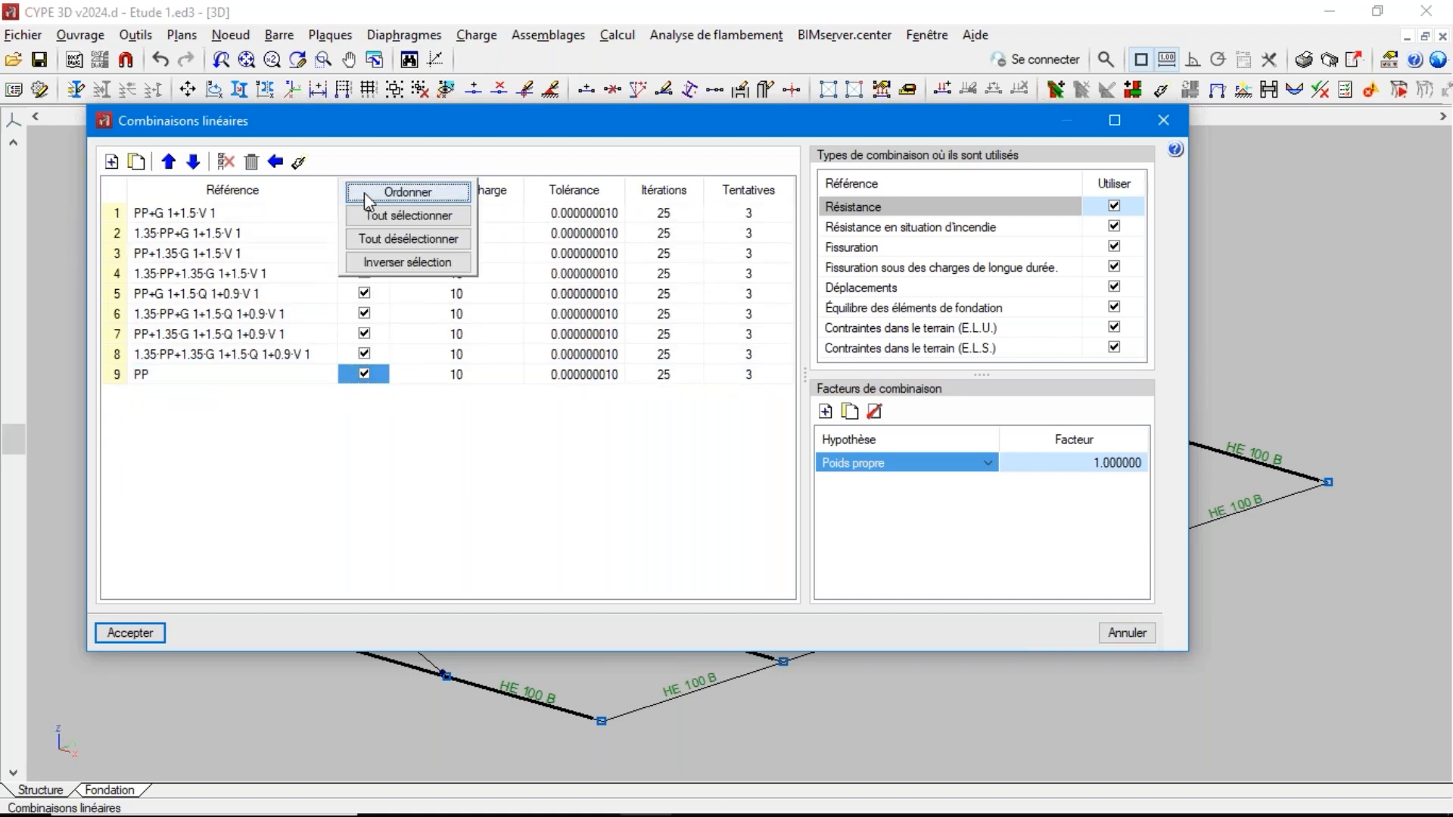
left_click(376, 240)
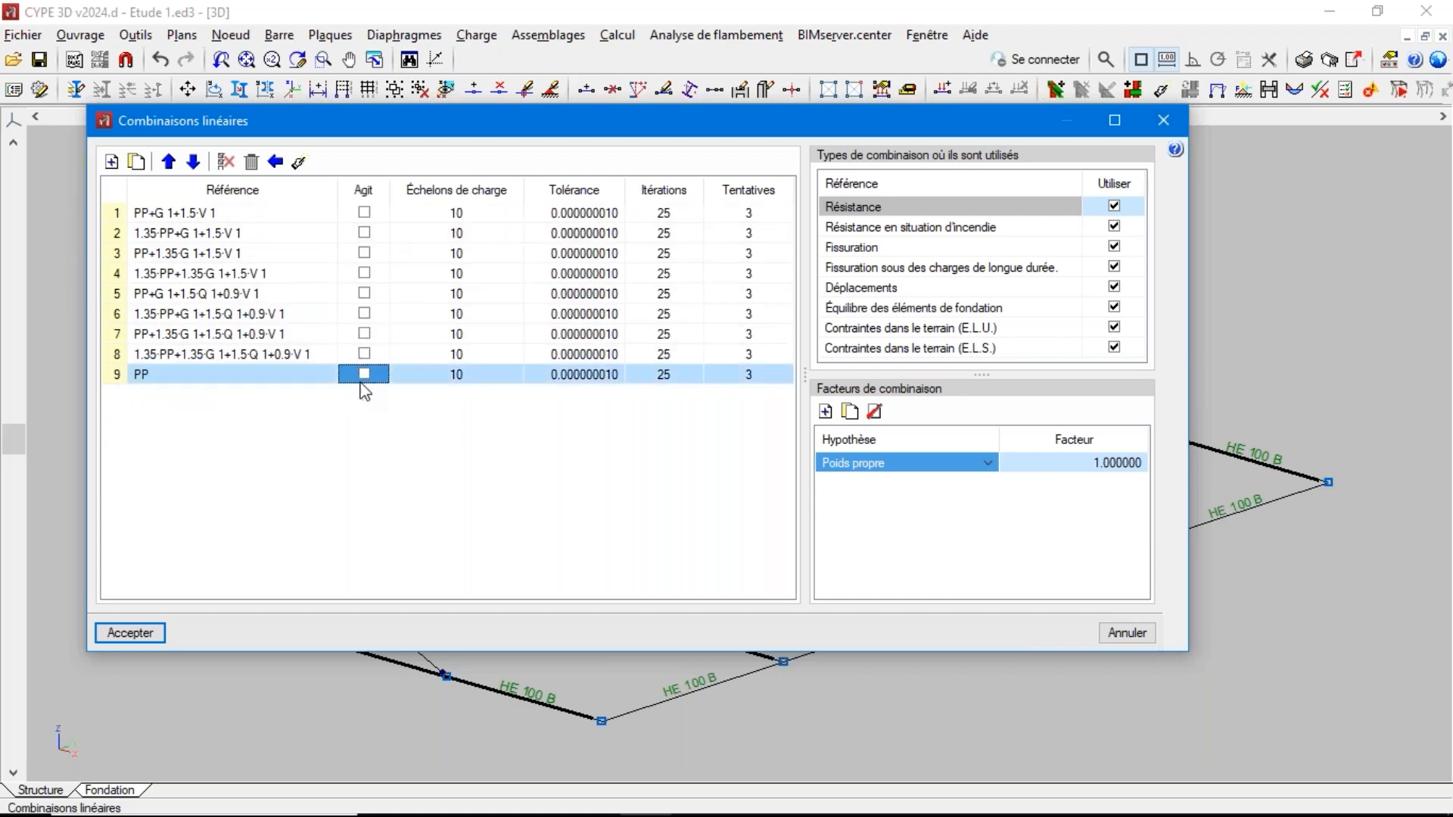
left_click(364, 374)
Base the new combination on hypothesis V 1 with a factor of 3
left_click(917, 463)
left_click(871, 531)
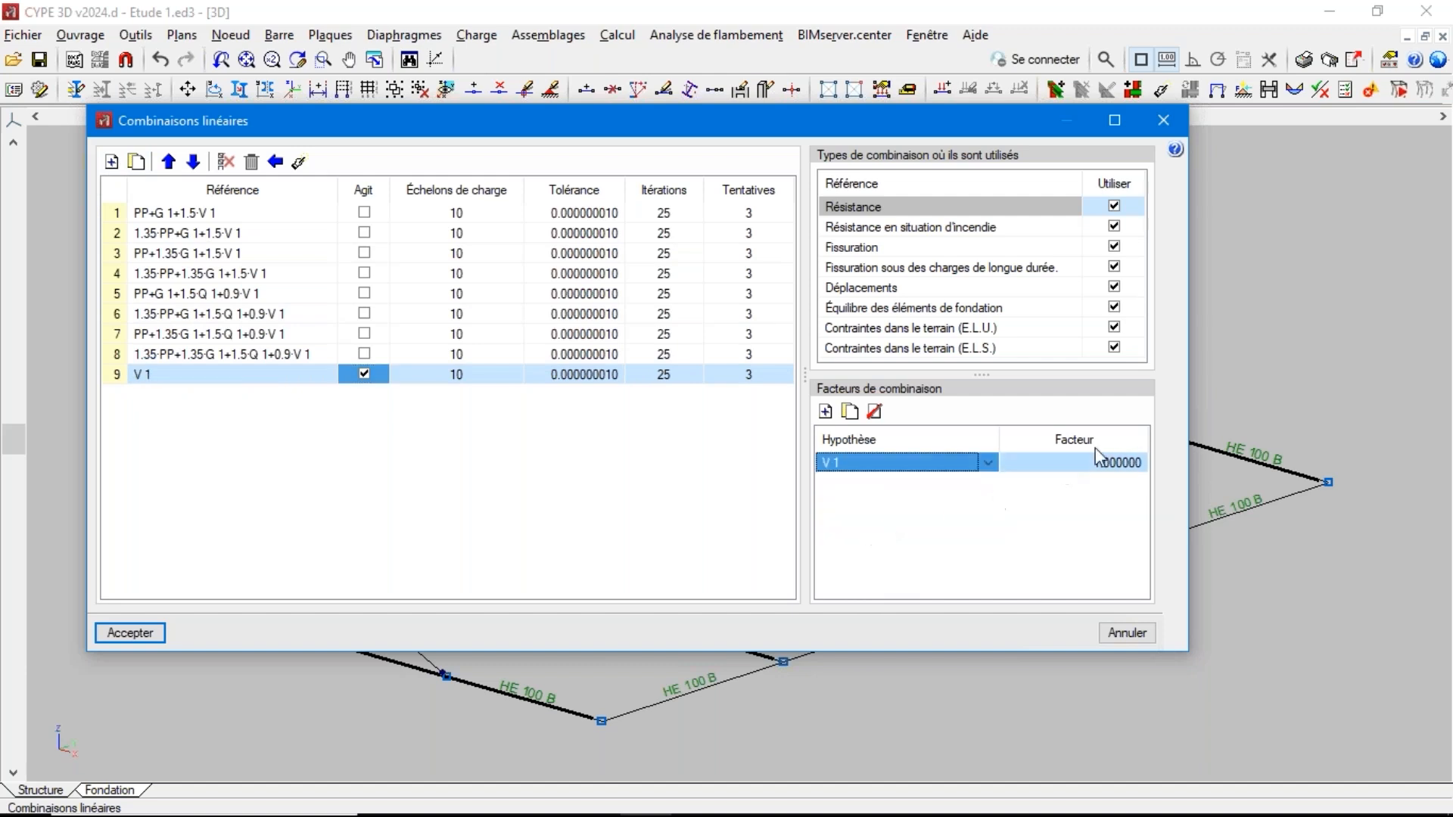
left_click(1082, 467)
left_click(1082, 467)
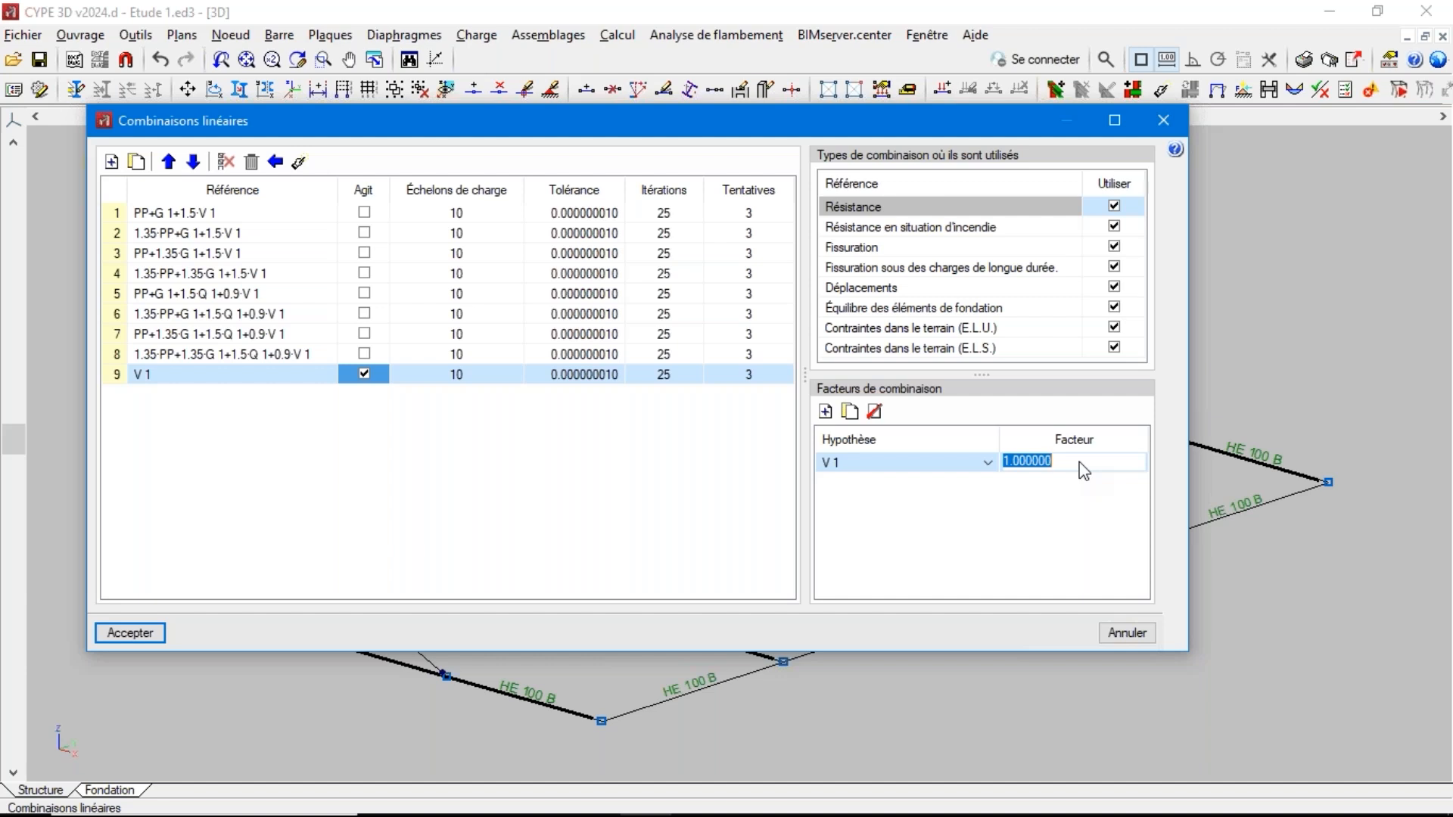
type("3")
left_click(947, 494)
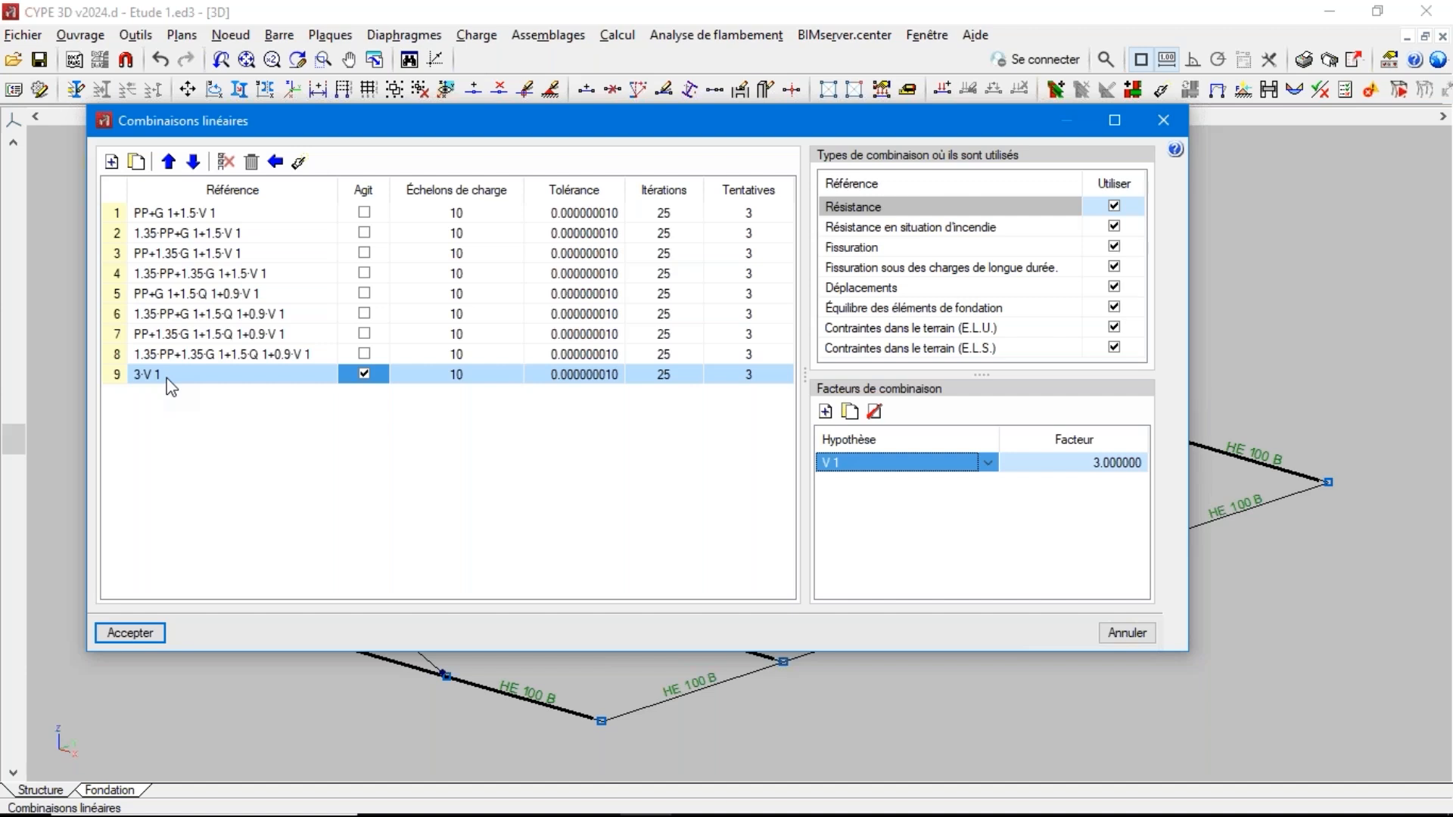
Delete the 3·V 1 combination and reactivate all the remaining combinations
left_click(226, 161)
left_click(512, 435)
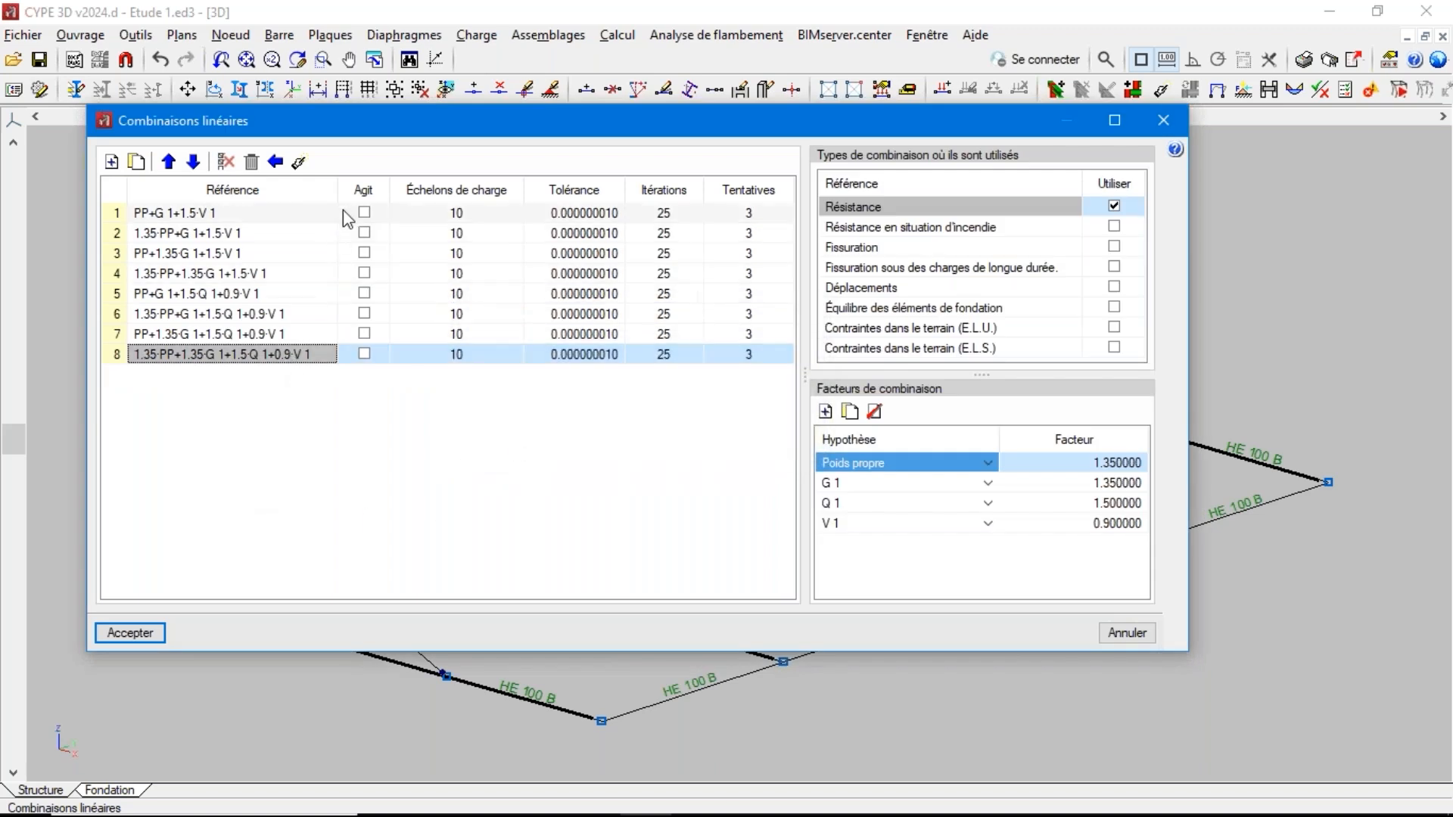
left_click(363, 190)
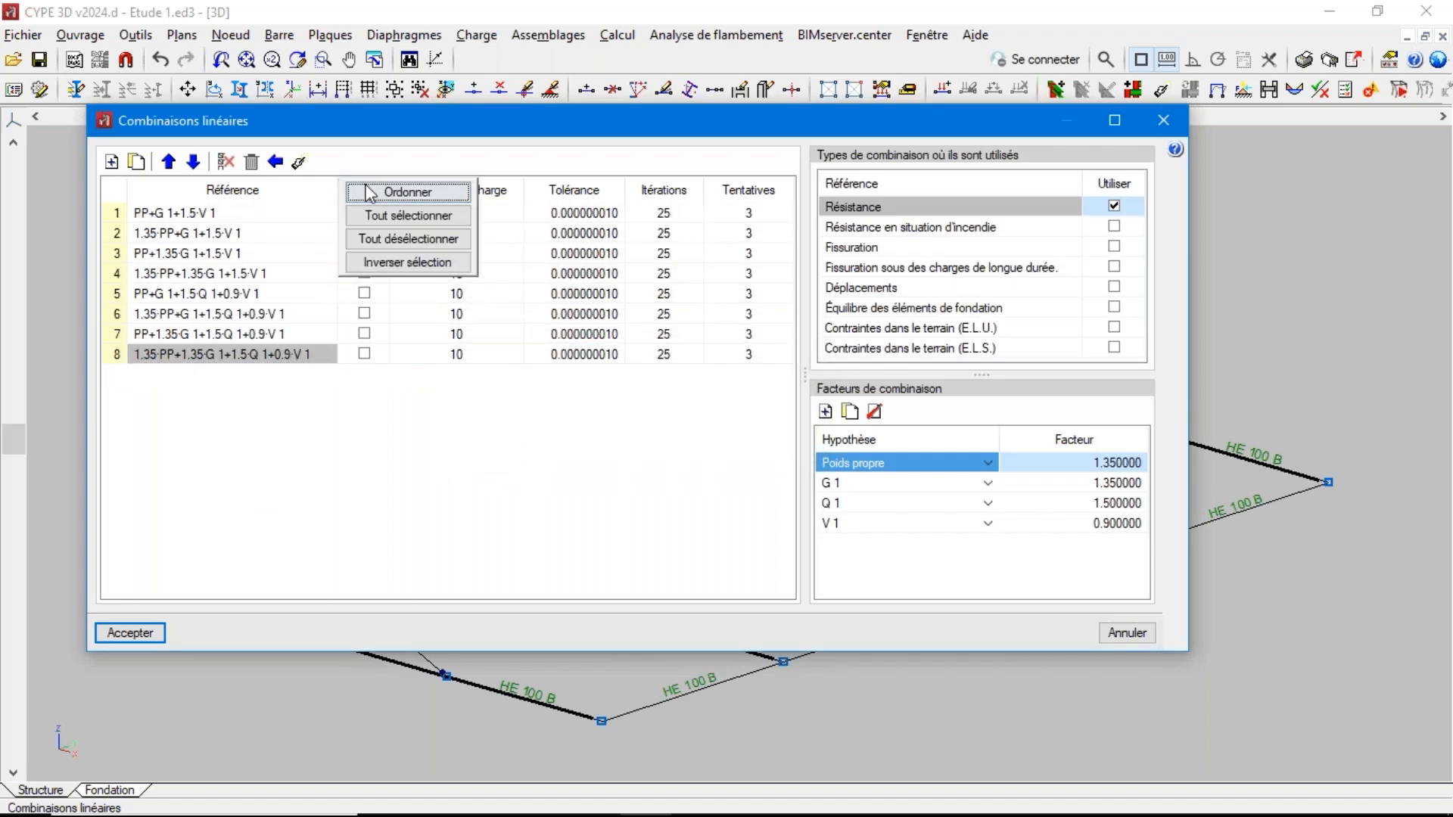
left_click(401, 216)
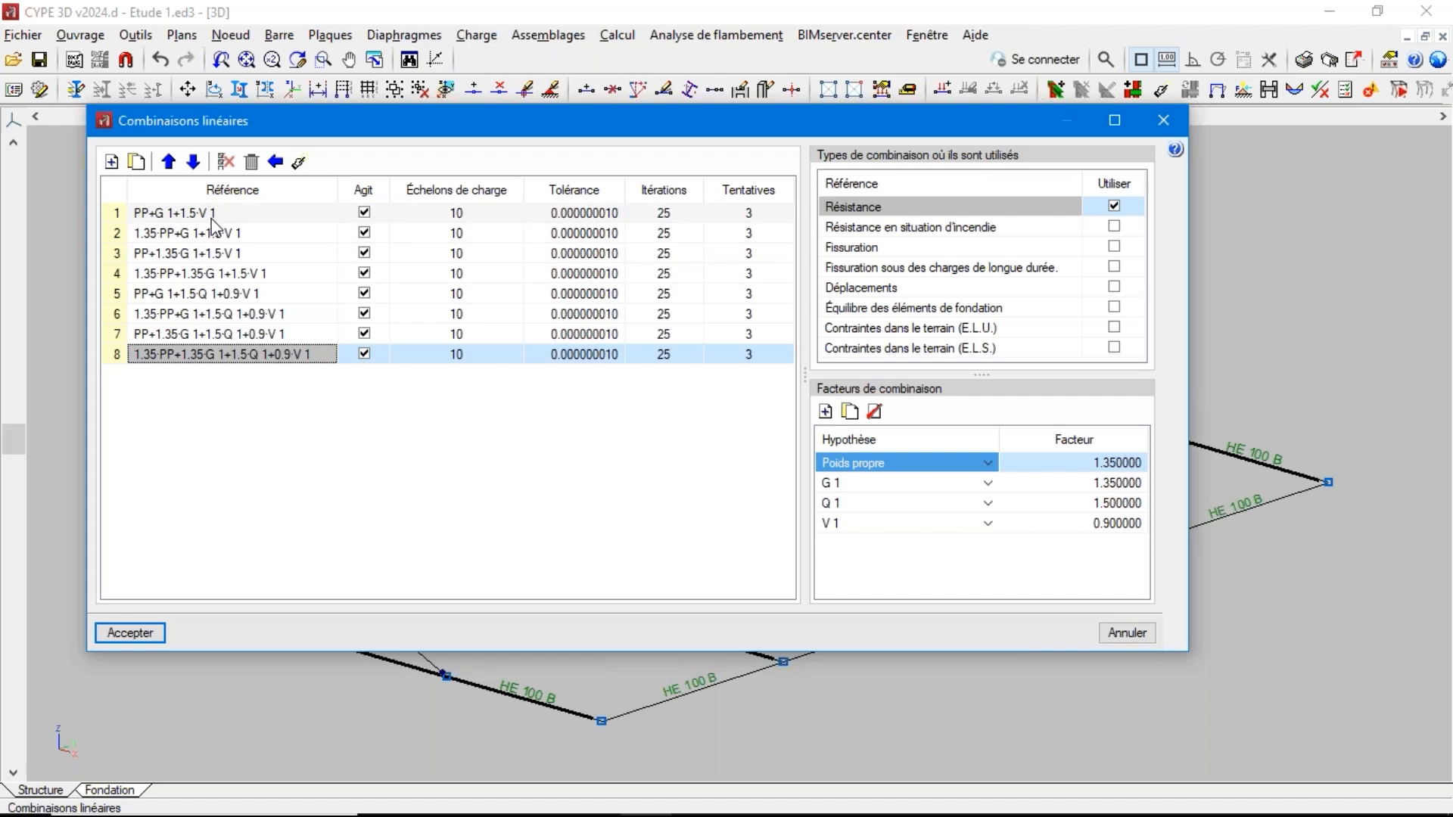
Examine the load steps and number of attempts for combination PP+G 1+1.5·V 1, and cancel the combinations dialog
left_click(238, 214)
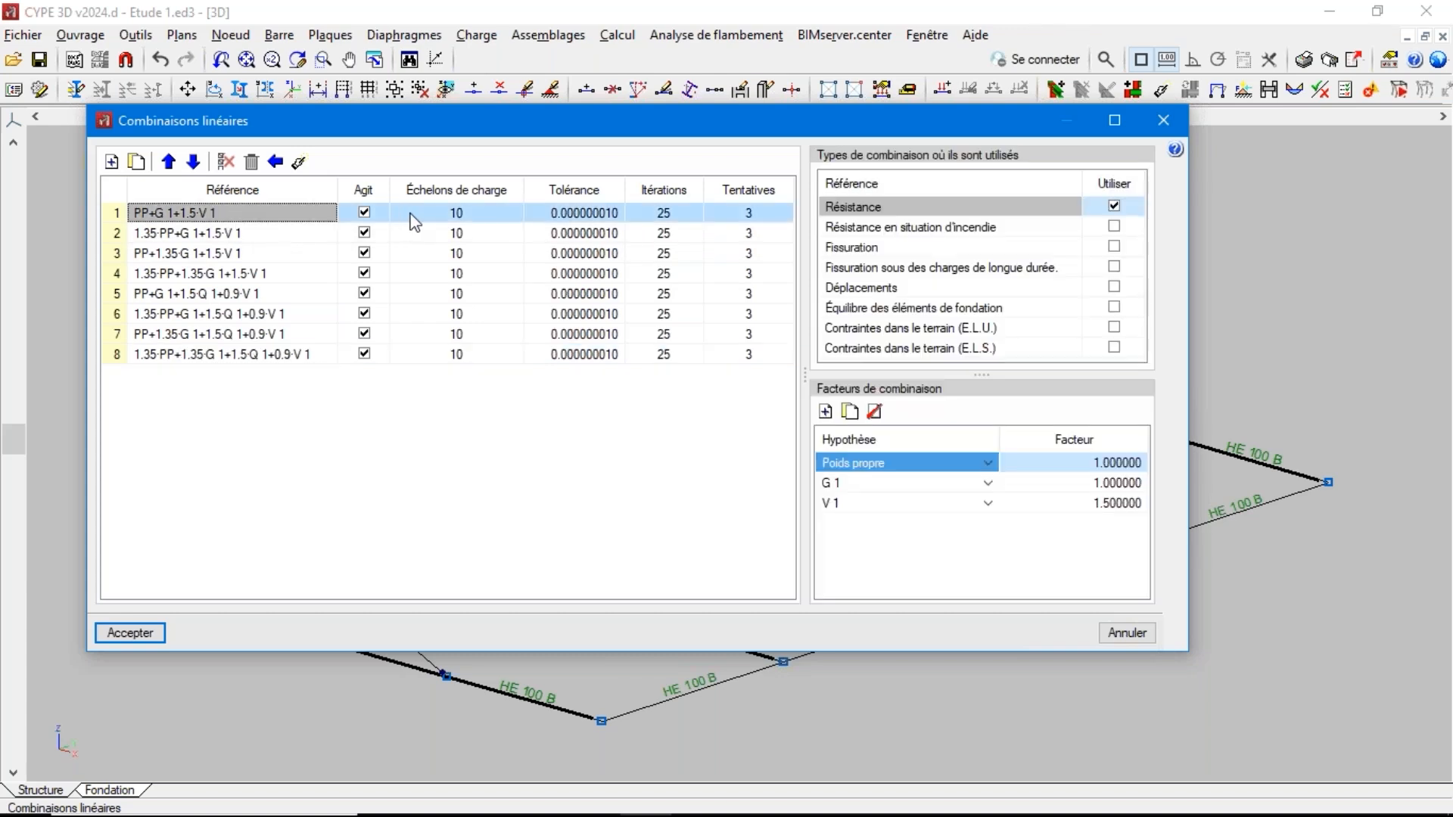
left_click(444, 217)
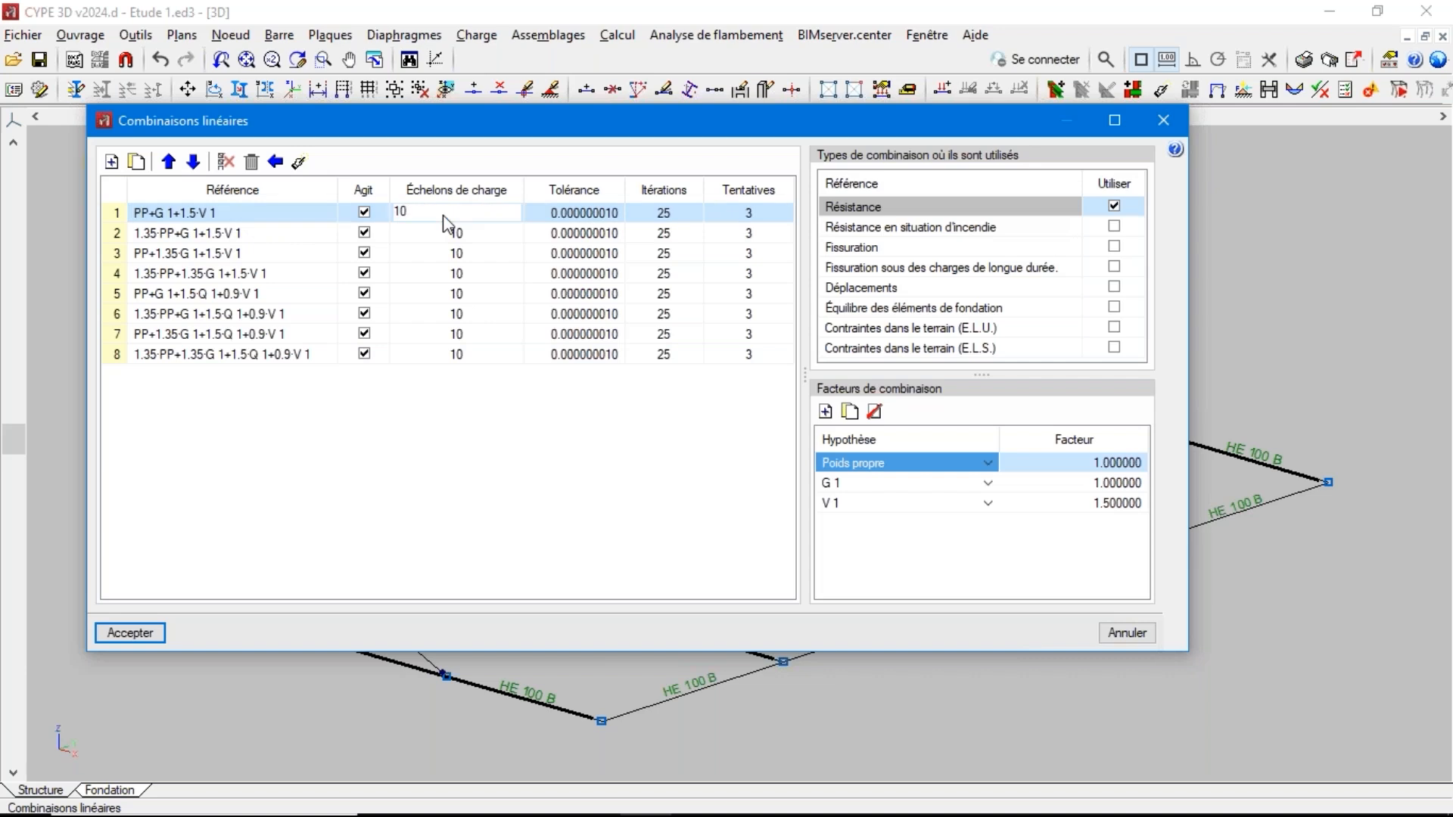
key("Return")
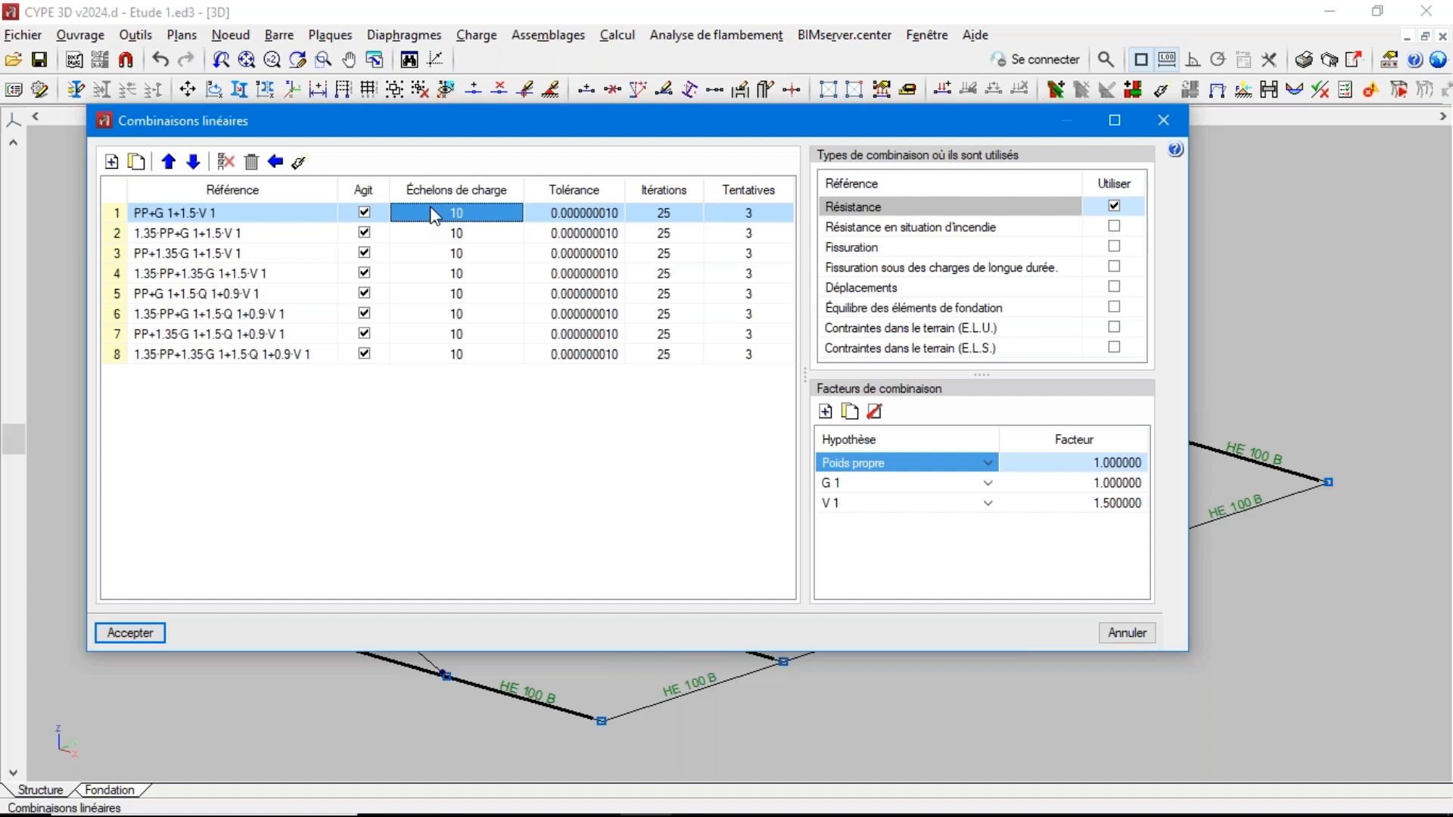
left_click(476, 217)
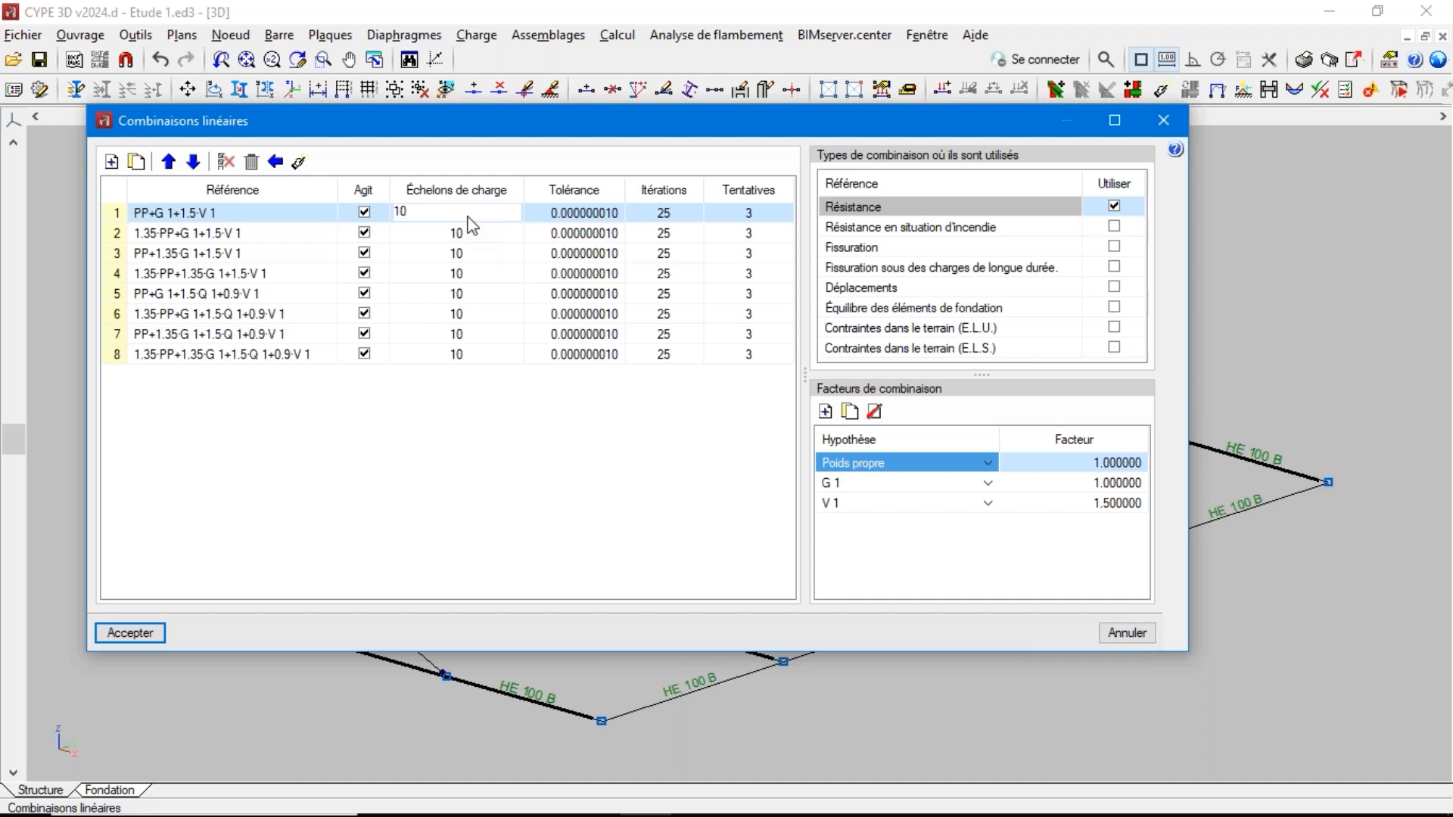
left_click(484, 452)
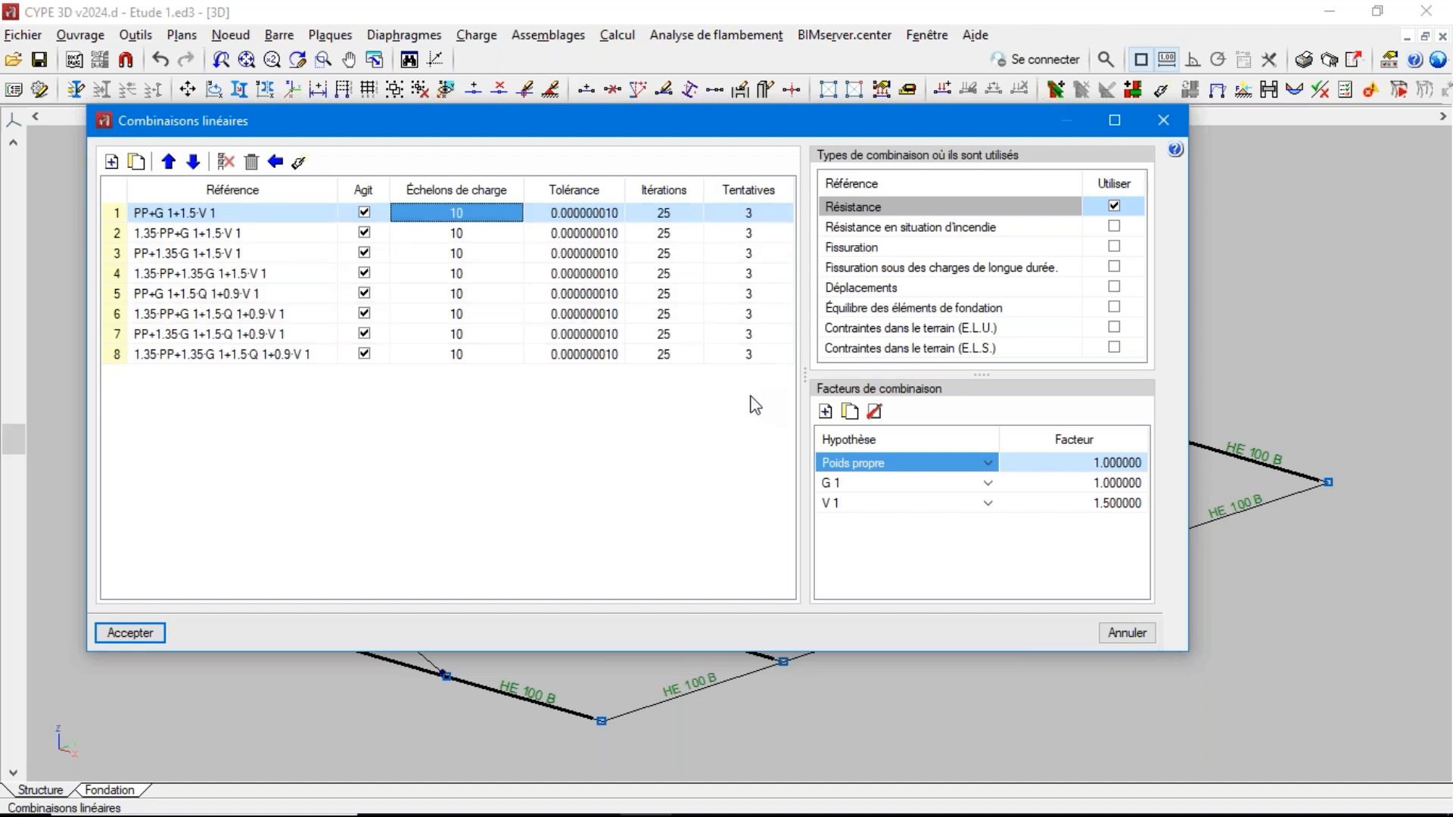
left_click(748, 189)
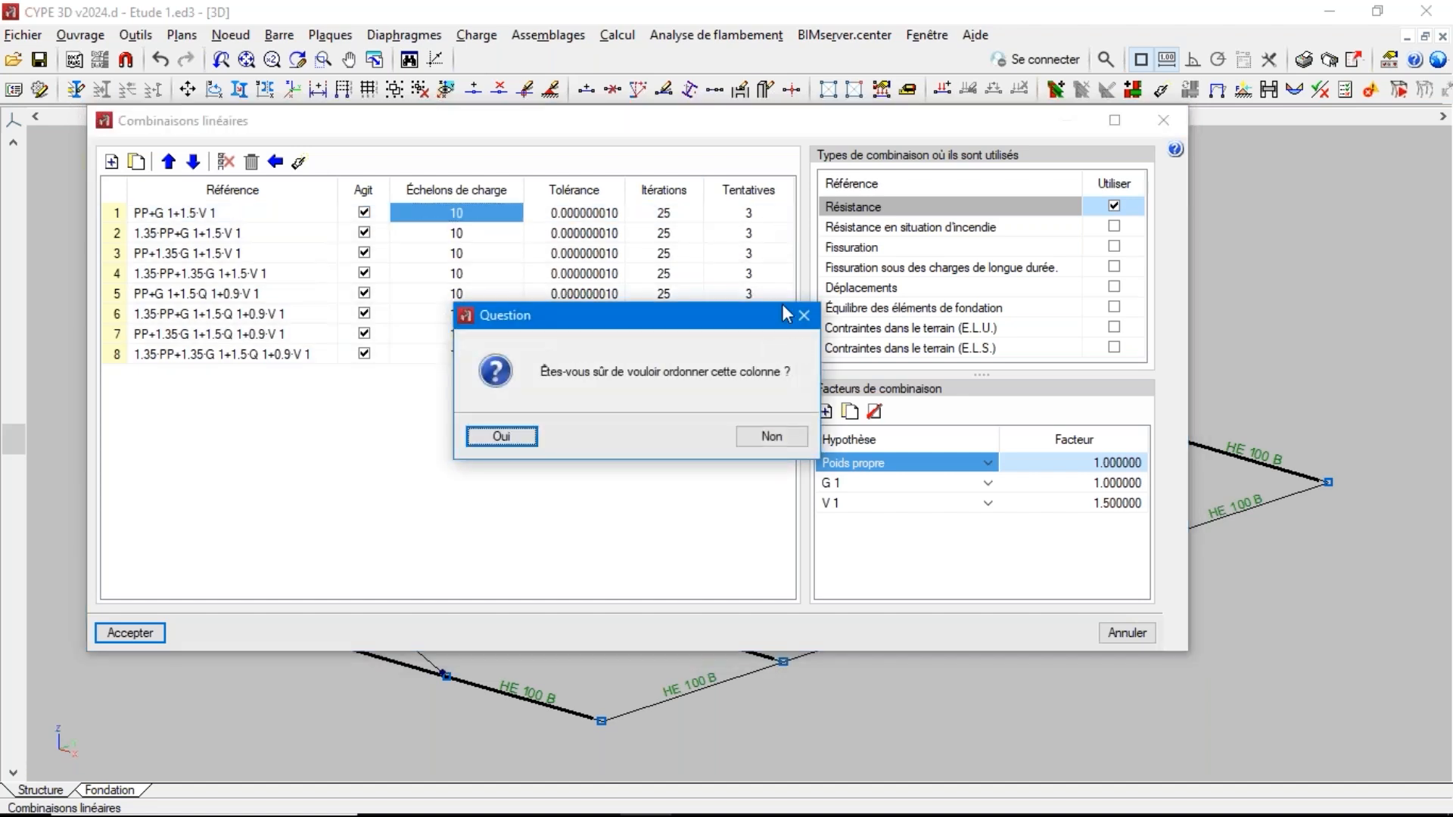
left_click(805, 316)
left_click(748, 216)
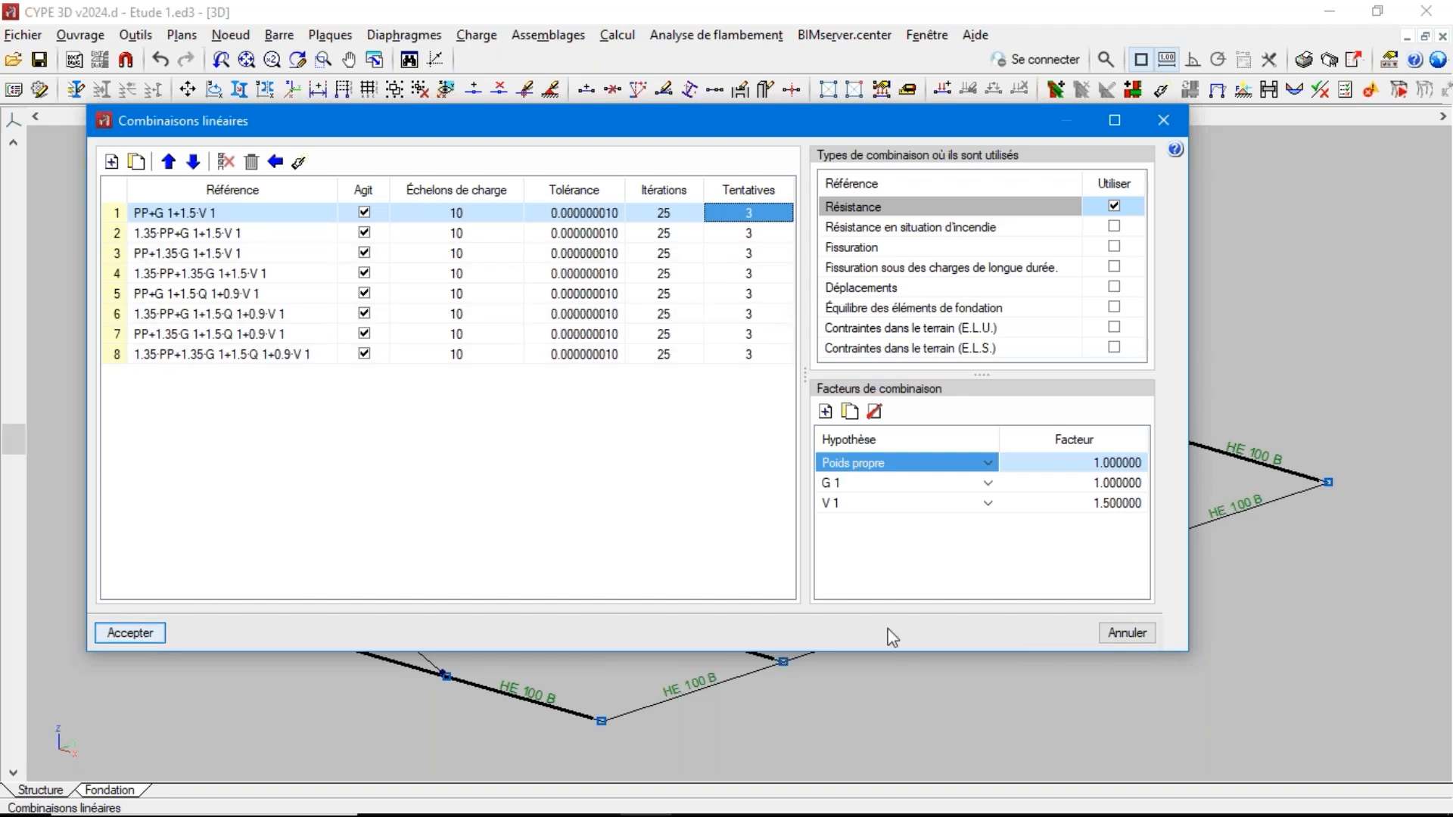
left_click(1117, 637)
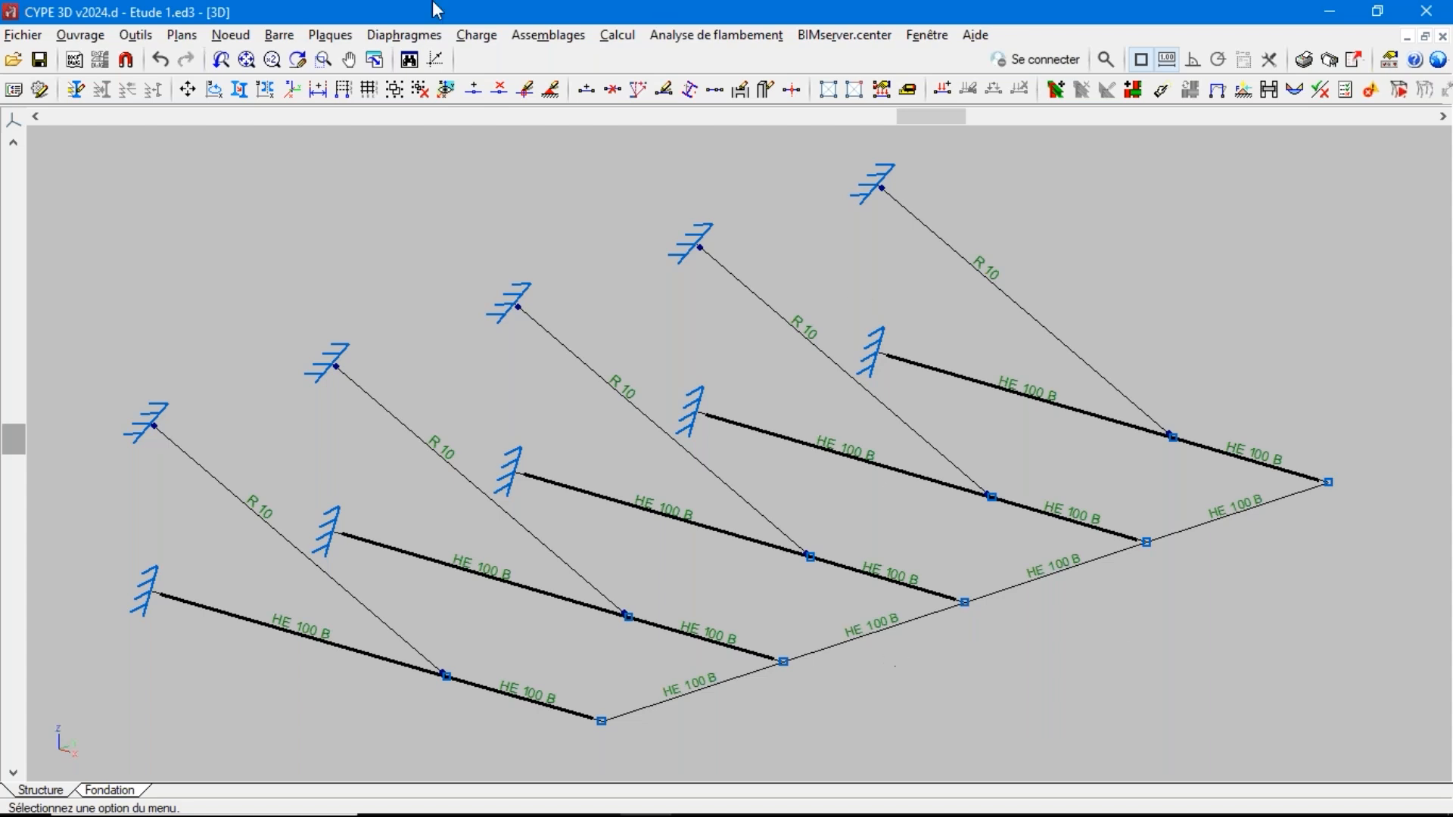
left_click(279, 35)
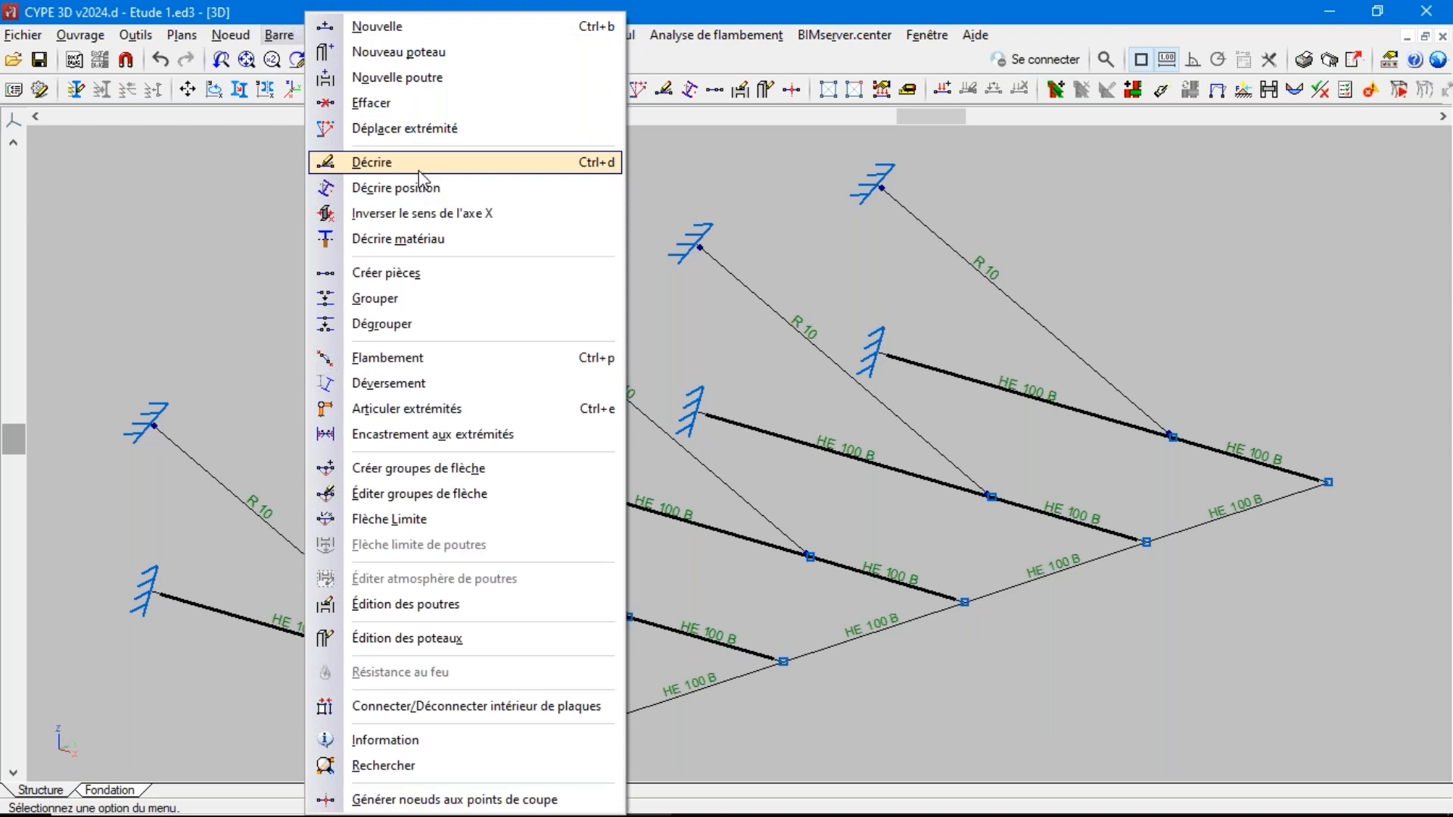
left_click(642, 10)
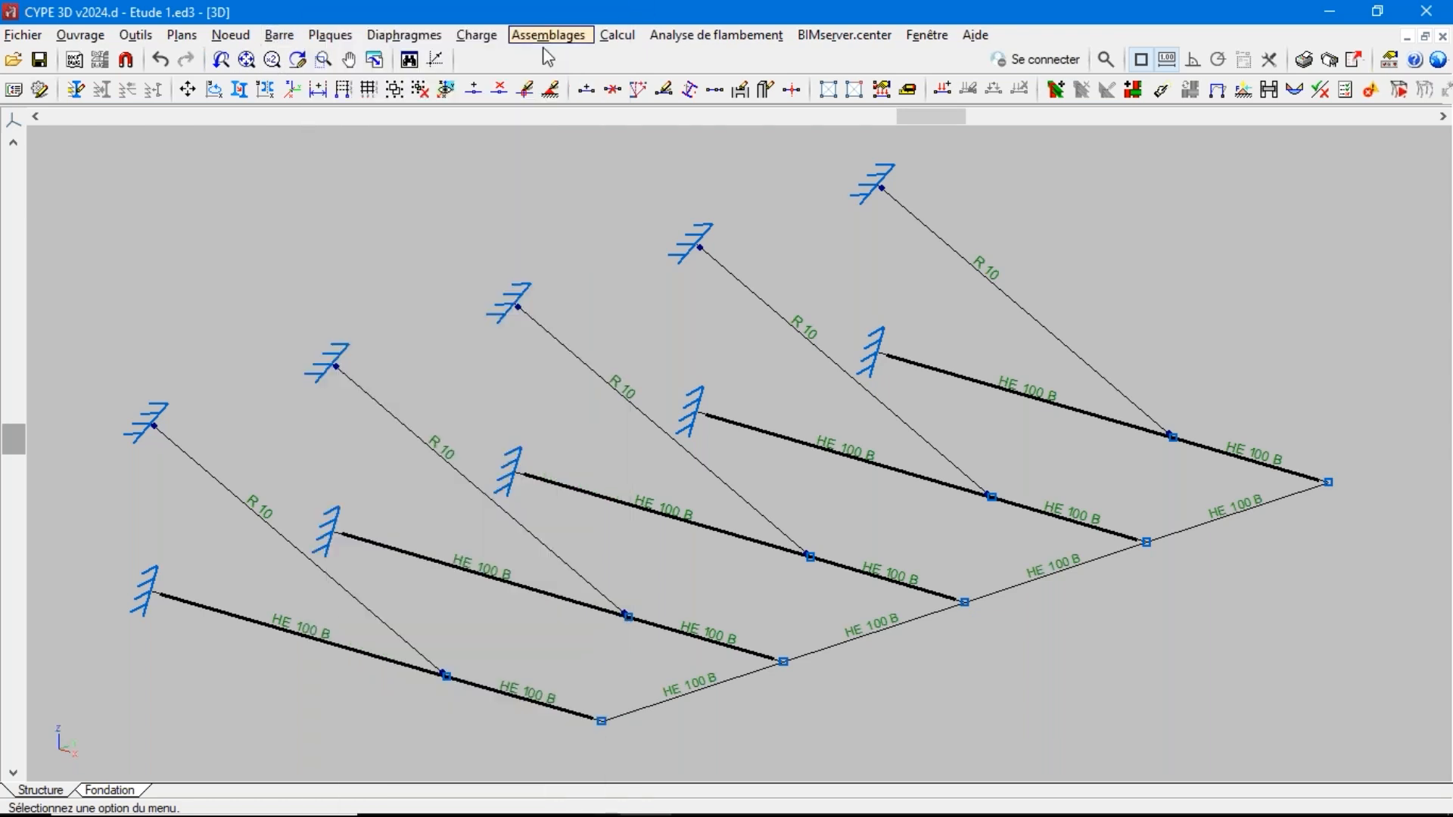
Review the description of the inclined R 10 tie group with its tension-only behaviour, and accept it
left_click(477, 36)
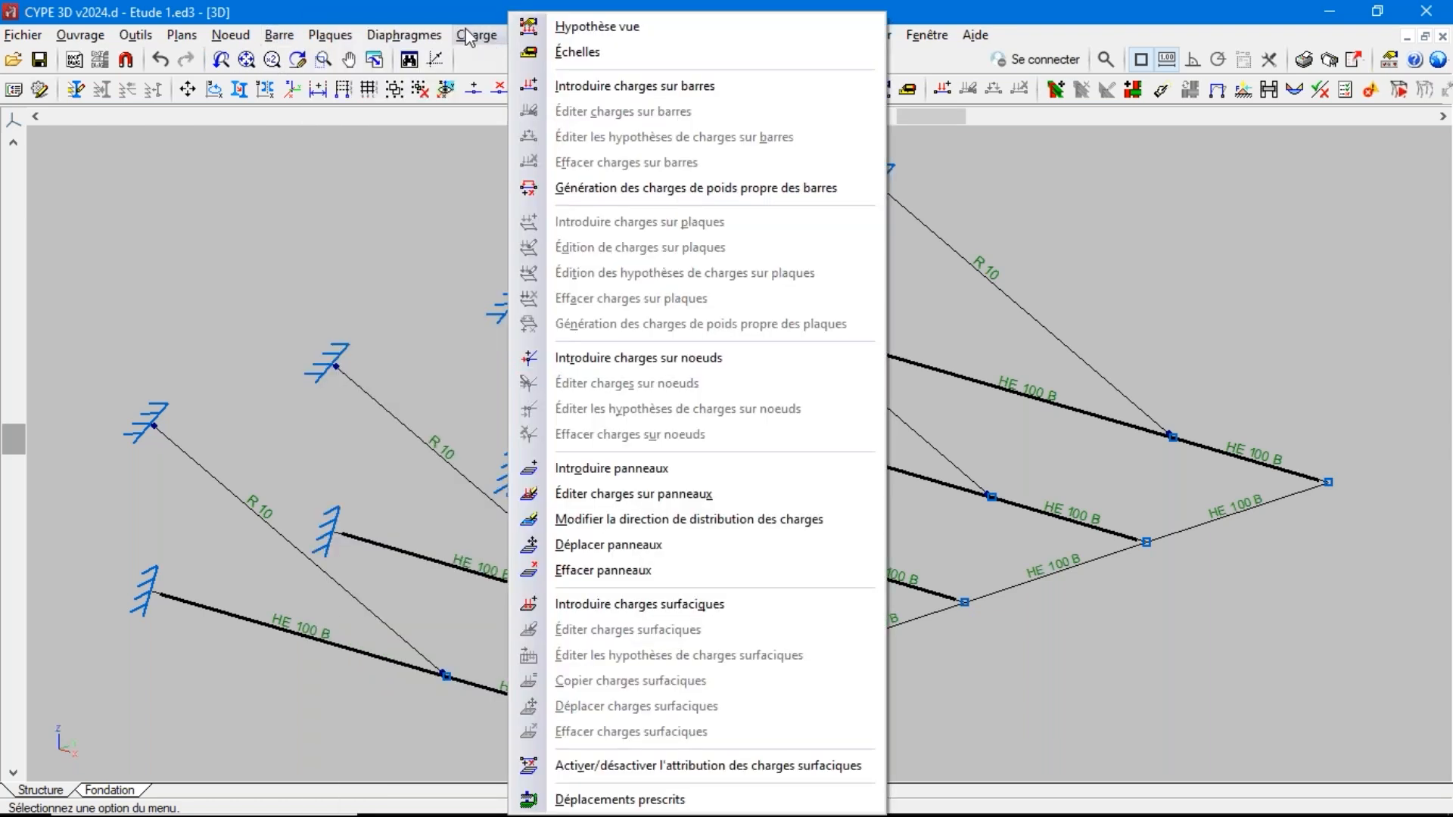
mouse_move(280, 35)
left_click(303, 3)
left_click(294, 35)
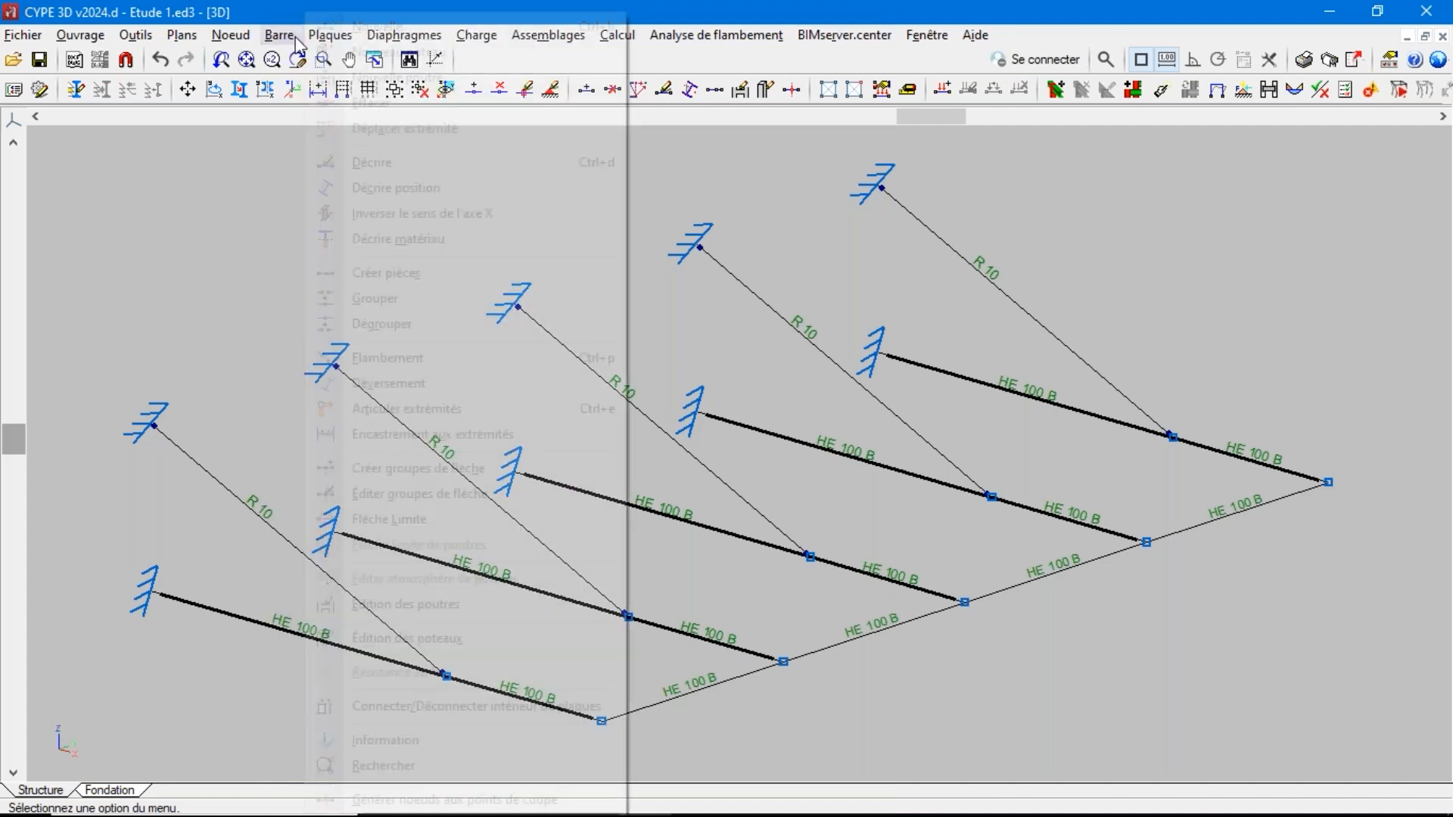
left_click(369, 167)
left_click(603, 389)
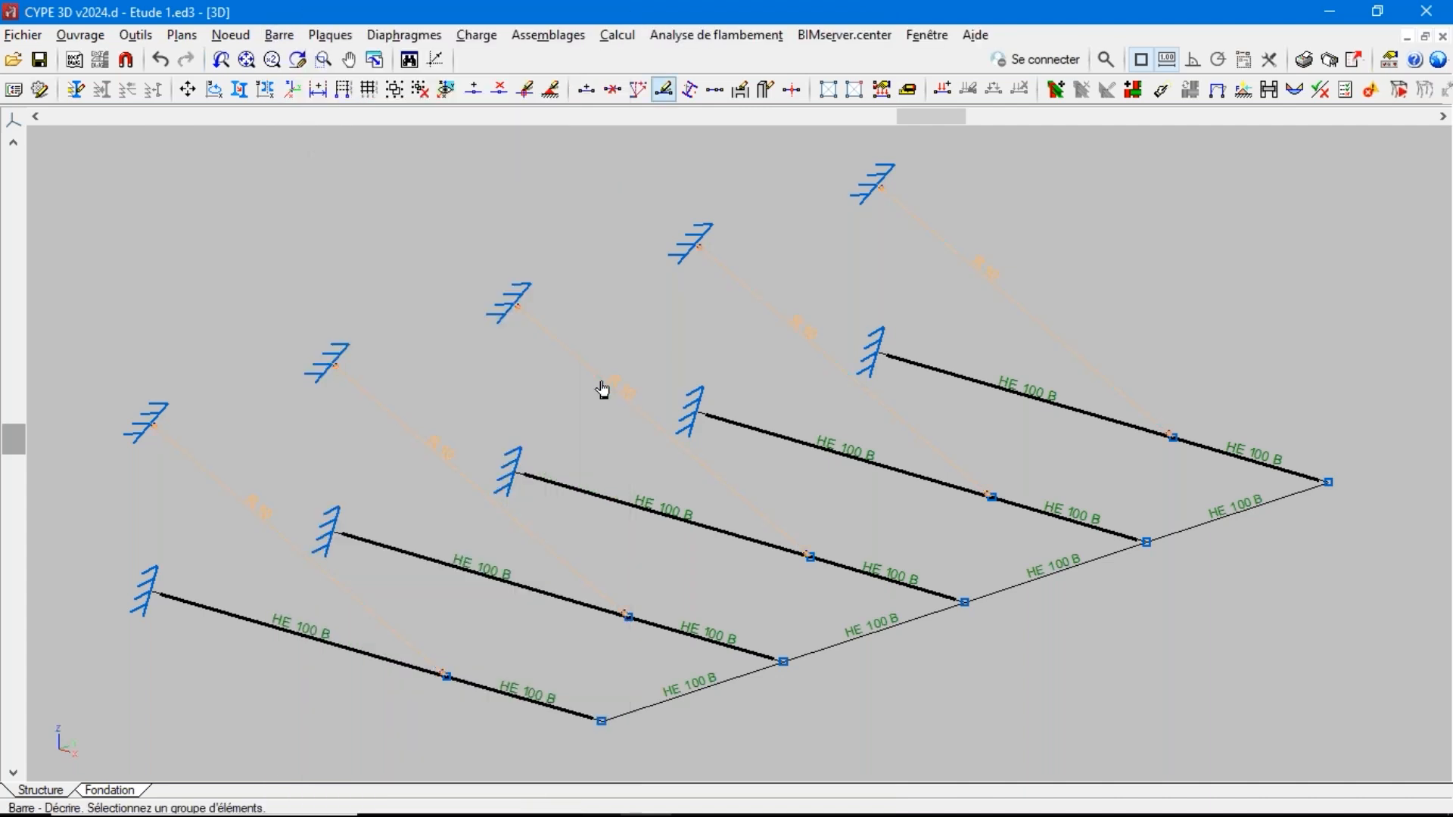
right_click(603, 389)
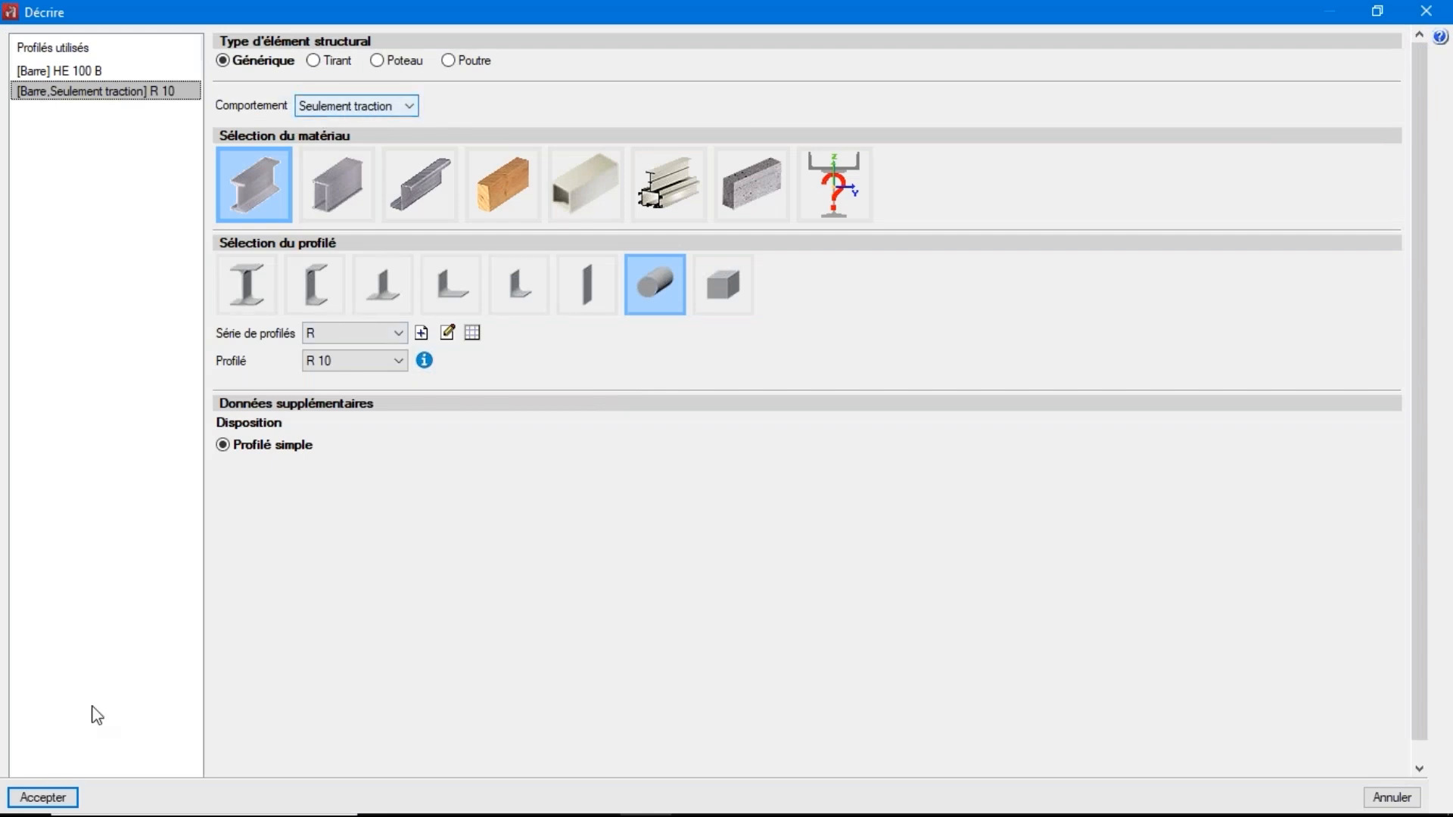
left_click(37, 796)
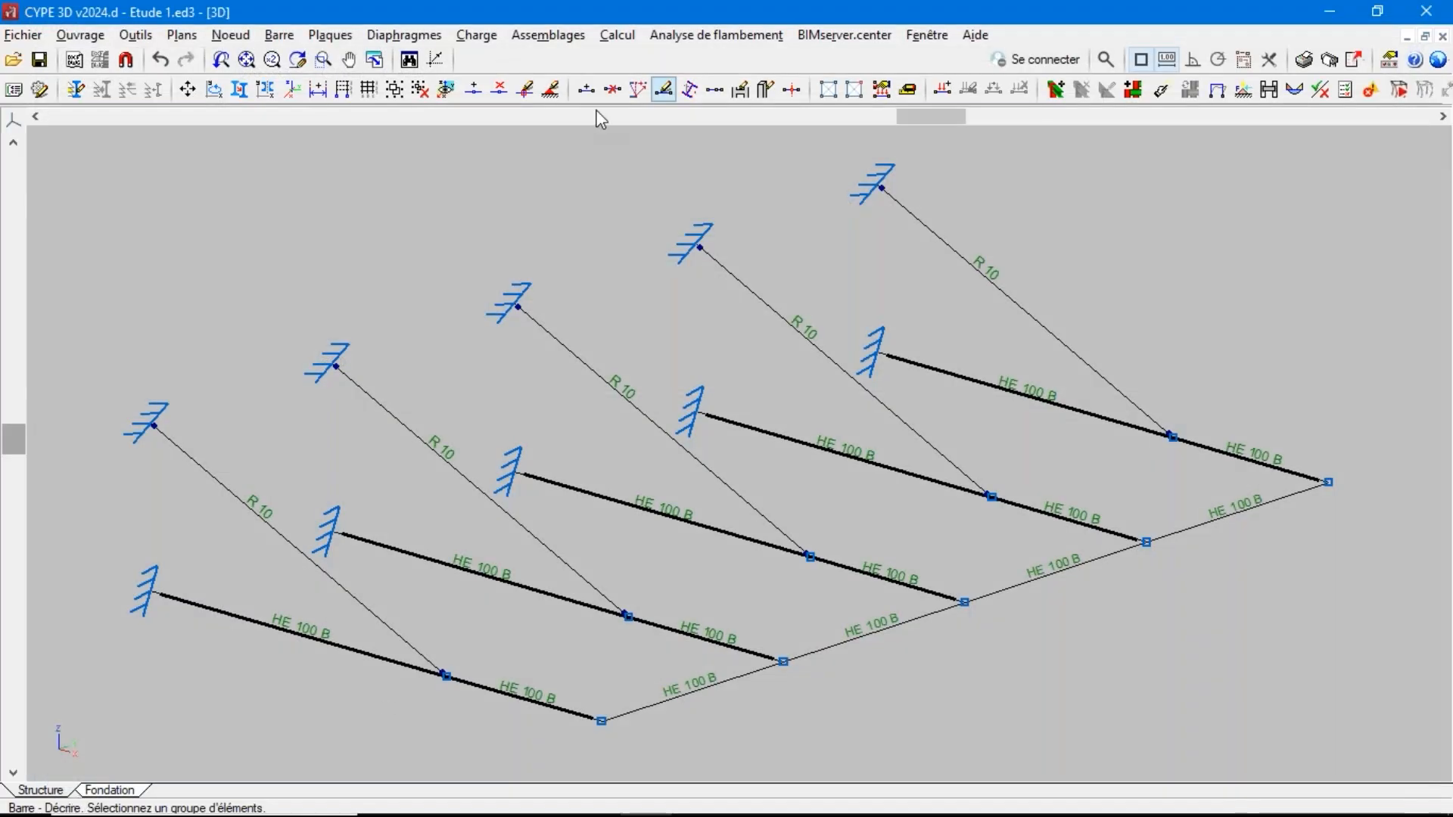
Calculate stresses and deformations with linear and non-linear analysis and the profile verification option, and dismiss the calculation report
left_click(632, 36)
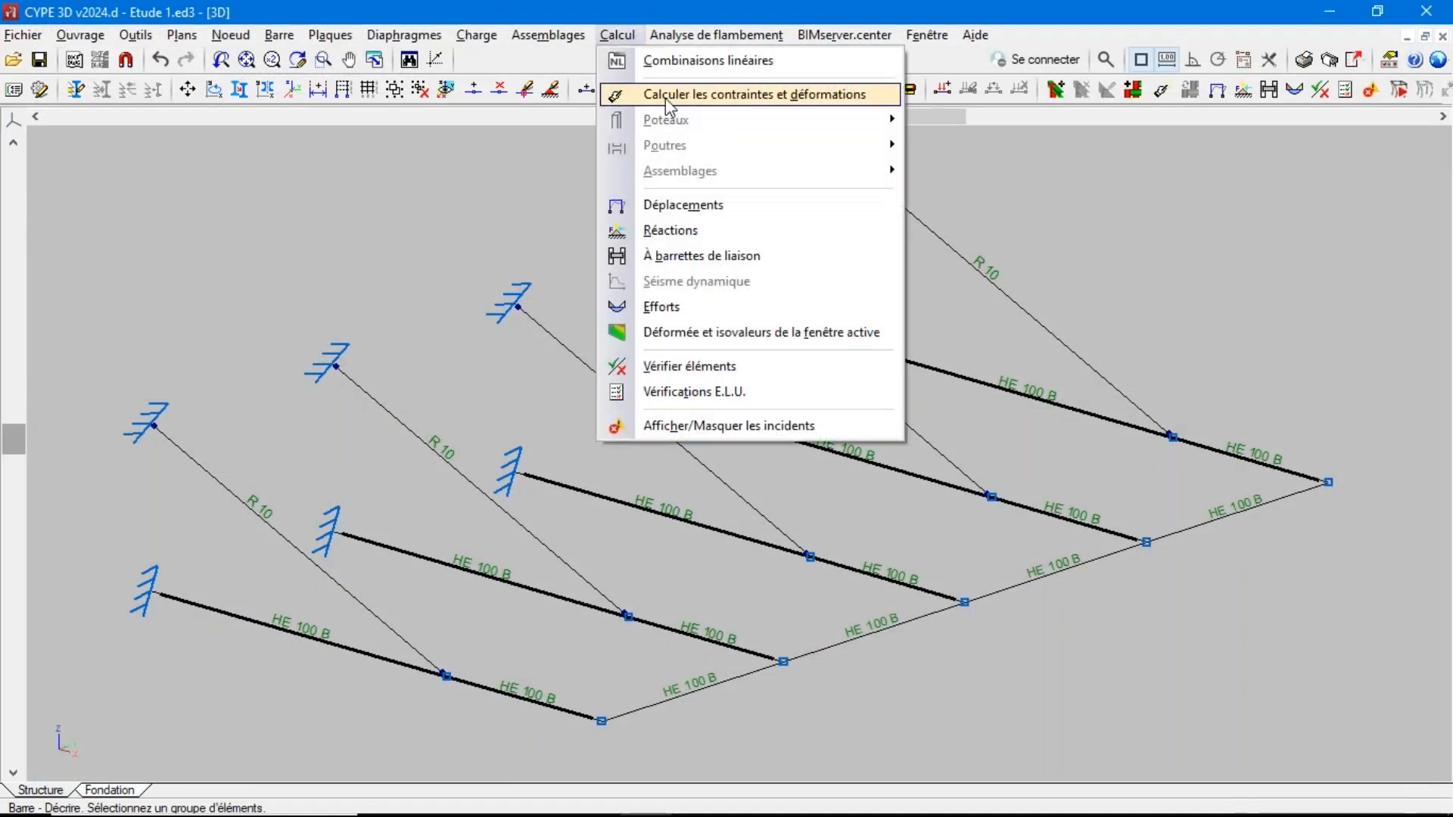
left_click(666, 97)
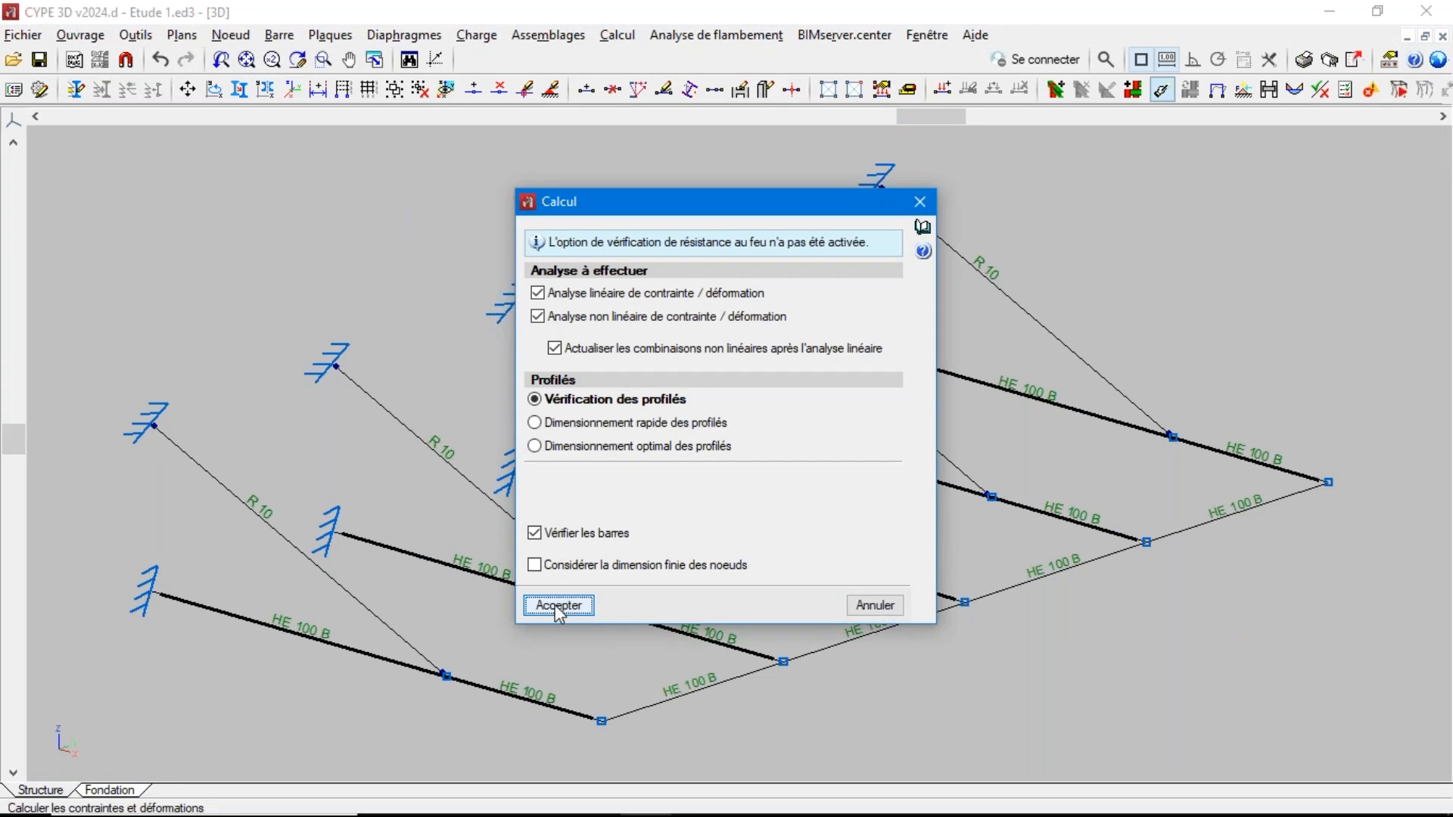
left_click(559, 606)
left_click(525, 520)
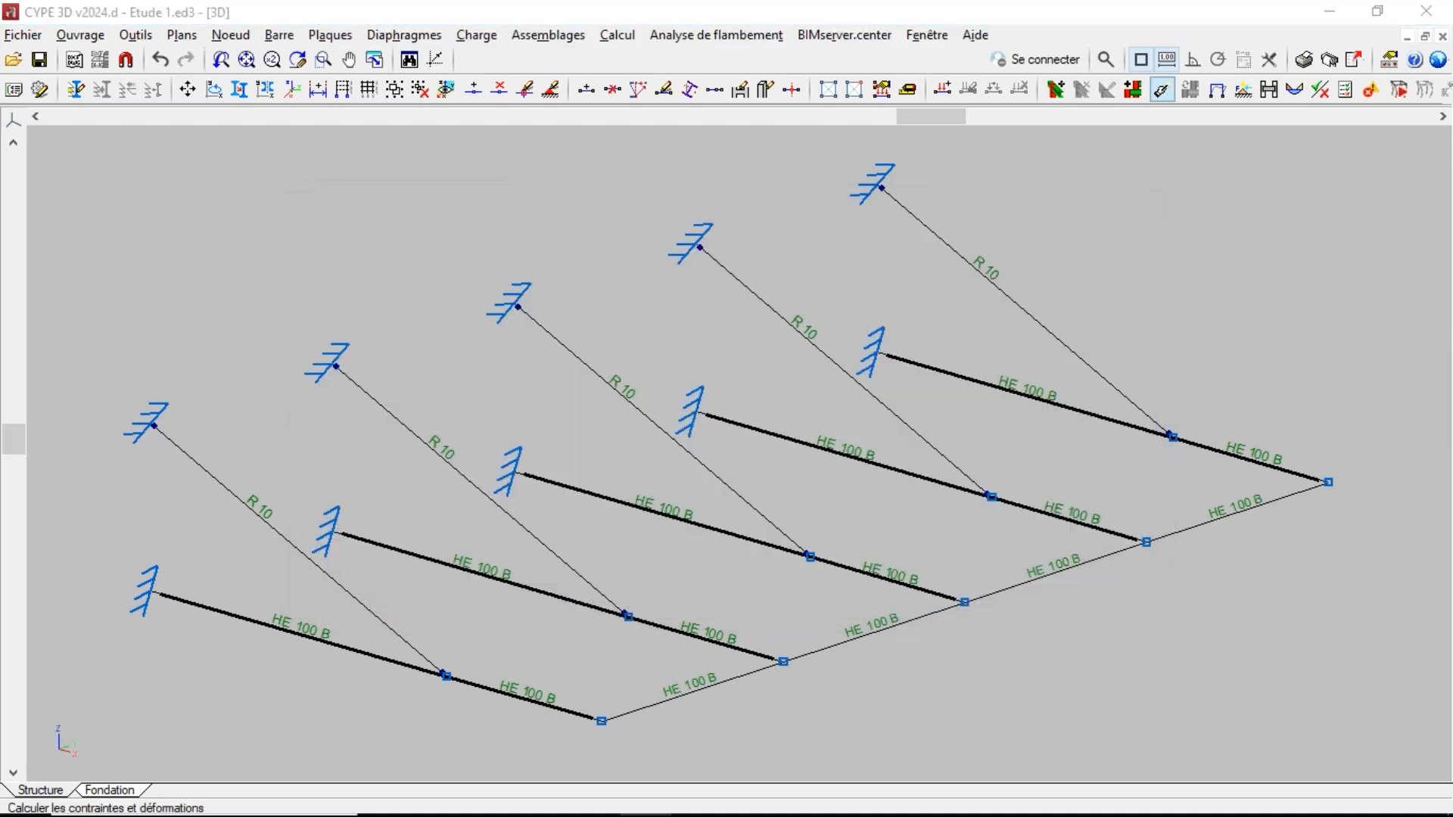
key("Escape")
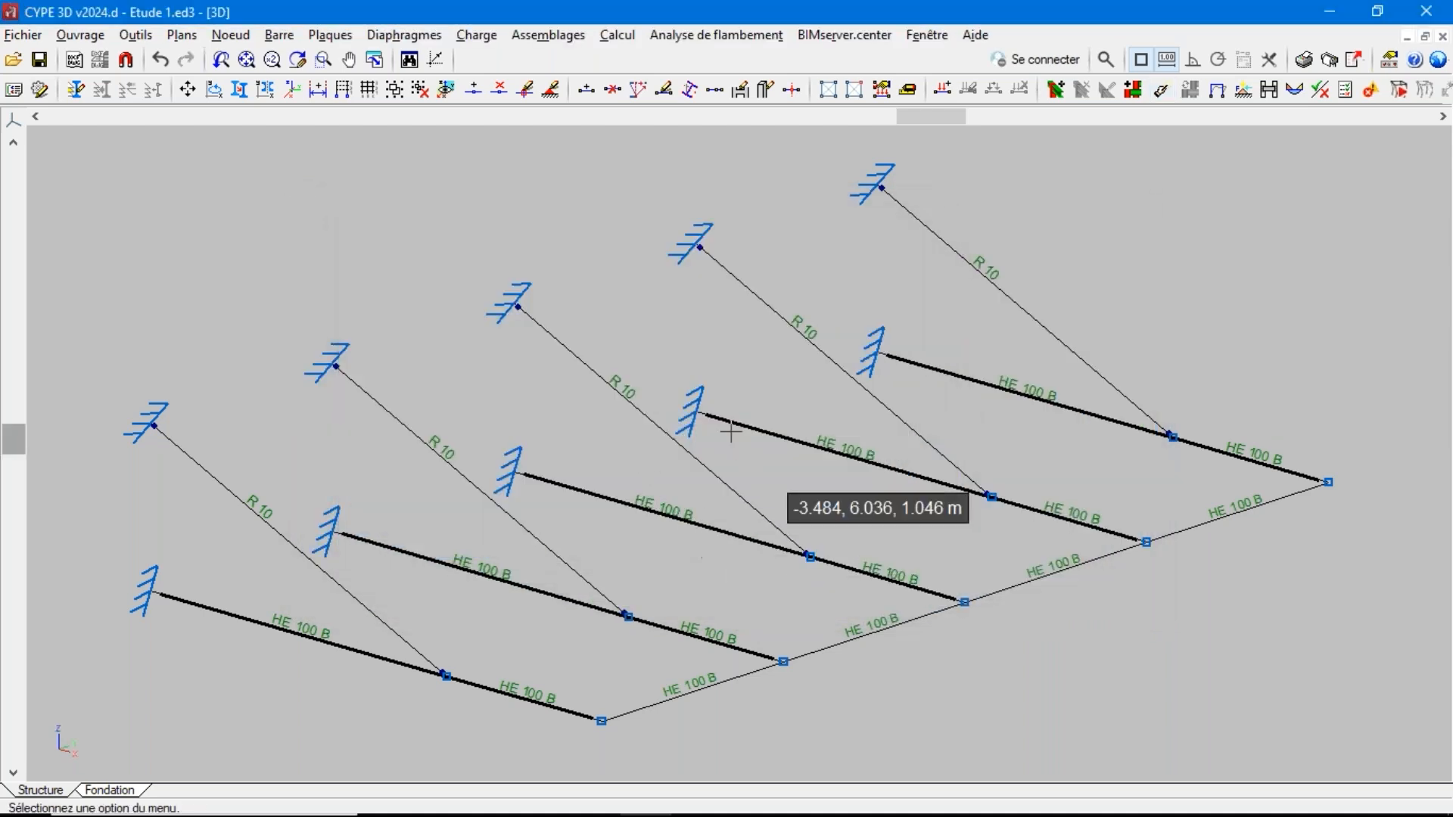
Recalculate the structure with quick profile dimensioning (Dimensionnement rapide des profilés) using all profiles of the series, and close the final report
left_click(610, 44)
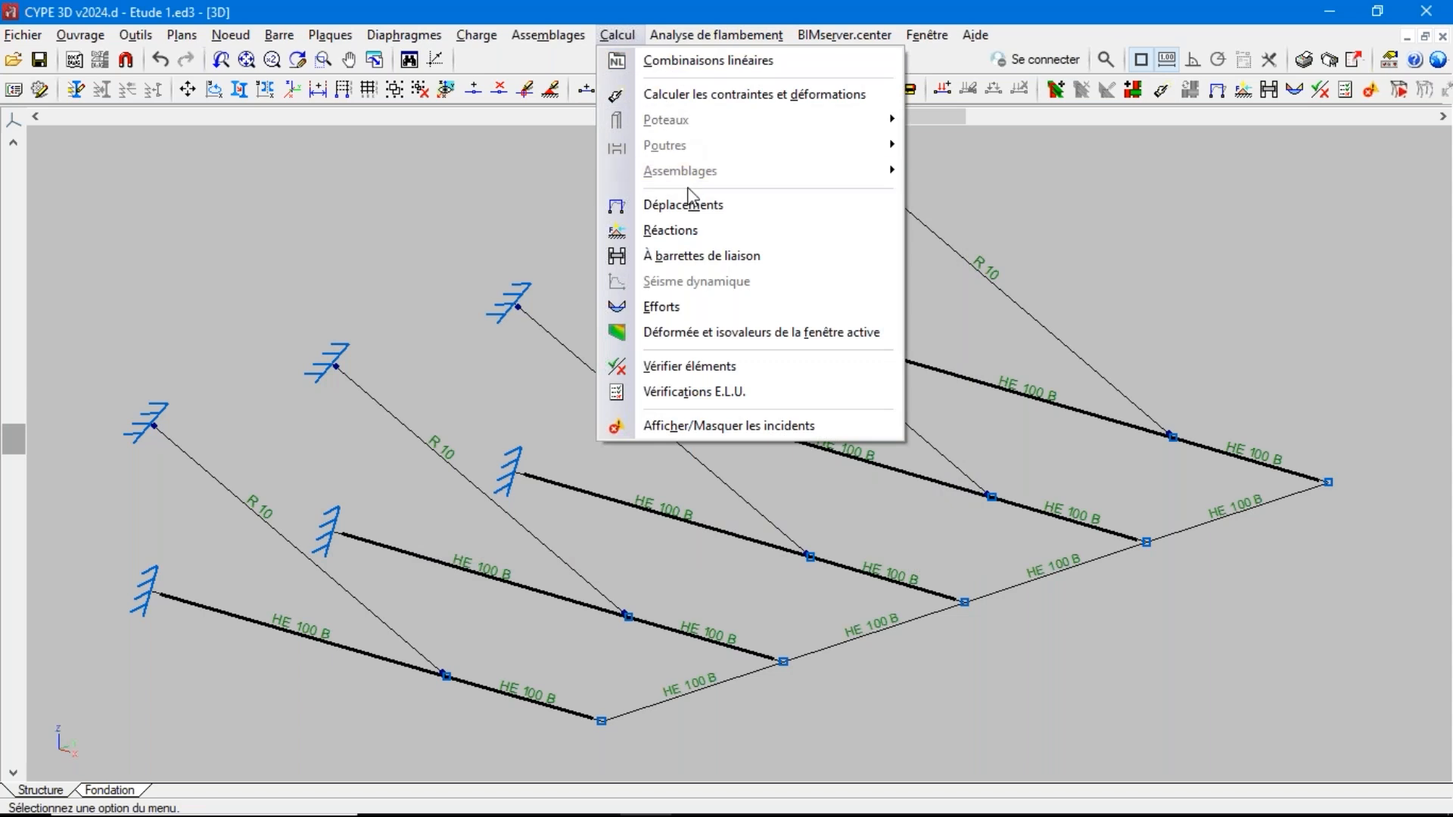
left_click(679, 95)
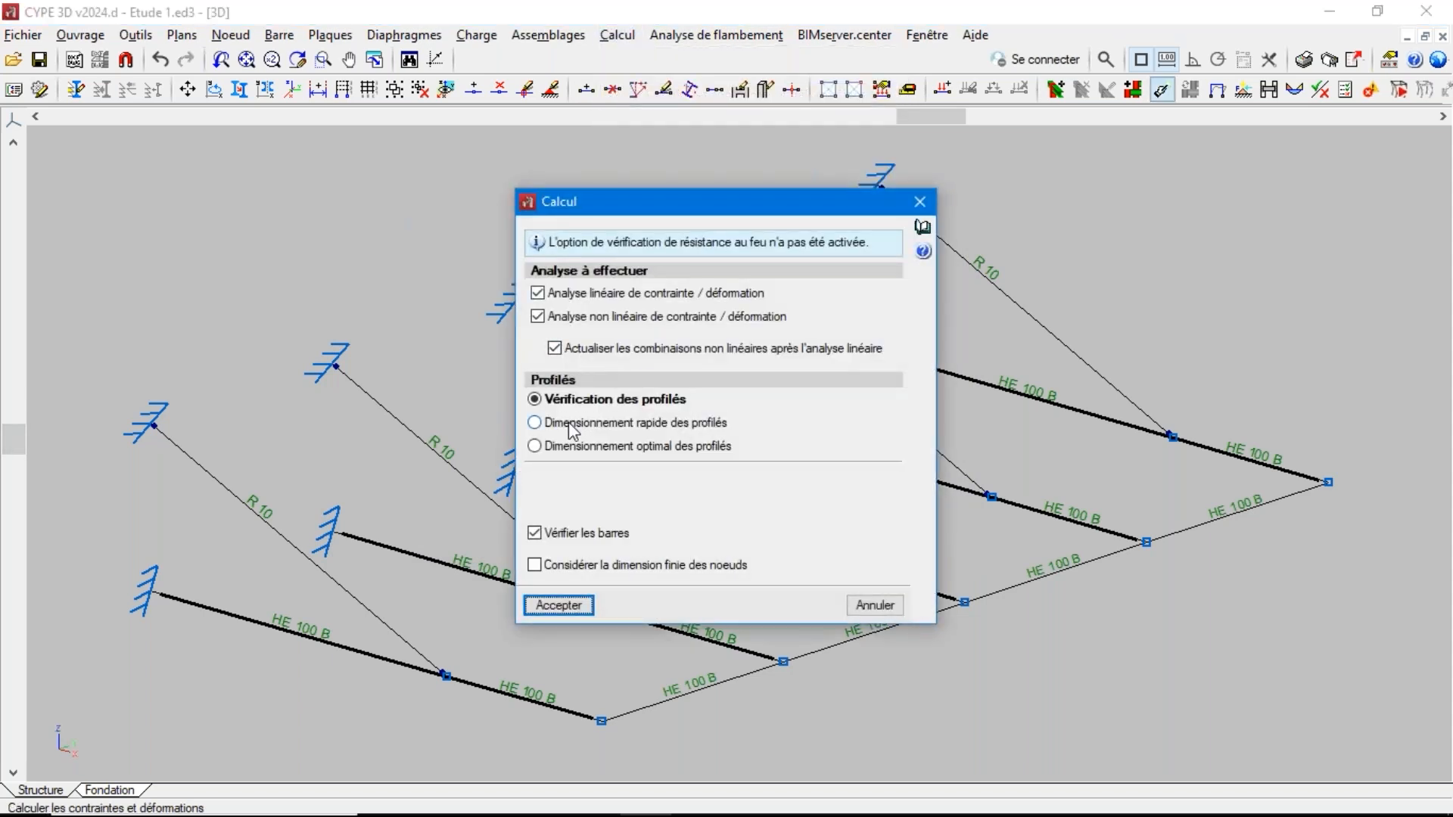
left_click(576, 422)
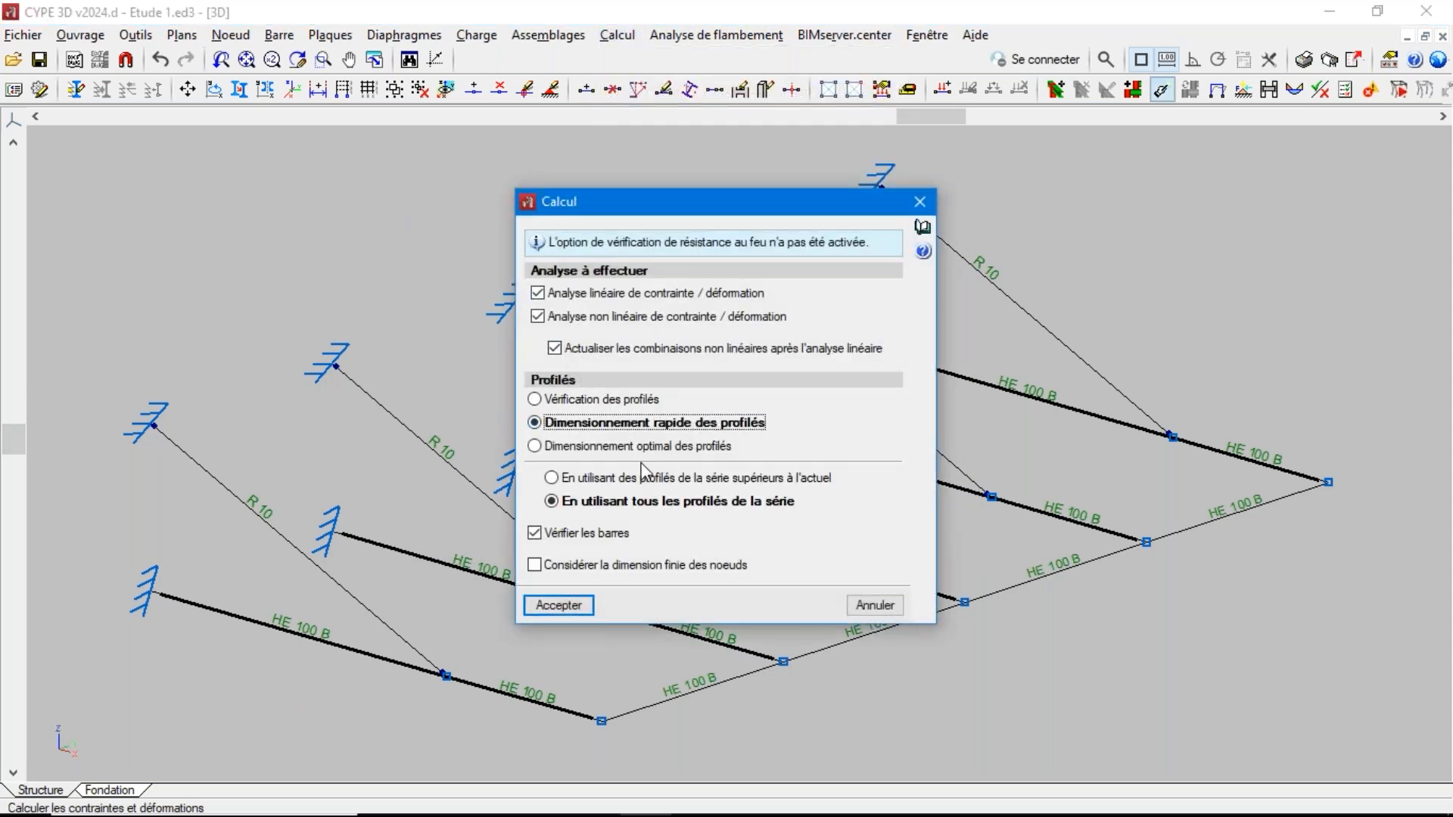
left_click(571, 607)
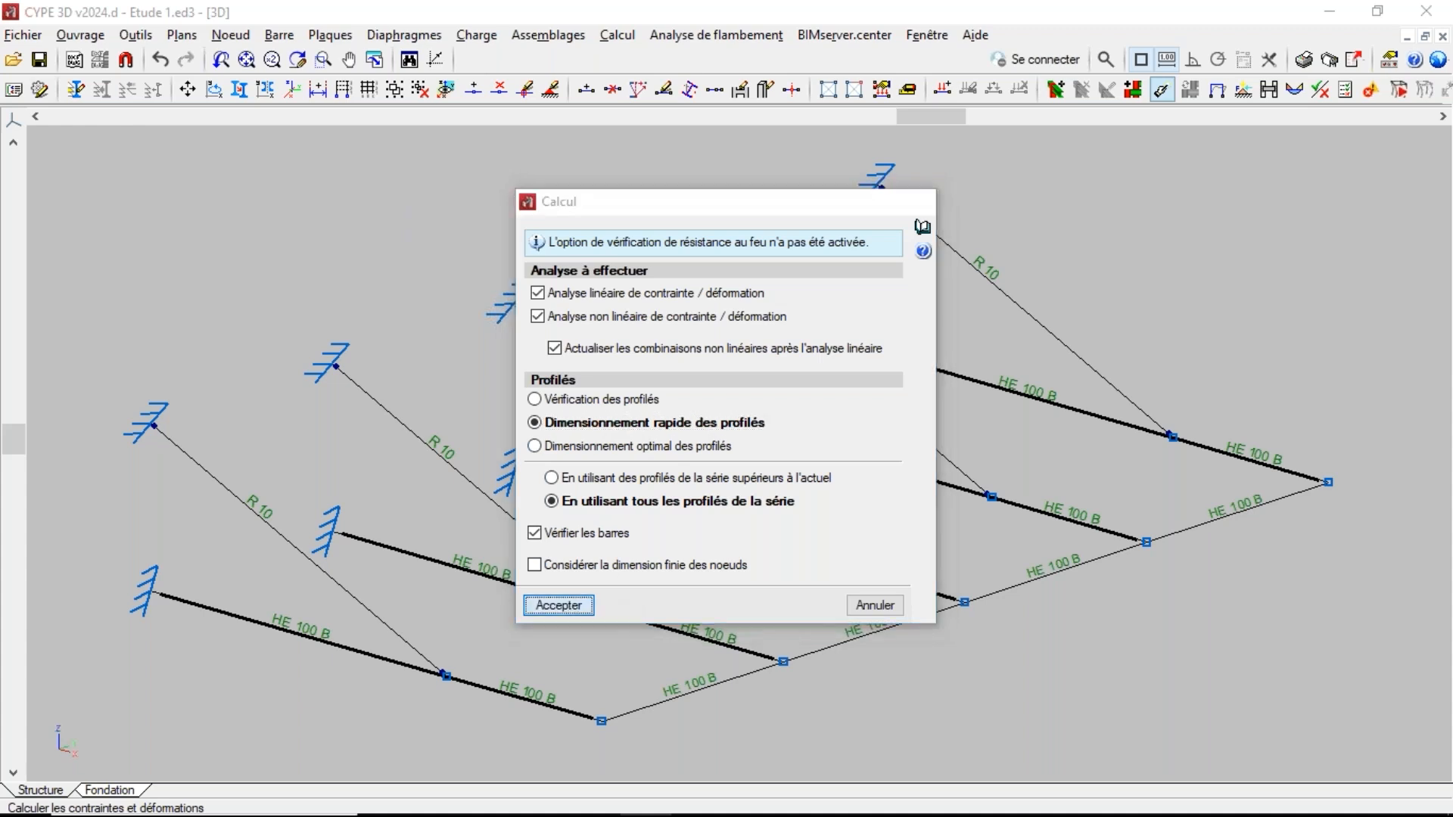
left_click(530, 519)
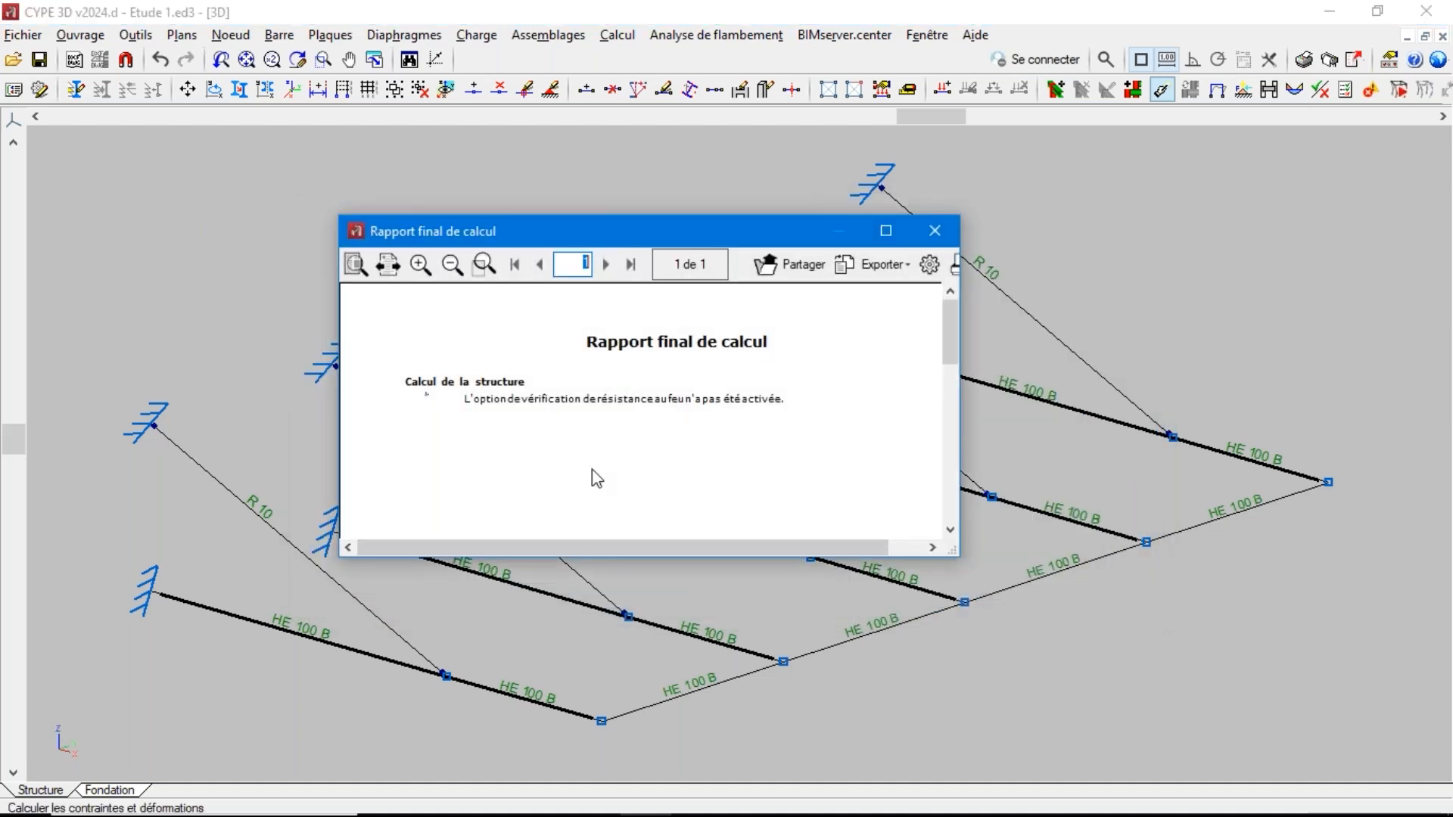
key("Escape")
Verify the elements with default buckling parameters and examine the utilisation of an R 19 tie and the two adjoining HE 240 B bars
left_click(616, 35)
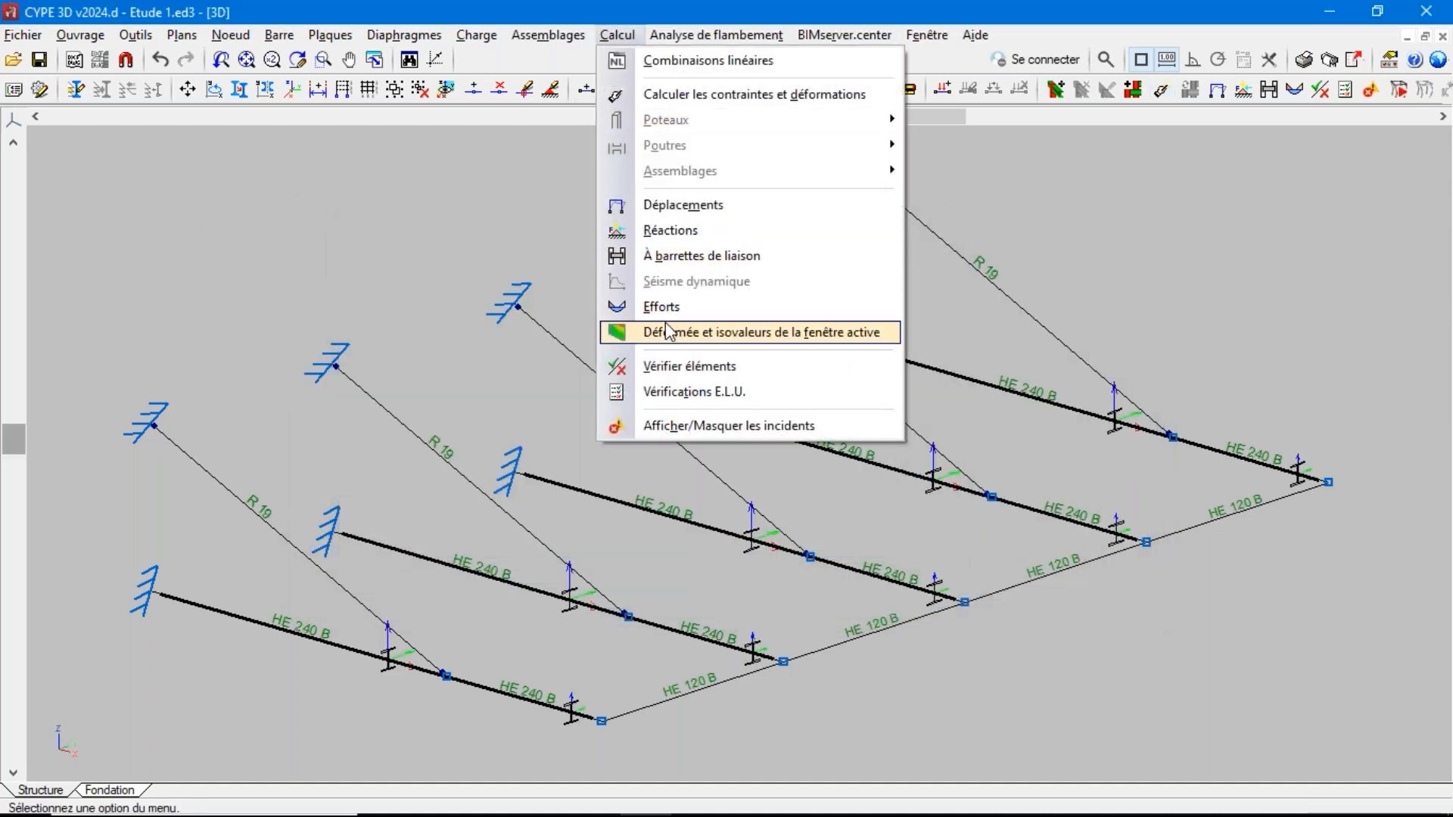
left_click(670, 367)
left_click(545, 521)
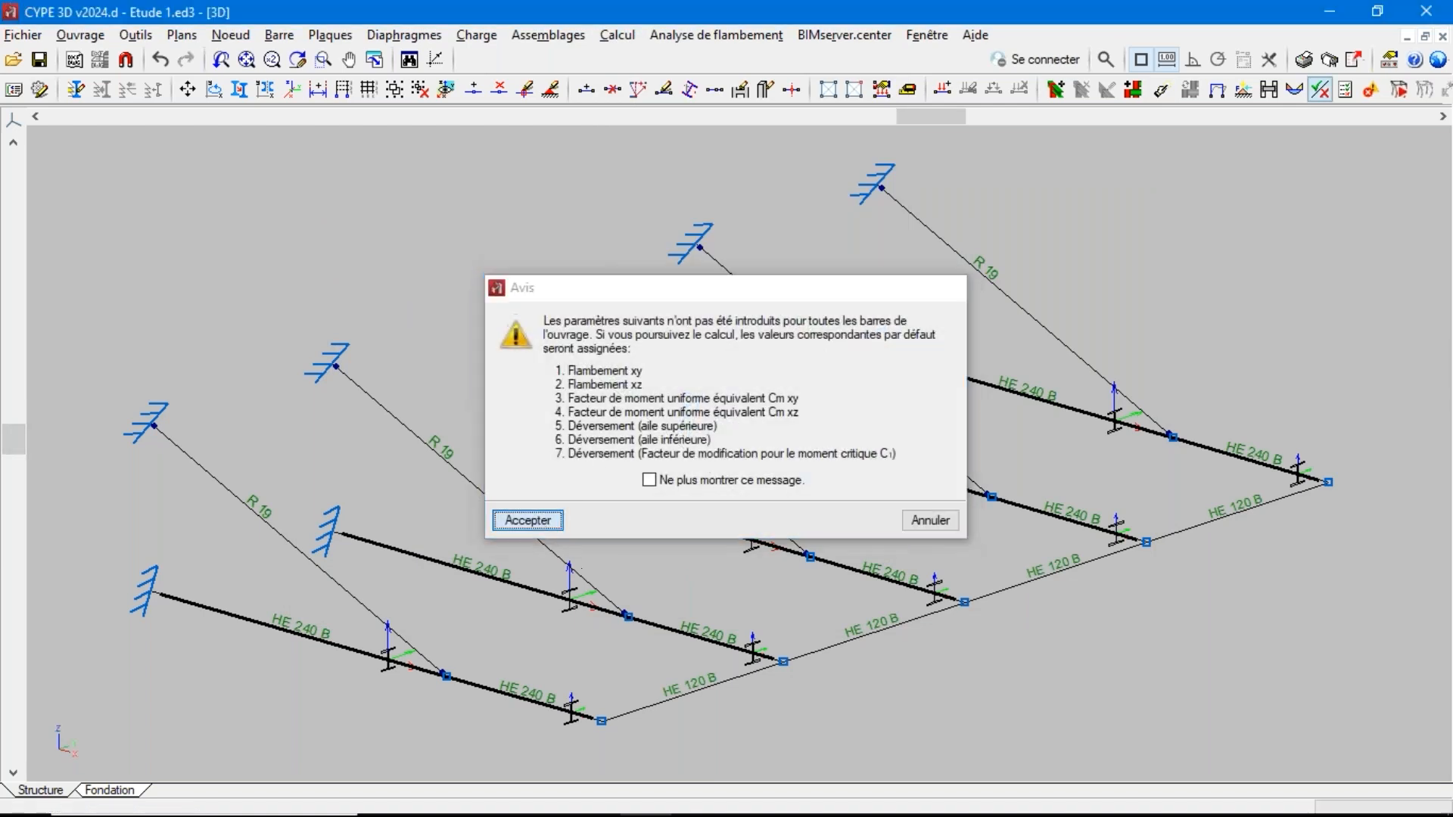
mouse_move(607, 379)
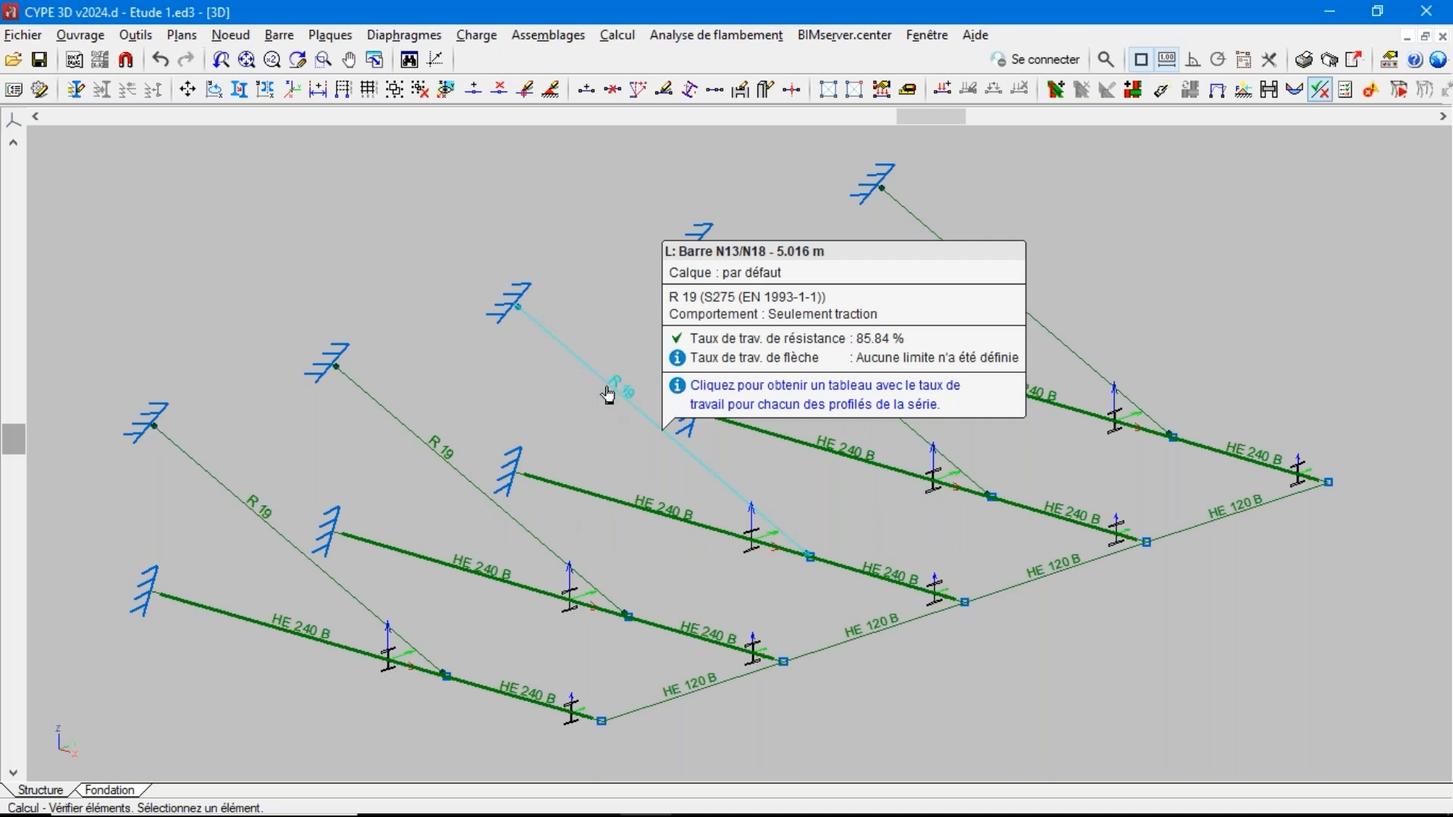
mouse_move(598, 506)
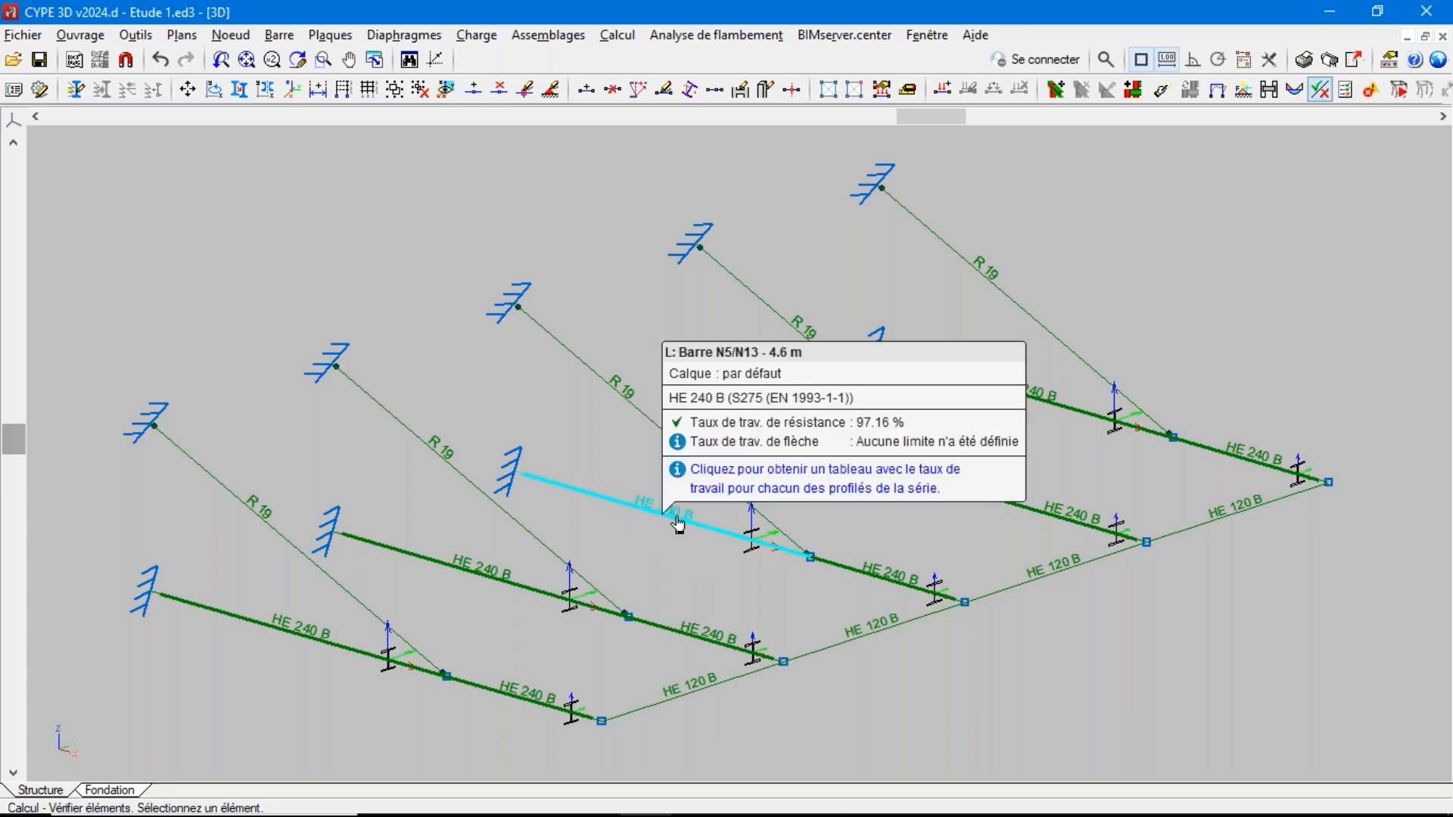
mouse_move(853, 579)
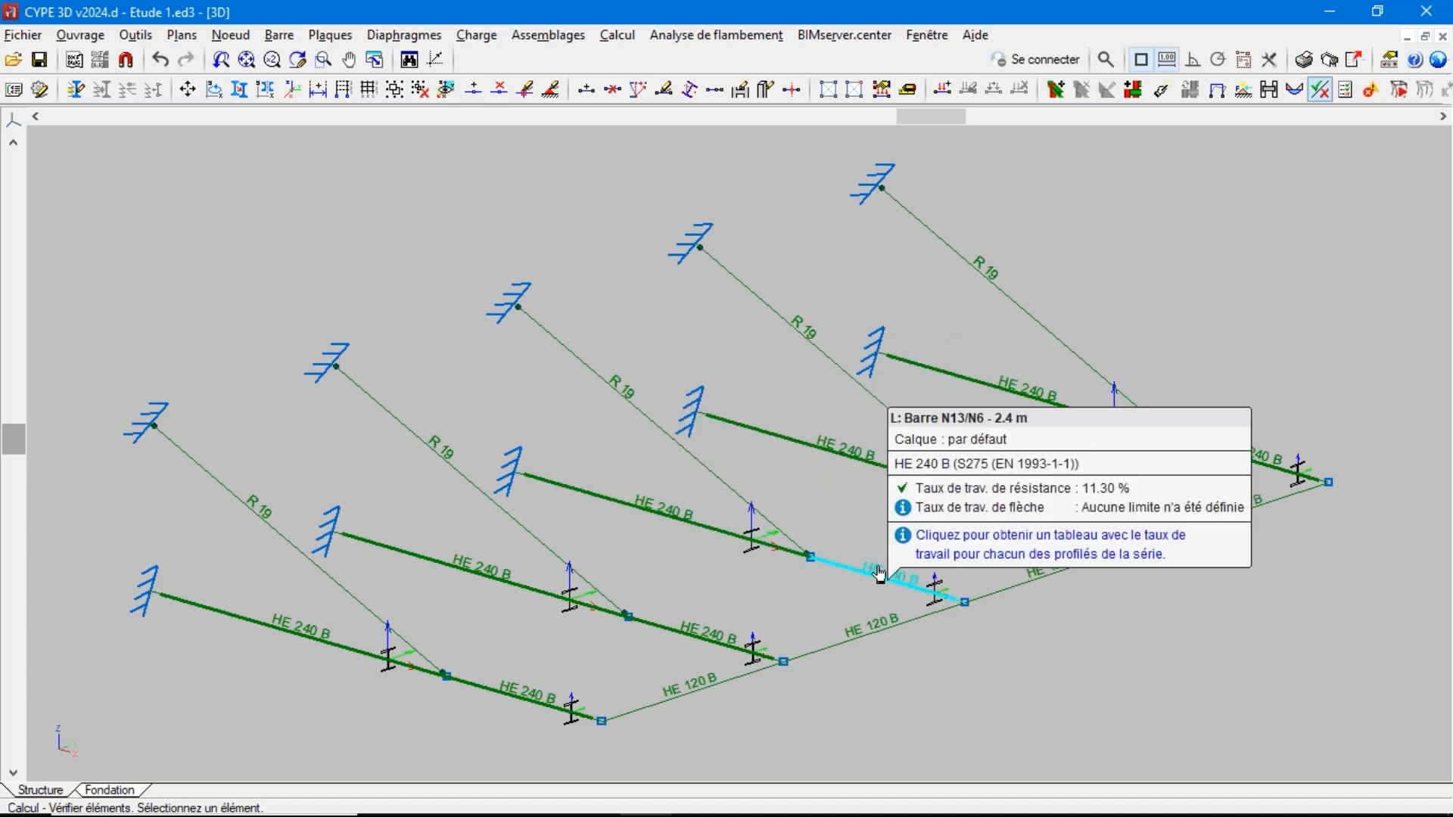
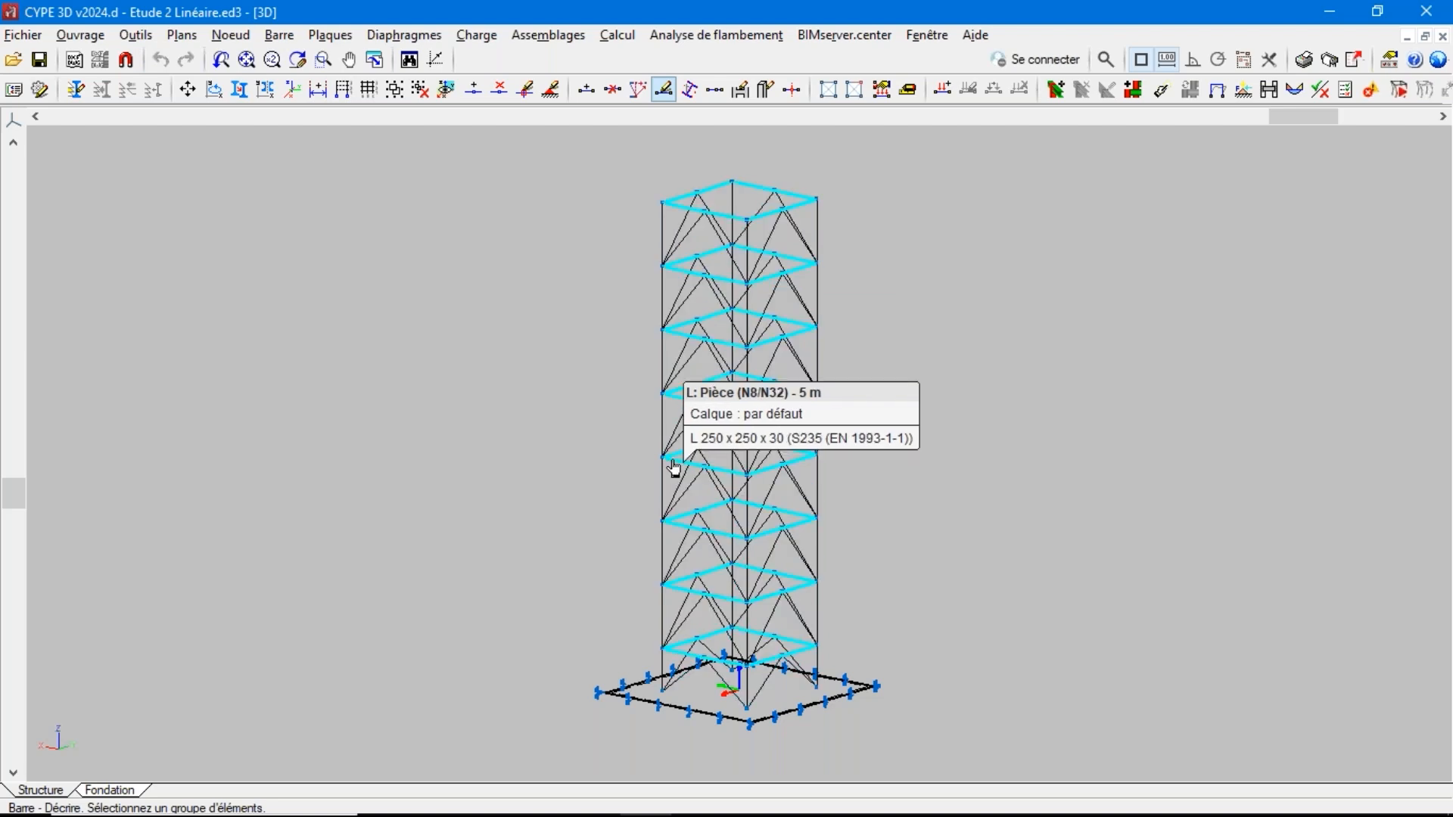
Review the bar description of the tower's inclined bracing group, including its behaviour and profile, and close it without changes
left_click(275, 38)
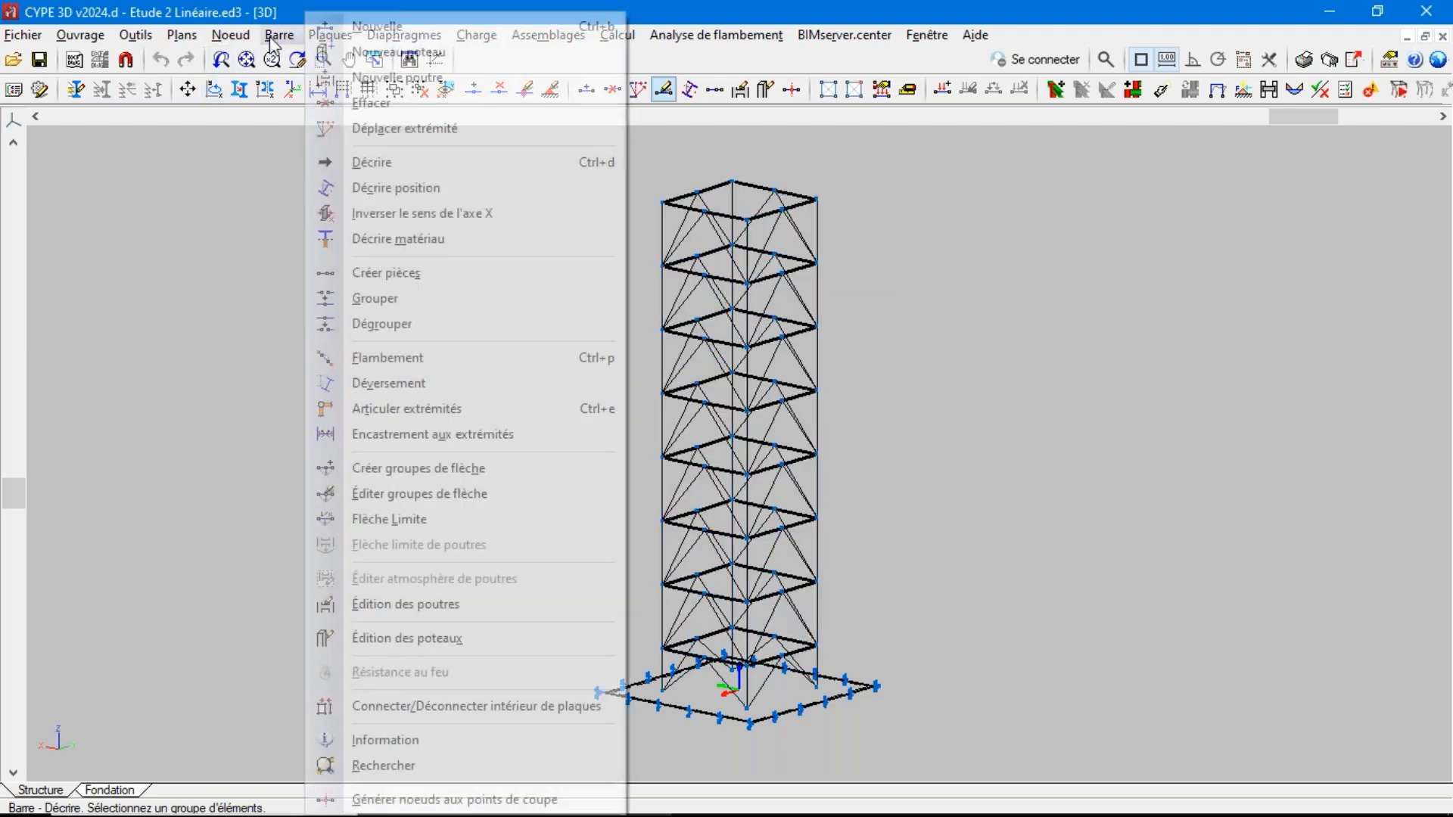
left_click(363, 162)
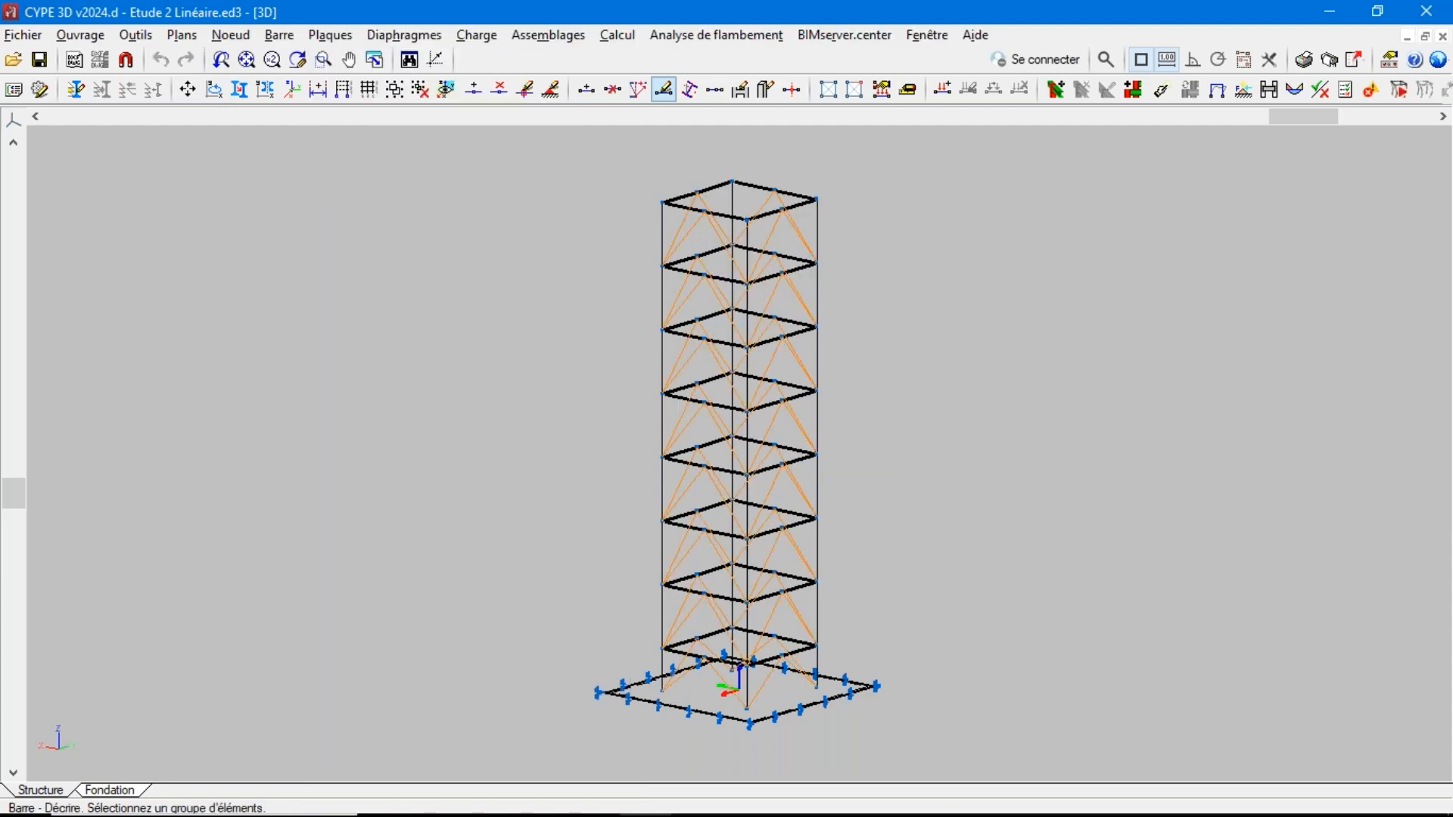
right_click(804, 469)
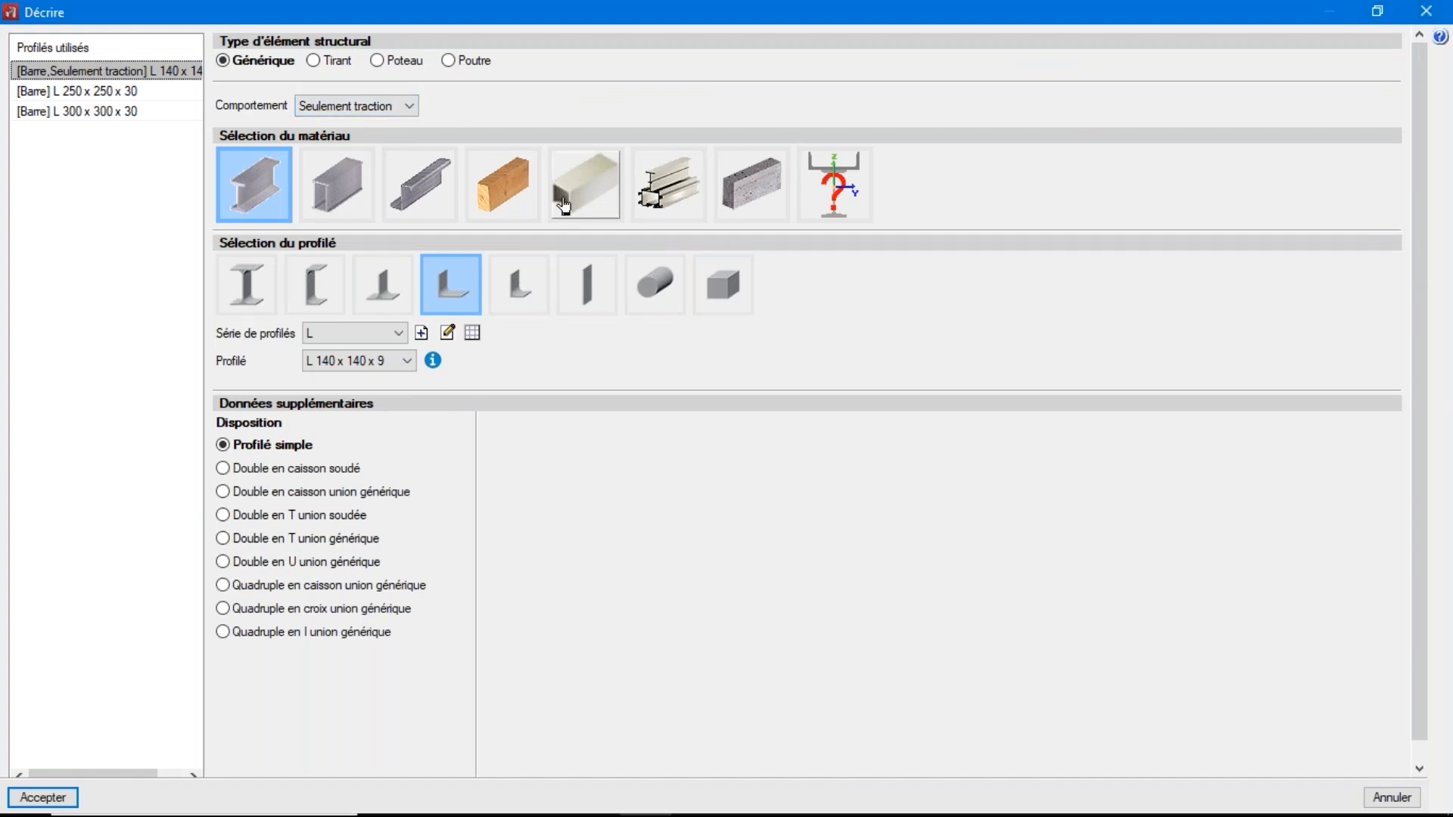
left_click(1436, 10)
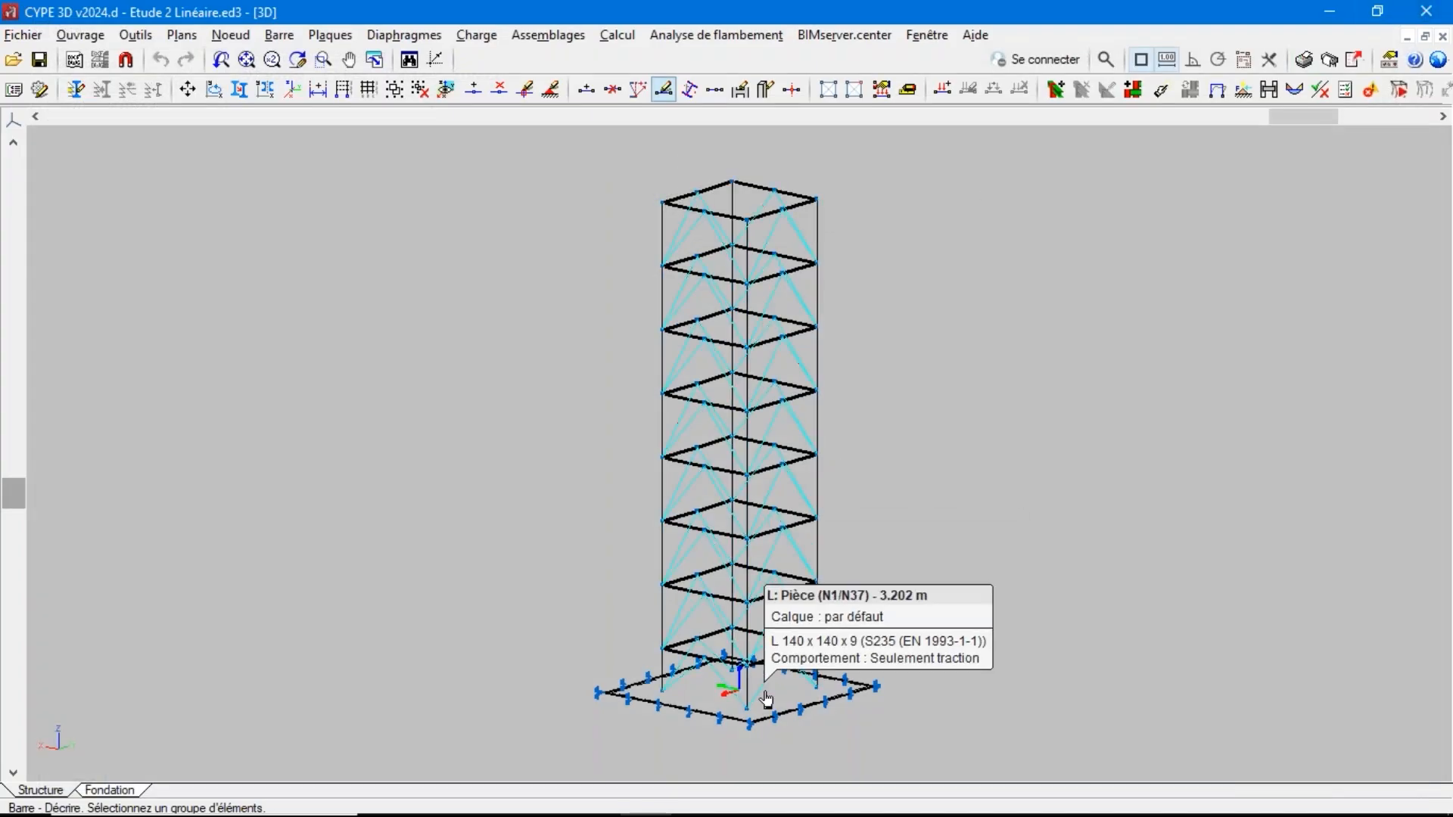
Review the base slab's section description and its available soil reaction behaviours, and cancel without changes
left_click(341, 36)
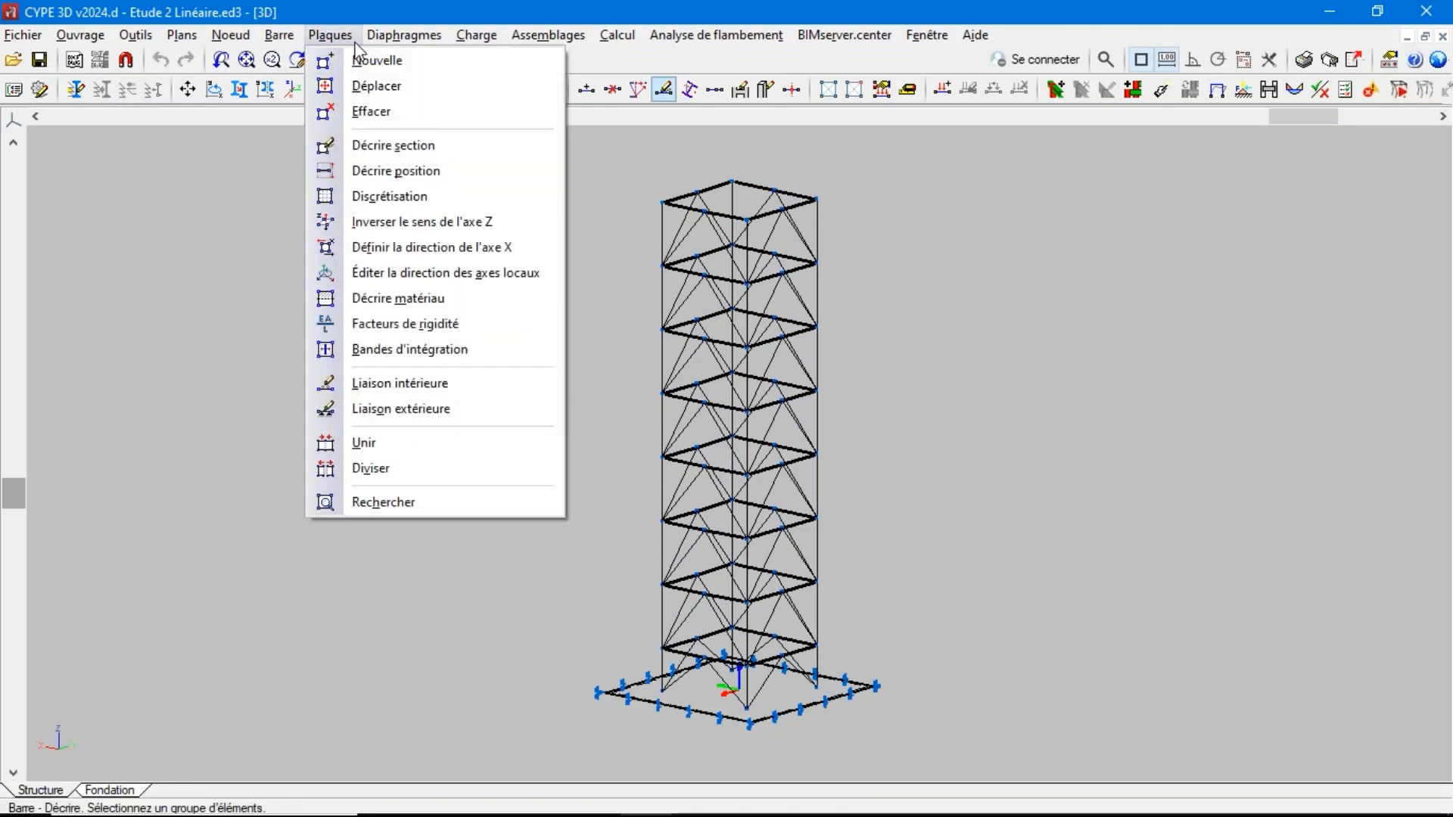
left_click(371, 150)
left_click(637, 700)
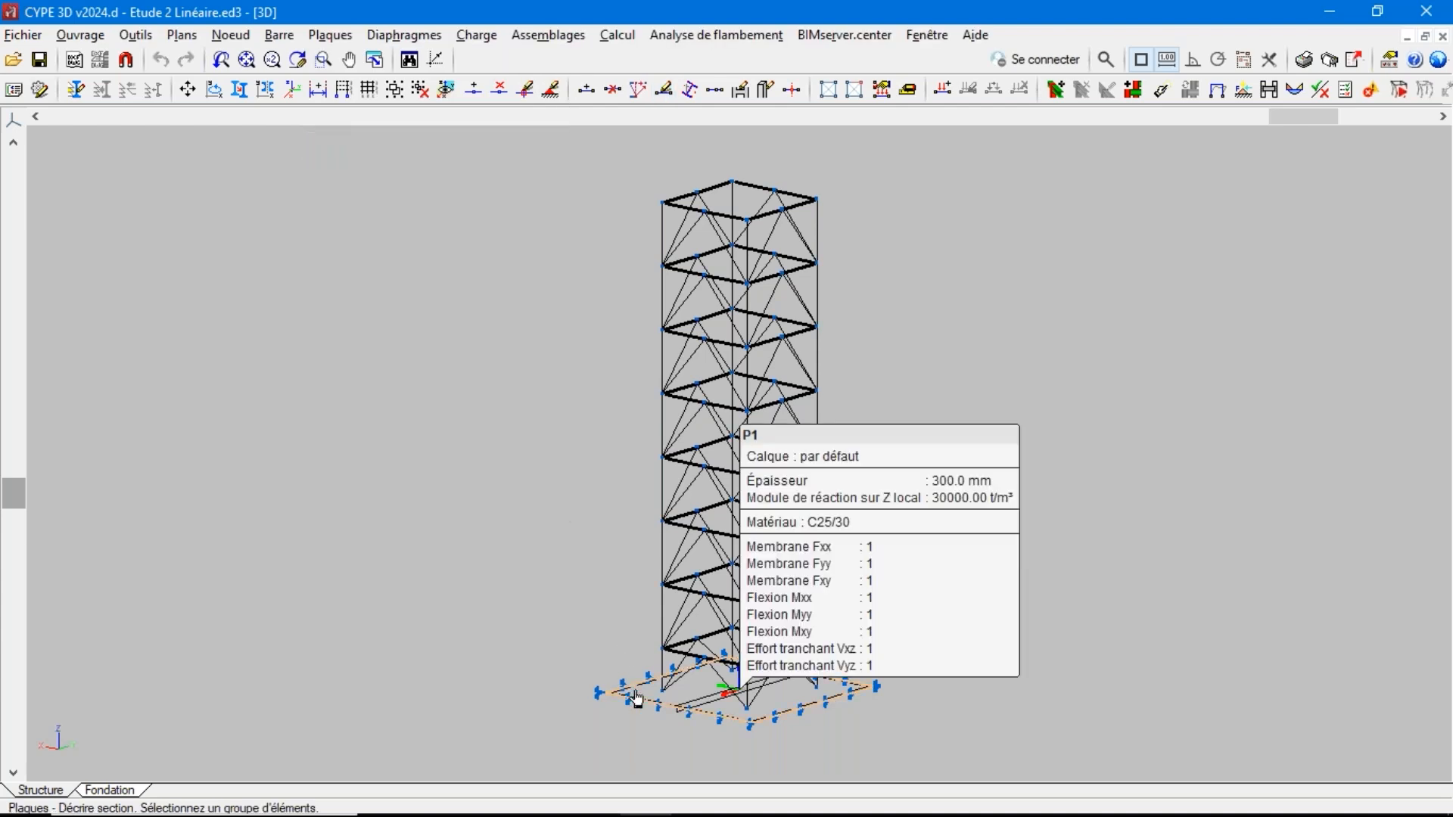
right_click(645, 690)
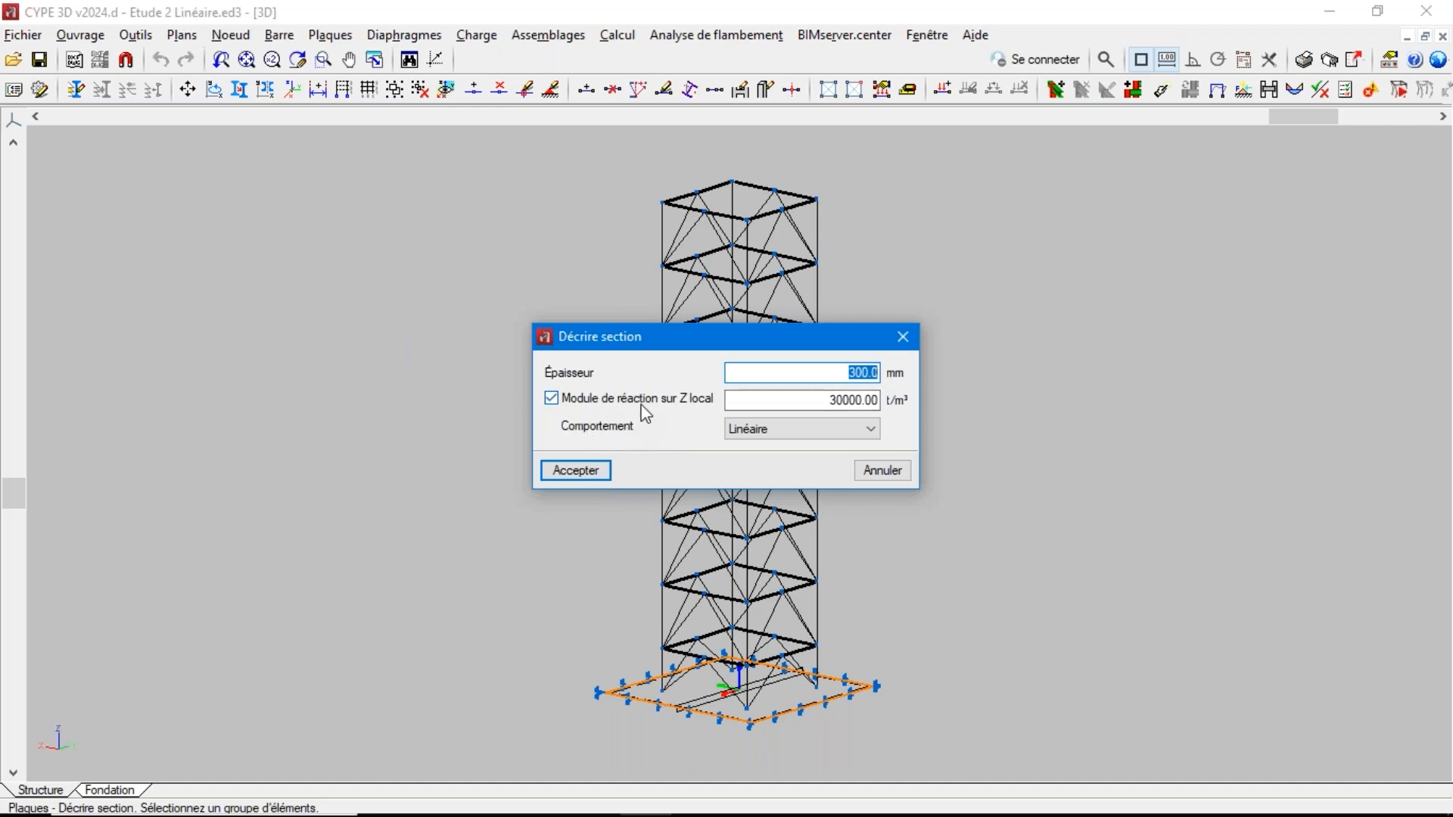
left_click(795, 429)
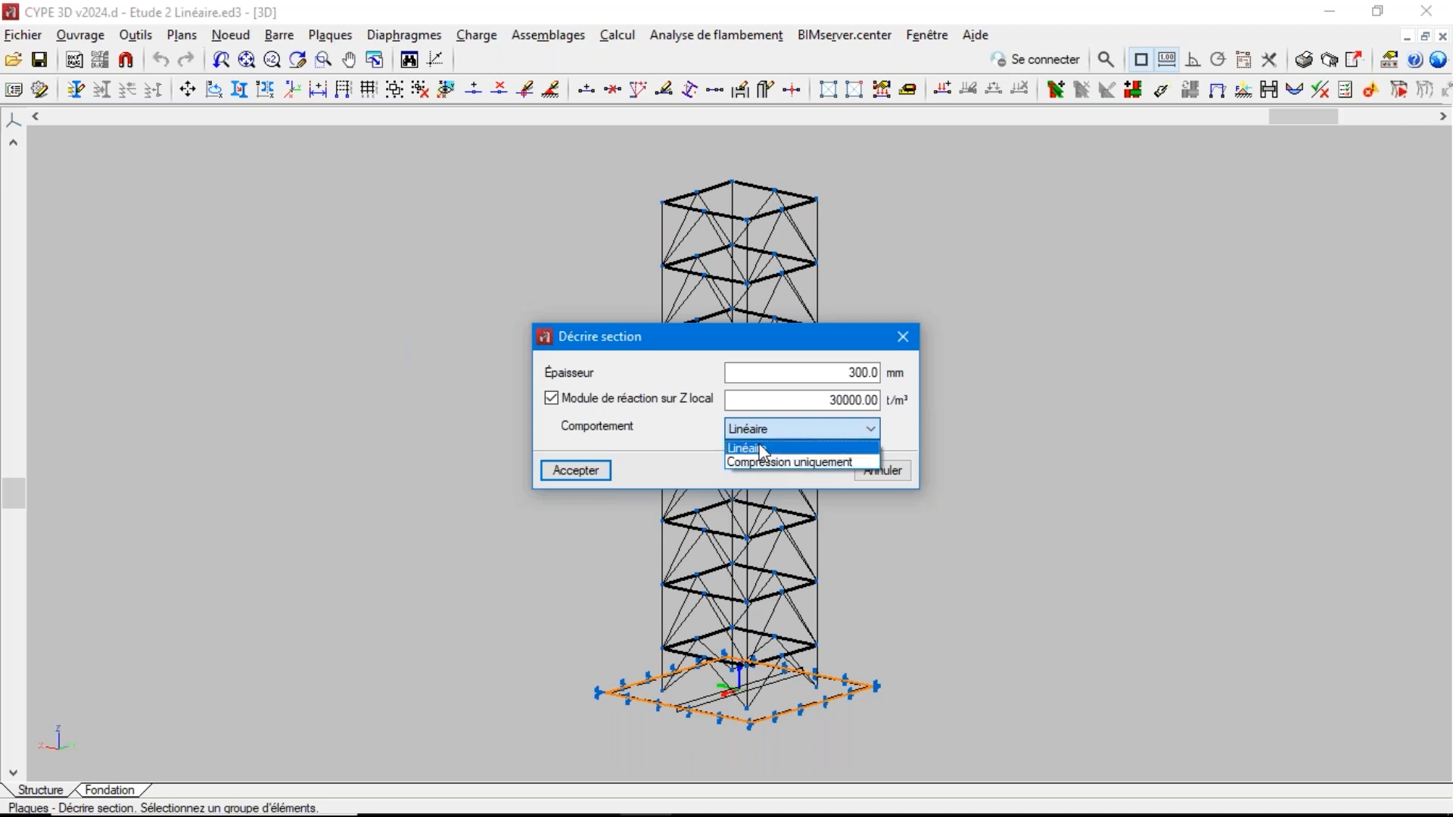
left_click(697, 439)
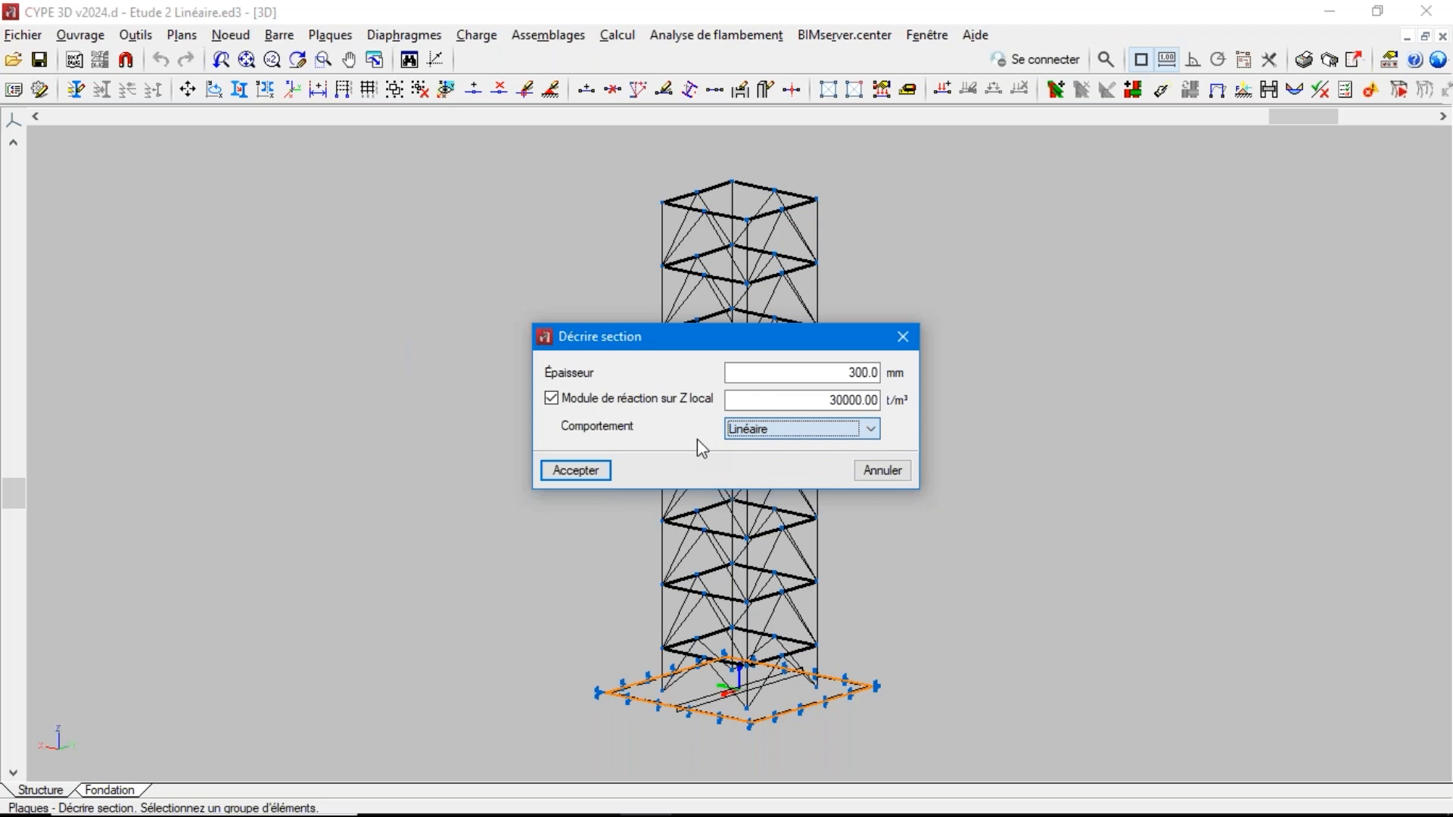
left_click(875, 473)
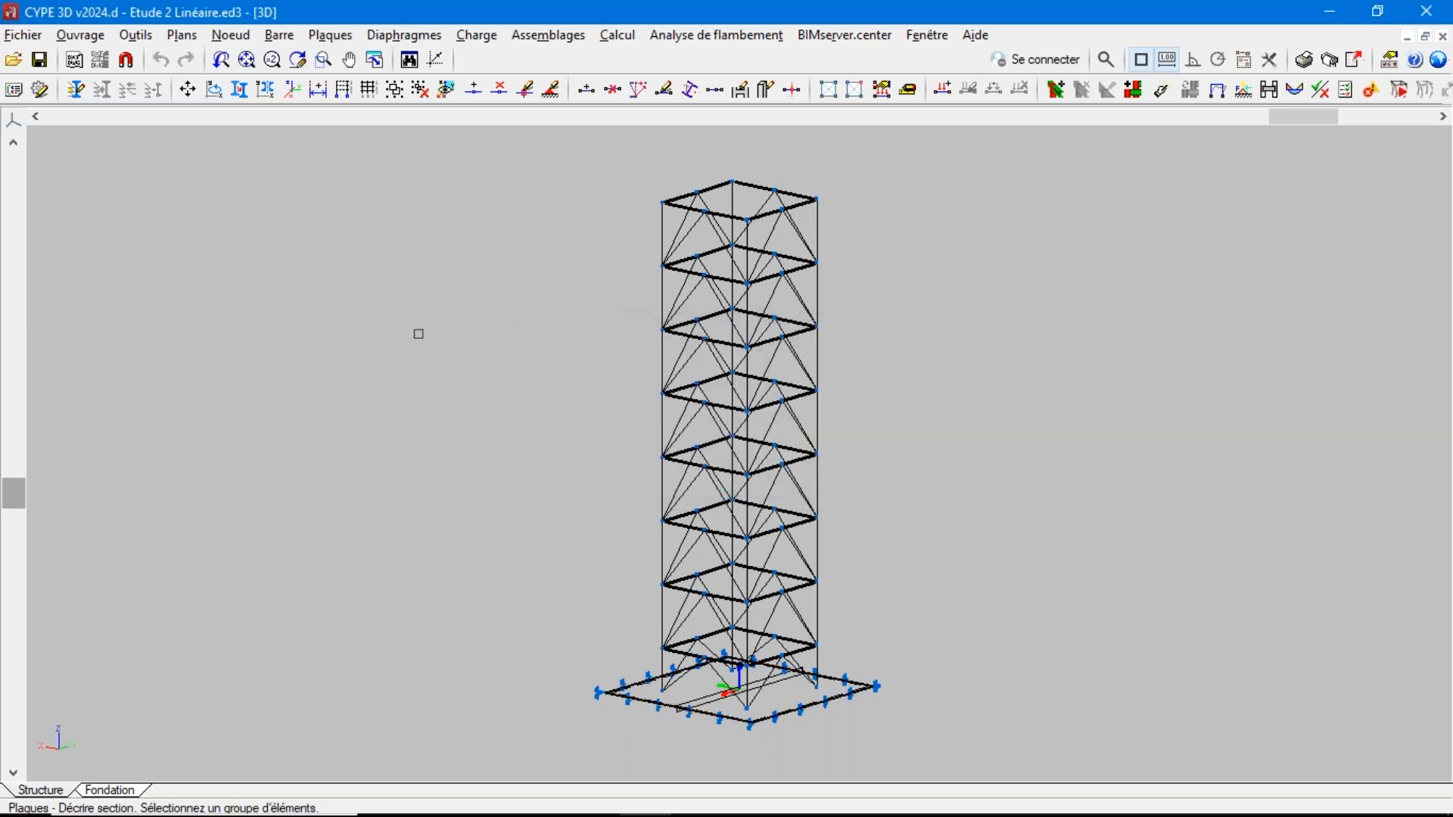
Display the deformed tower with a displacement scale factor of 50 and the structure visible, and switch the results to isovalues
left_click(625, 39)
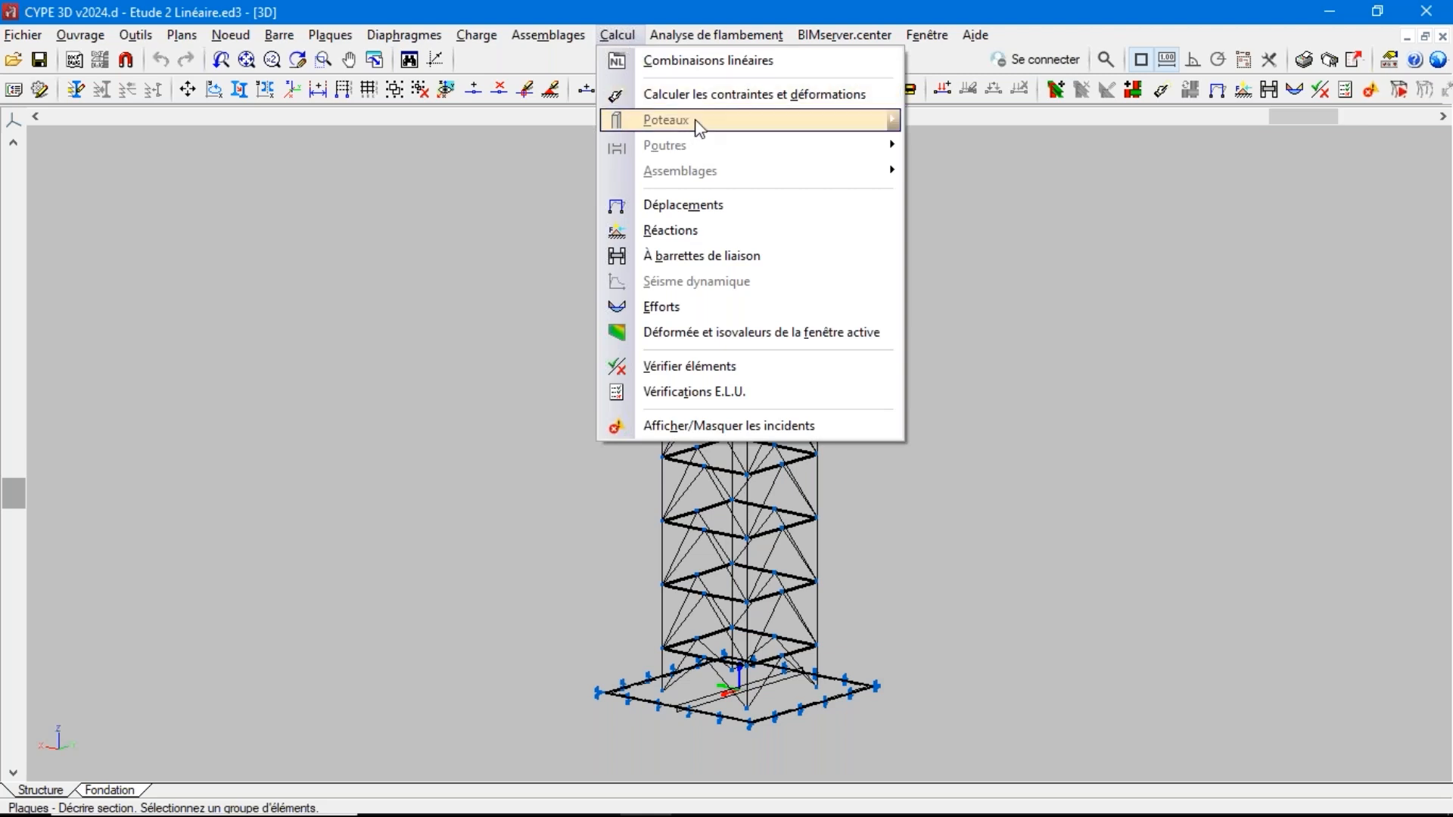
left_click(669, 333)
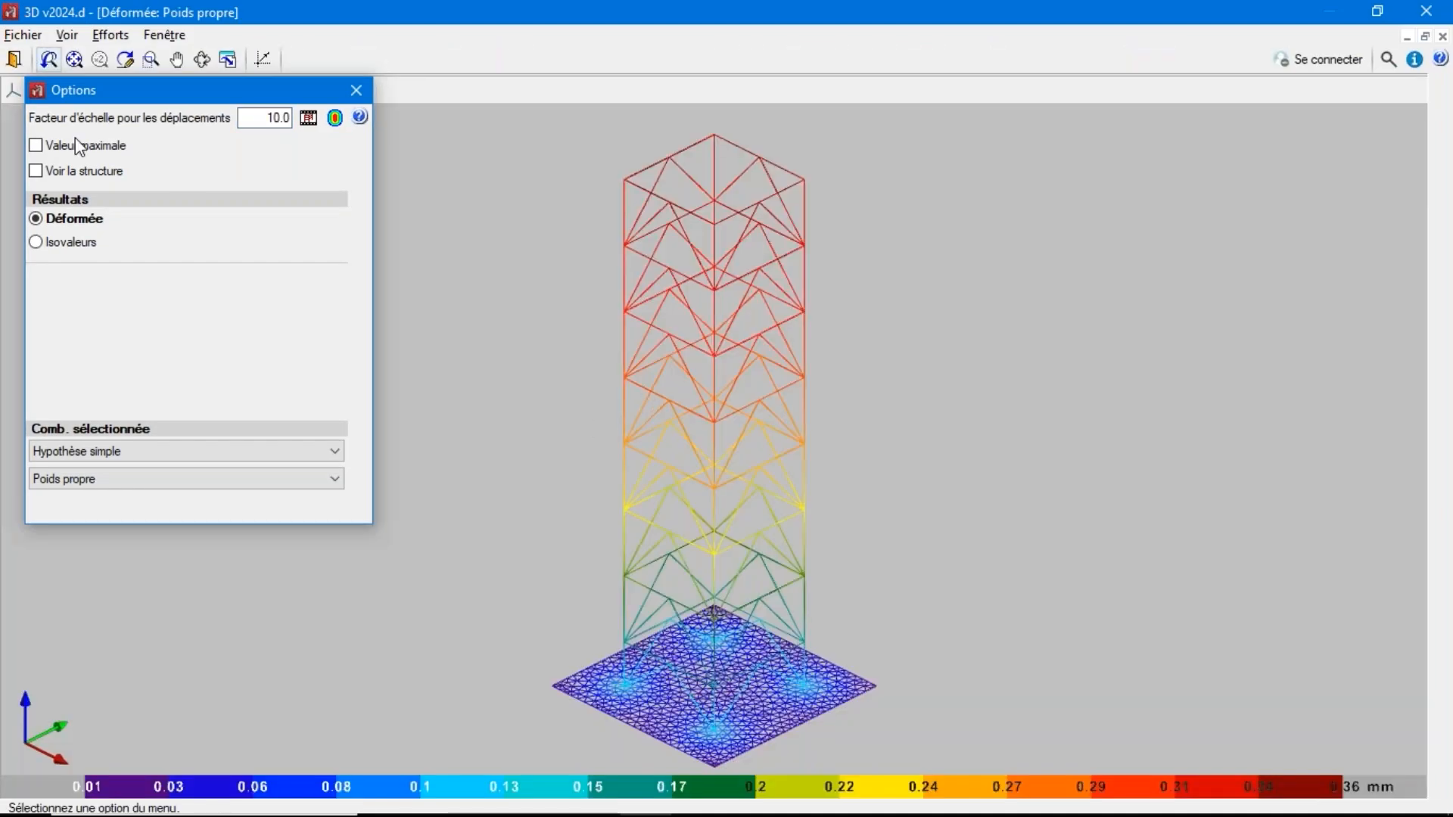
double_click(280, 117)
type("5")
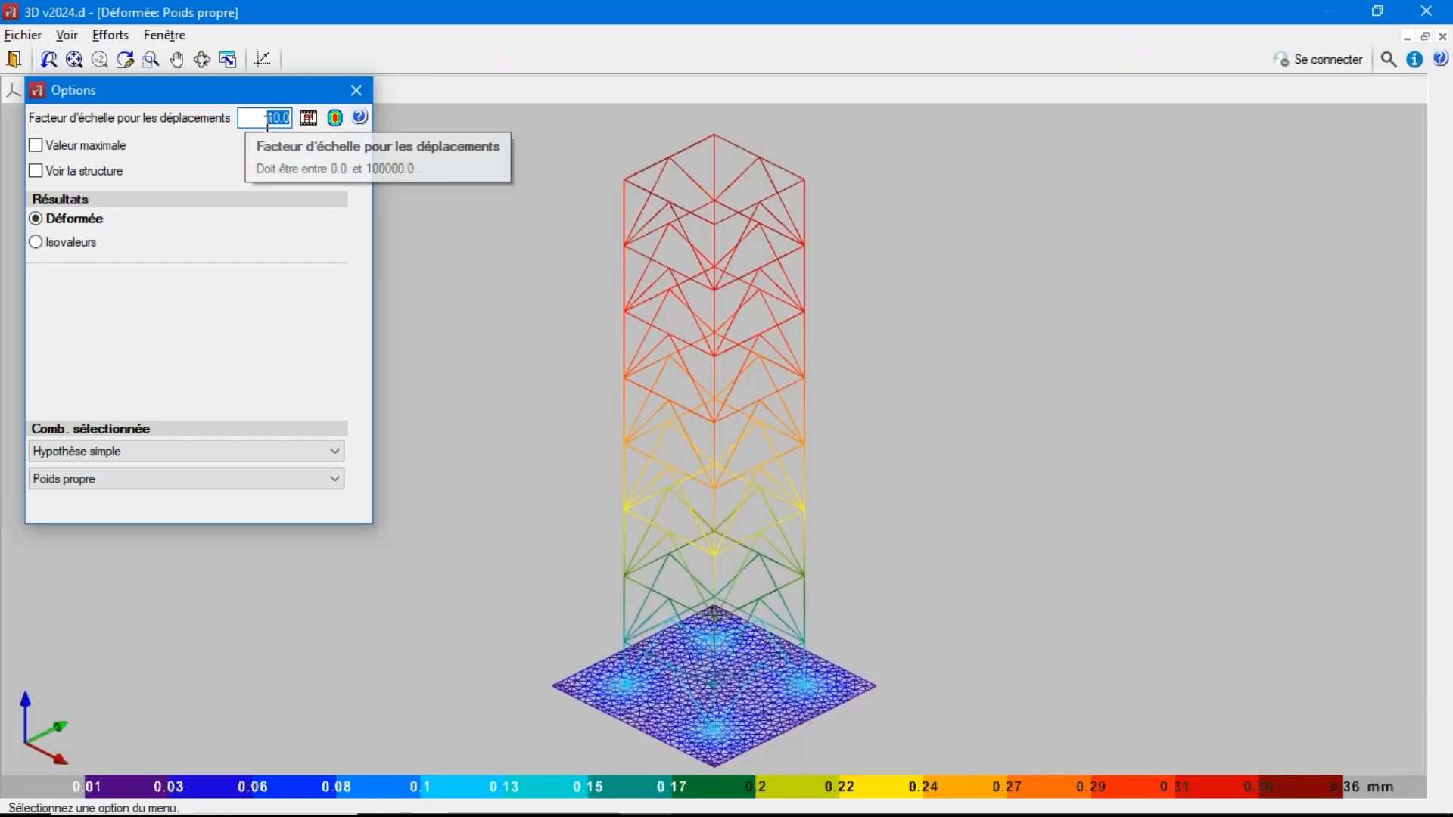
type("0")
left_click(98, 171)
left_click(80, 242)
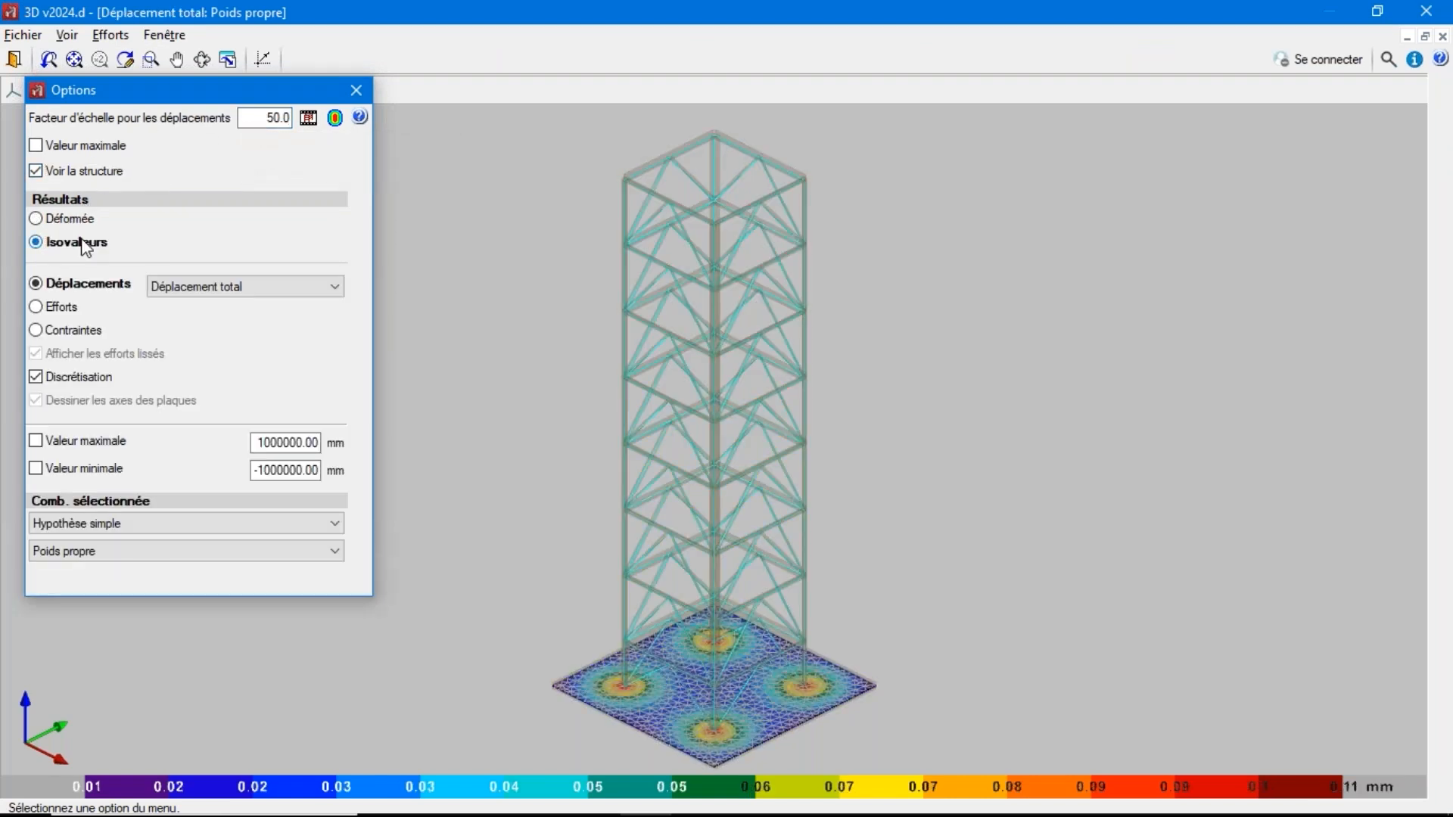
Show the Z displacement isovalues for the rolled and welded steel (Acier laminé et reconstitué soudé) combination 1.35·PP+1.35·G1+1.5·Q1+0.9·V1 [NL]
left_click(274, 287)
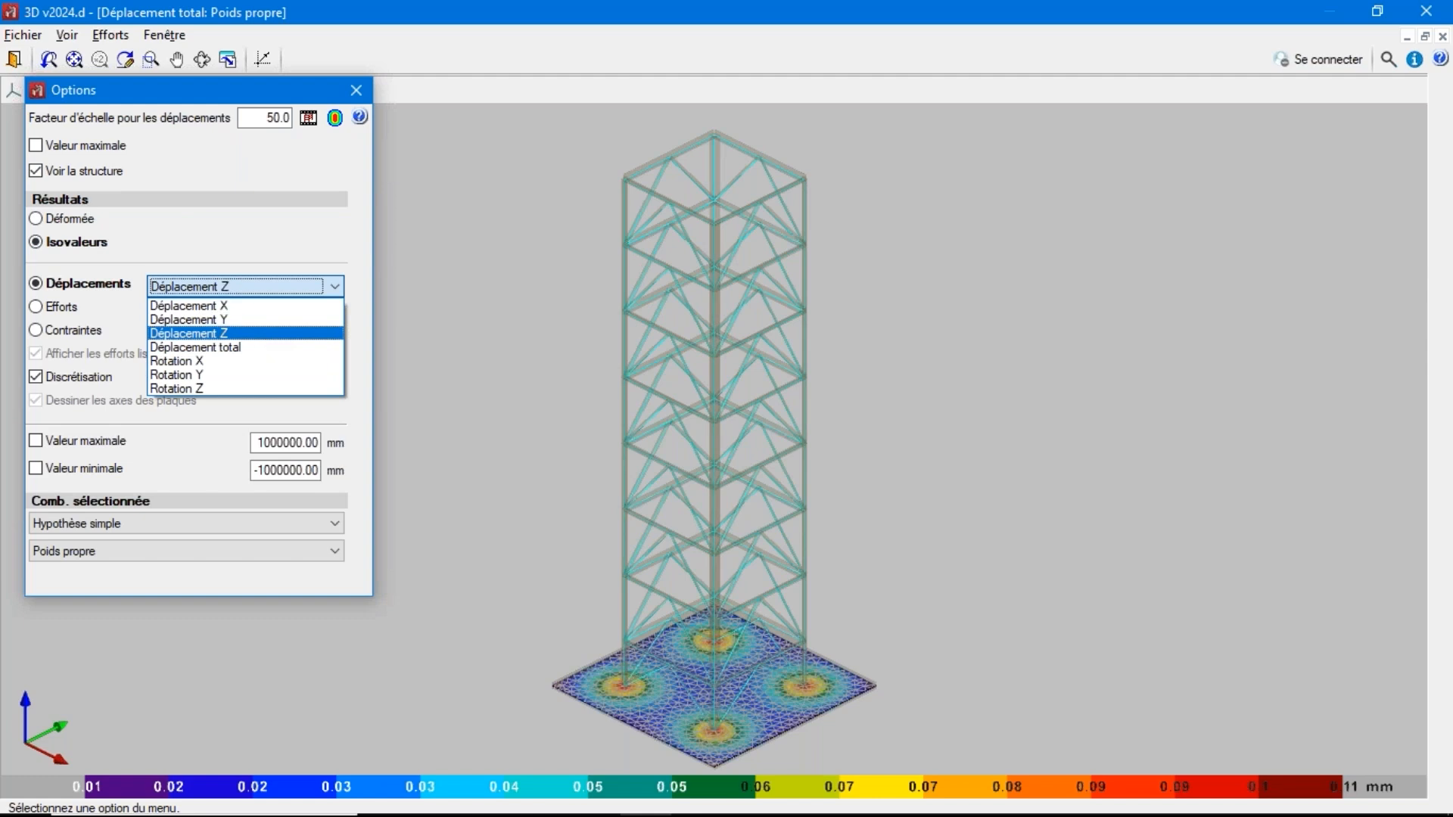
left_click(261, 333)
left_click(149, 520)
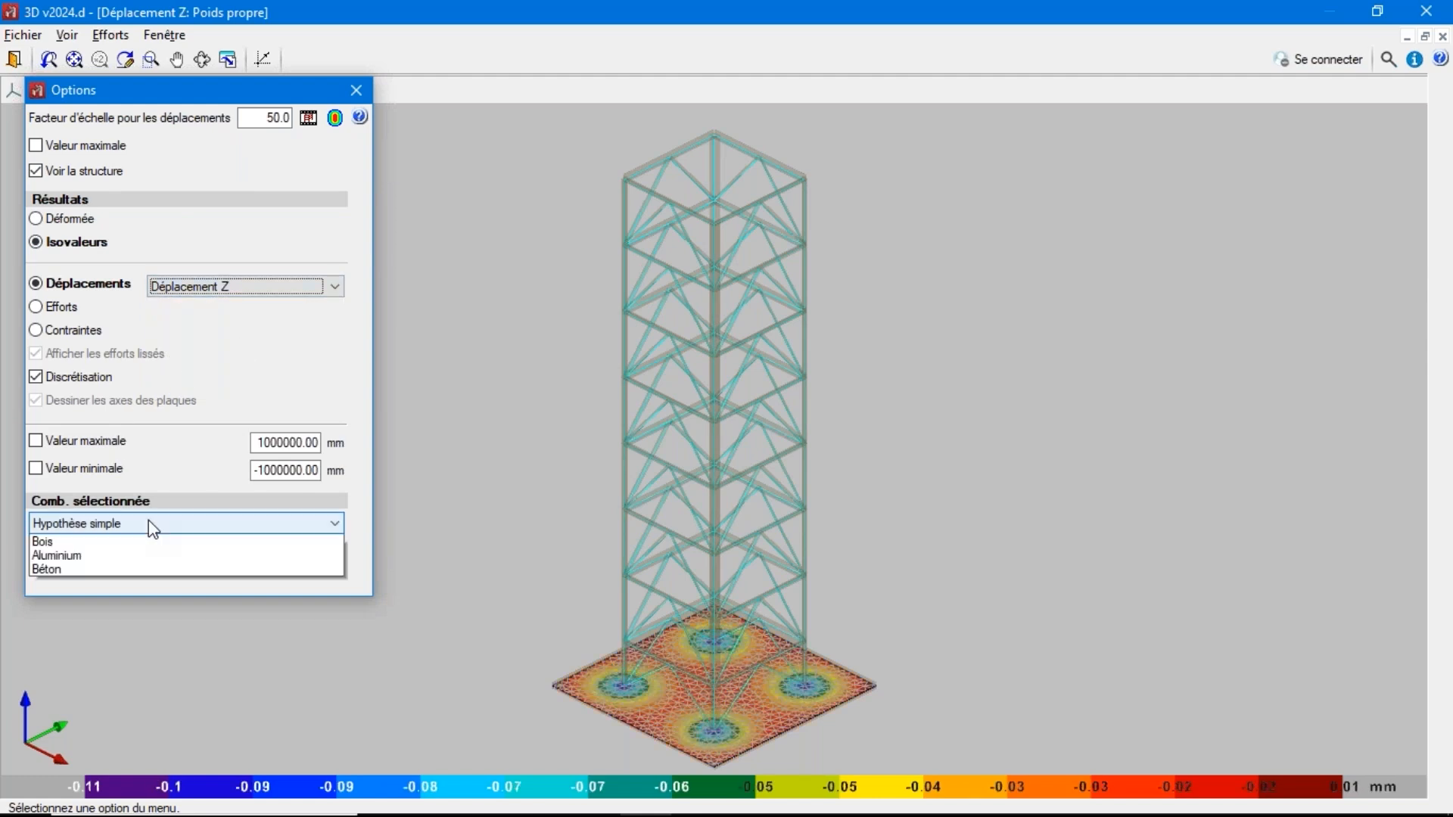
left_click(135, 585)
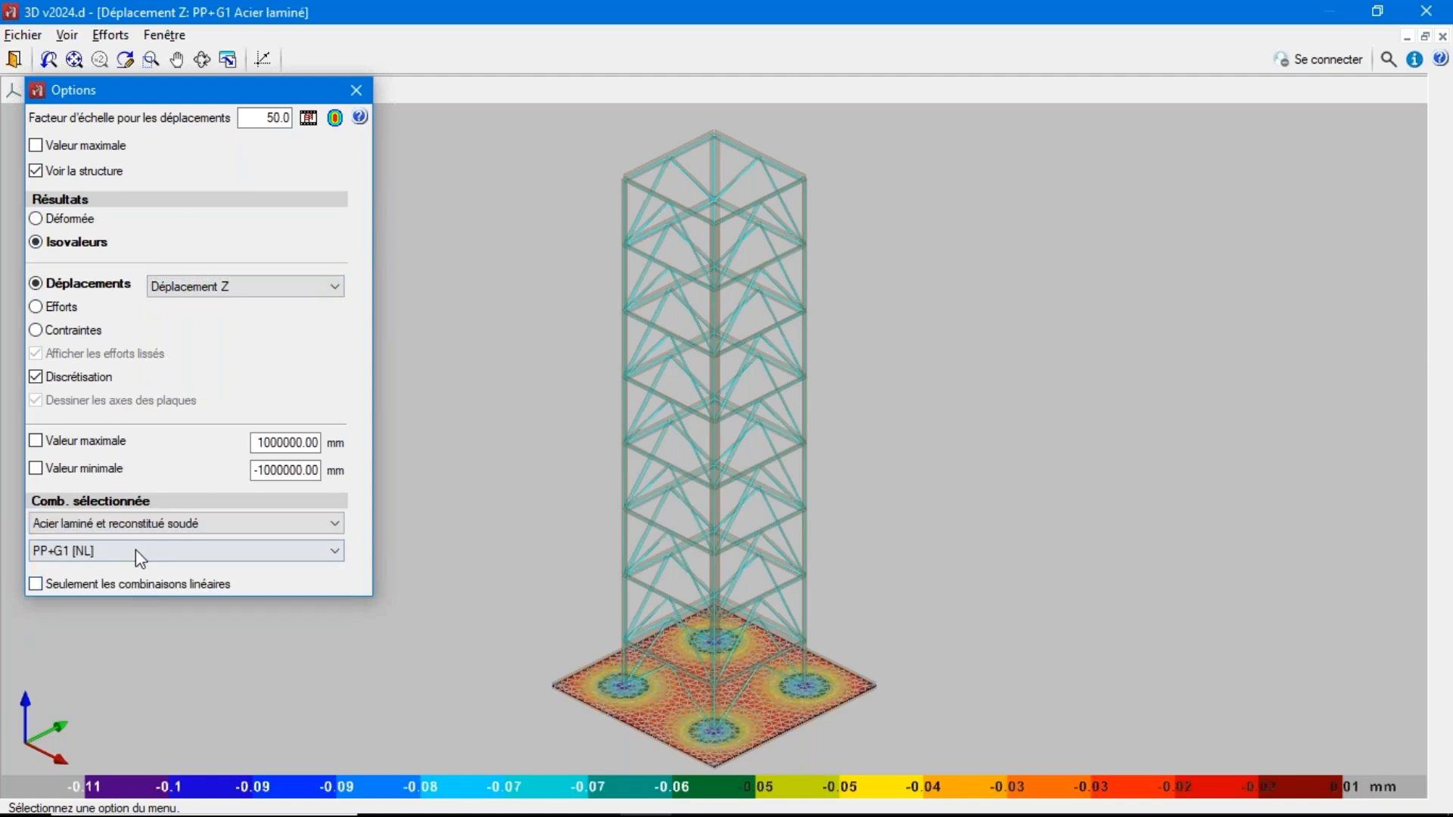
left_click(135, 550)
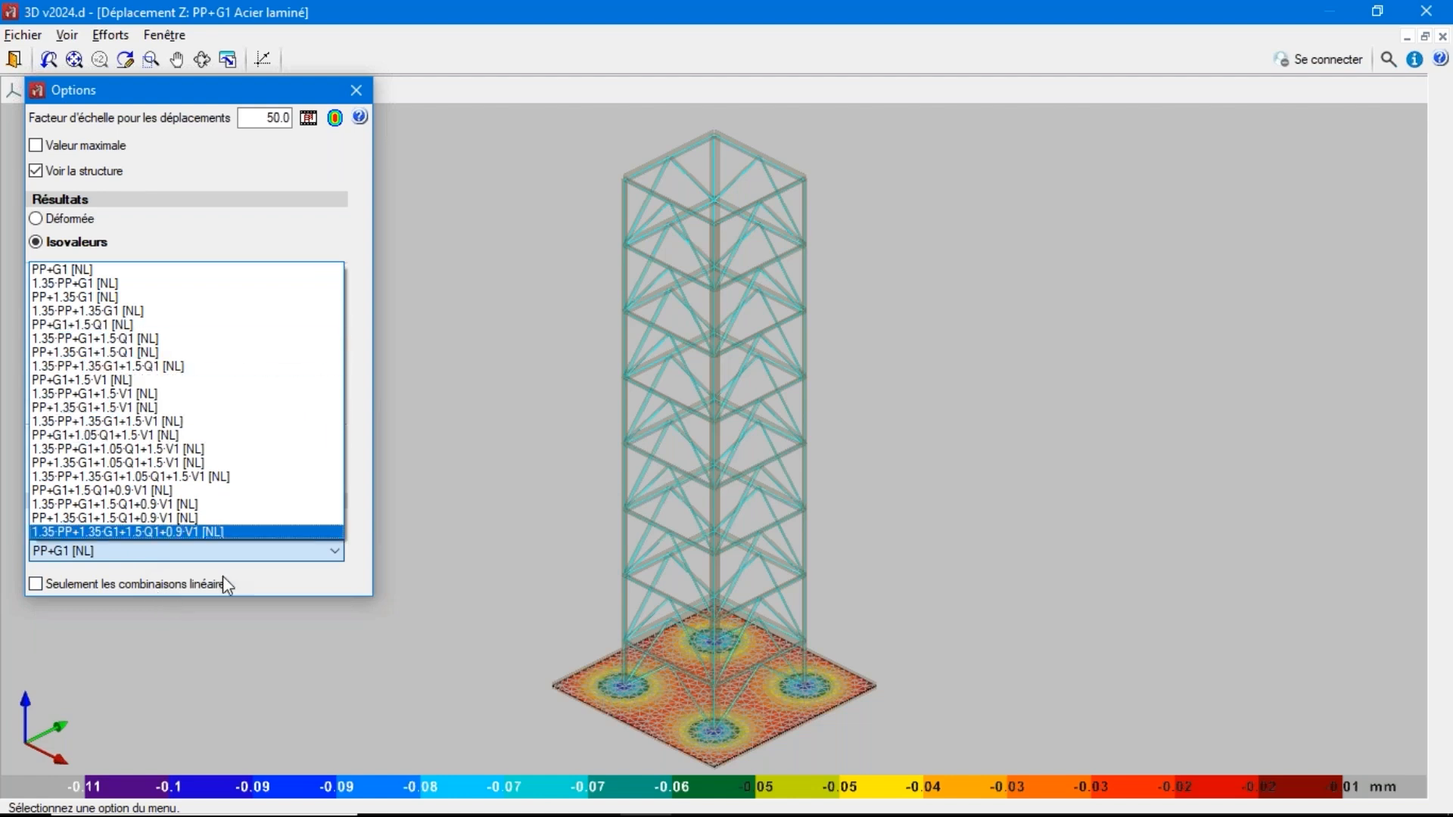
left_click(283, 597)
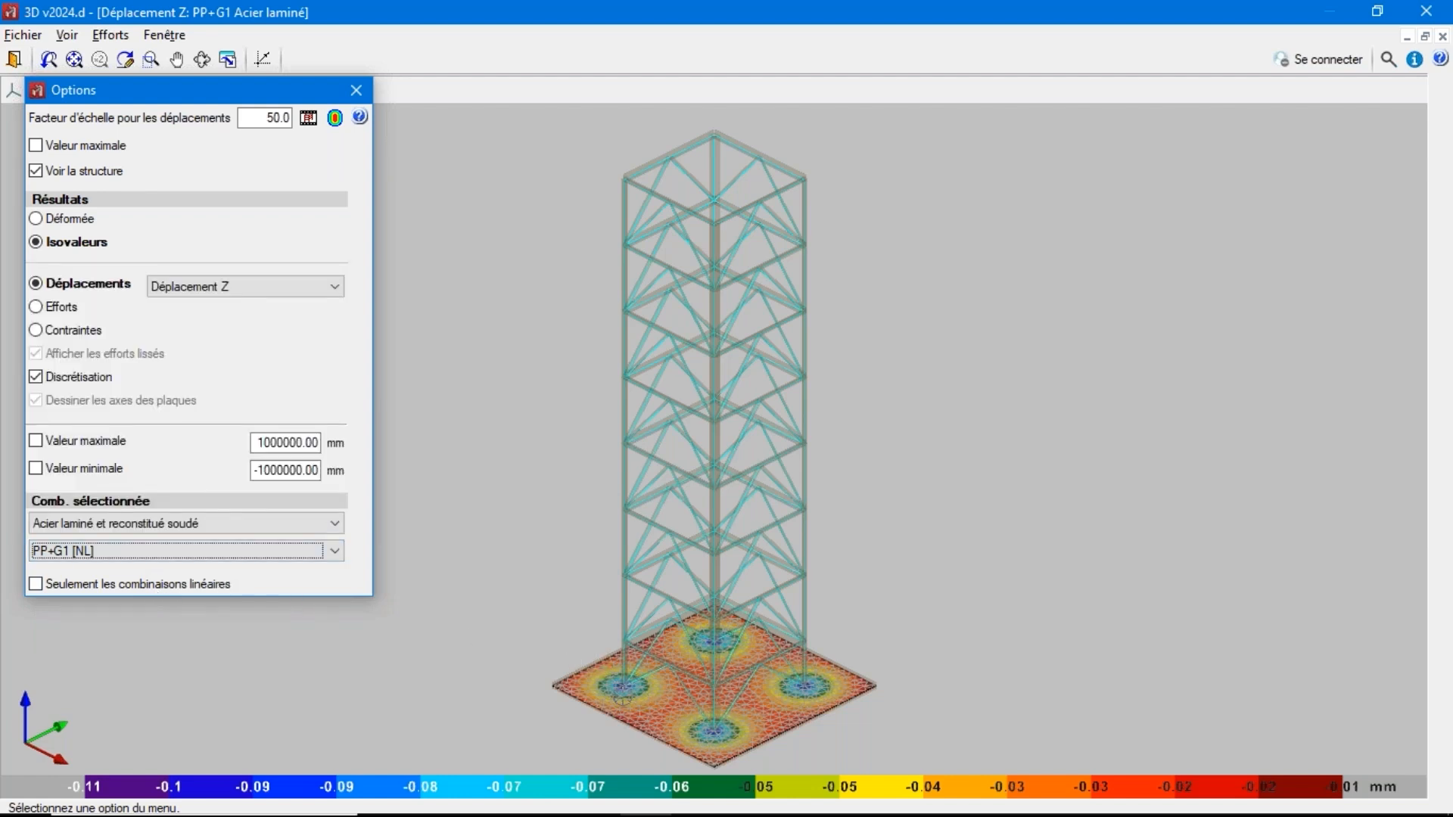
left_click(136, 553)
left_click(137, 533)
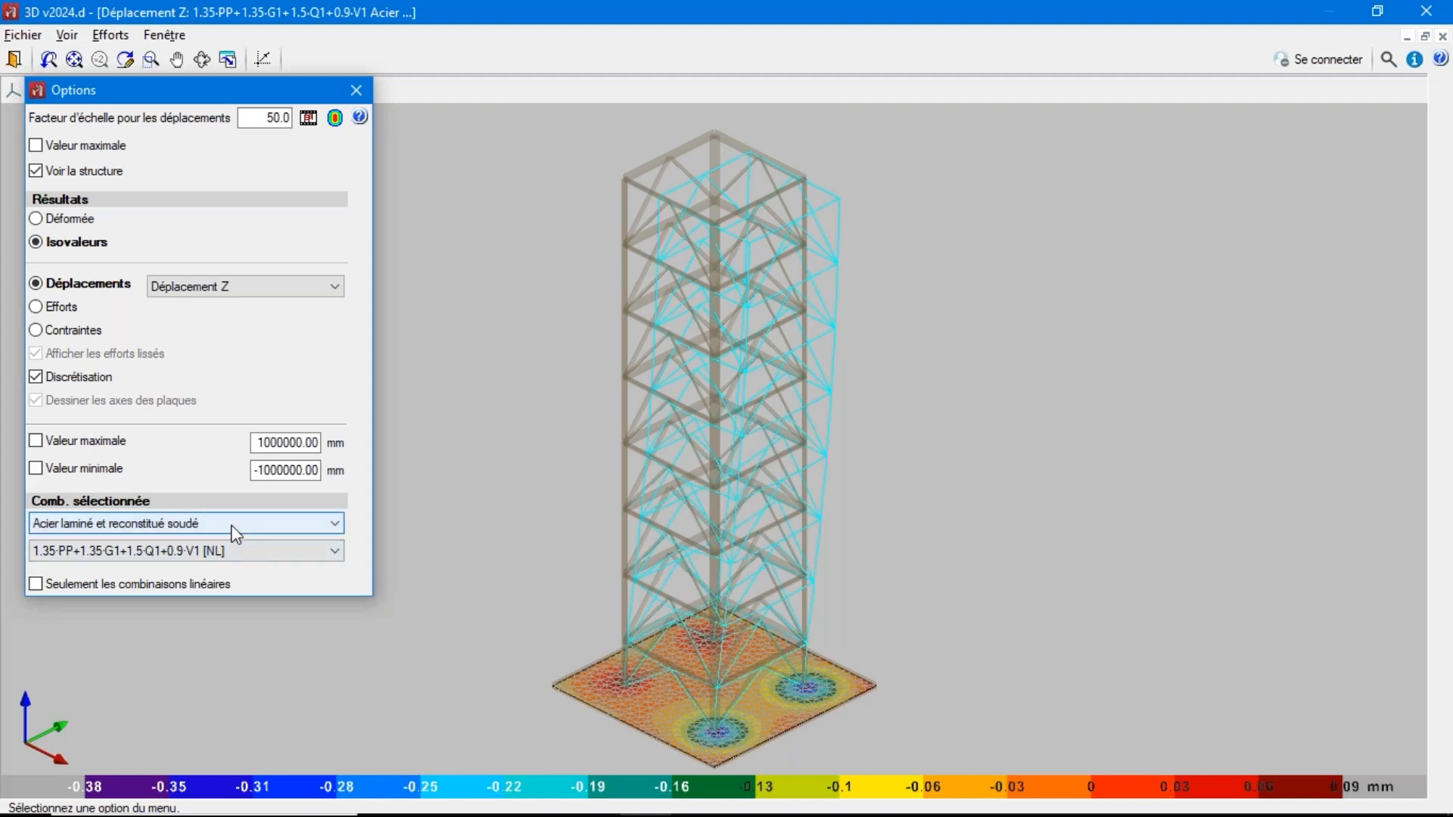
Switch the results to combination 1.35·PP+1.35·G1+1.05·Q1+1.5·V1 [NL] and examine the Z displacements of the base slab
left_click(219, 557)
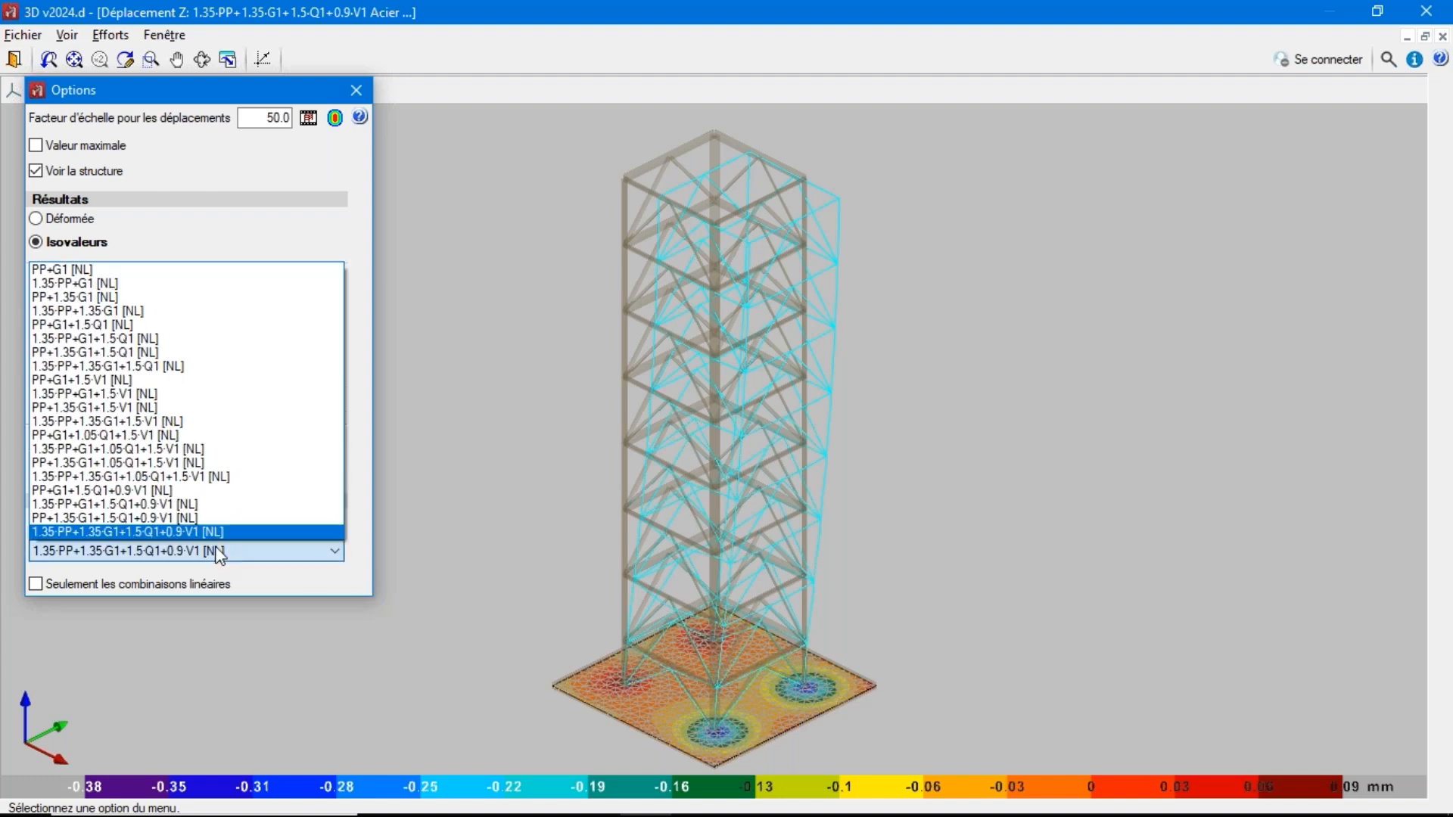
left_click(205, 476)
scroll(702, 398, "up", 3)
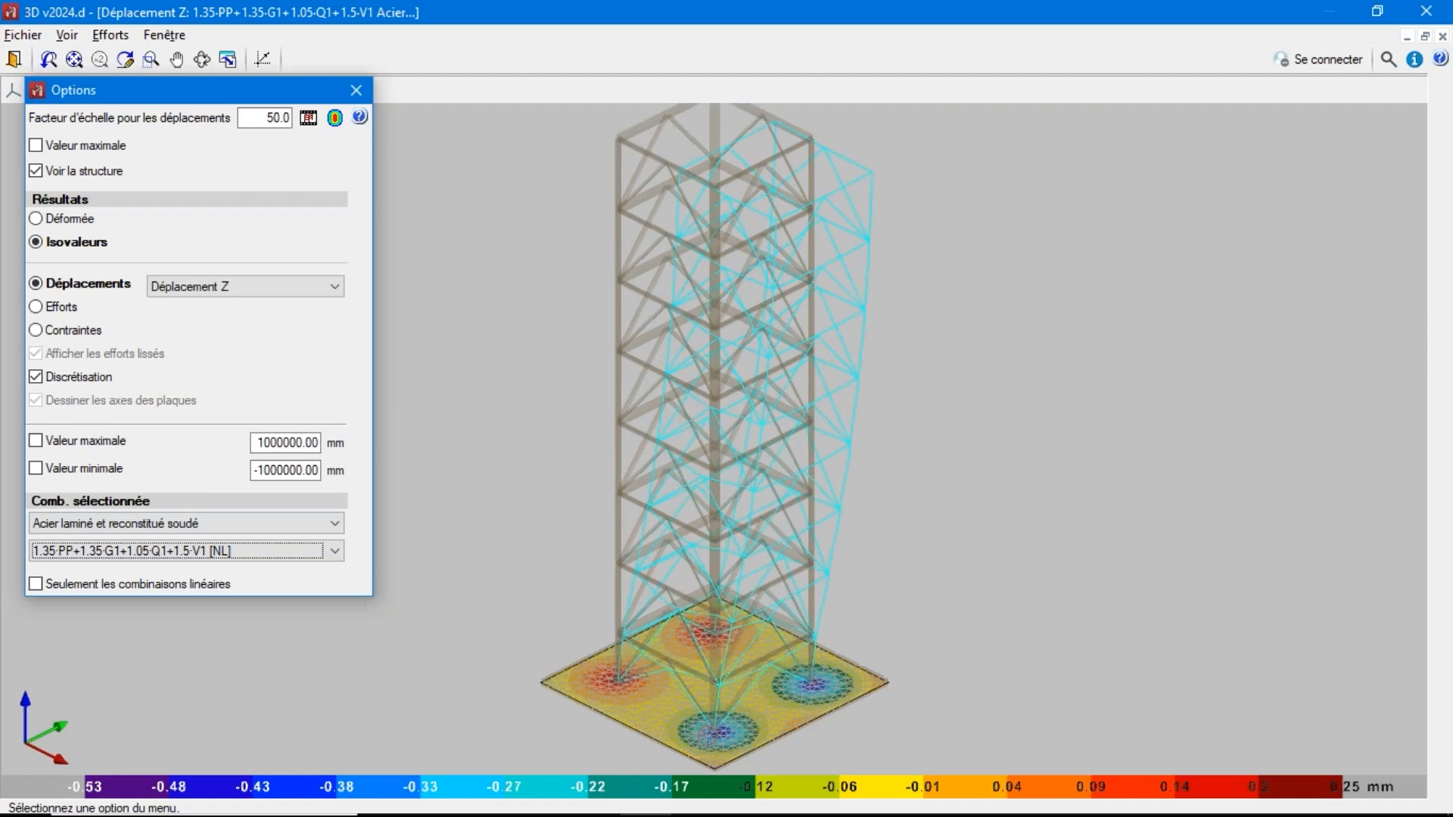
scroll(702, 397, "down", 2)
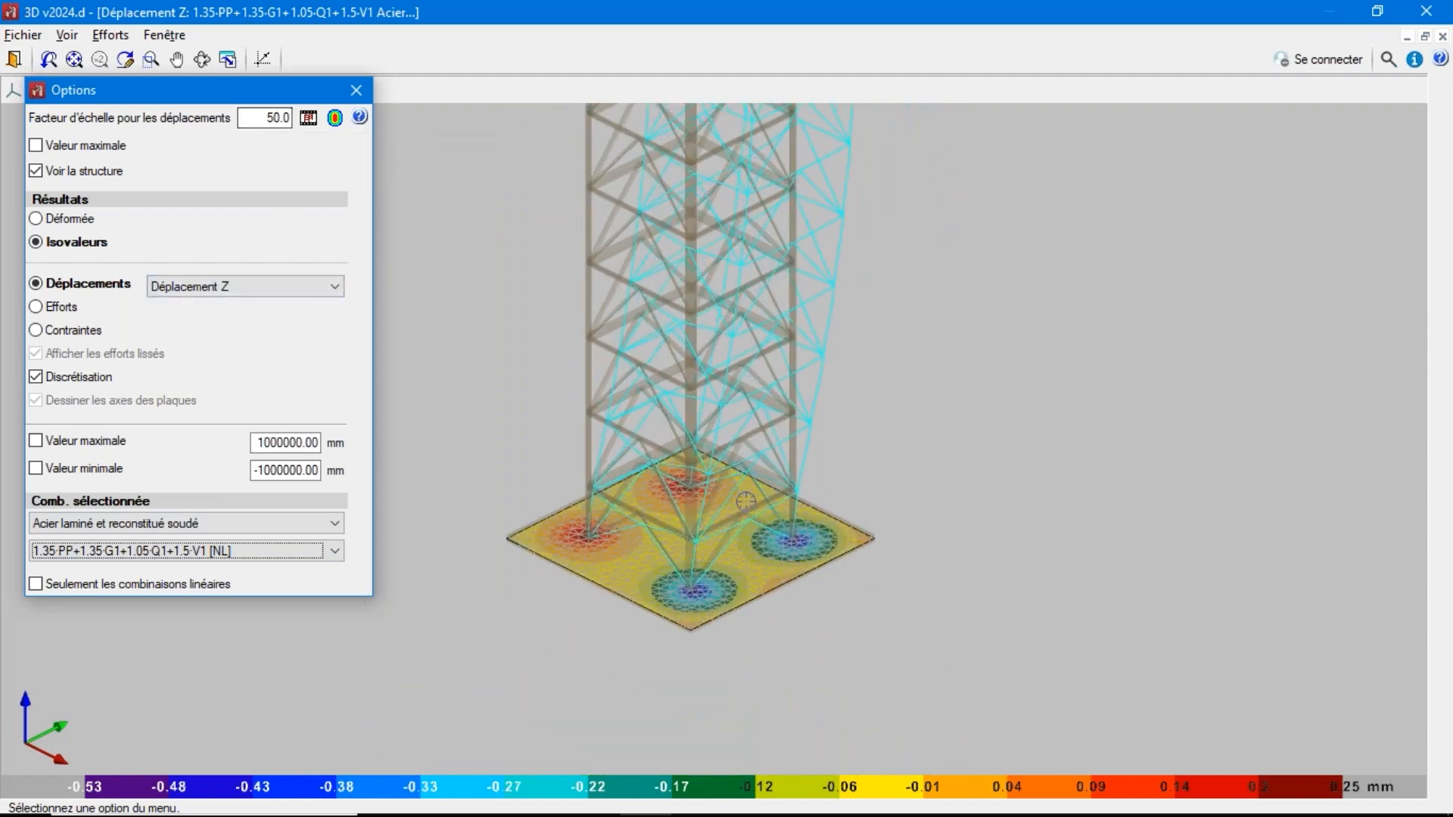
scroll(573, 308, "up", 3)
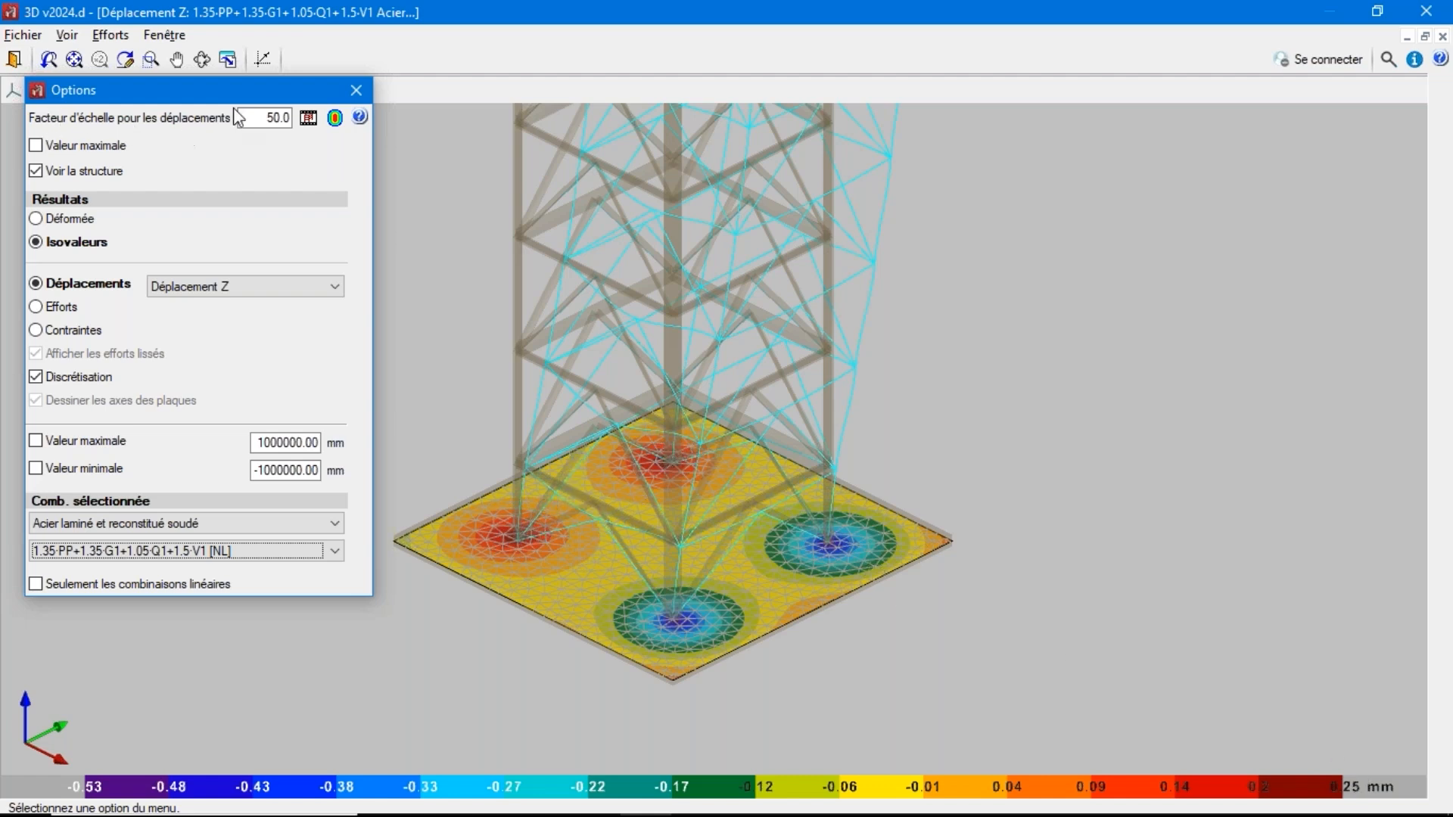
Play the deformation animation, examine the slab and lower tower from the side, and return to the model
left_click(308, 119)
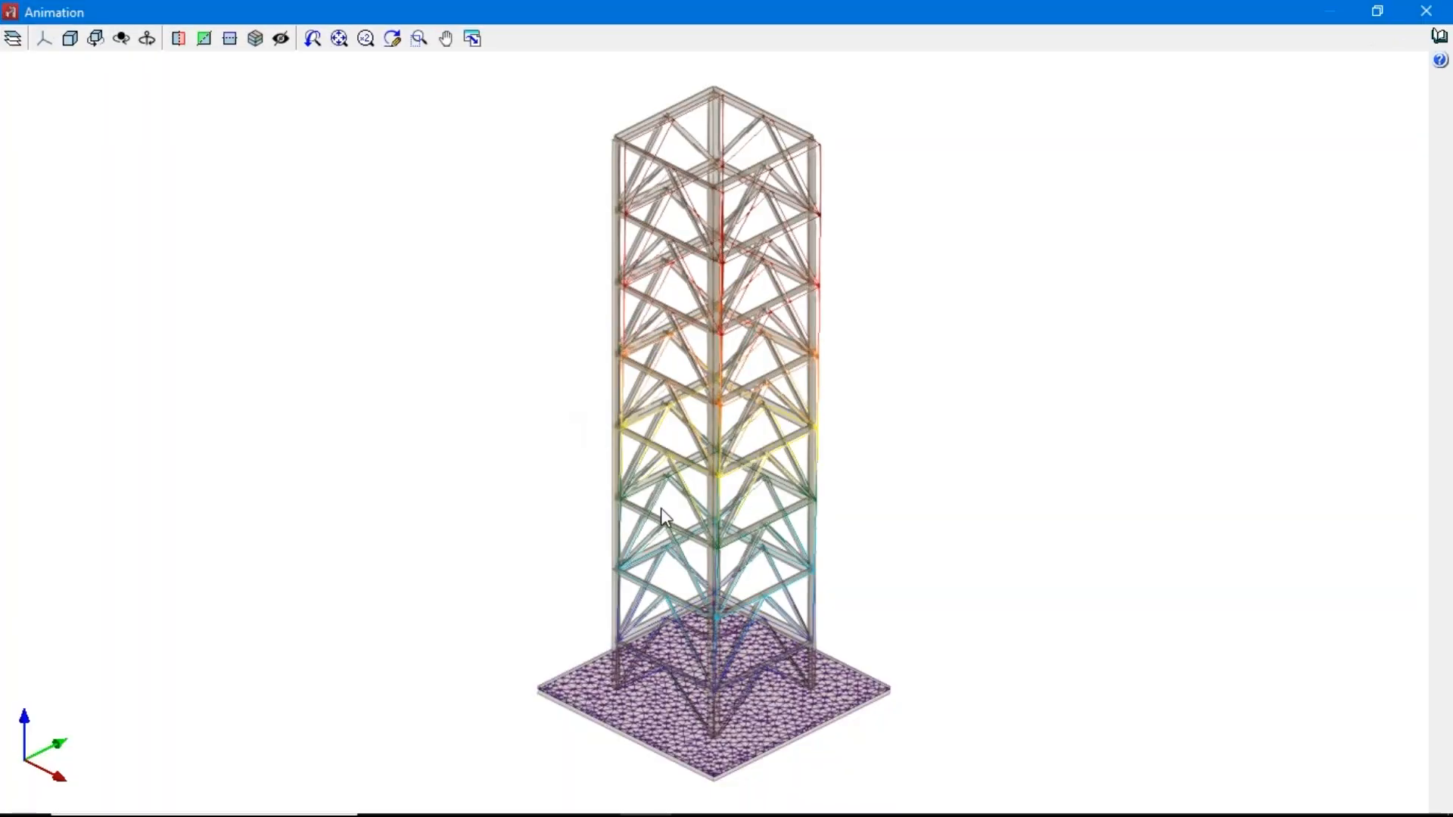
middle_click_drag(661, 512, 862, 636, "shift")
scroll(673, 755, "up", 5)
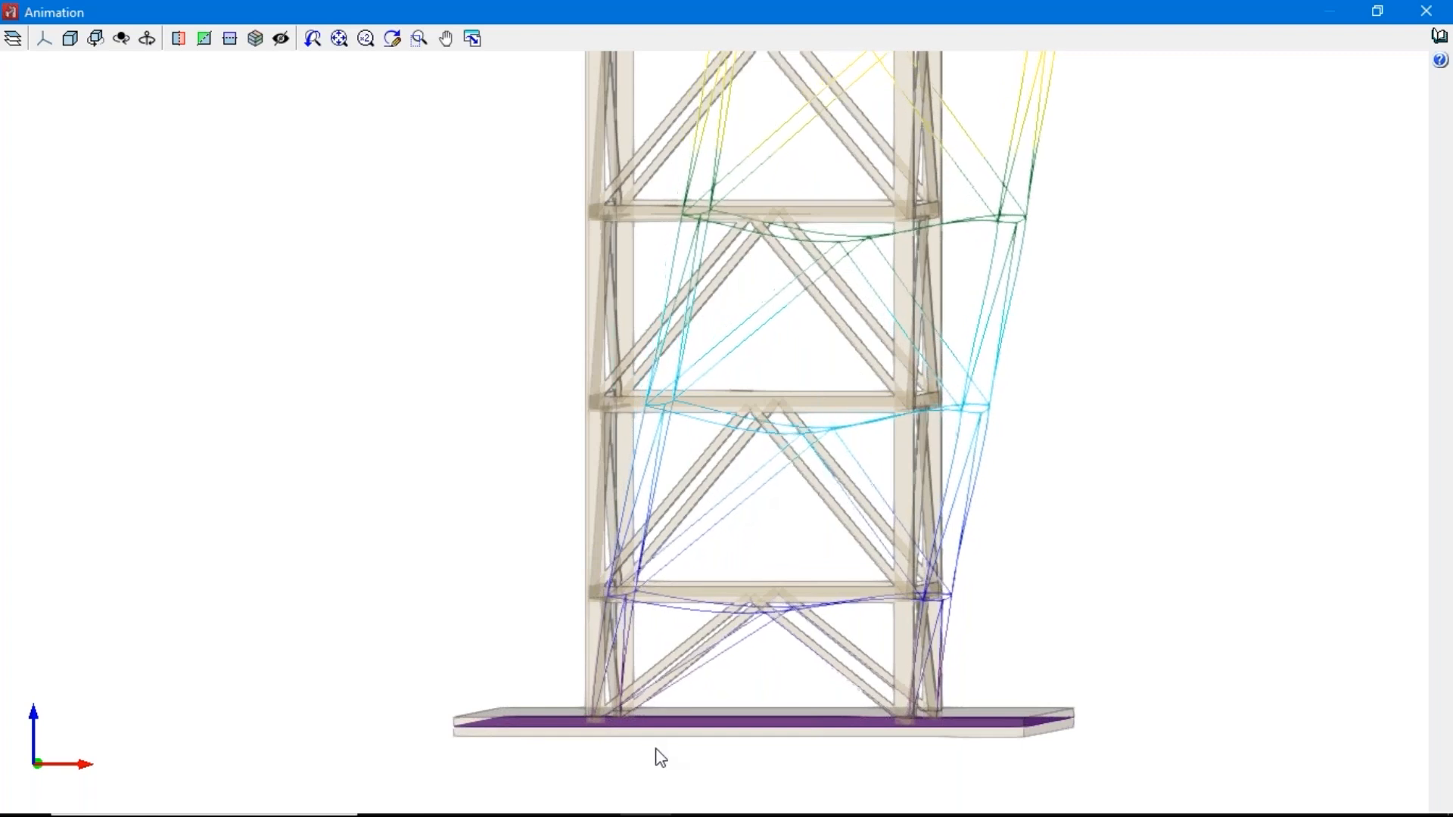
scroll(629, 752, "up", 3)
middle_click_drag(601, 732, 610, 736, "shift")
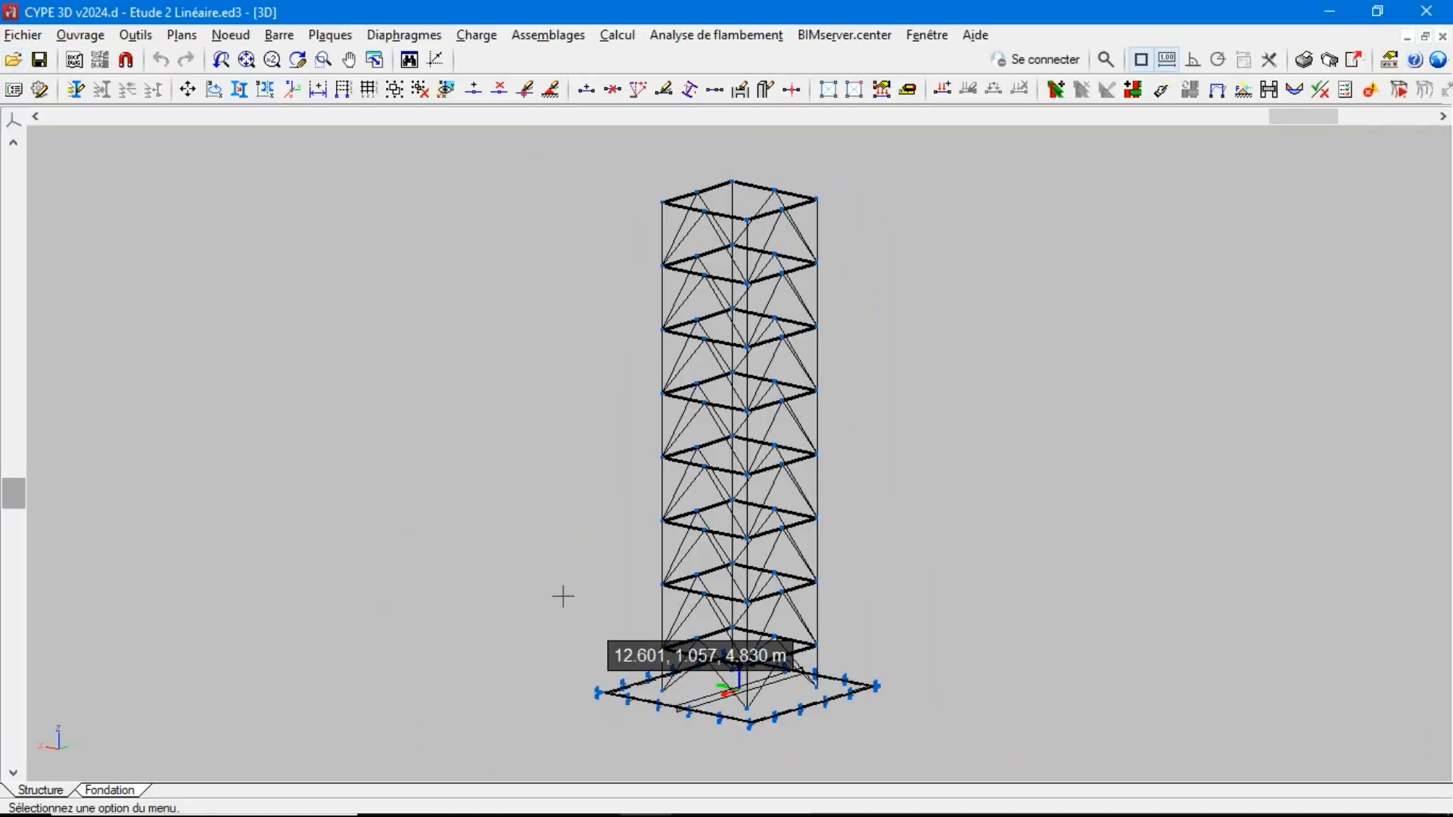
Open the Etude 2 Non Linéaire project from the file manager
left_click(23, 35)
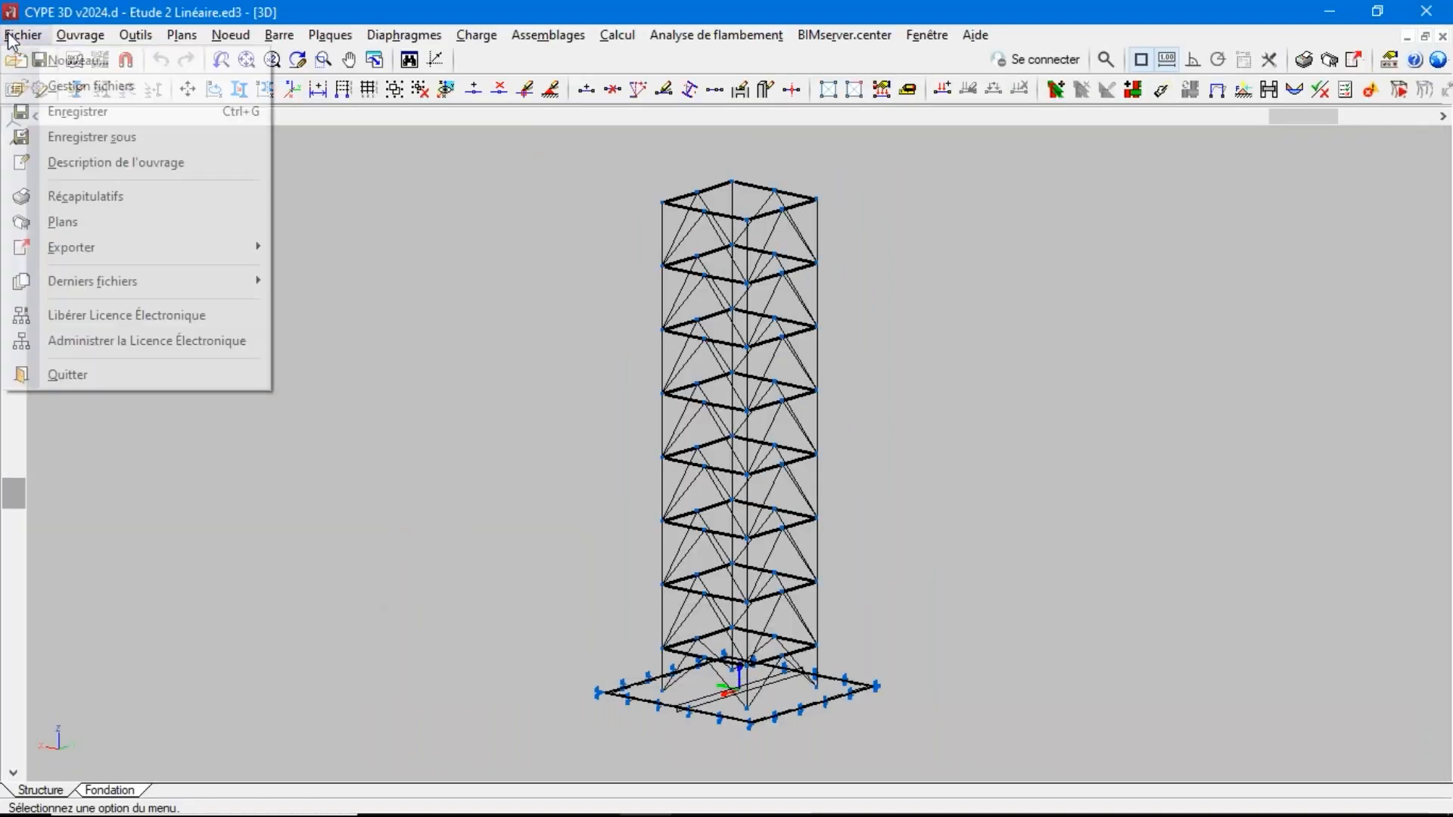
left_click(54, 88)
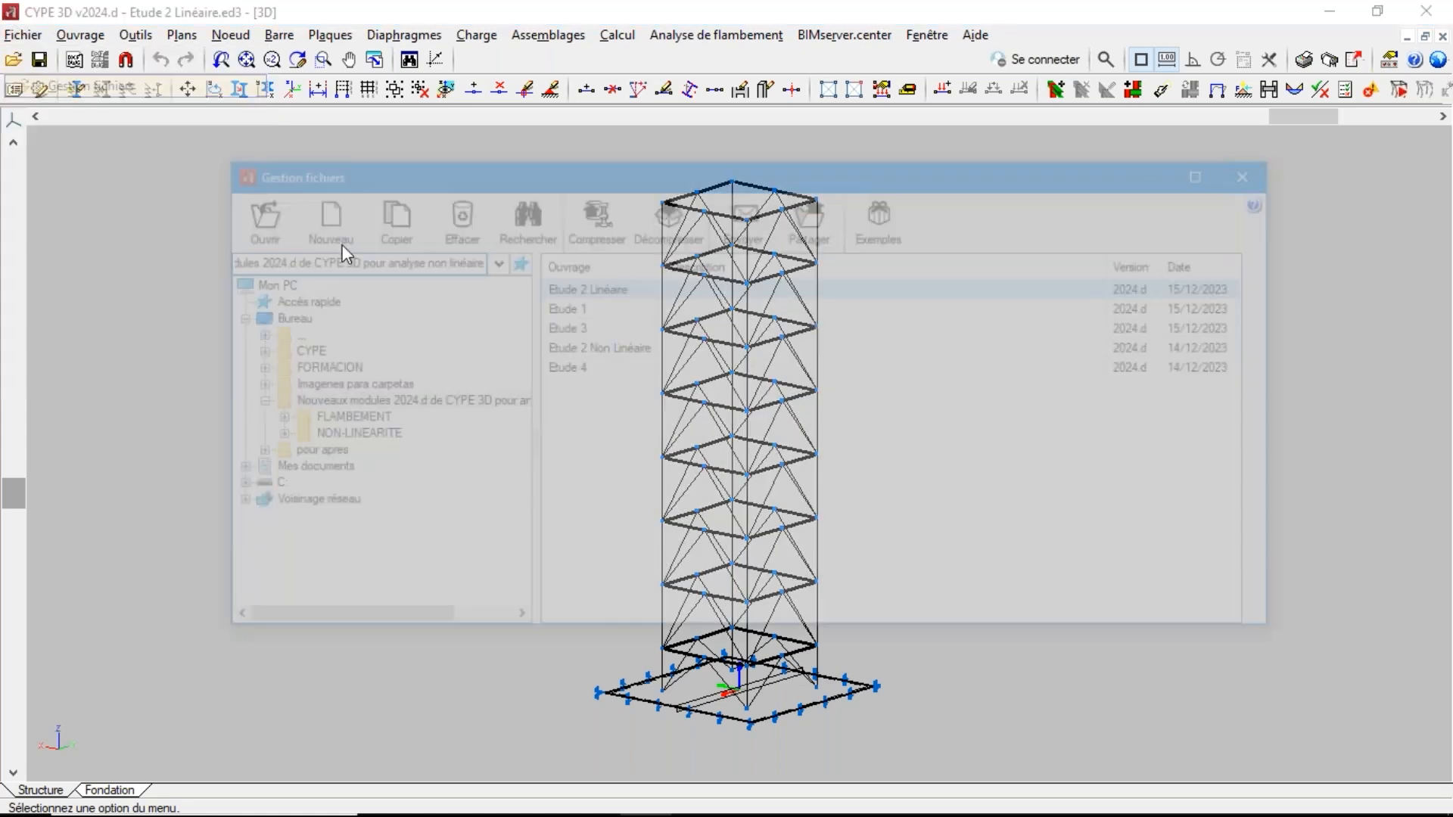
double_click(615, 349)
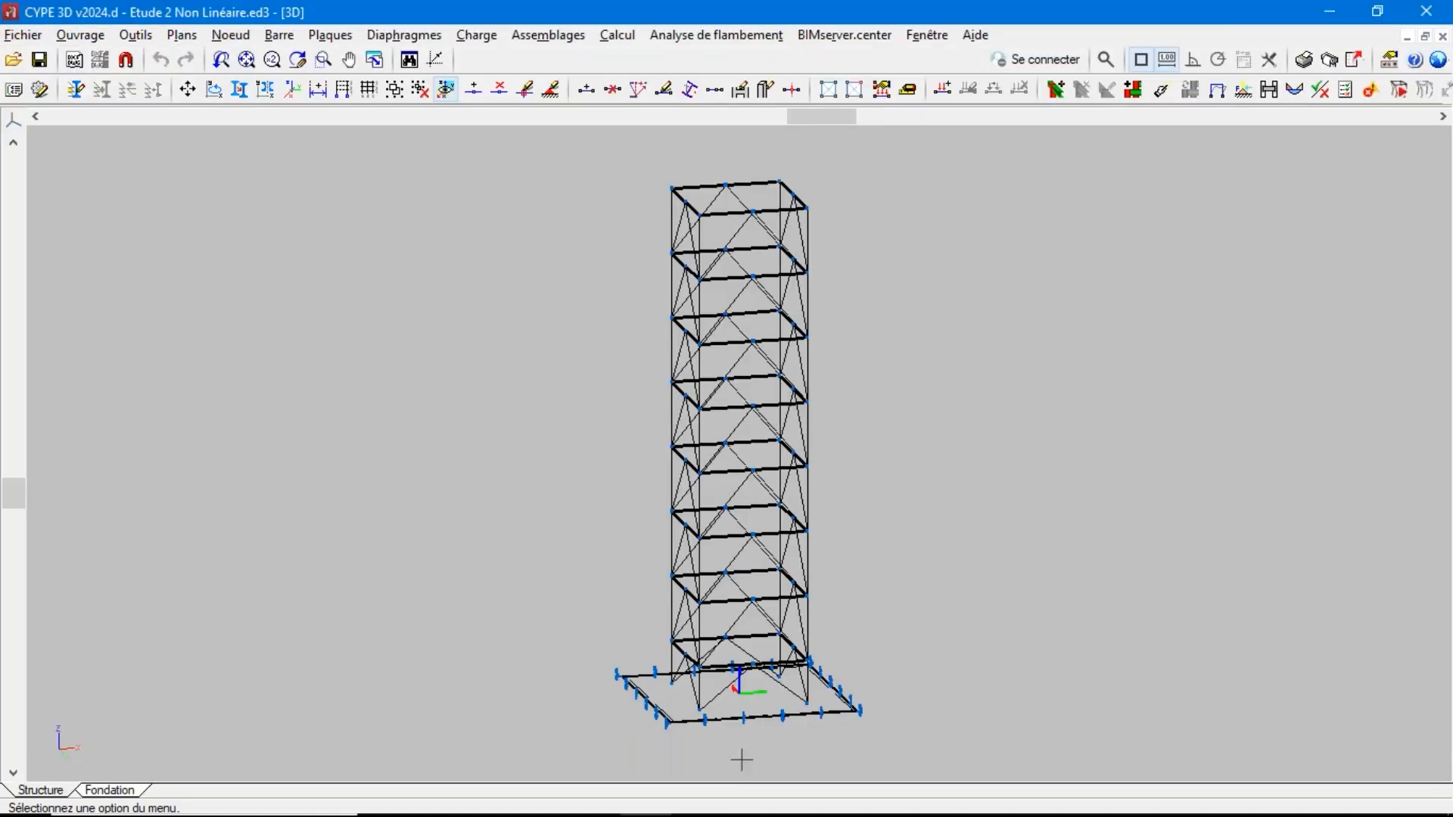
left_click(626, 35)
left_click(527, 10)
Review the section description and soil reaction behaviour of the base slab in the non-linear study, and cancel without changes
left_click(330, 35)
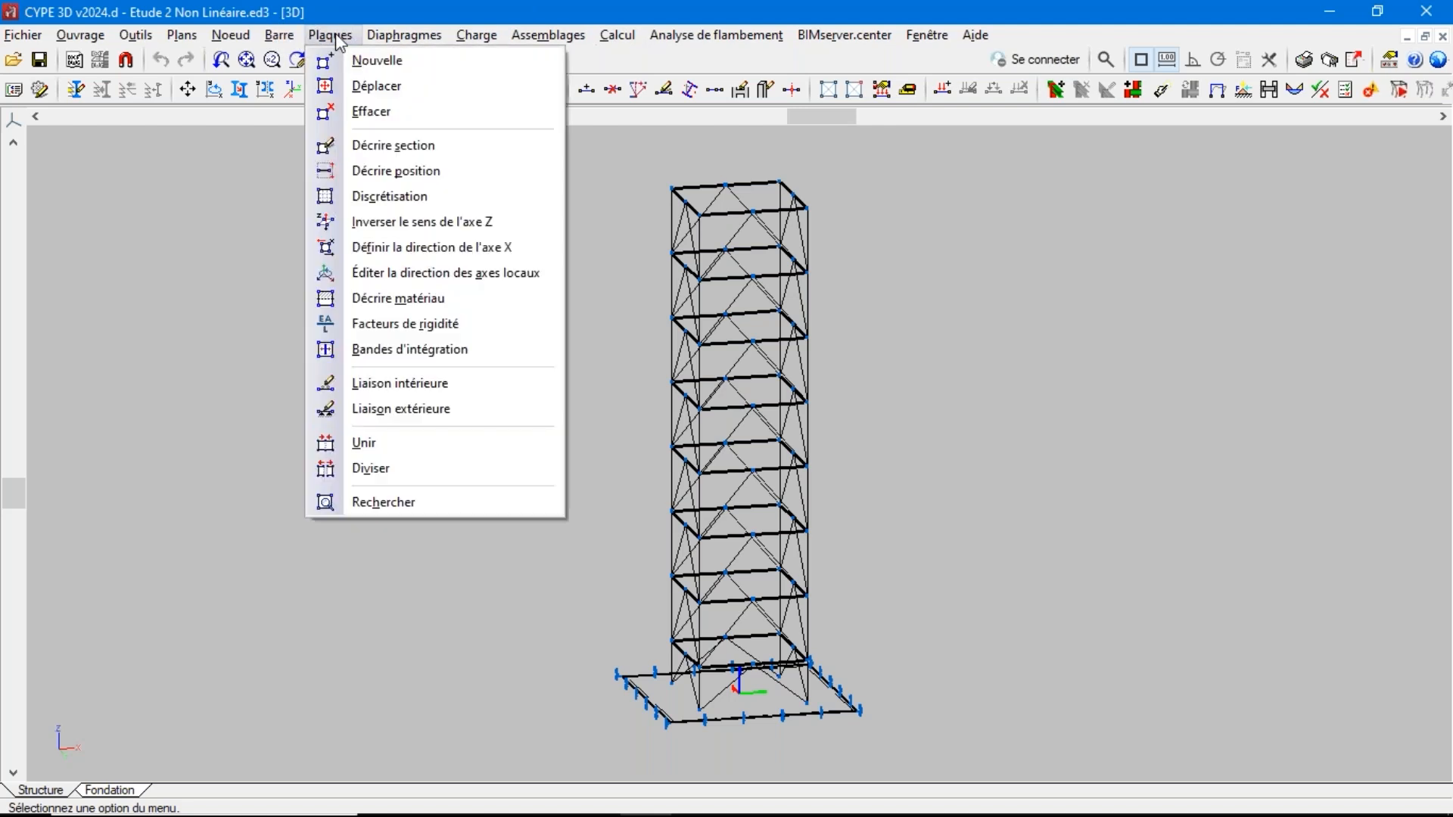
left_click(393, 146)
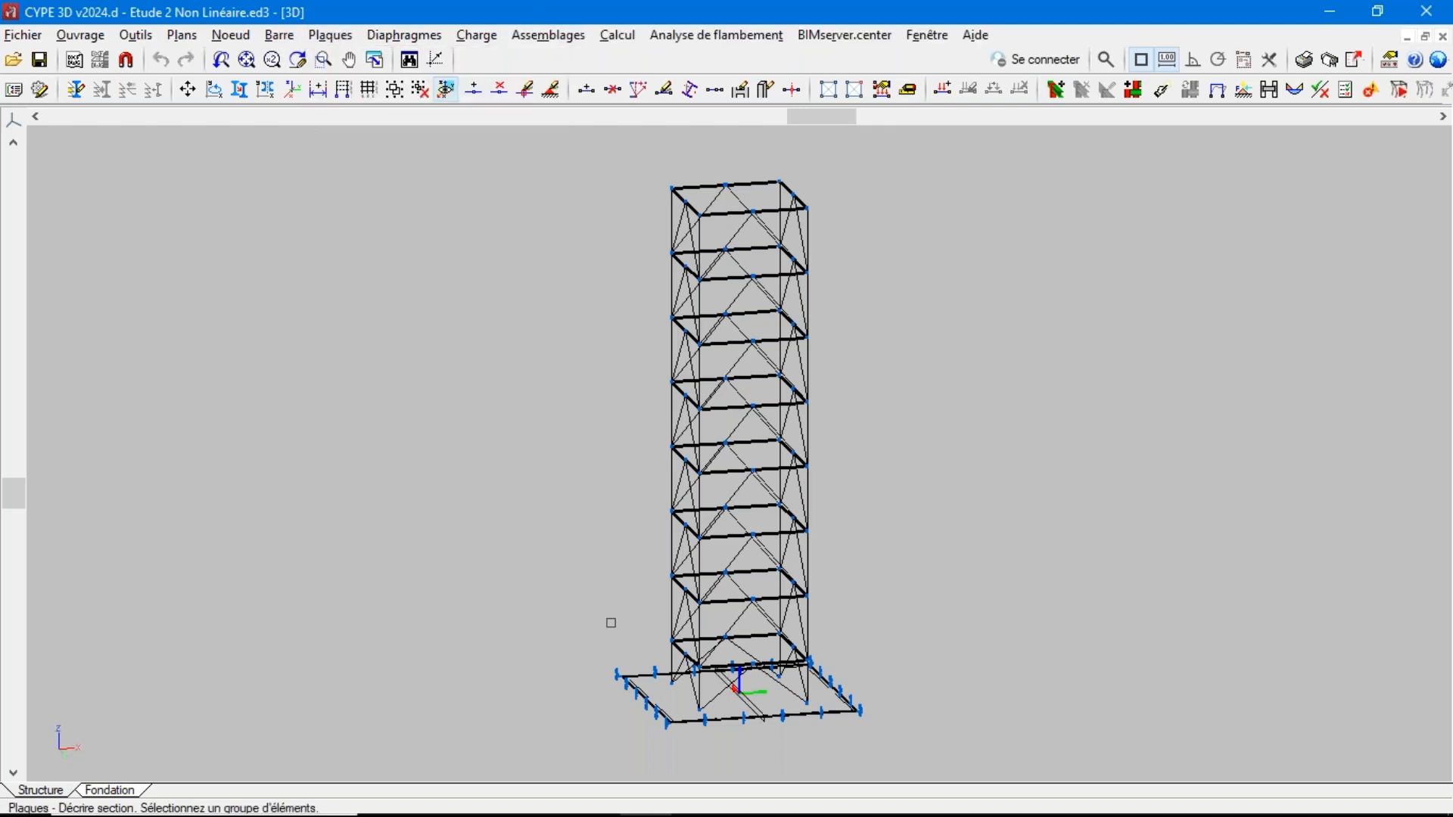
right_click(632, 680)
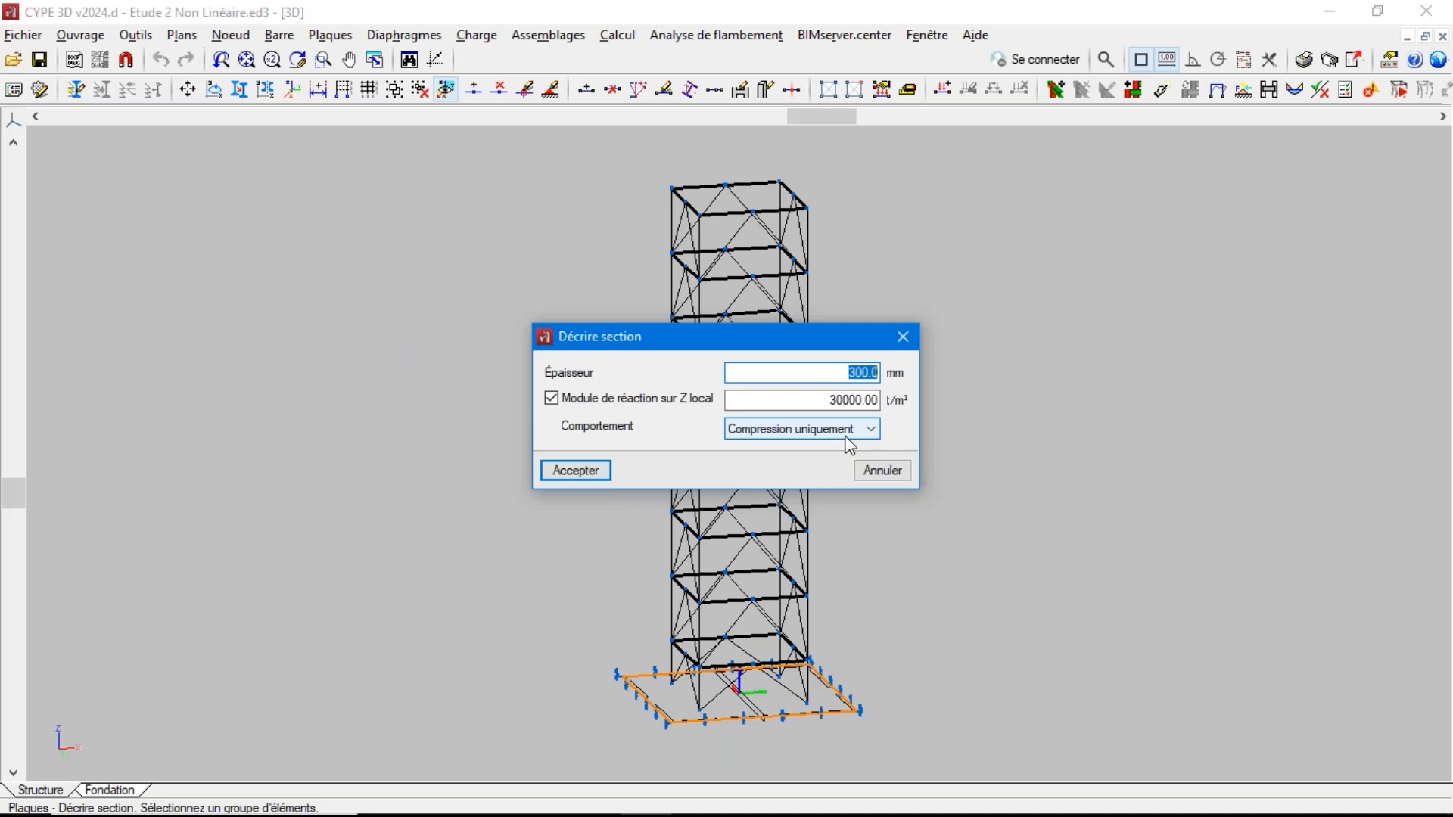
left_click(876, 475)
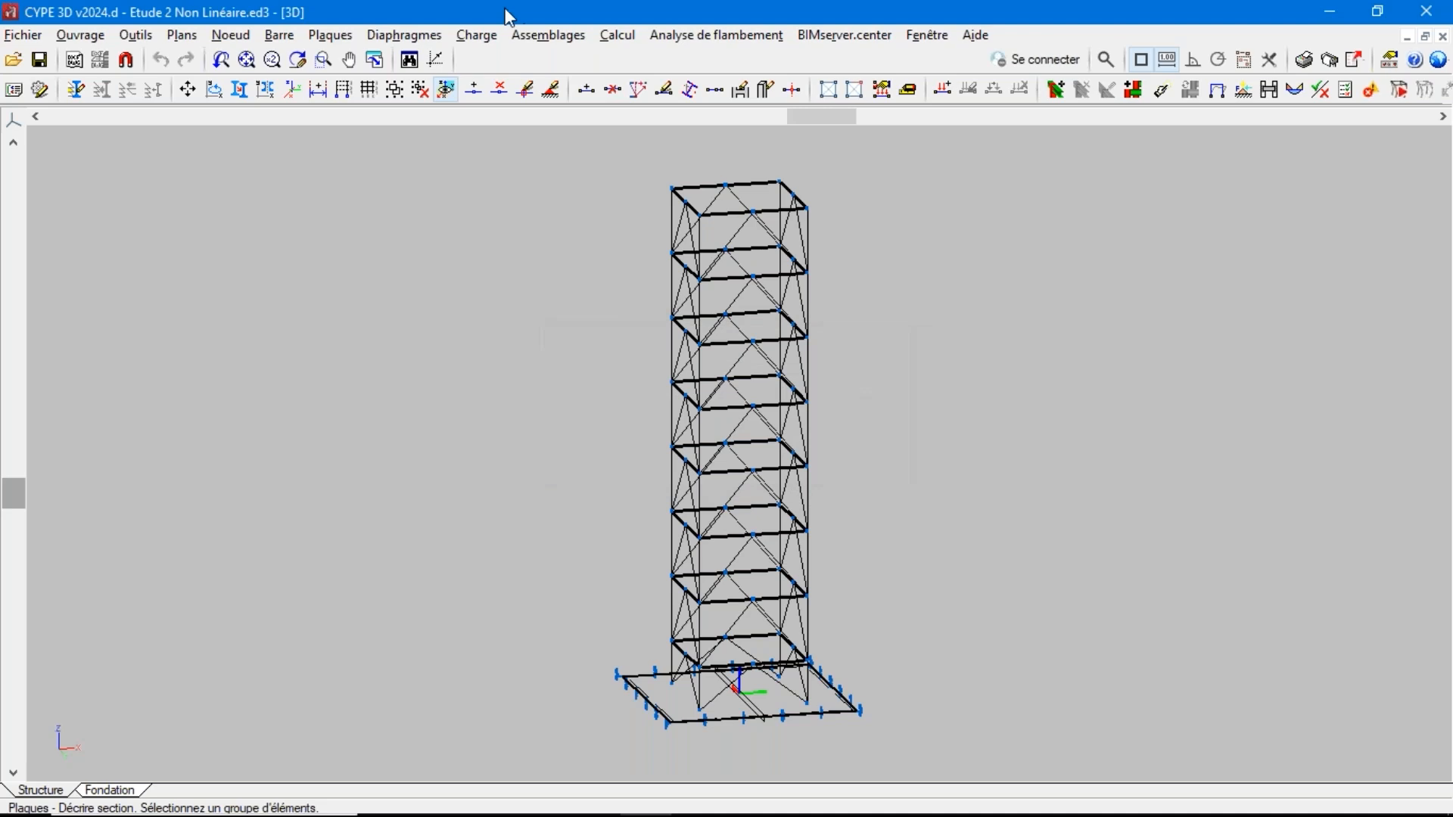
Open the deformed shape and isovalue results with a displacement scale factor of 50, and show the structure
left_click(626, 42)
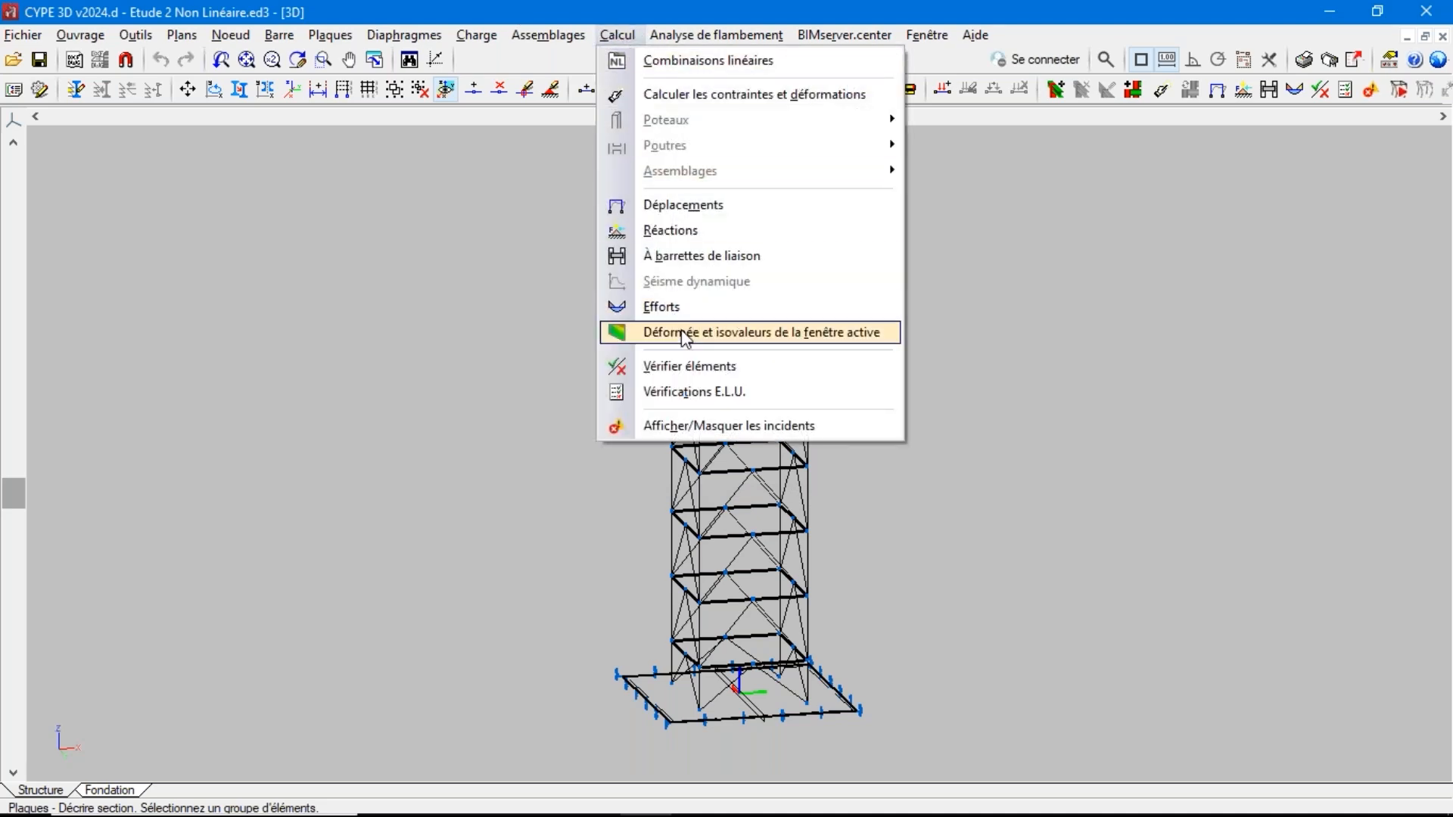
left_click(685, 334)
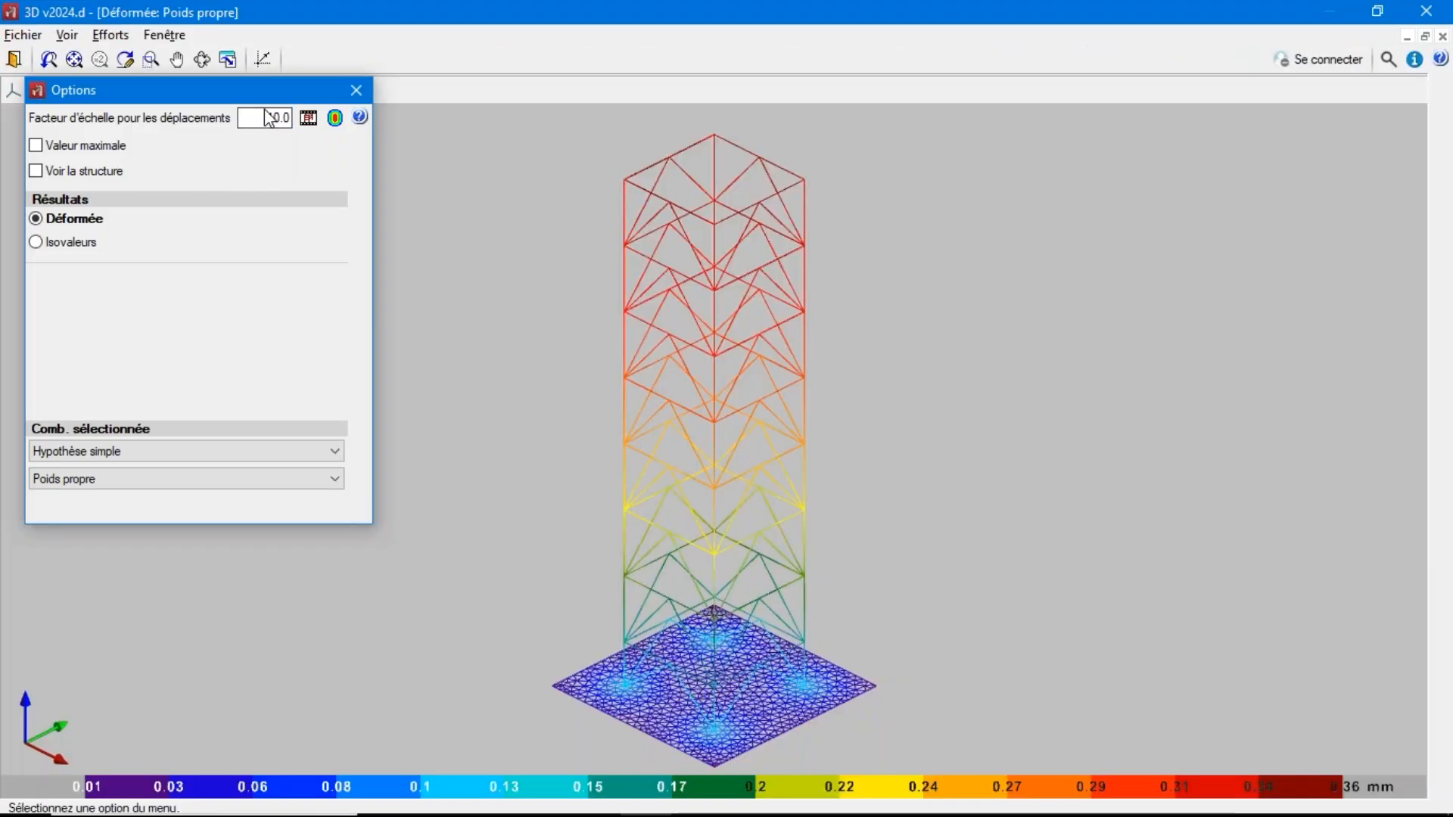
double_click(268, 117)
type("50")
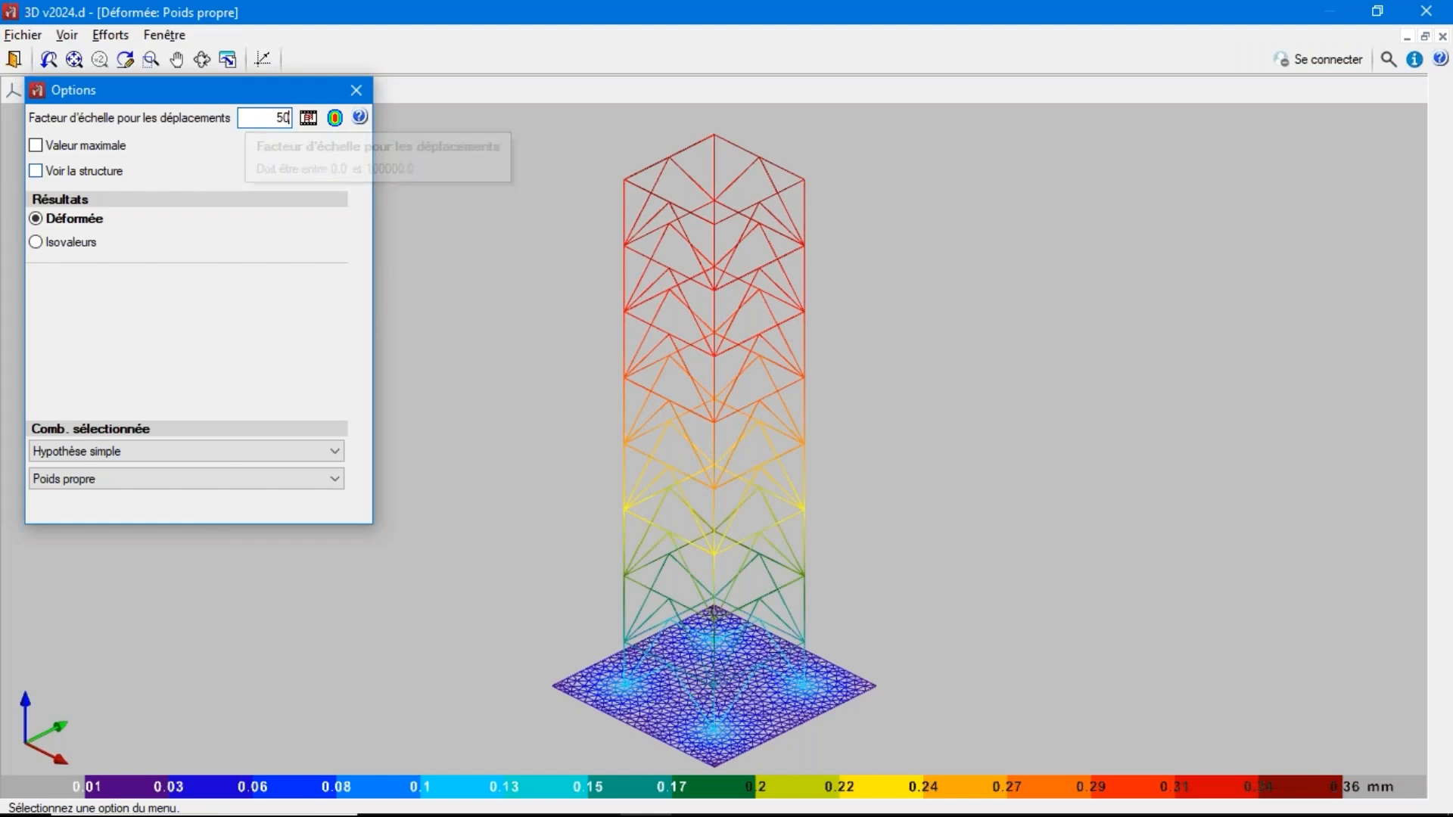
left_click(83, 171)
Display isovalues of Déplacement Z for the Acier laminé et reconstitué soudé combinations
left_click(66, 243)
left_click(288, 280)
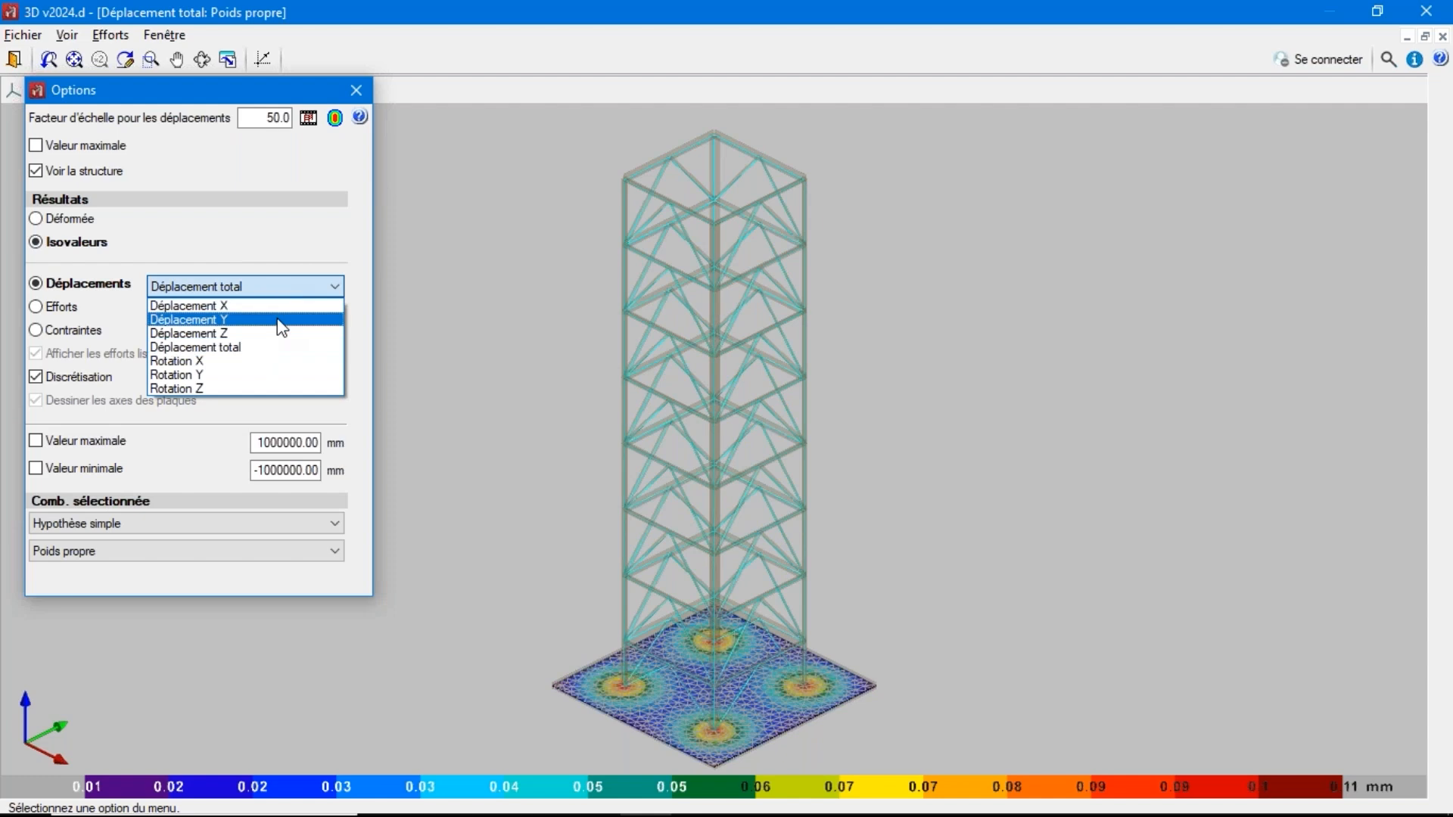
left_click(125, 526)
left_click(132, 585)
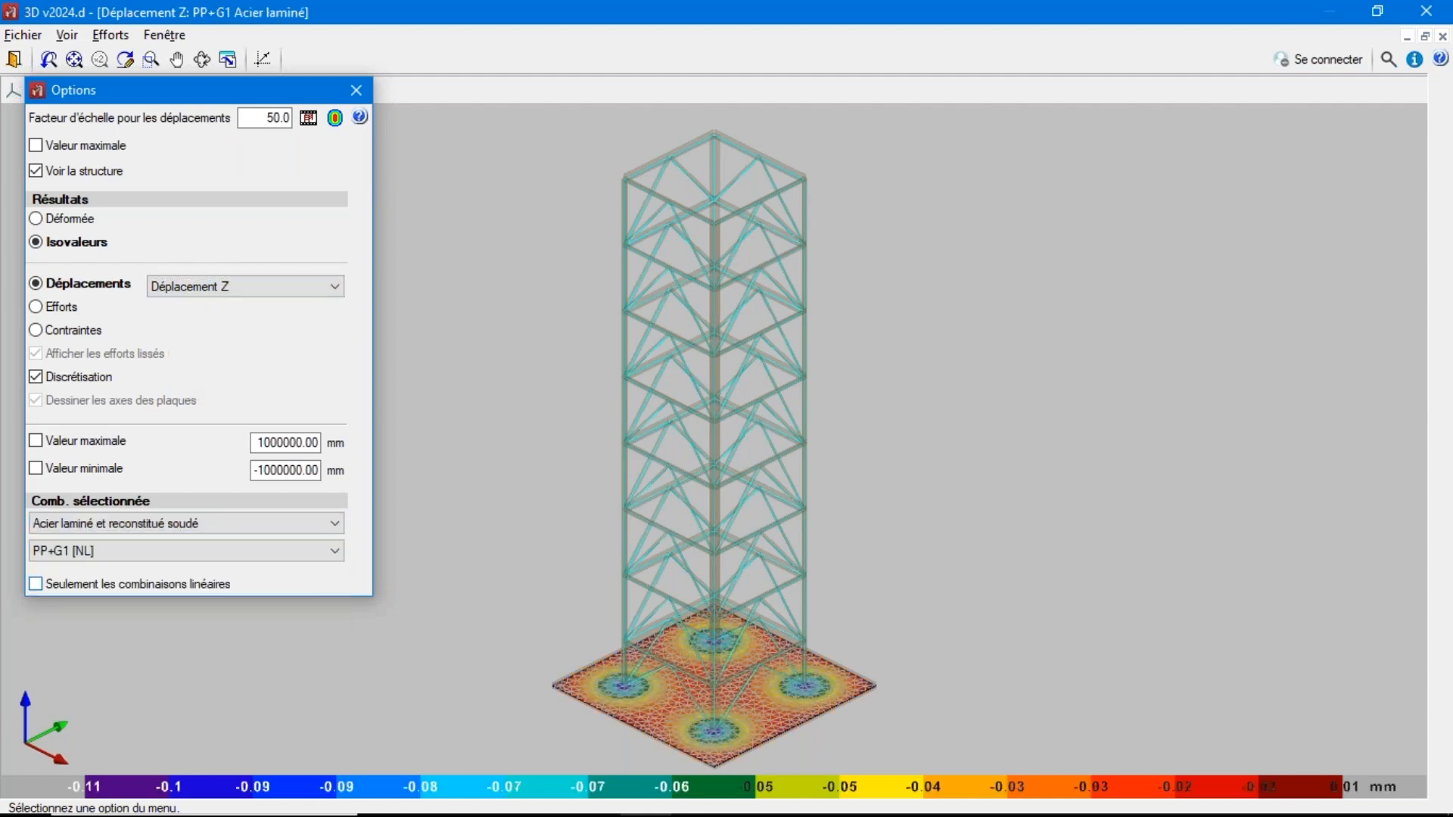
Switch the isovalues to combination 1.35·PP+1.35·G1+1.05·Q1+1.5·V1 [NL] and examine the Z displacements of the compression-only base slab
left_click(128, 556)
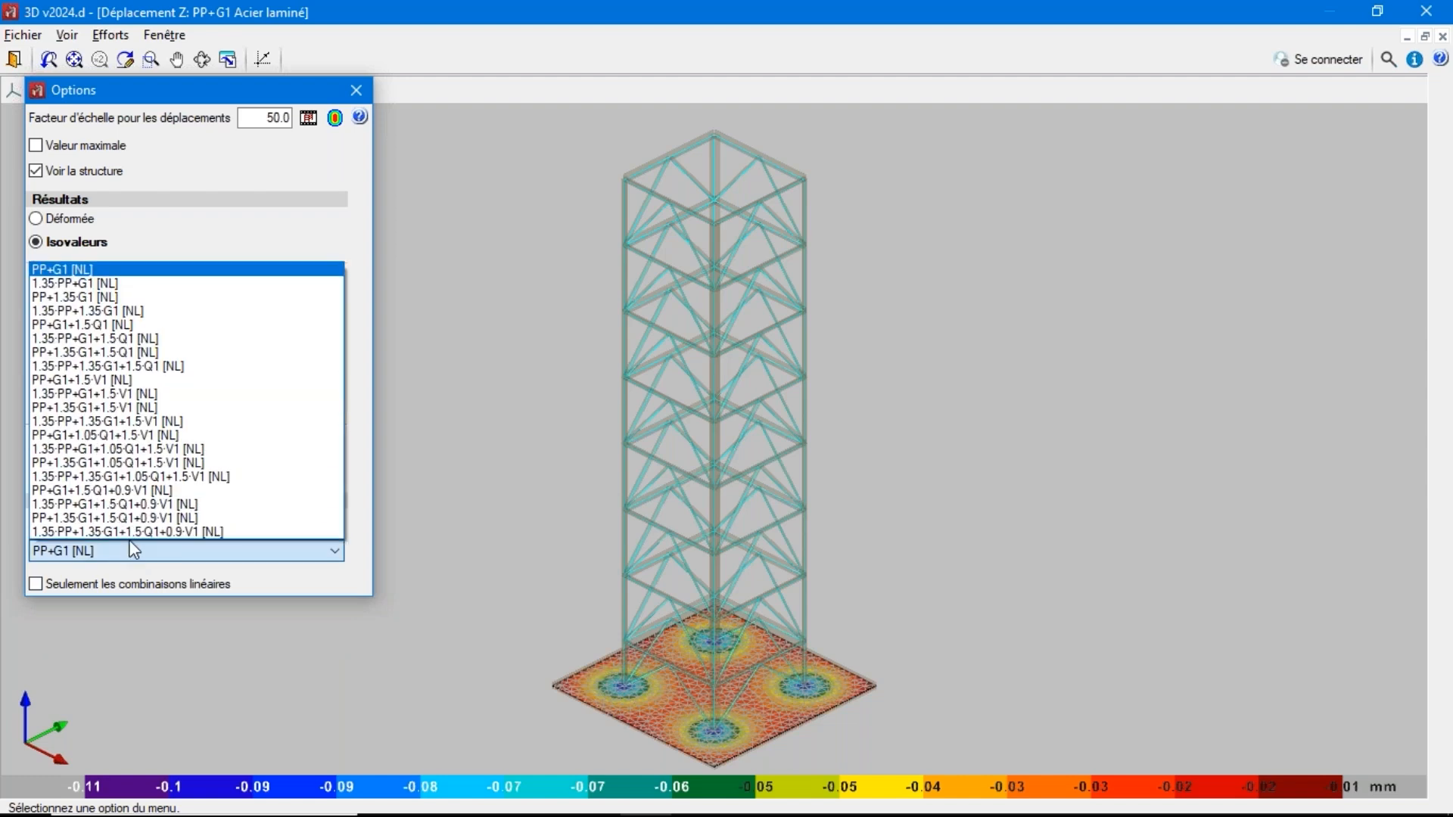
left_click(133, 532)
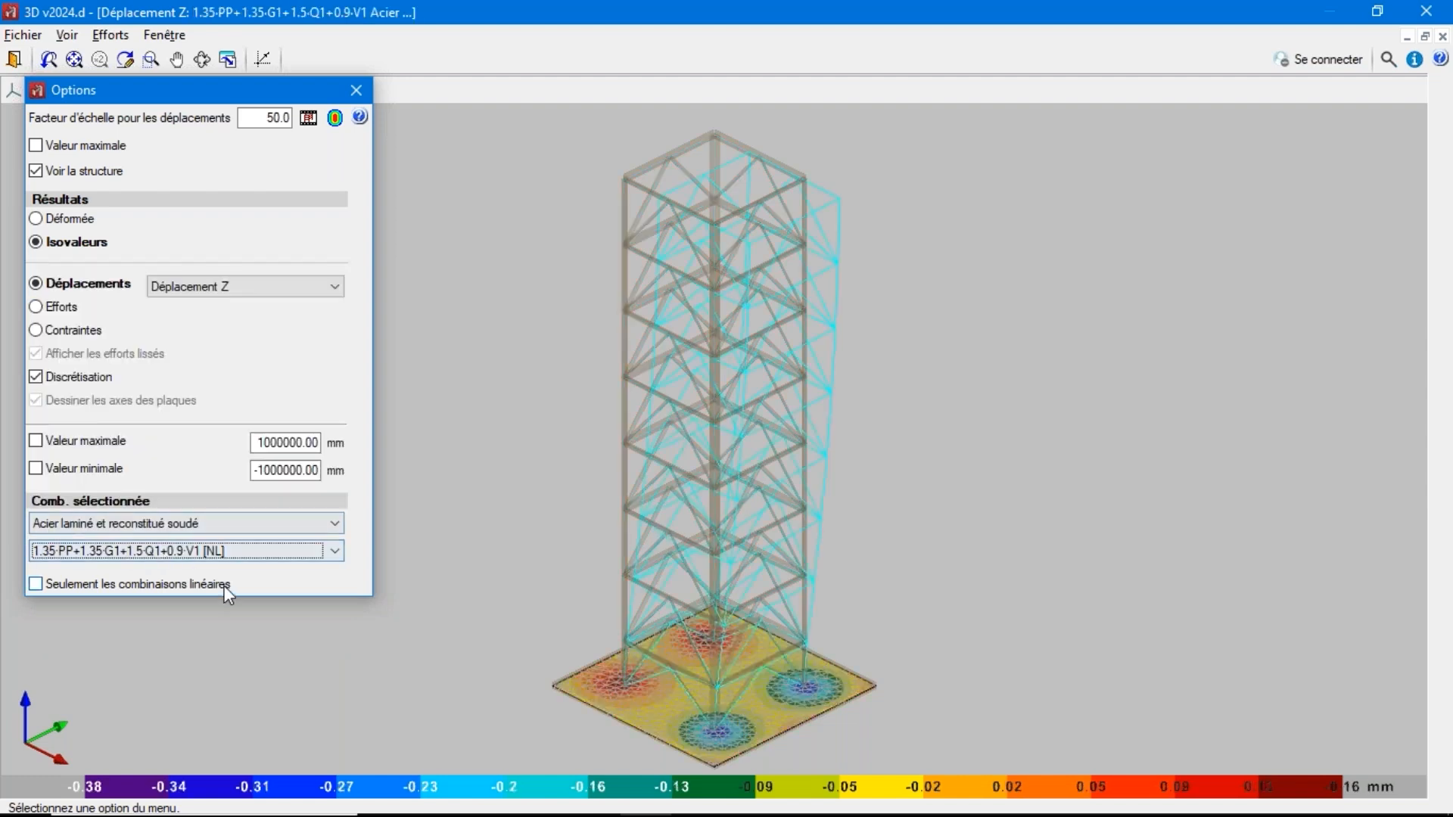
left_click(200, 552)
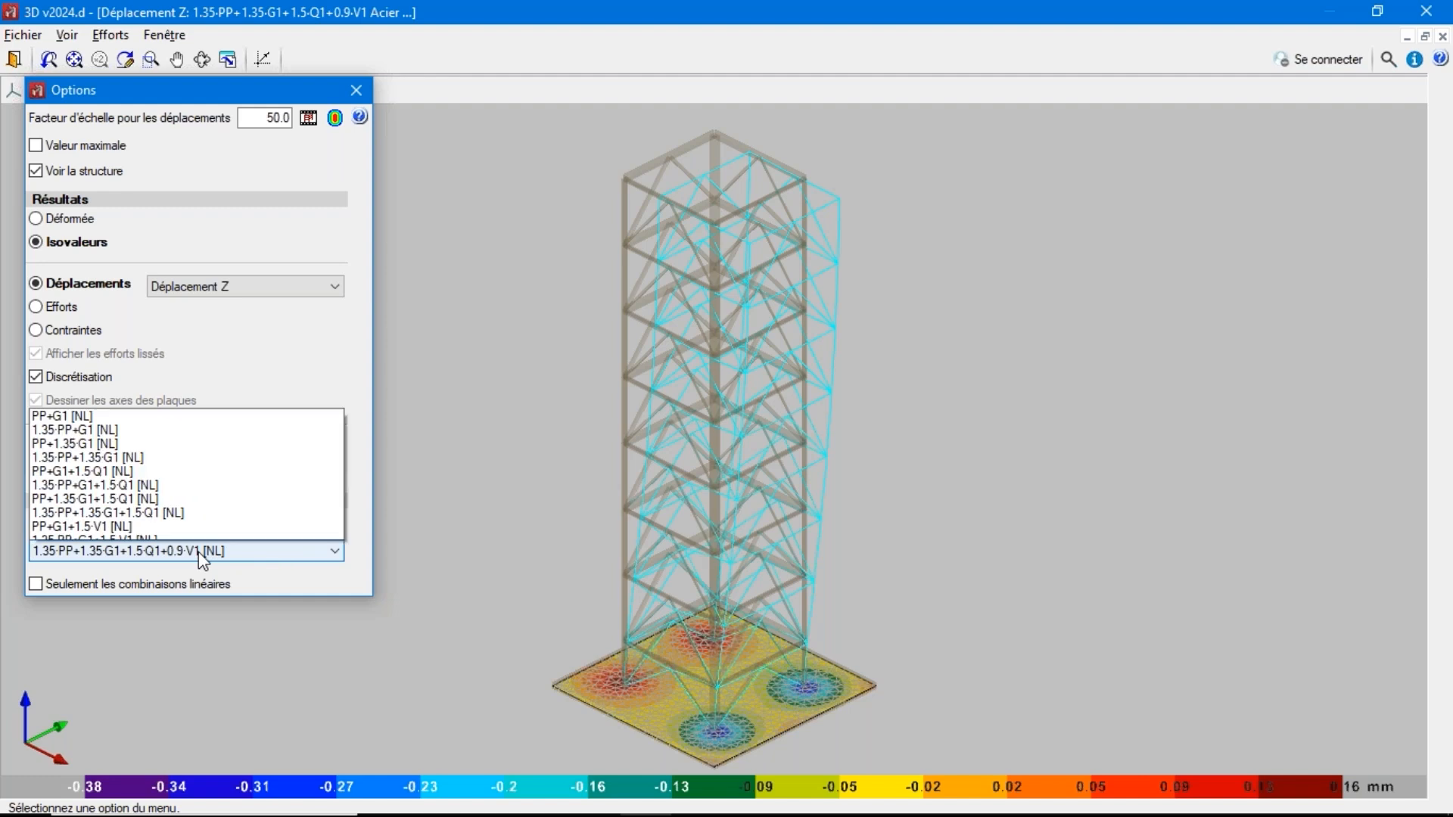
left_click(187, 476)
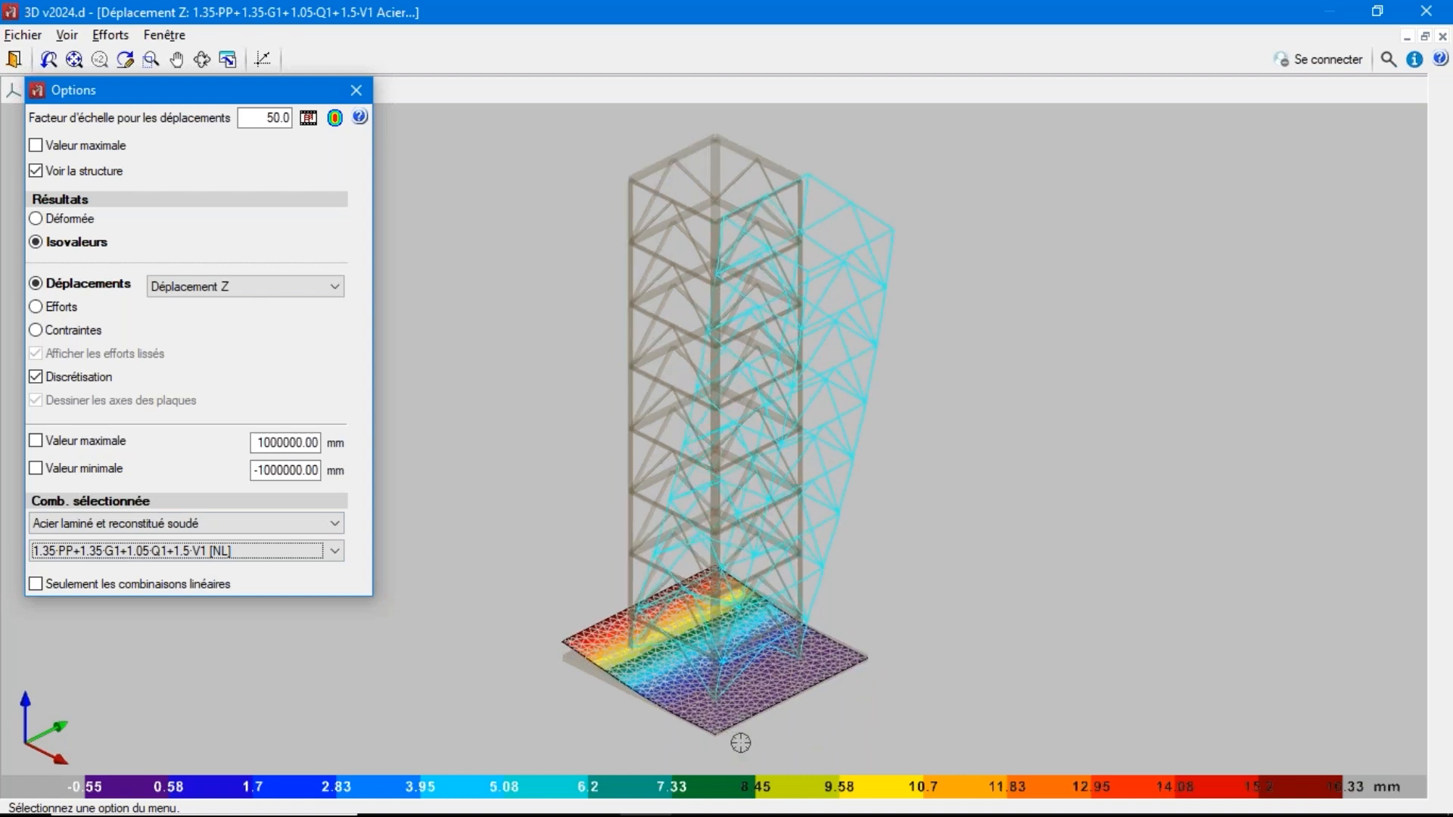
scroll(740, 743, "up", 3)
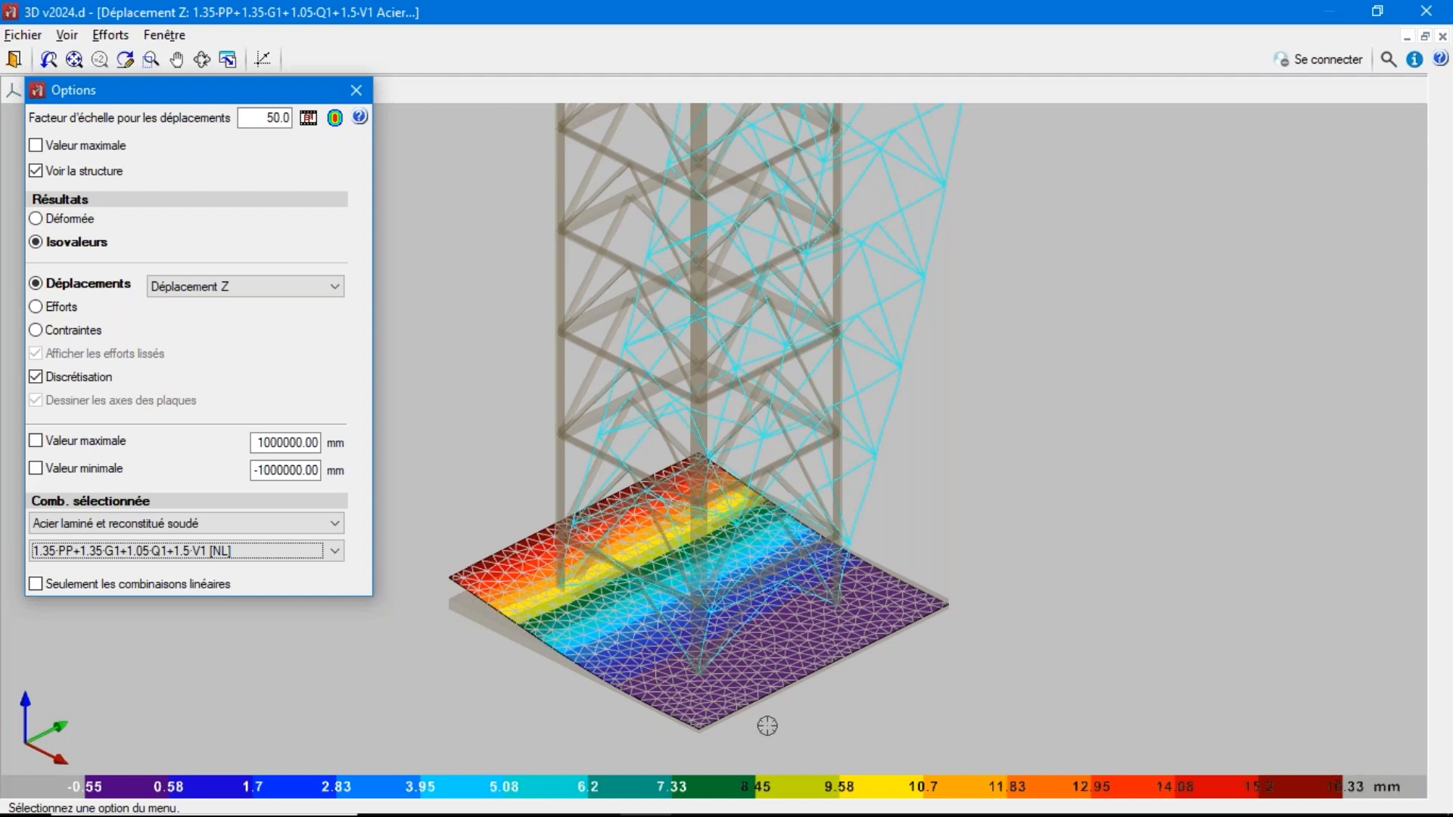
Play the deformation animation, examine the slab's uplift on the compression-only soil from the side, and return to the model
left_click(307, 118)
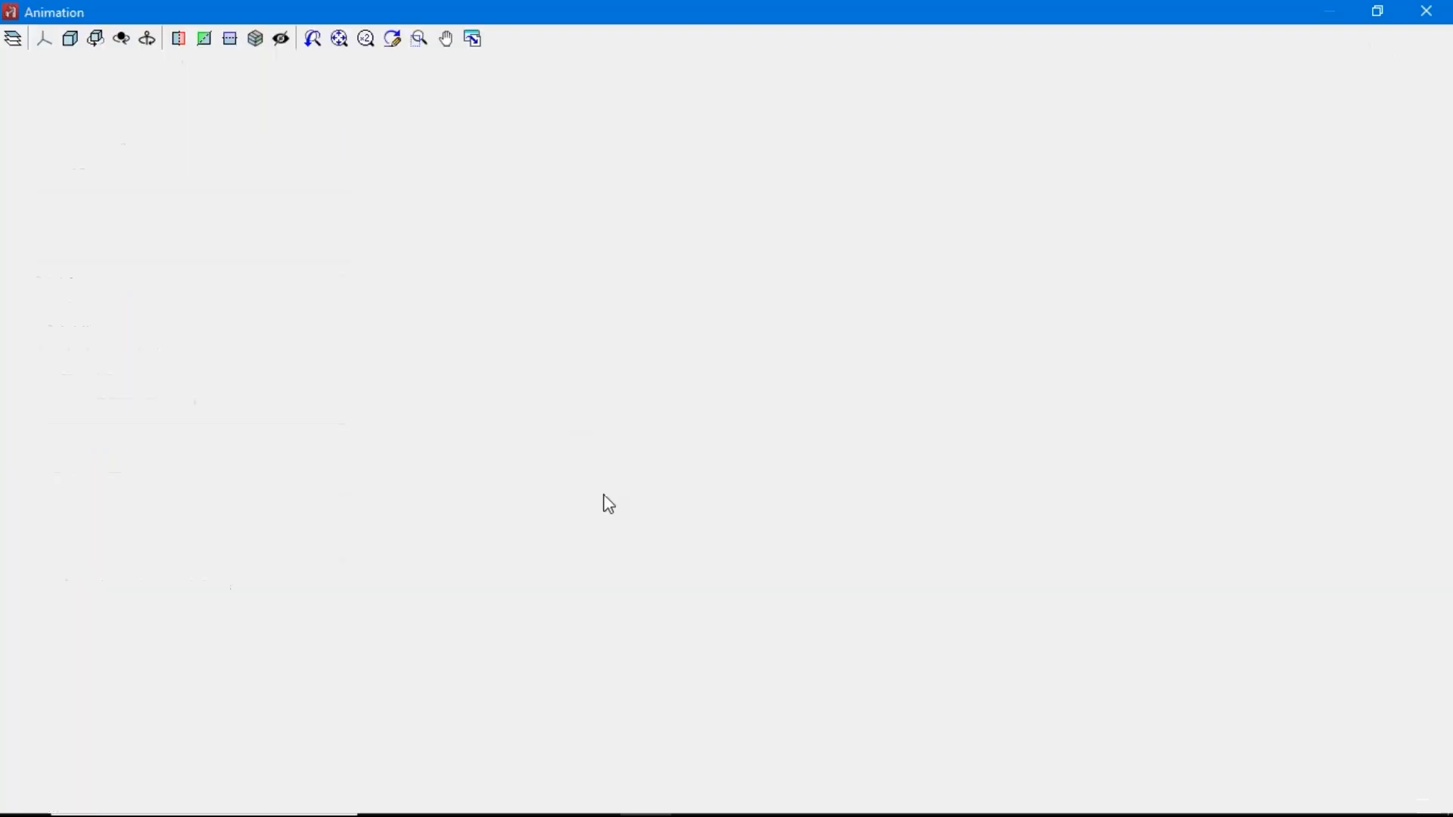
left_click_drag(655, 729, 816, 670)
scroll(731, 782, "up", 3)
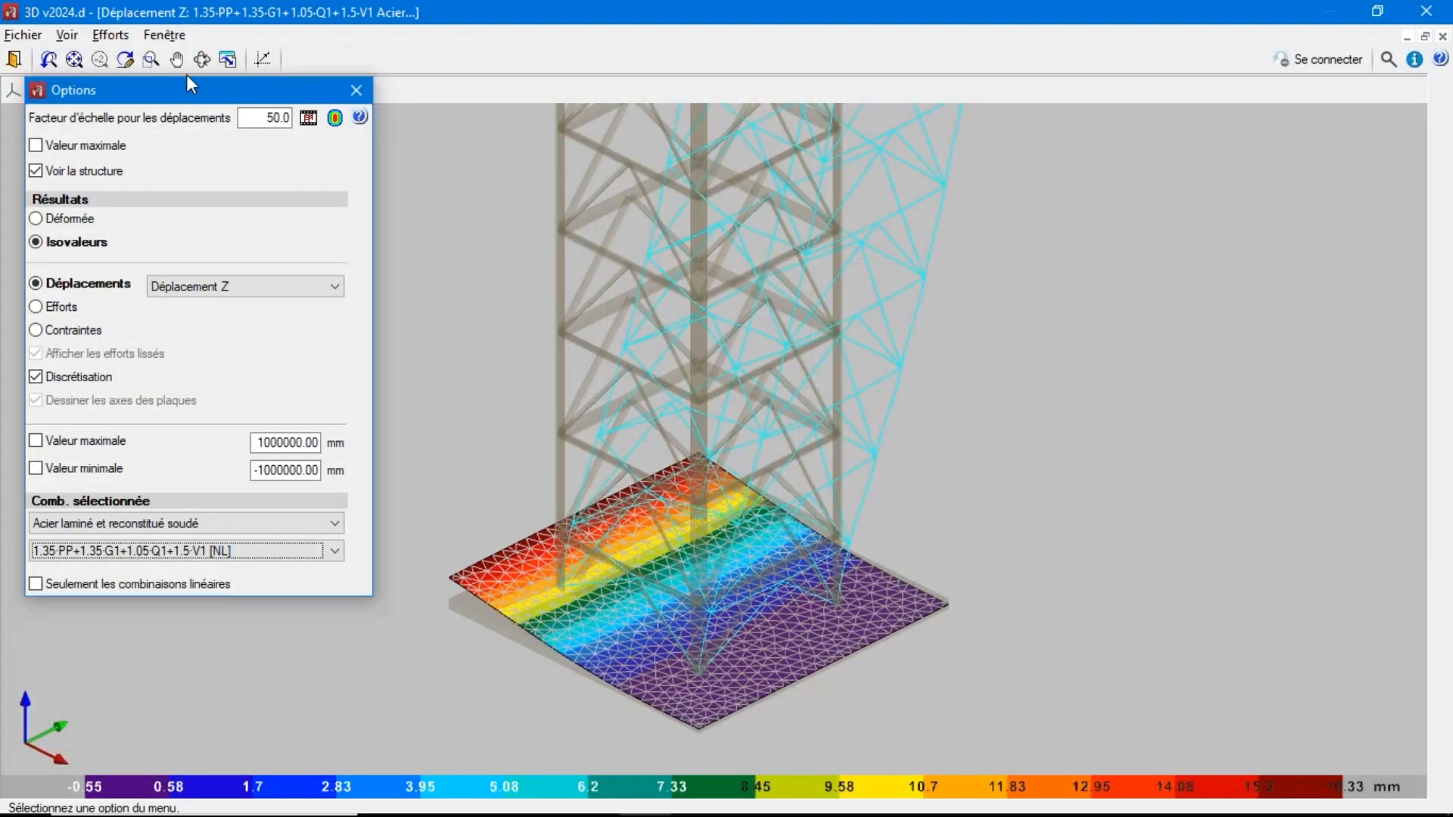
left_click(14, 59)
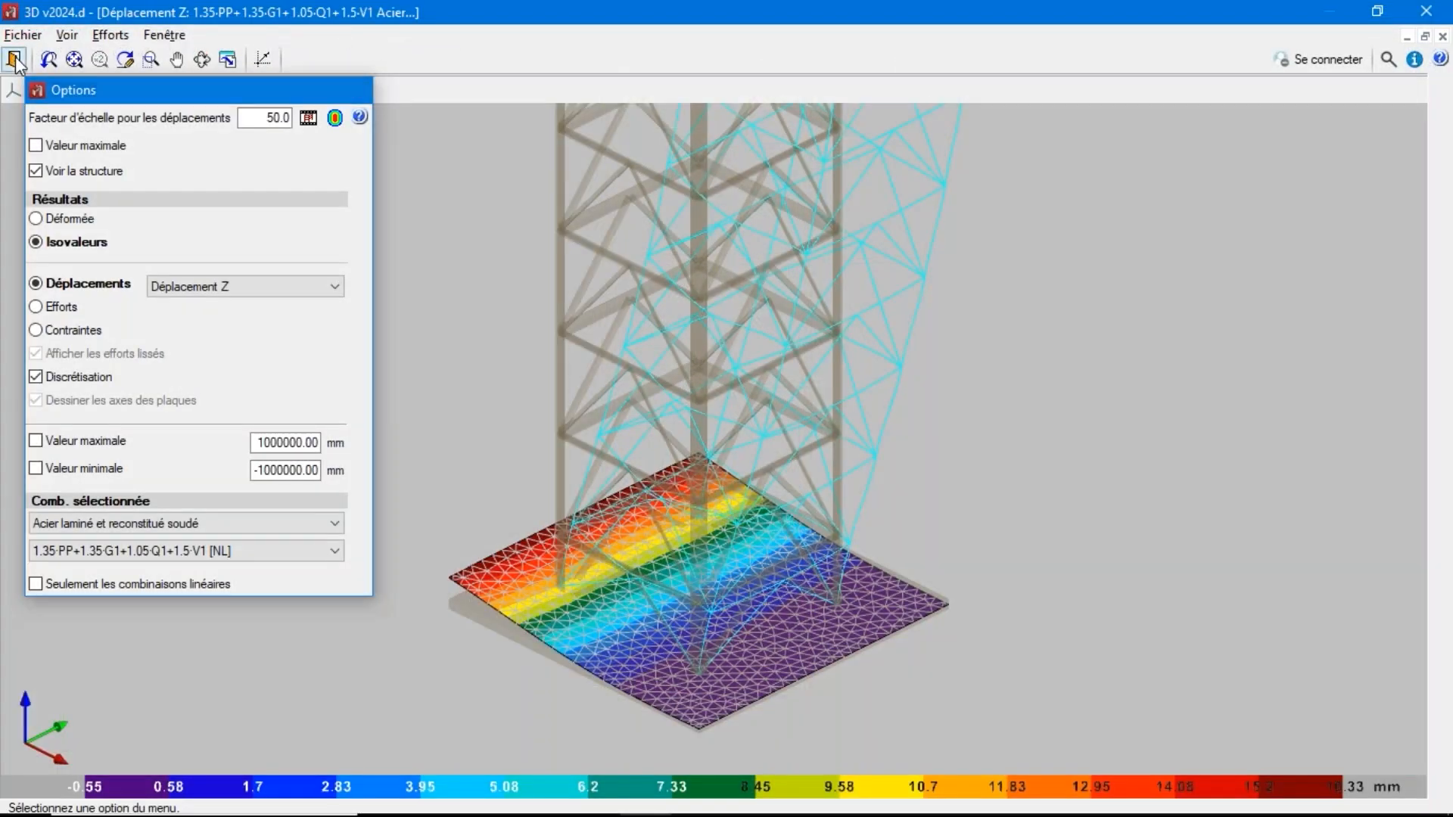
Review the base slab's section description and its soil reaction behaviour, and cancel without changes
left_click(330, 35)
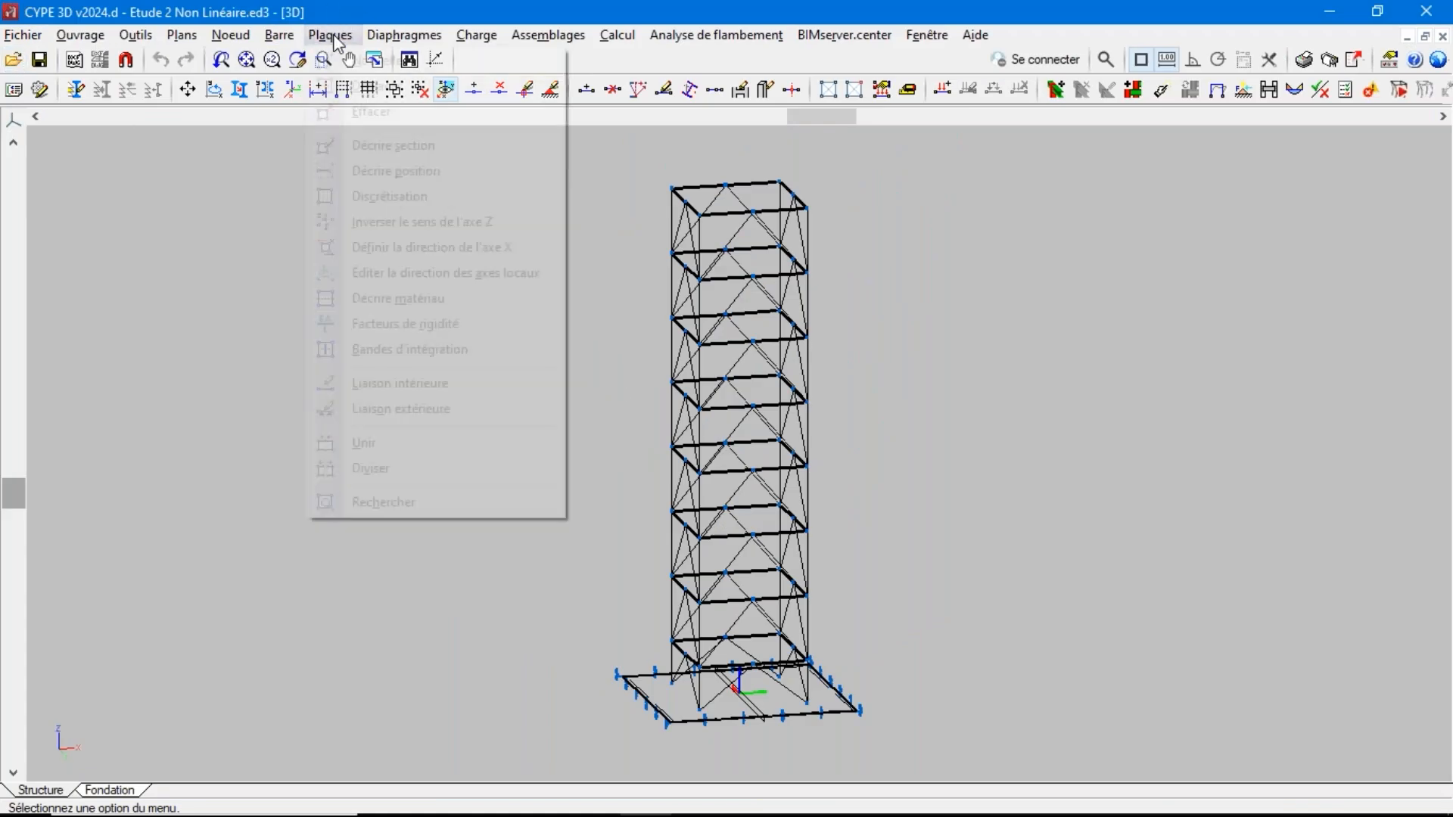
left_click(387, 147)
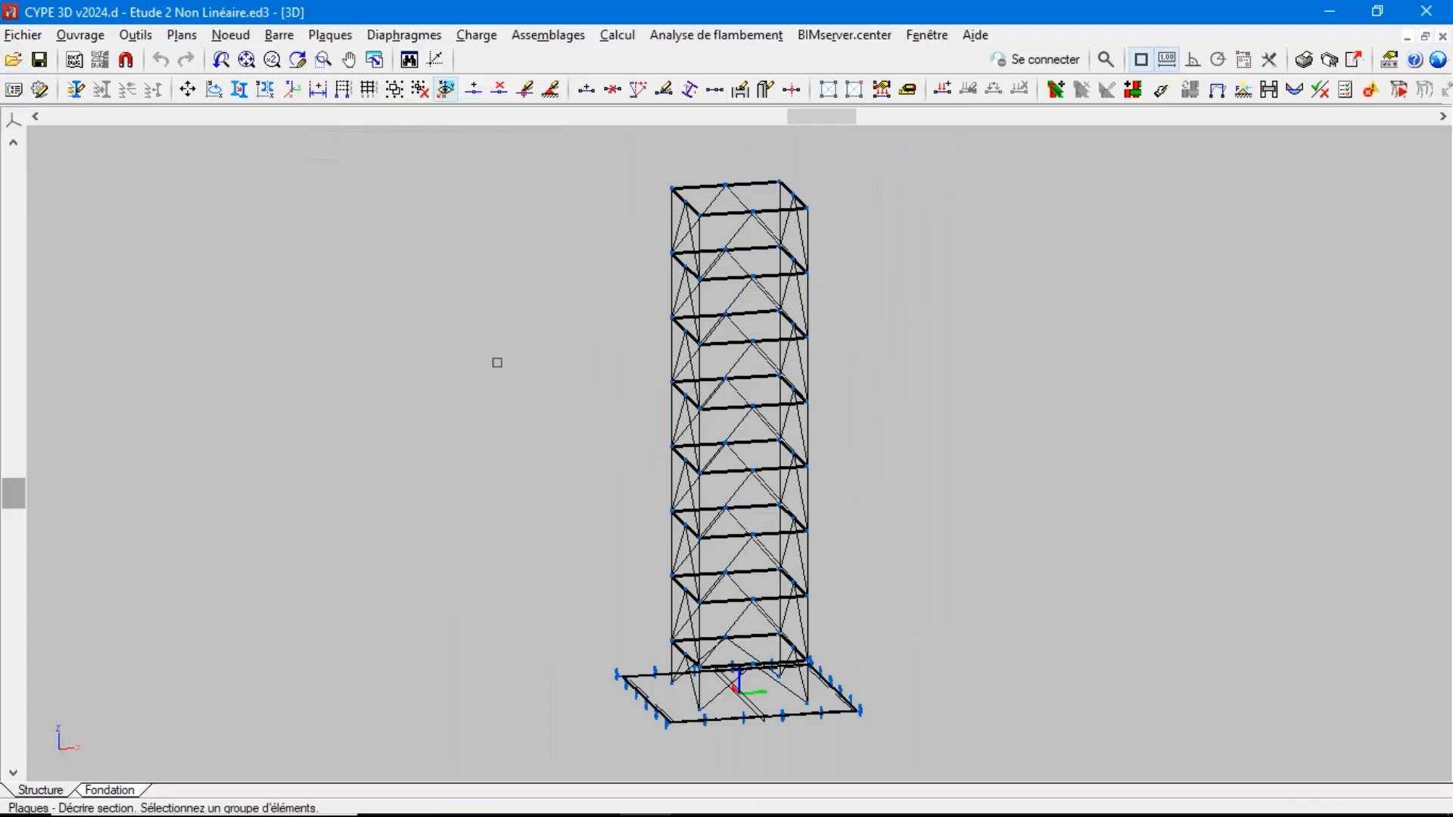
left_click(640, 686)
right_click(639, 685)
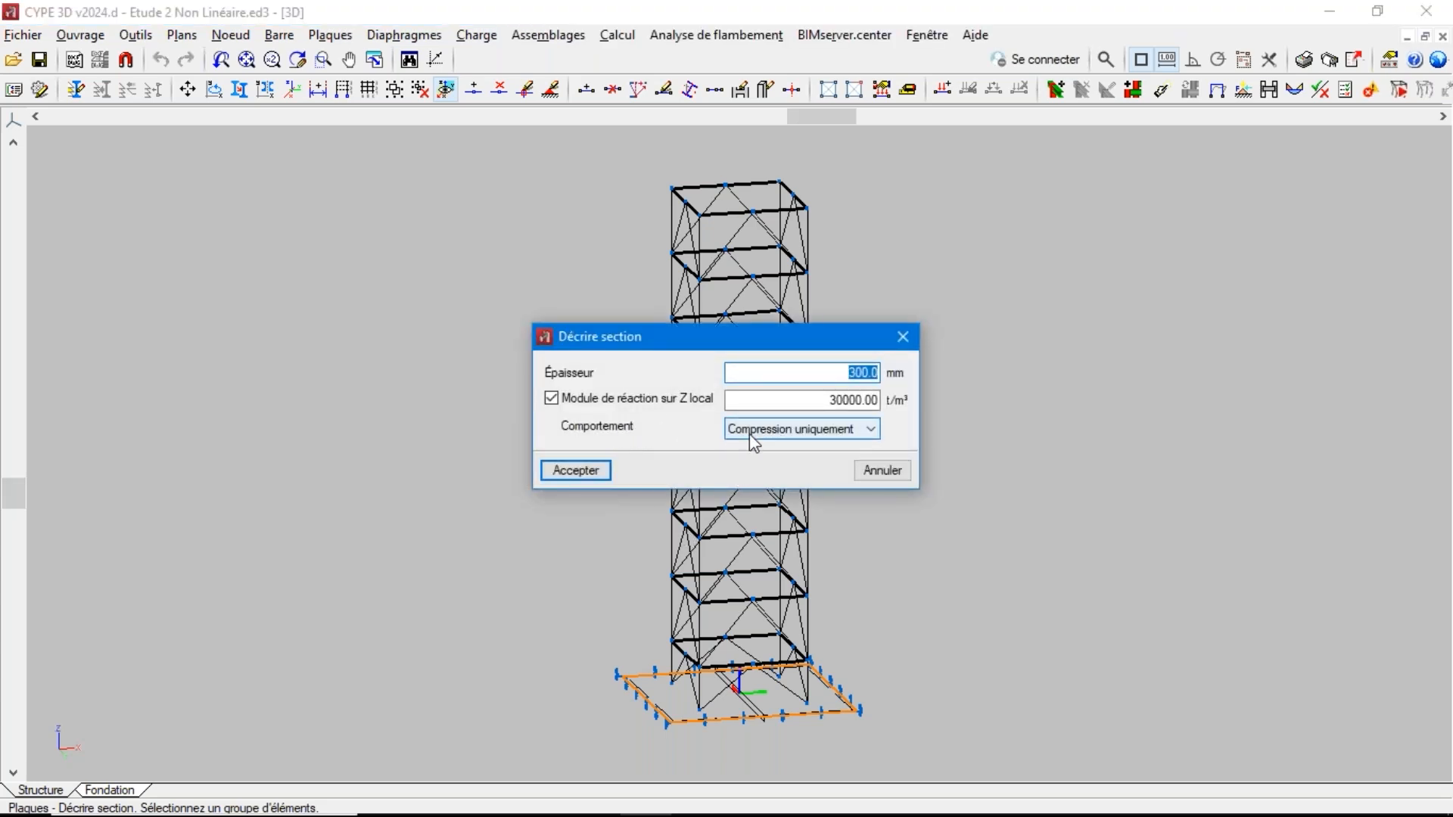
left_click(878, 470)
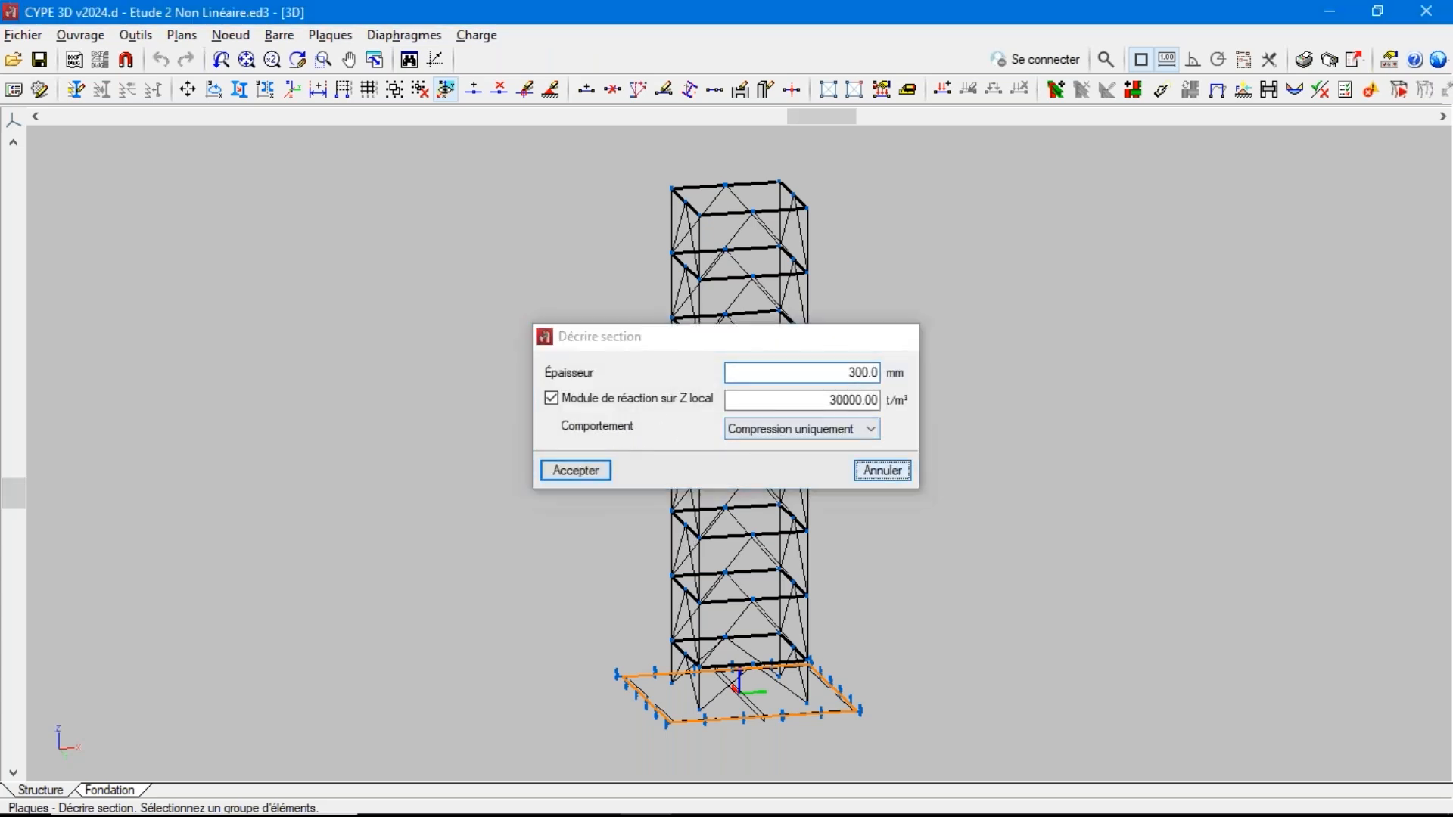
Examine the direction options of an elastic Dz displacement for a fixed external node support, and cancel without changes
left_click(236, 36)
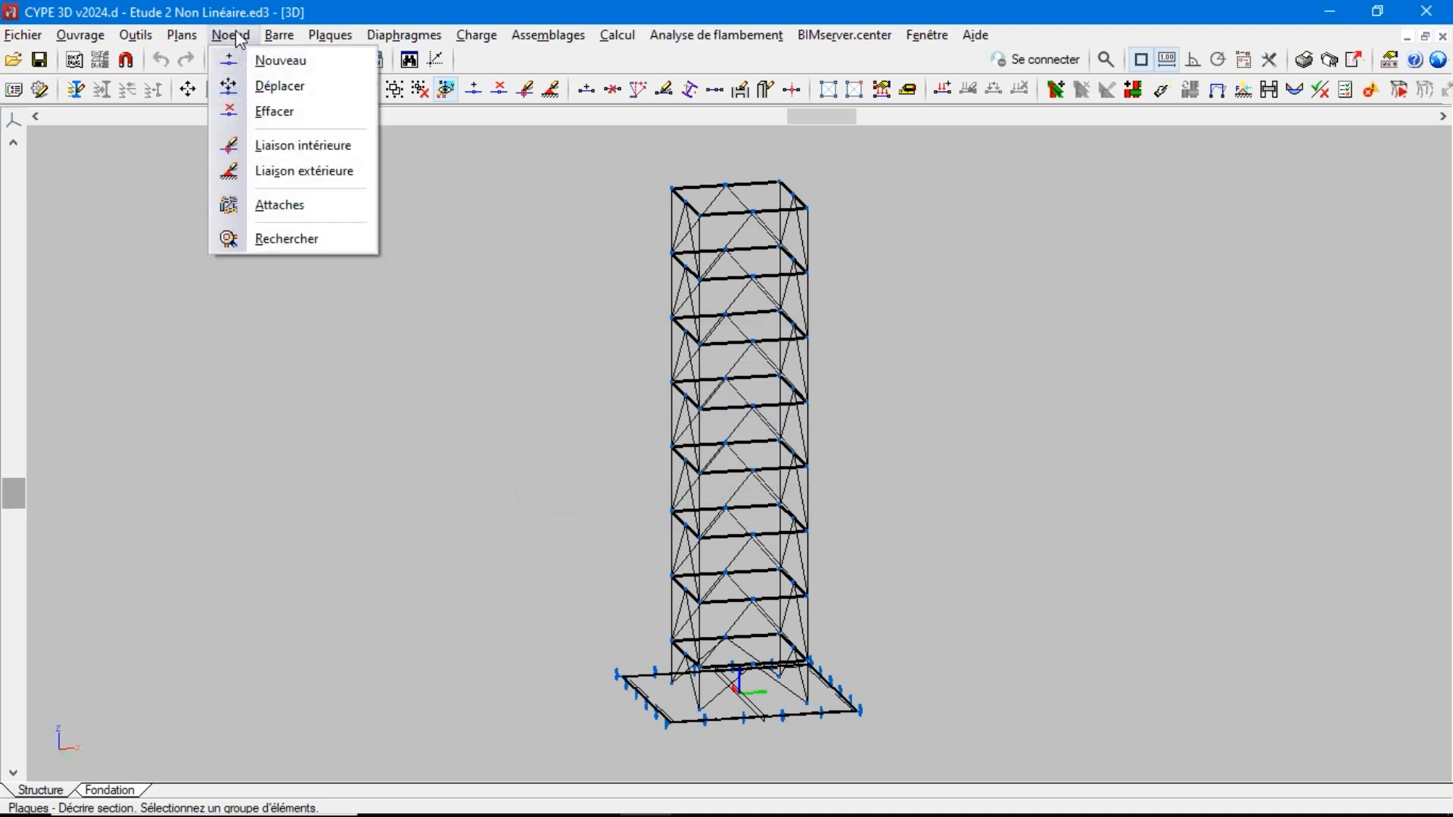
left_click(307, 172)
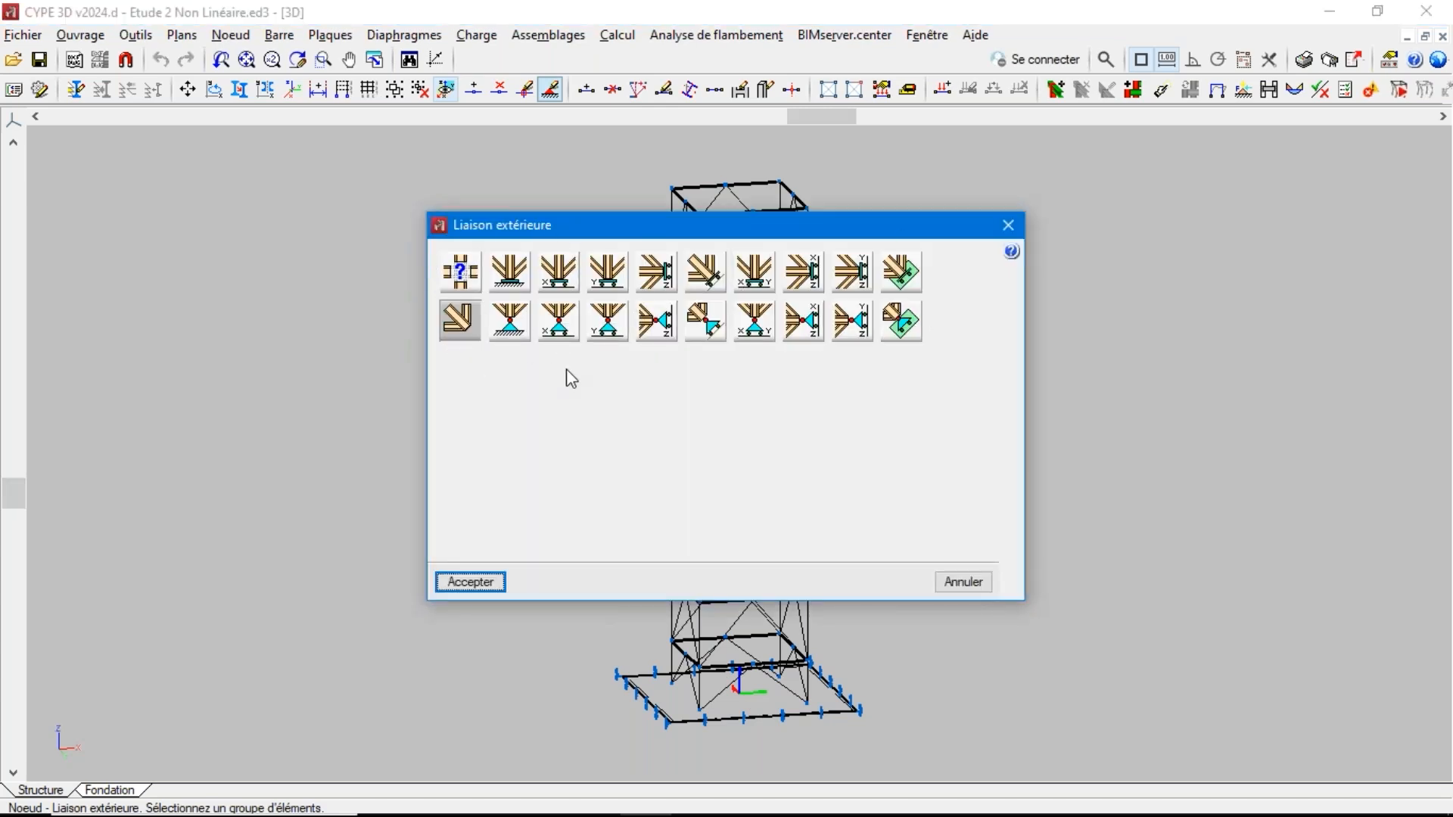
left_click(508, 270)
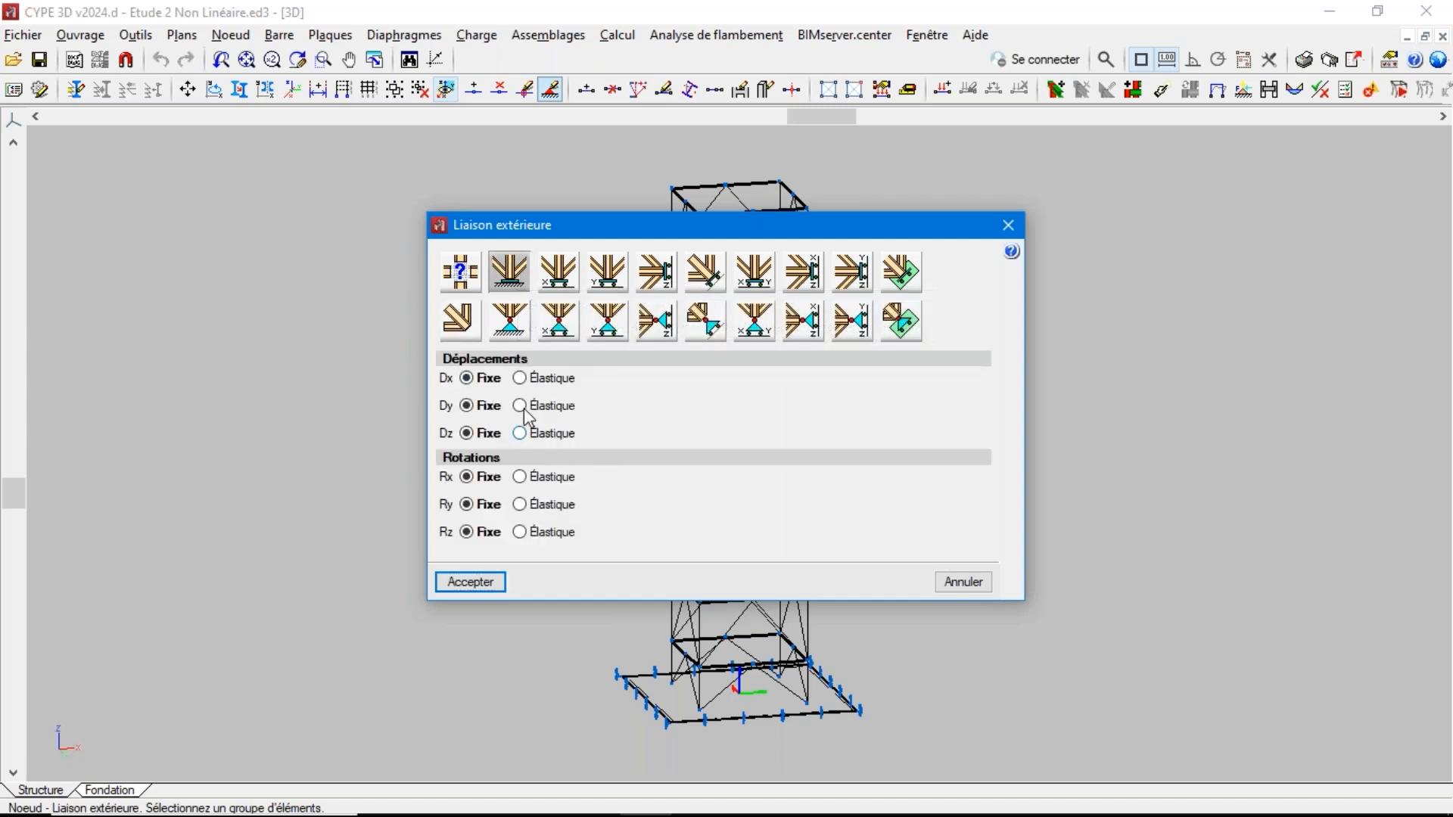
left_click(522, 434)
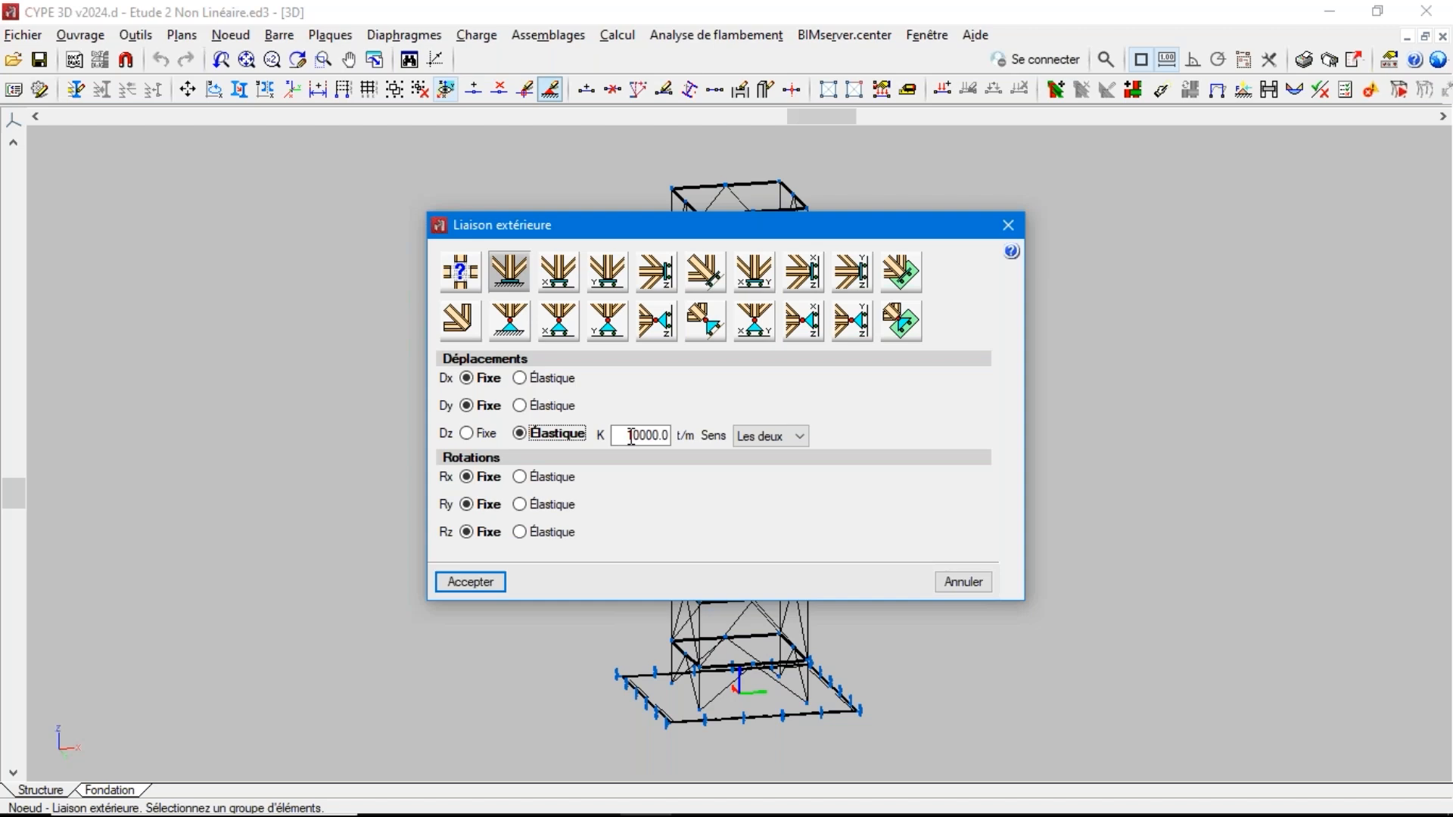
left_click(765, 436)
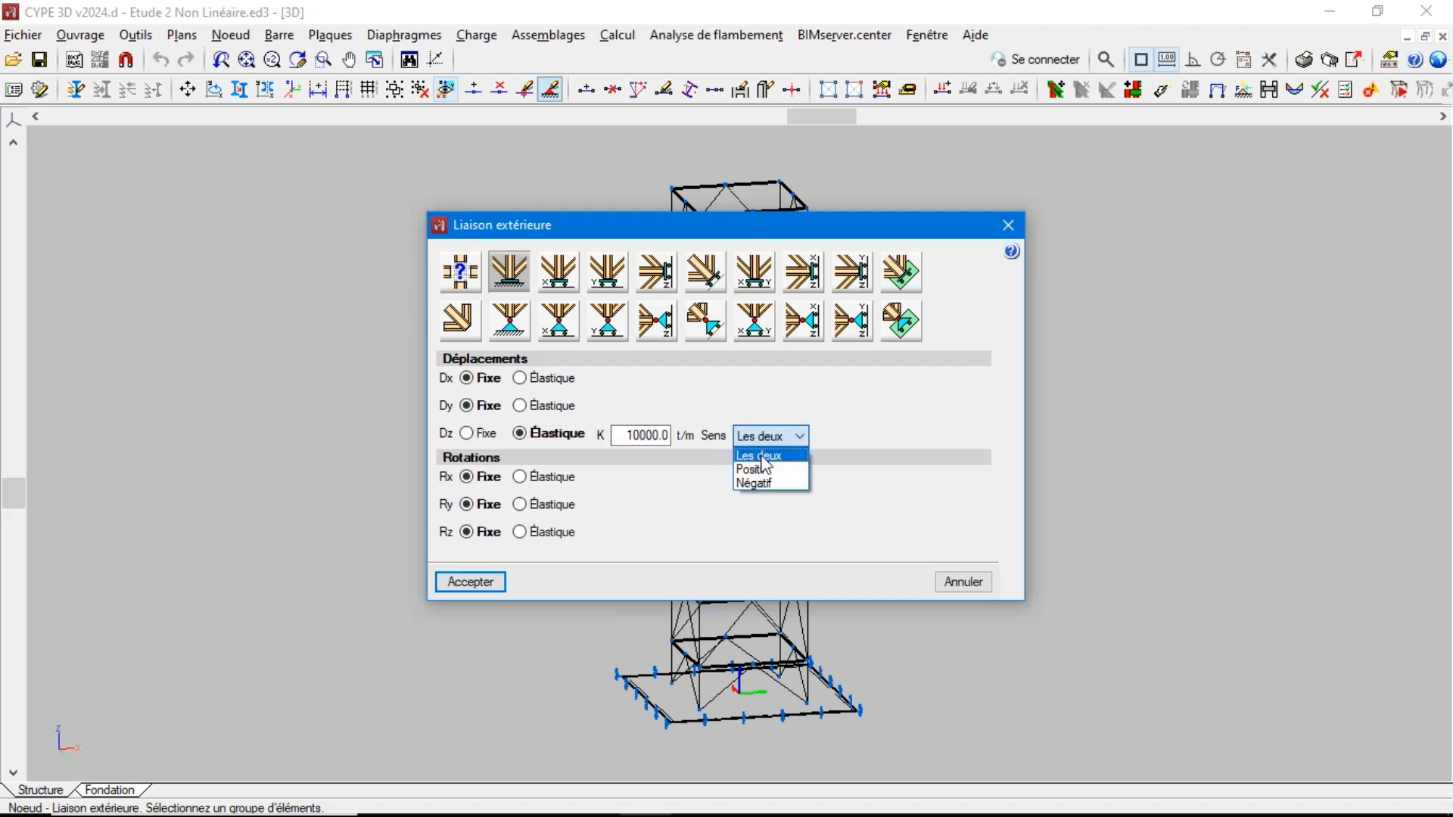
left_click(762, 456)
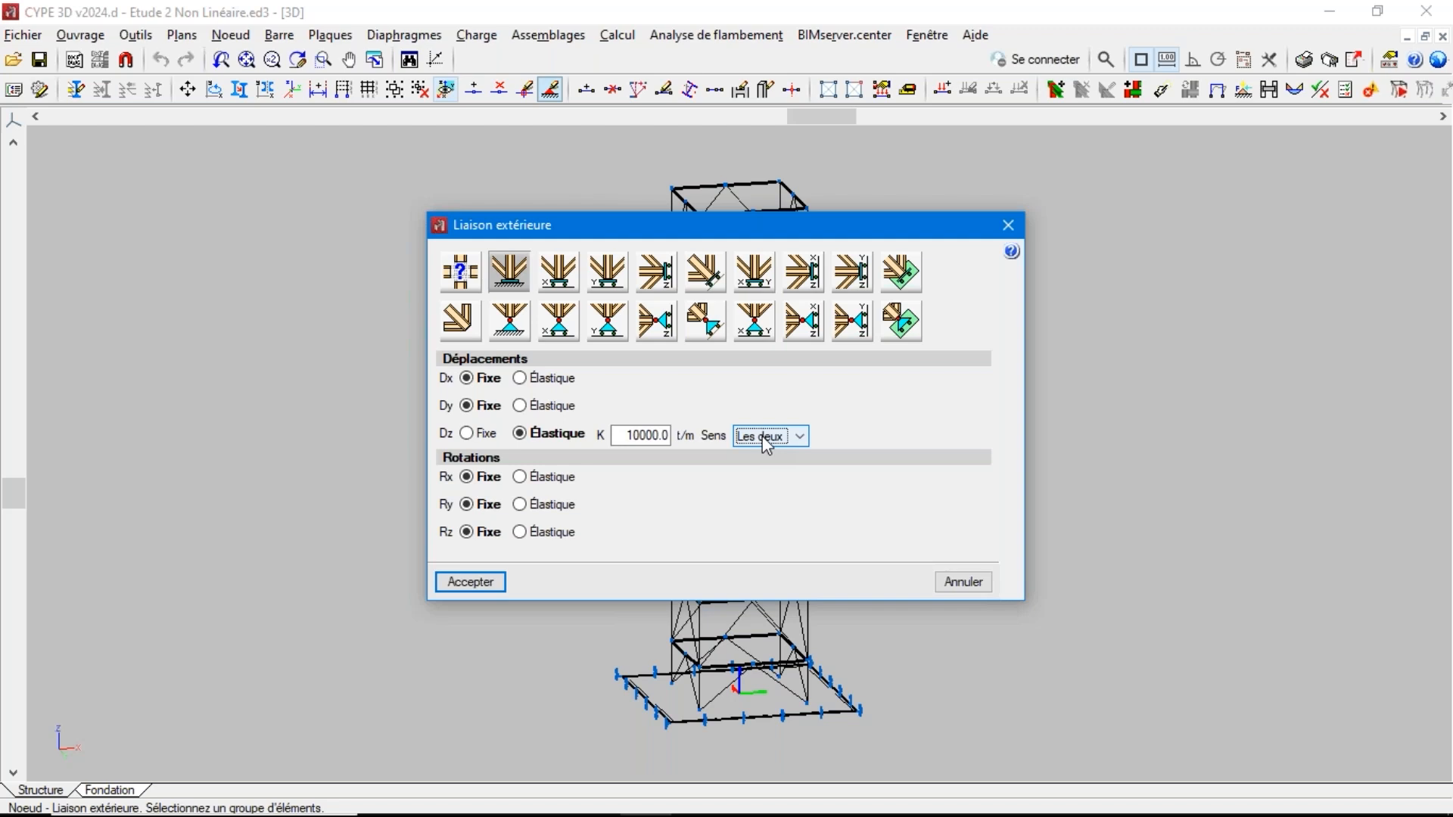
left_click(764, 440)
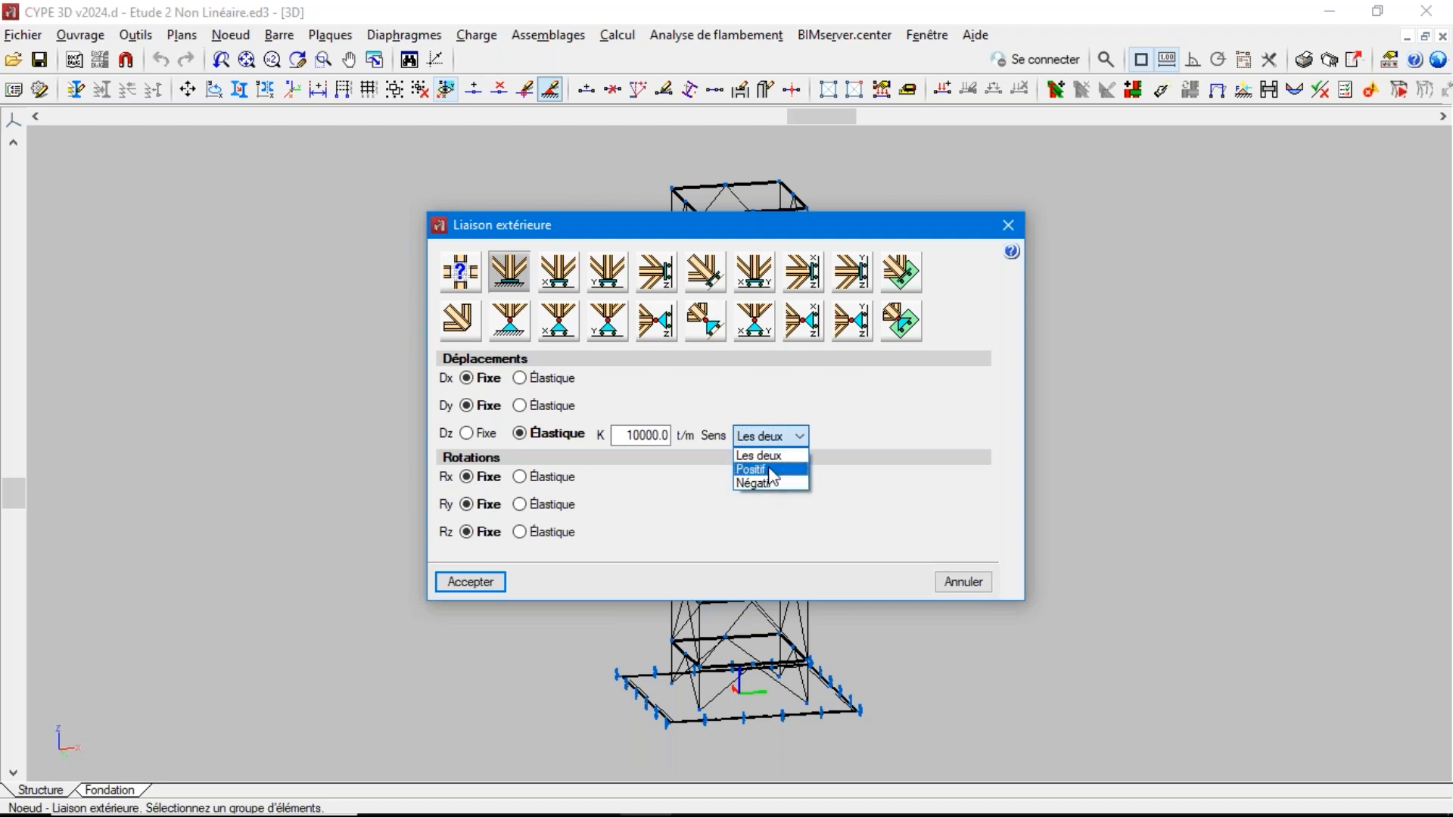
left_click(867, 428)
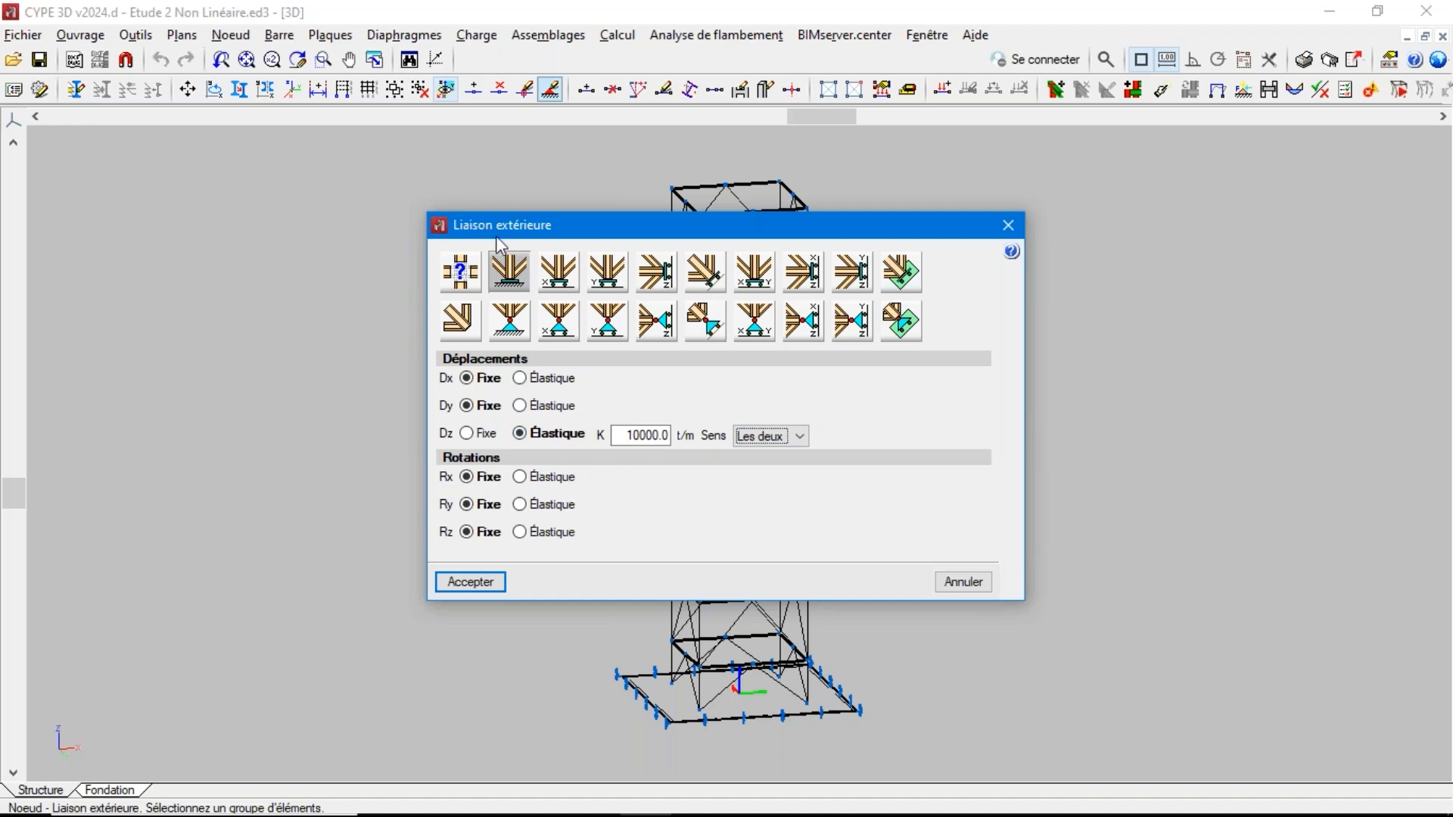
left_click(1006, 226)
Examine a pinned external support with fixed Dx and elastic Dz on the tower's front base node, review its direction options, and cancel
scroll(674, 729, "up", 5)
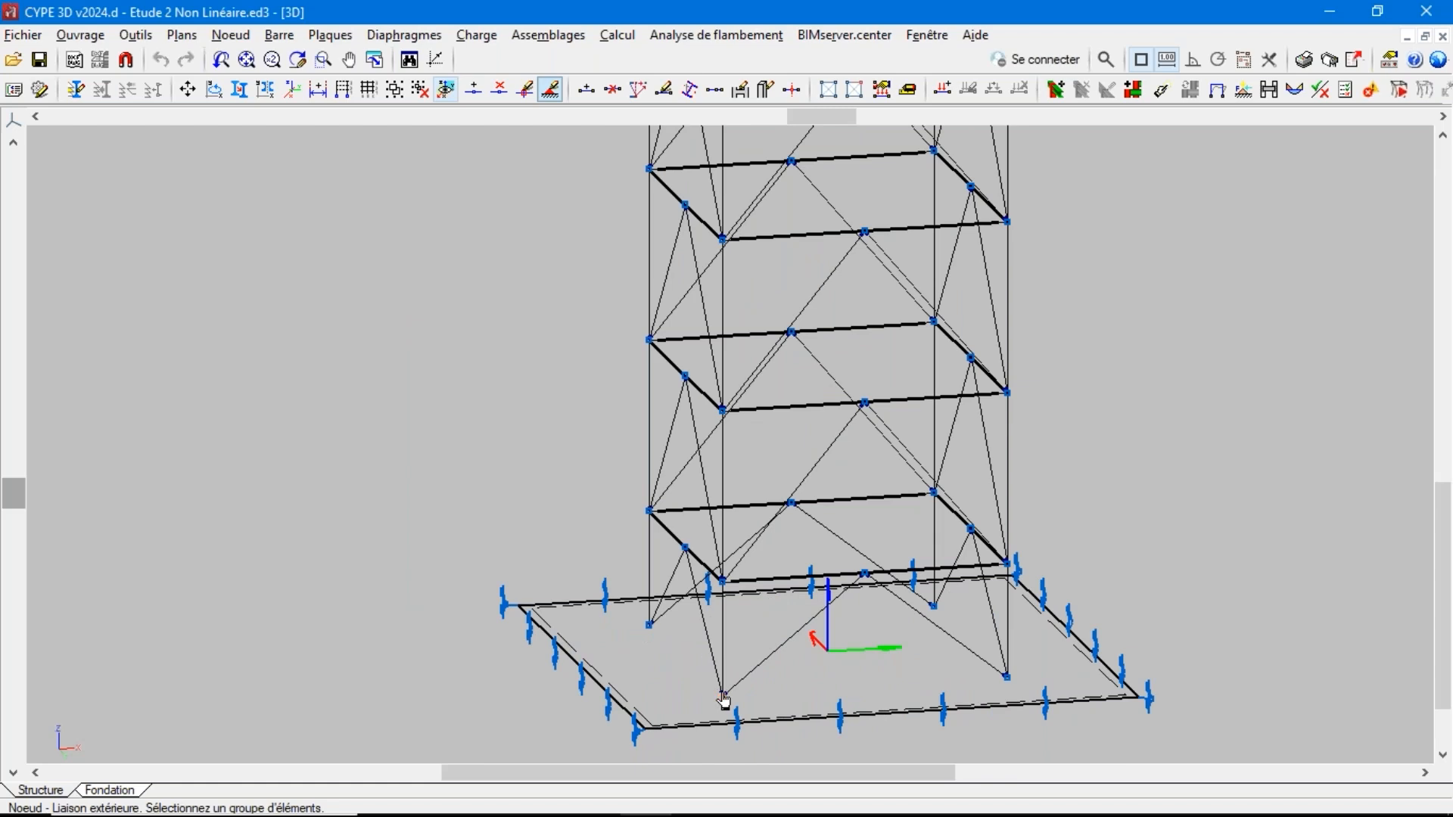
right_click(717, 666)
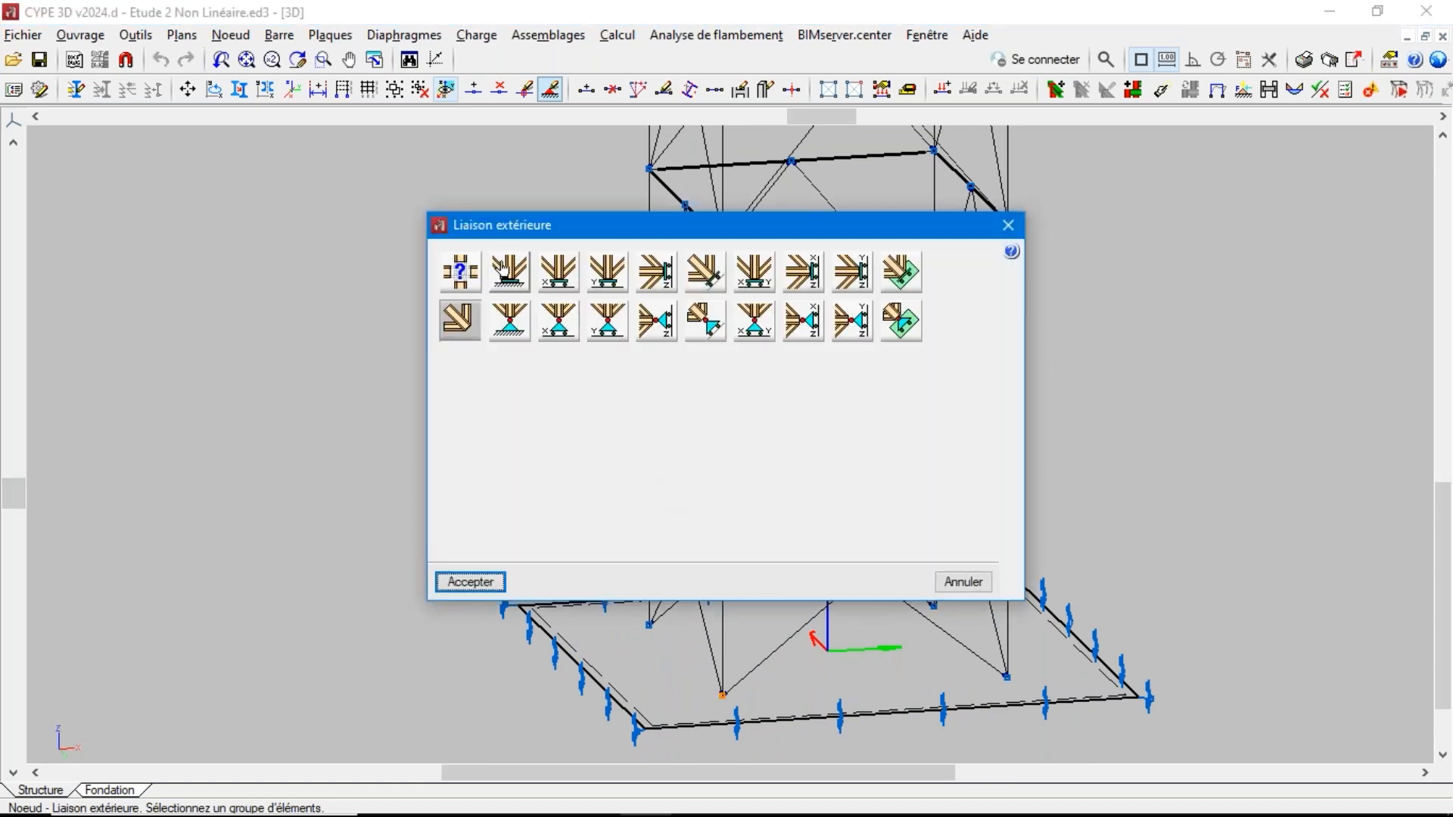
left_click(509, 321)
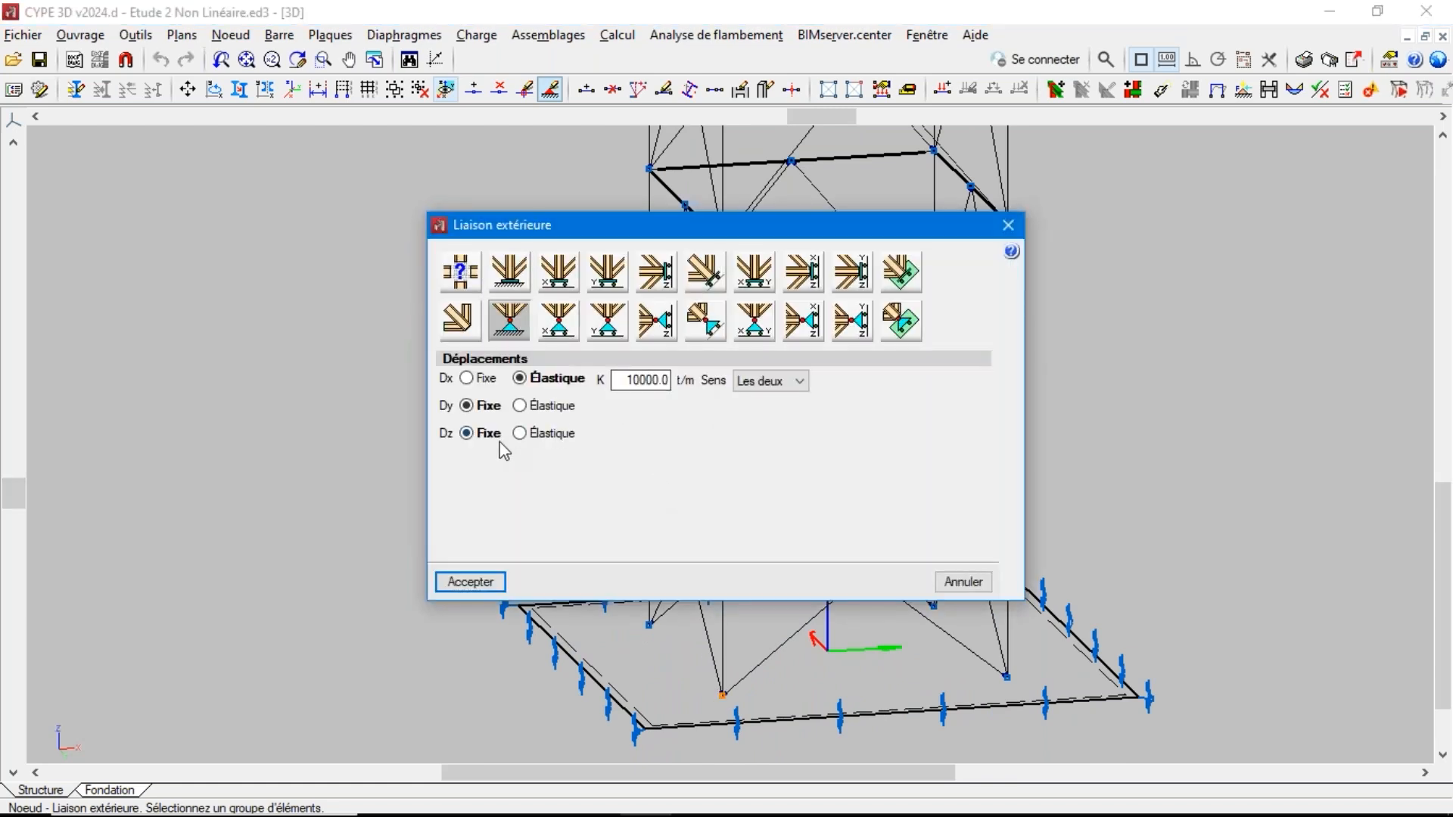
left_click(524, 433)
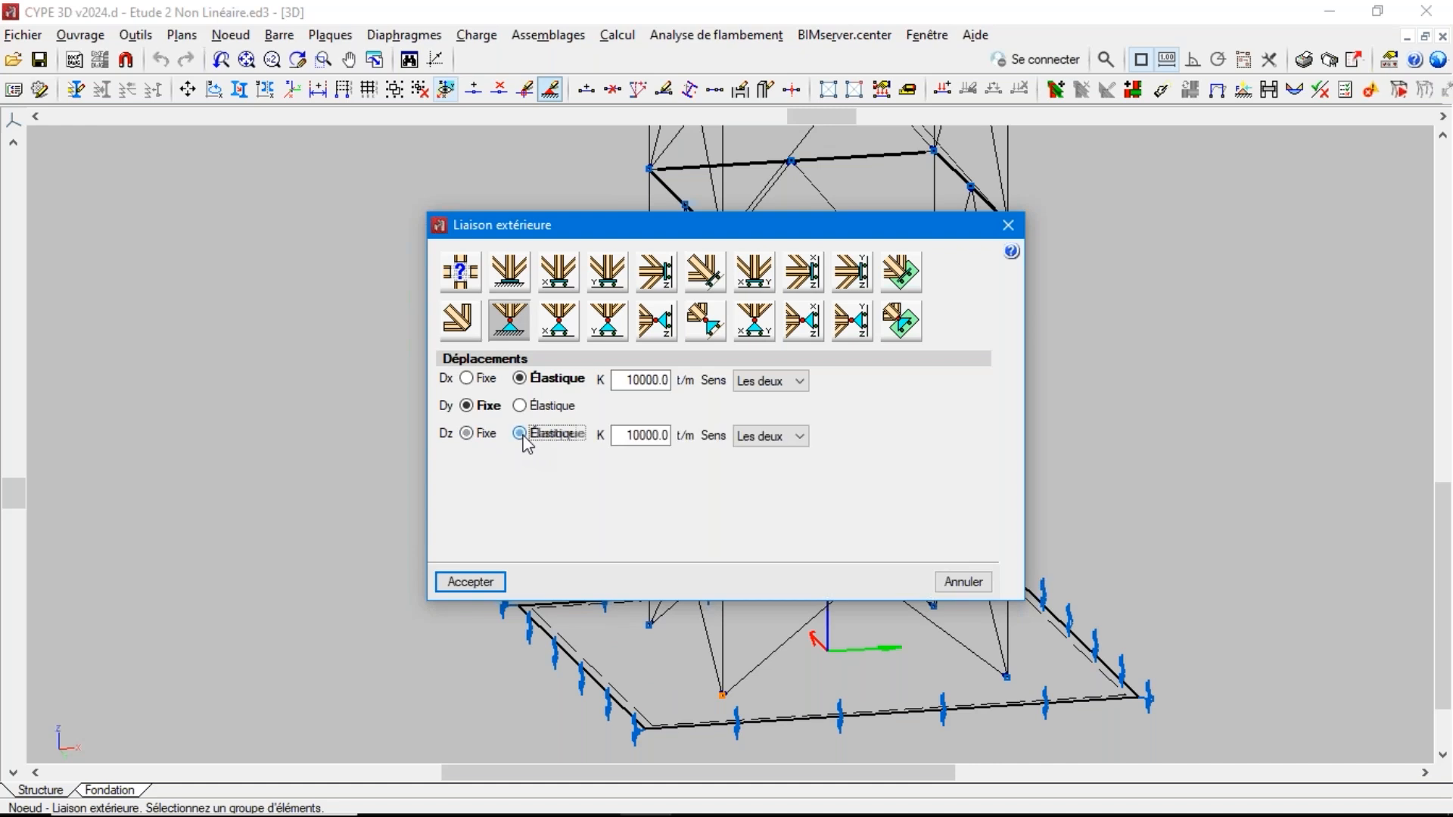
left_click(467, 380)
left_click(766, 436)
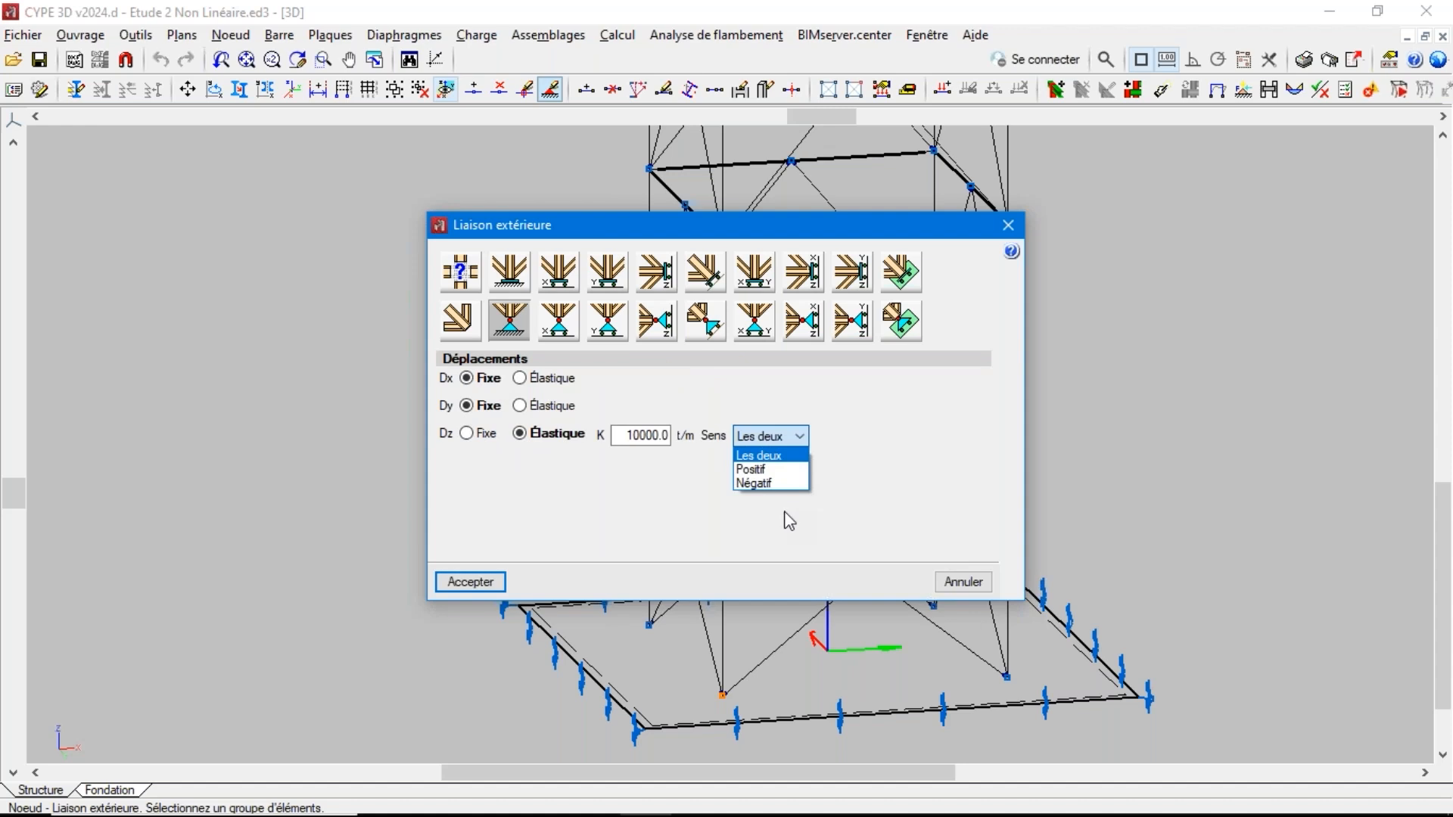
left_click(945, 589)
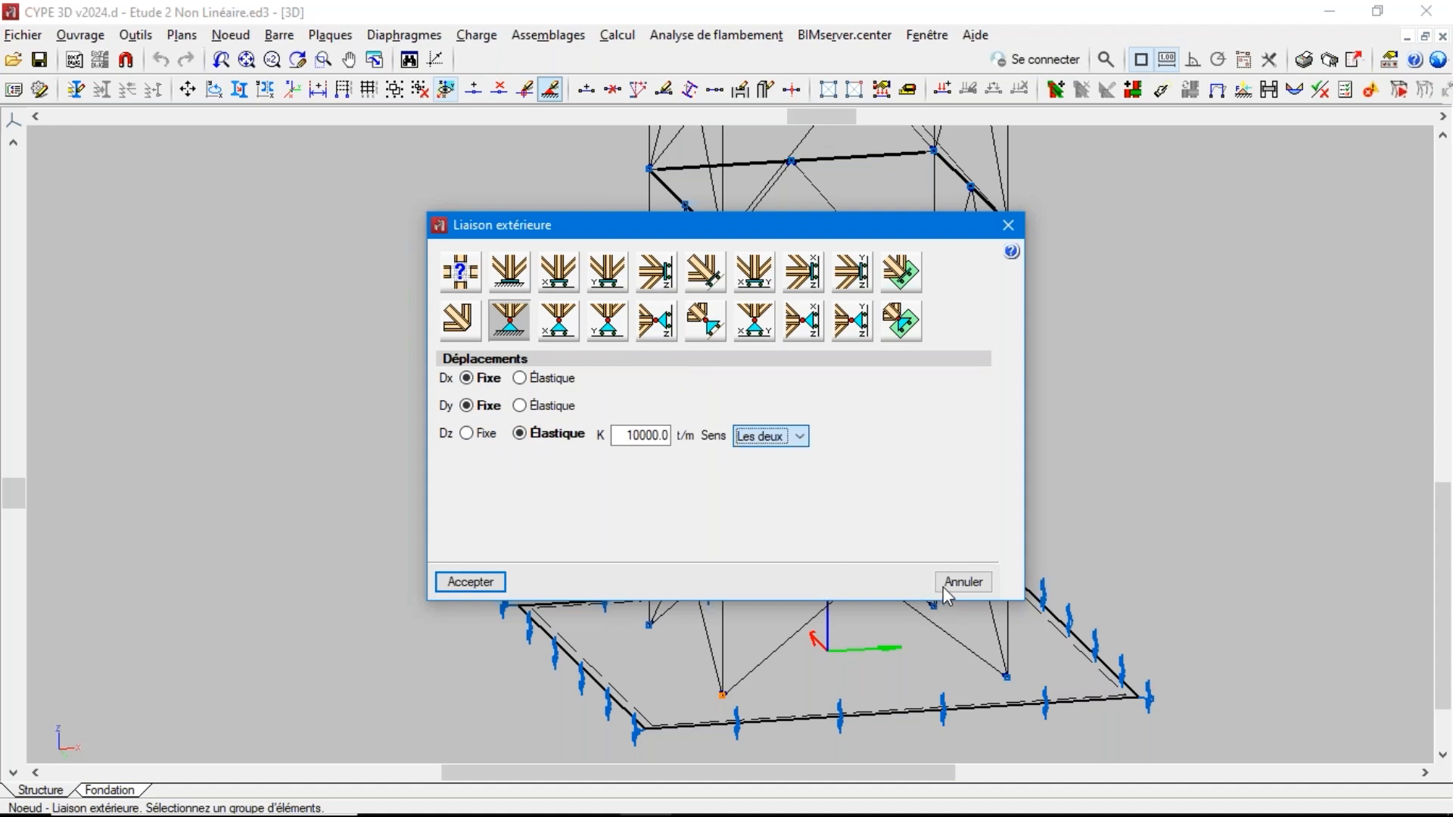
left_click(959, 582)
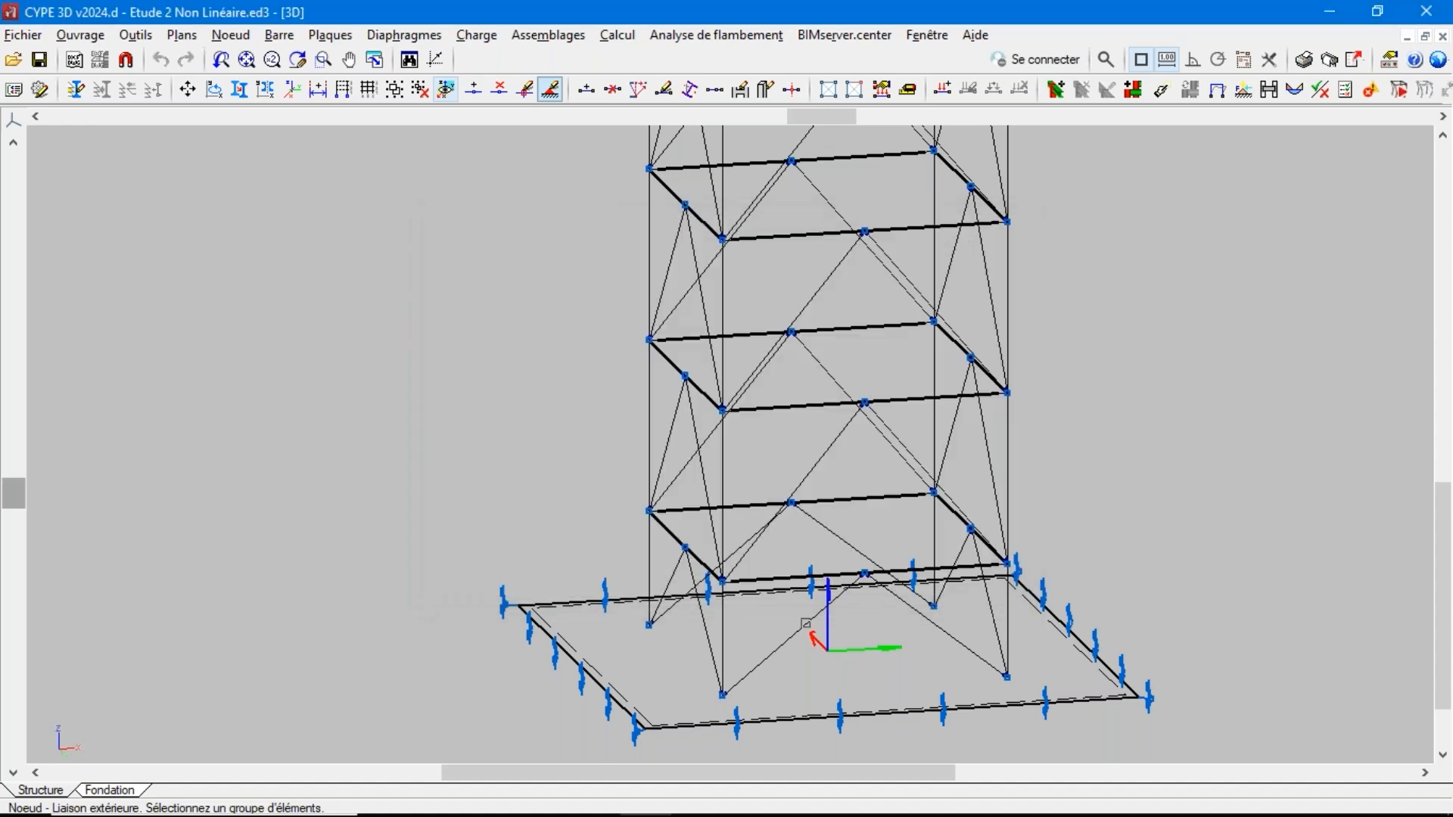
scroll(618, 541, "down", 4)
scroll(617, 541, "down", 2)
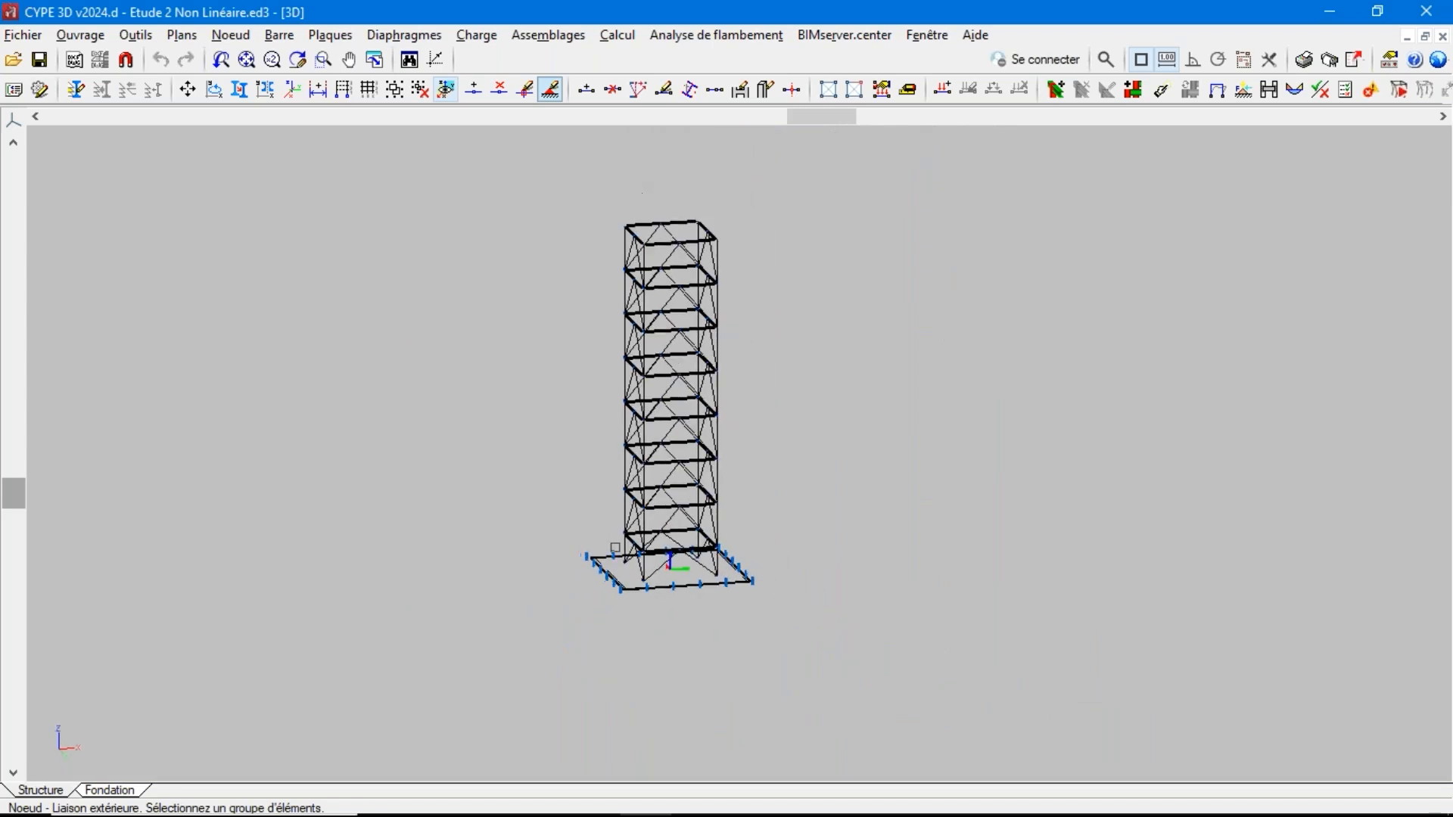
scroll(655, 430, "up", 2)
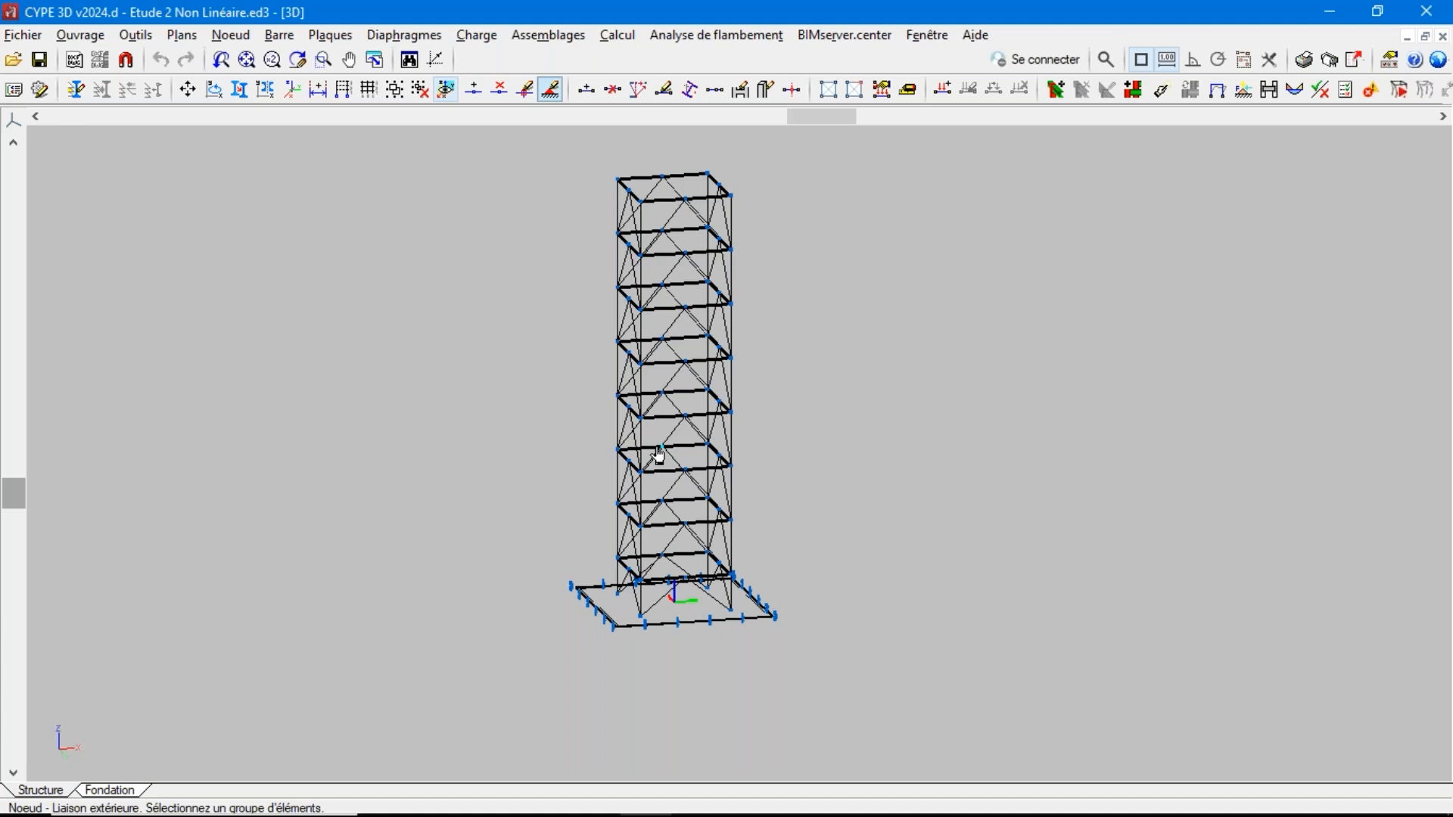
left_click(286, 39)
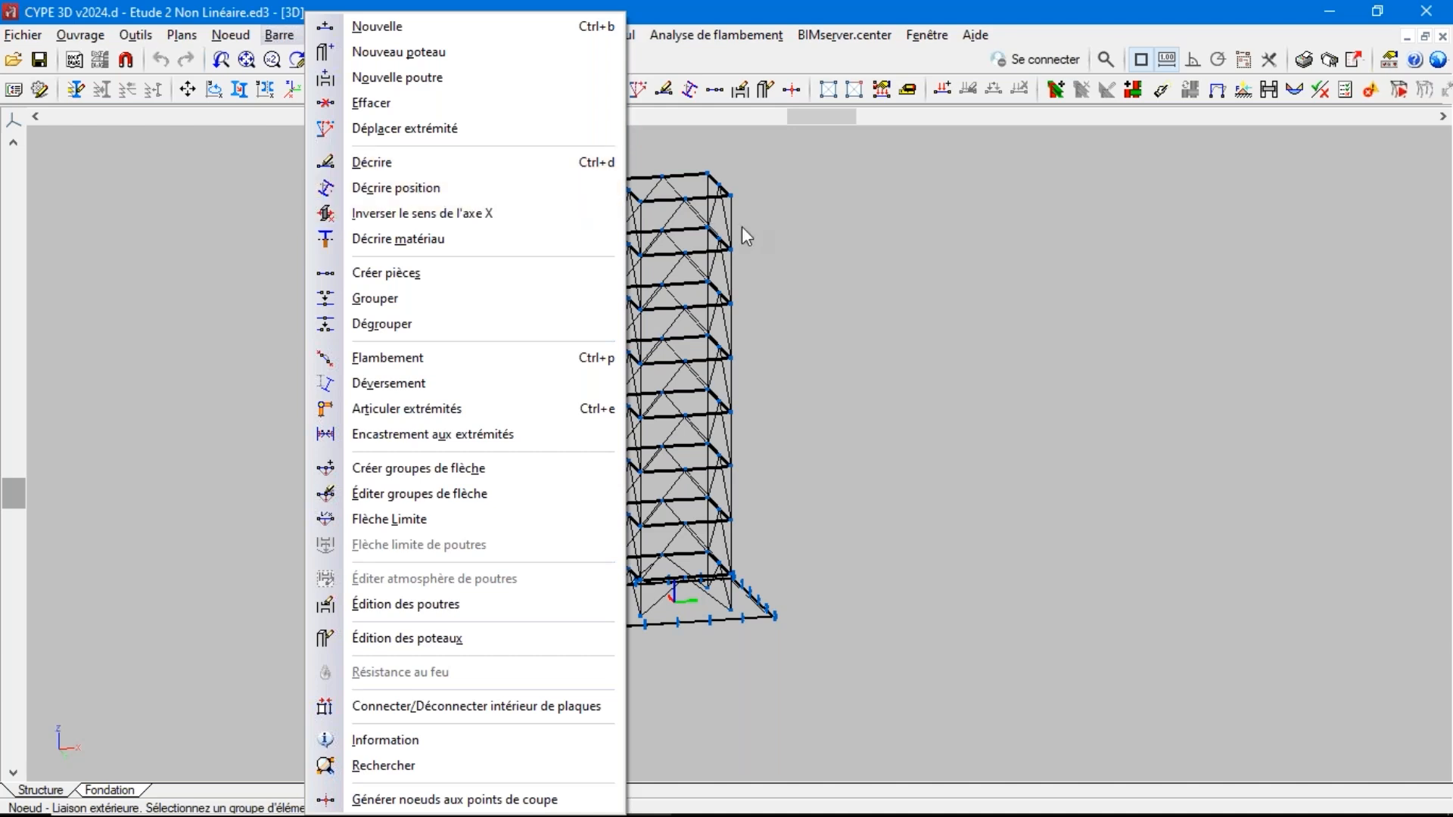
mouse_move(707, 35)
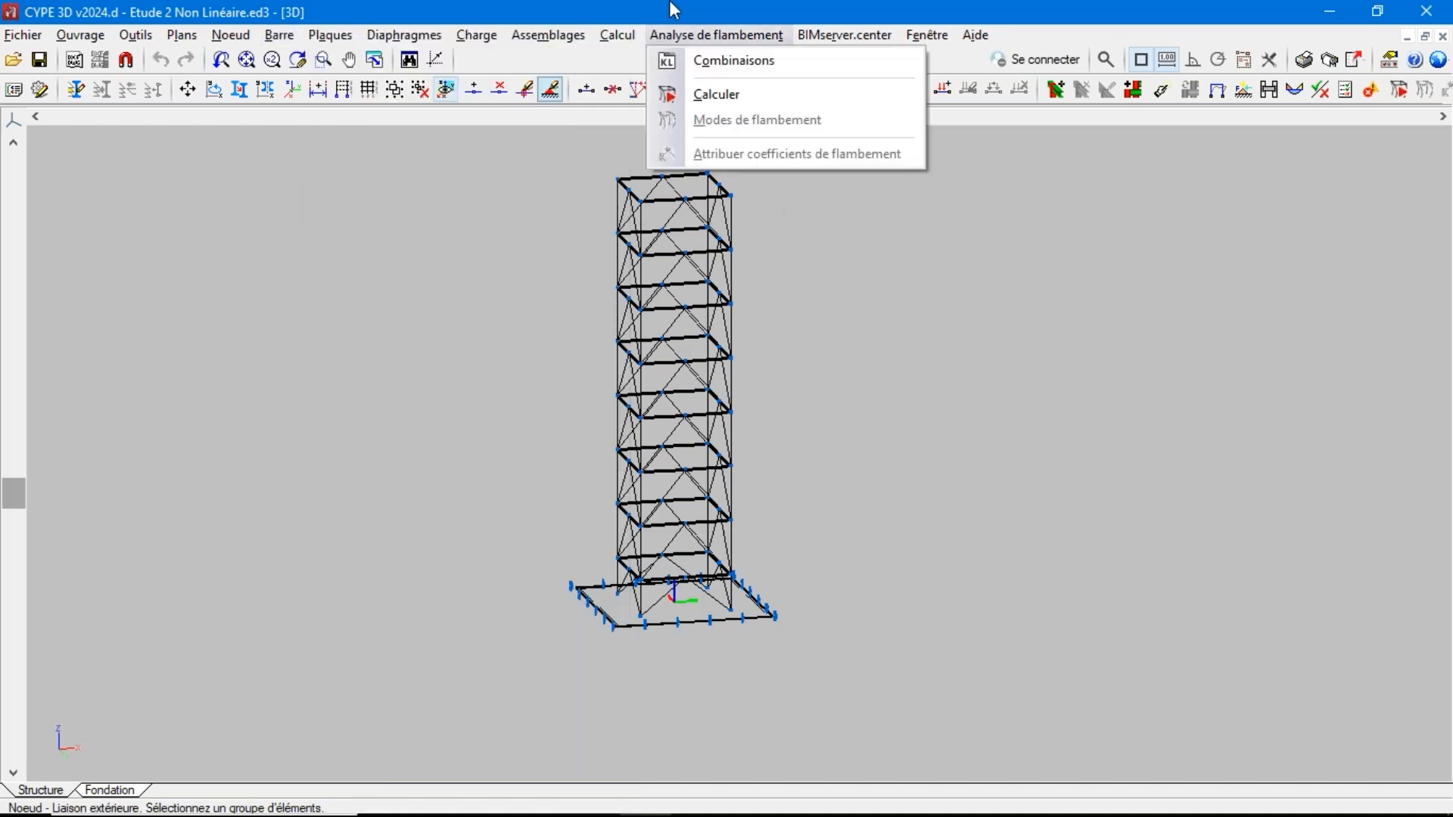
left_click(279, 35)
left_click(292, 36)
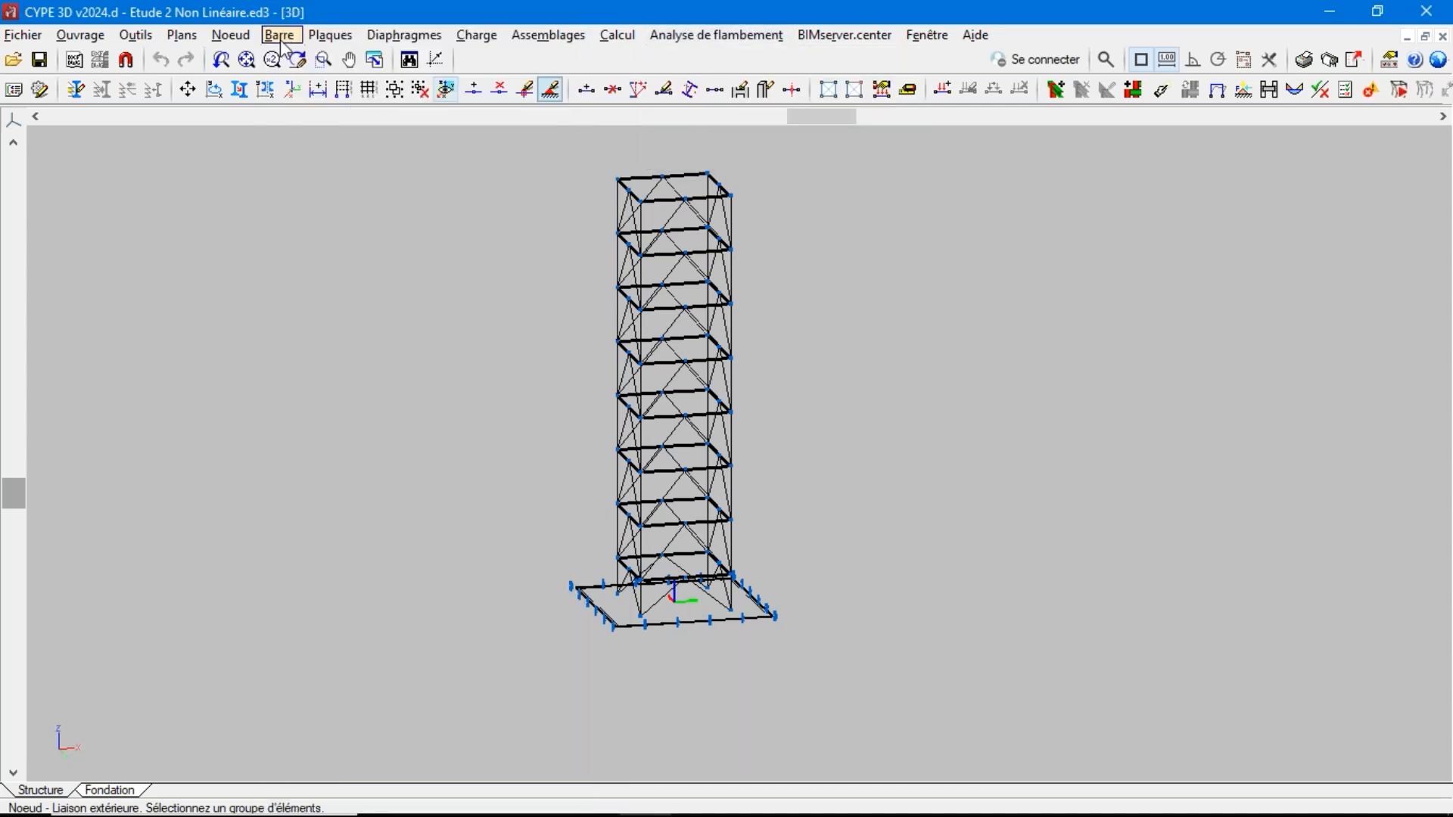
left_click(279, 36)
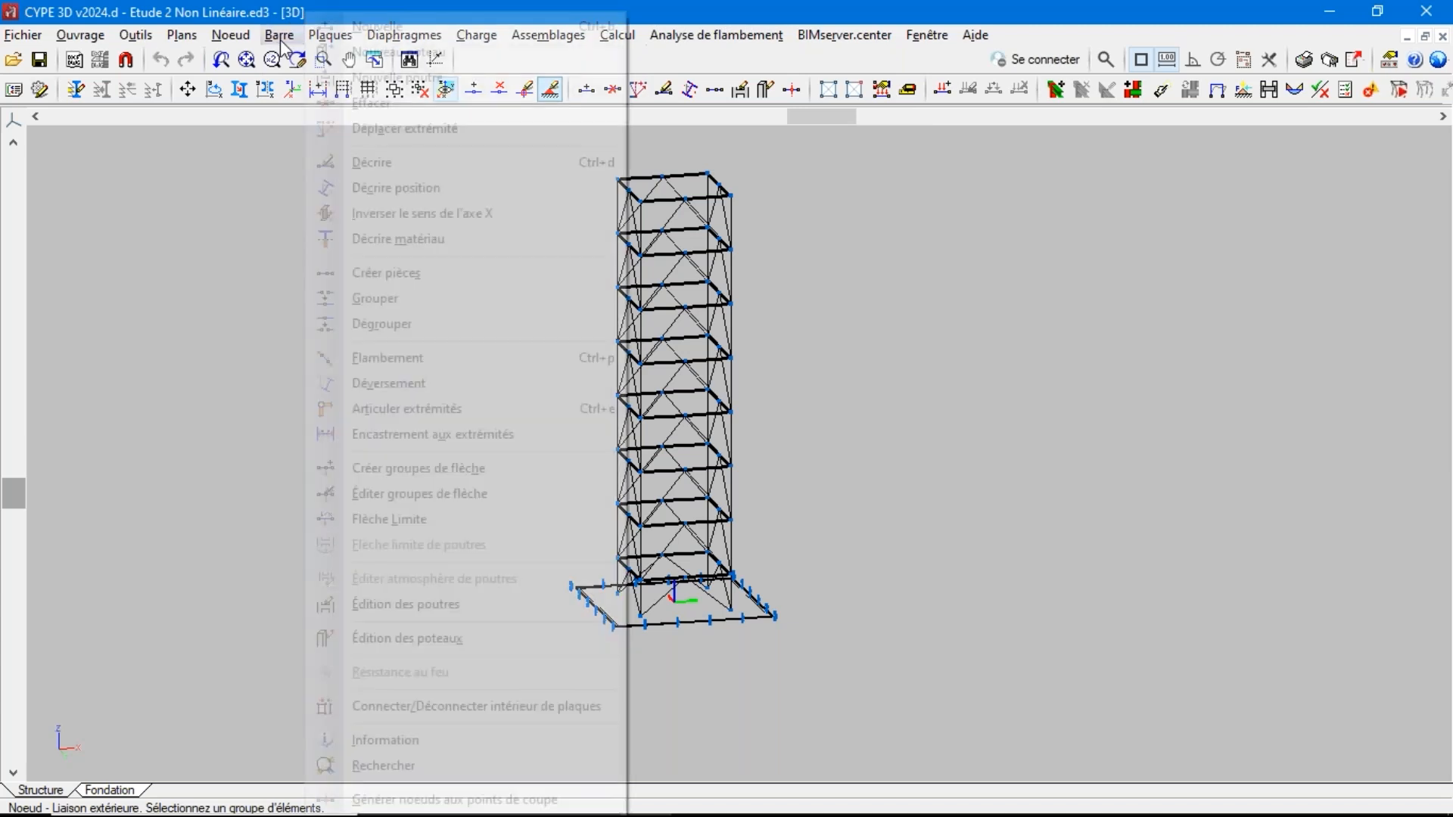
left_click(280, 41)
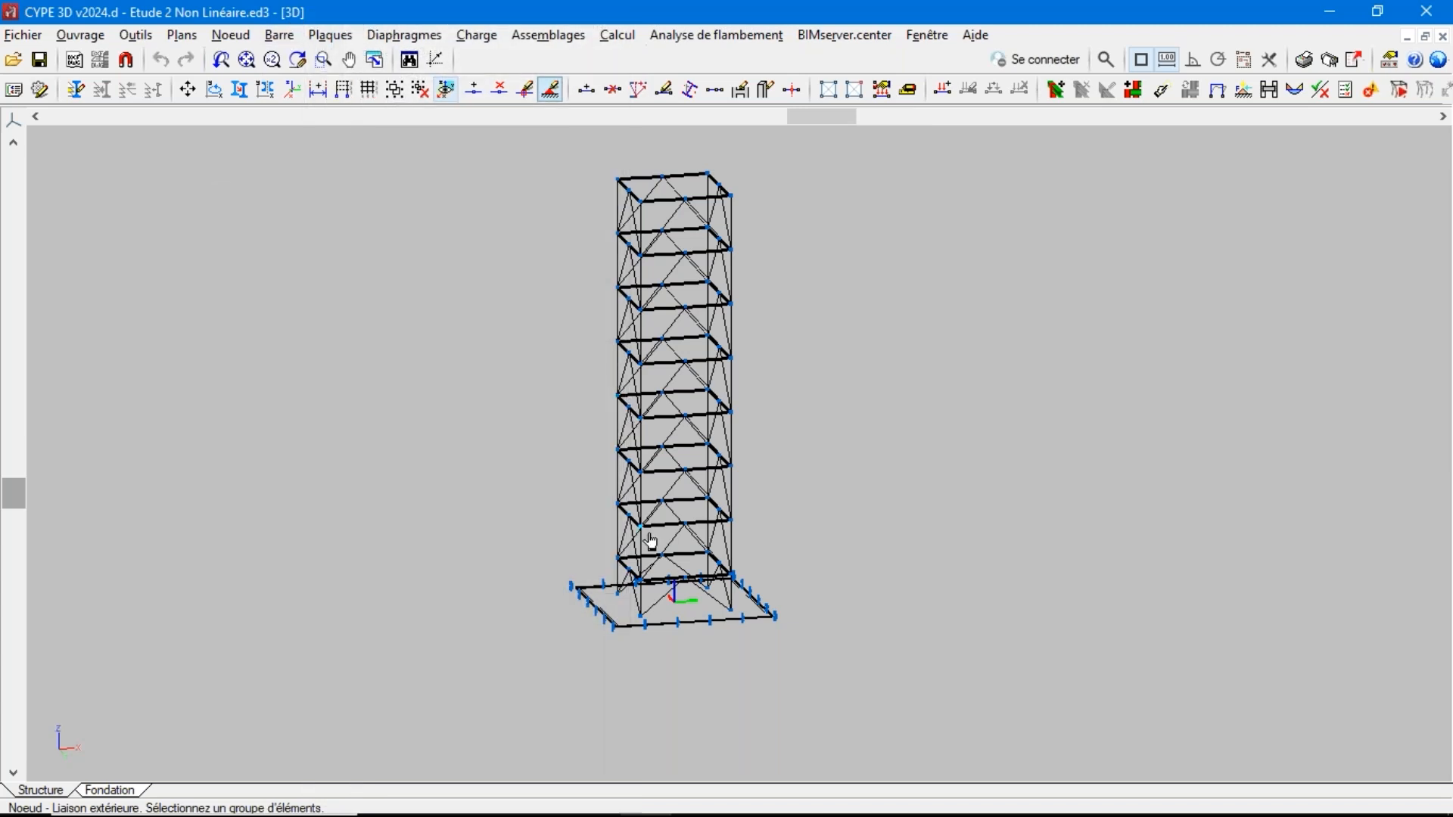
Examine the direction options of an elastic Dx displacement for a pinned external support on the tower's front base node, and cancel
left_click(638, 619)
right_click(638, 619)
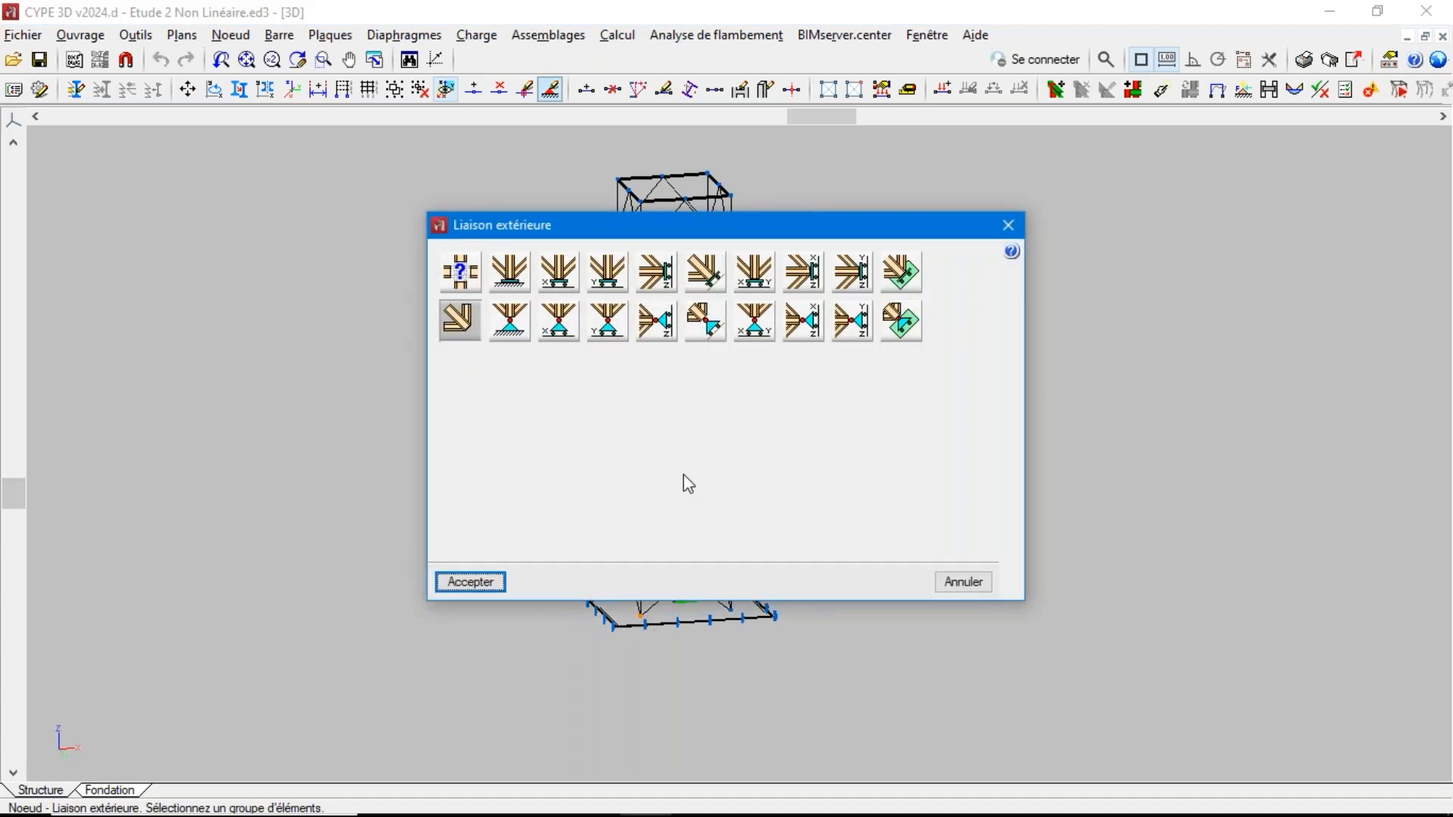
left_click(500, 318)
left_click(760, 383)
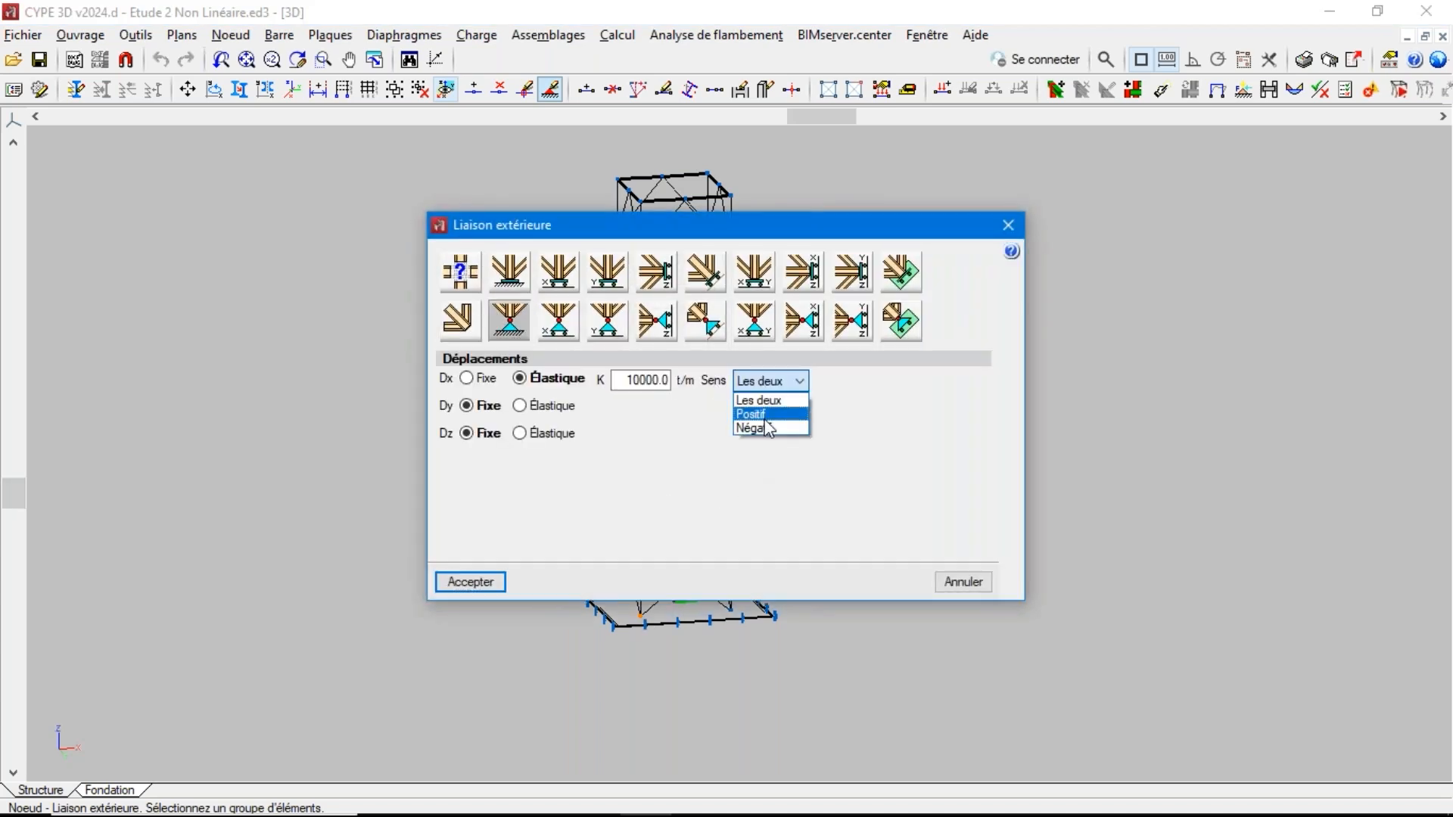
left_click(948, 592)
left_click(947, 592)
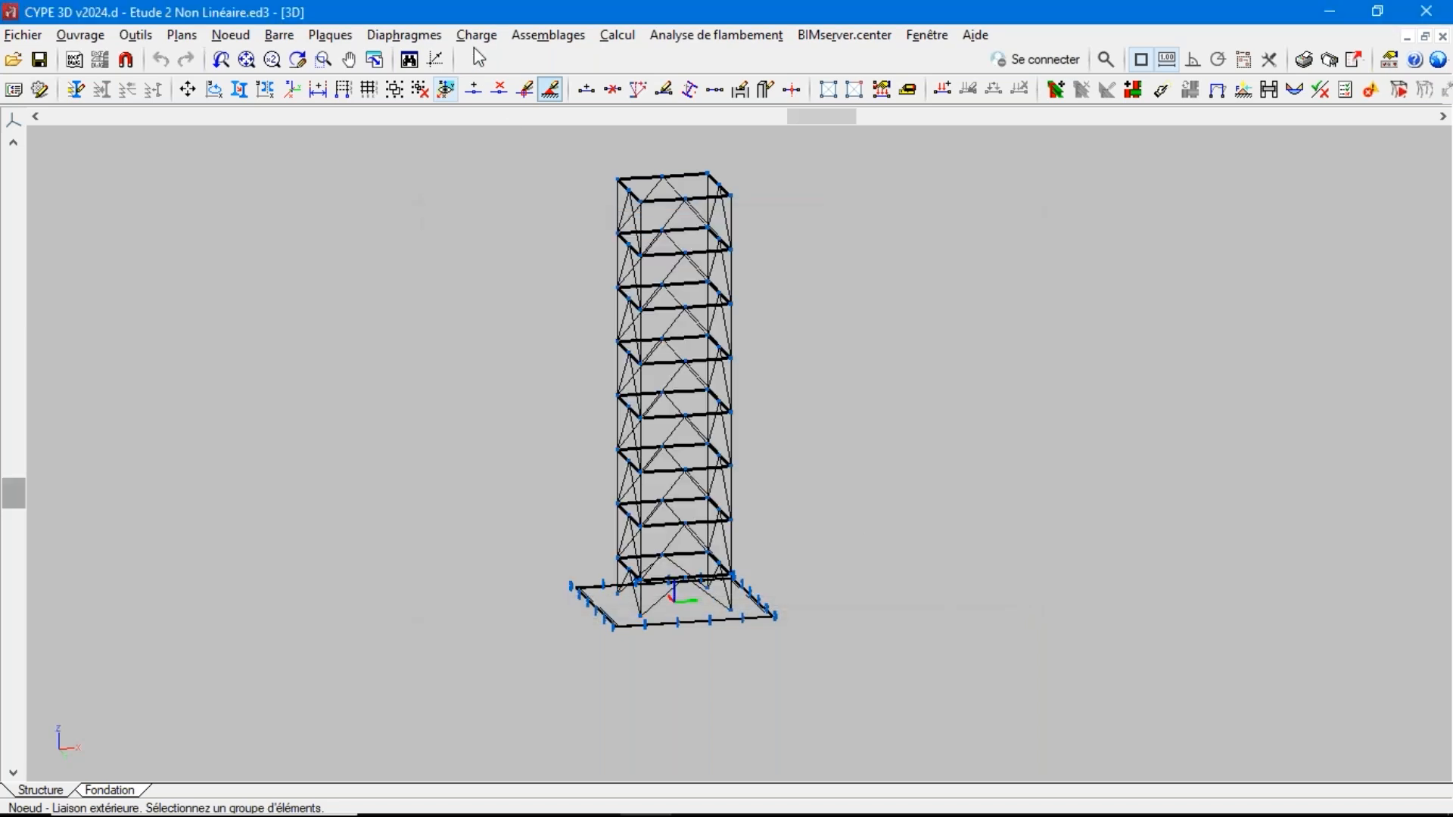
Check the soil reaction behaviour in the base slab's section description, and close it without changes
left_click(330, 36)
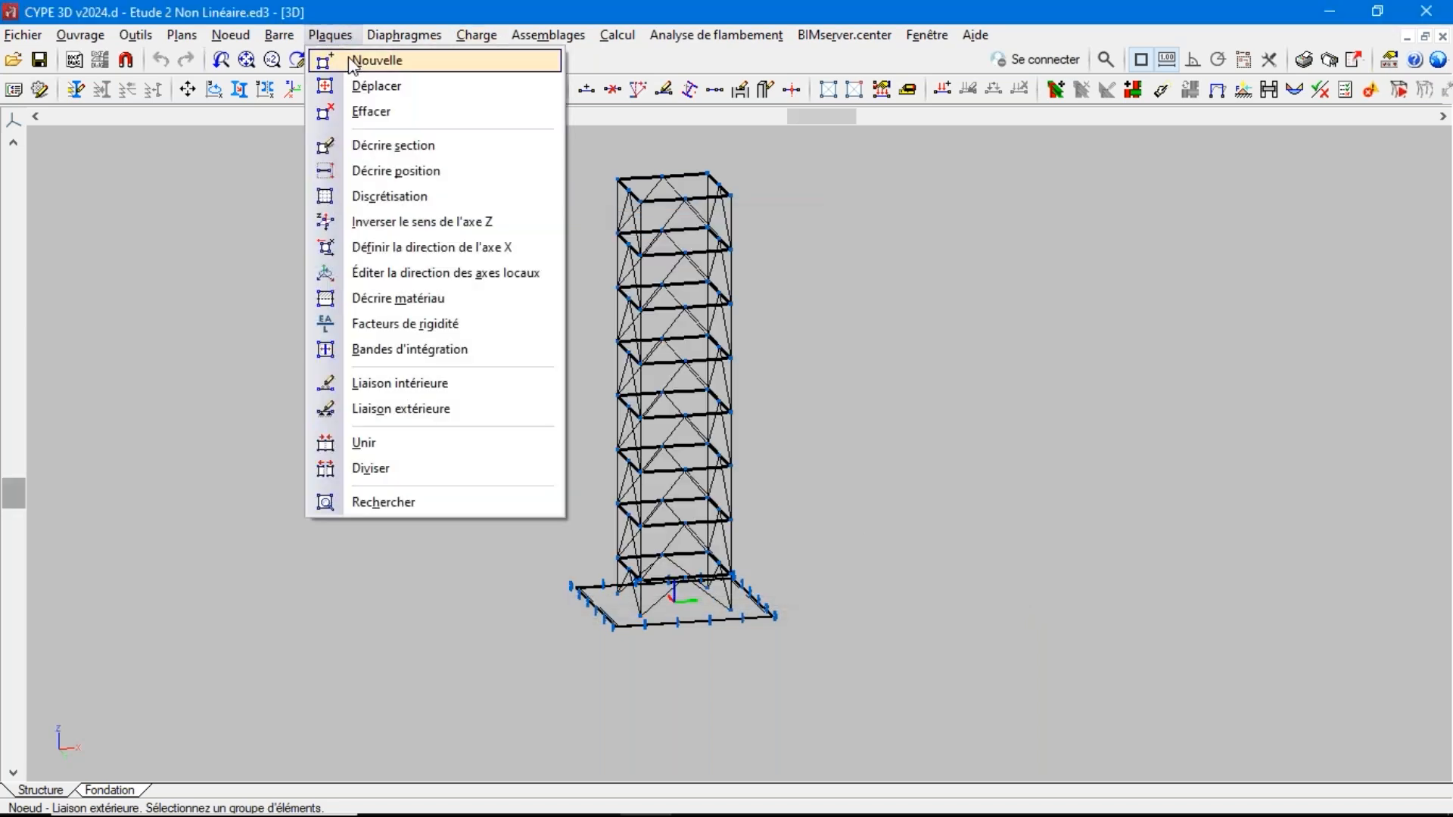
left_click(375, 151)
left_click(590, 605)
right_click(590, 605)
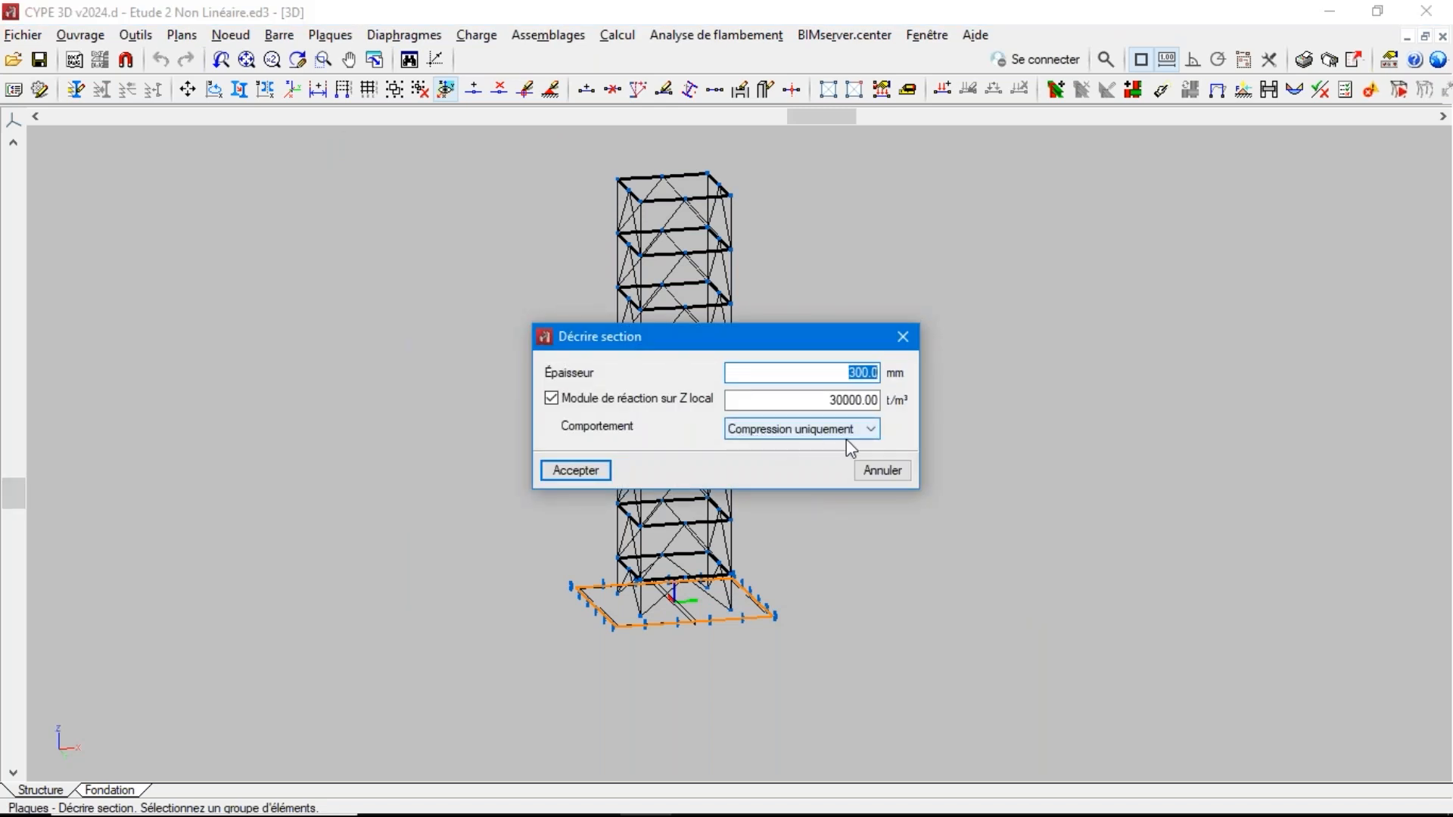
left_click(872, 471)
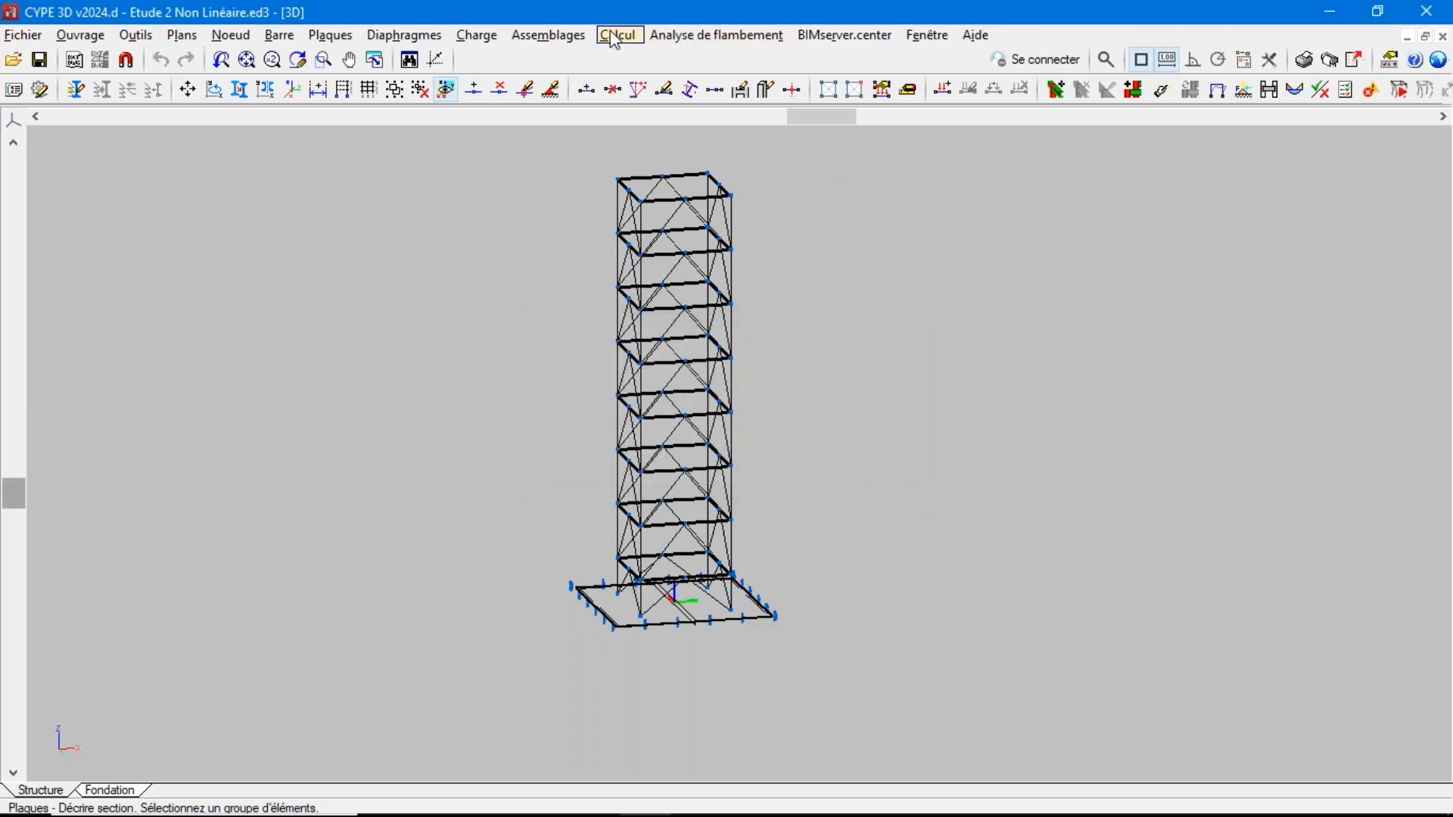
Minimise the CYPE 3D window and show the presentation slide comparing linear and non-linear analysis
left_click(1341, 10)
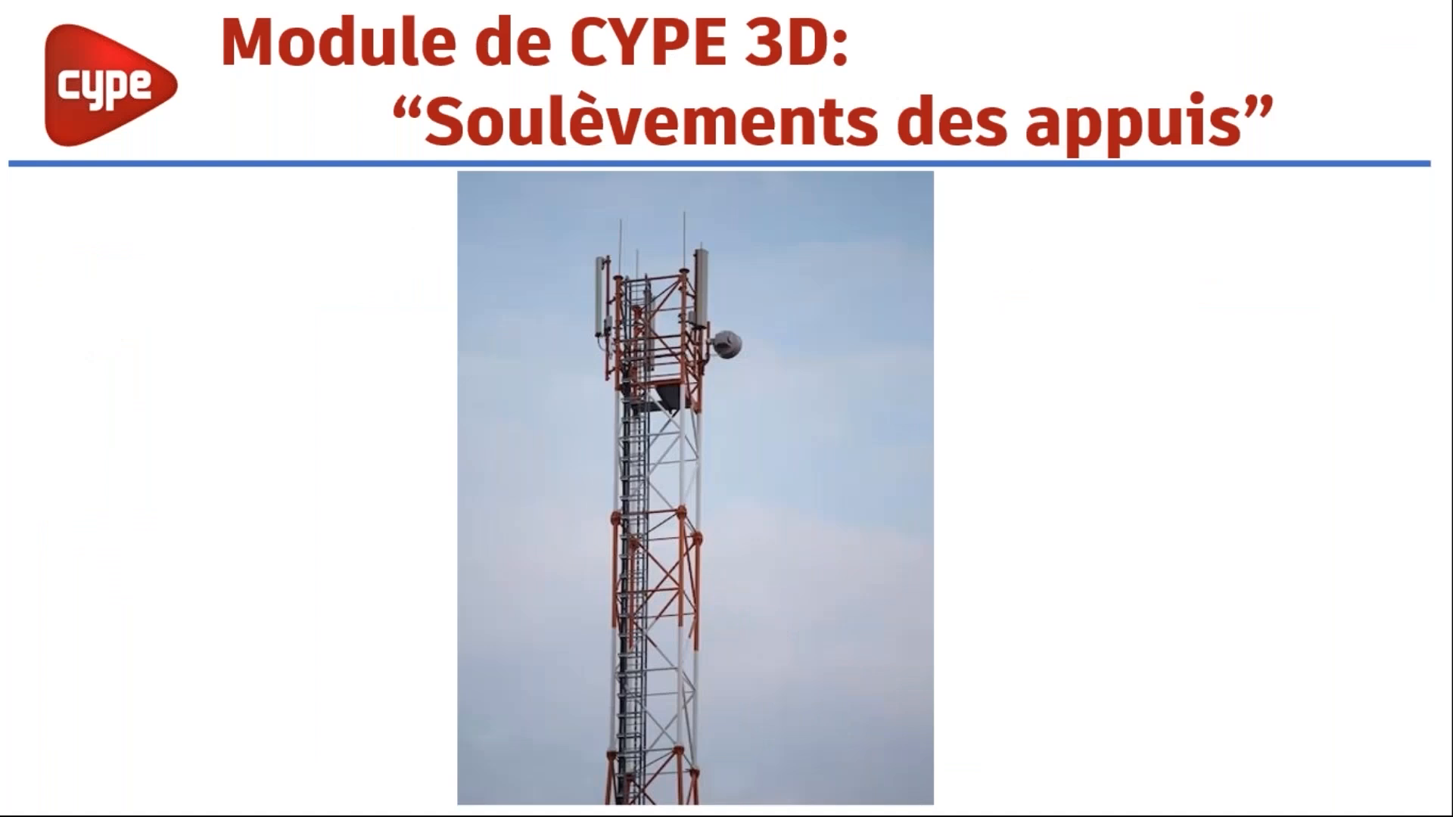
key("Right")
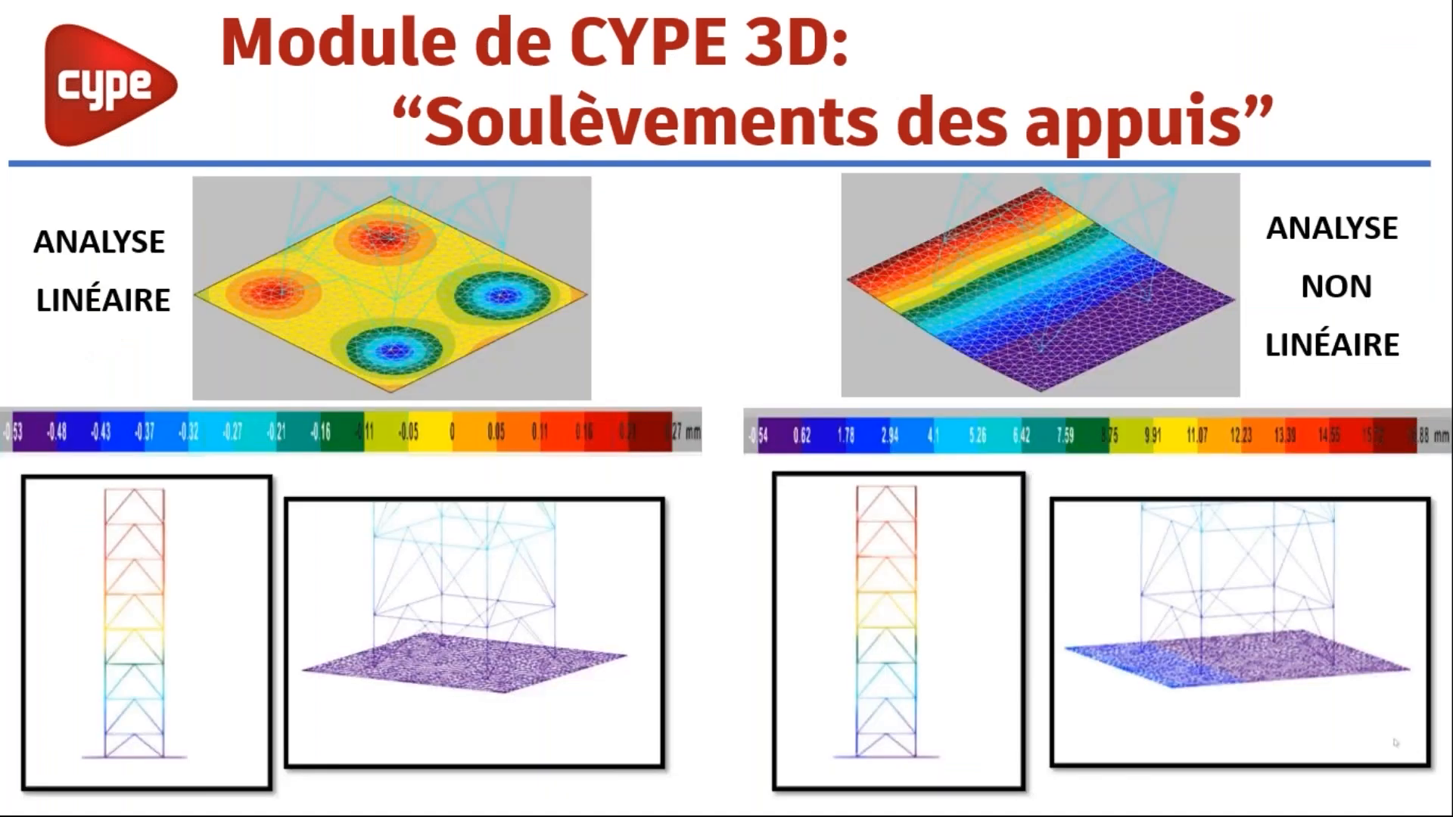
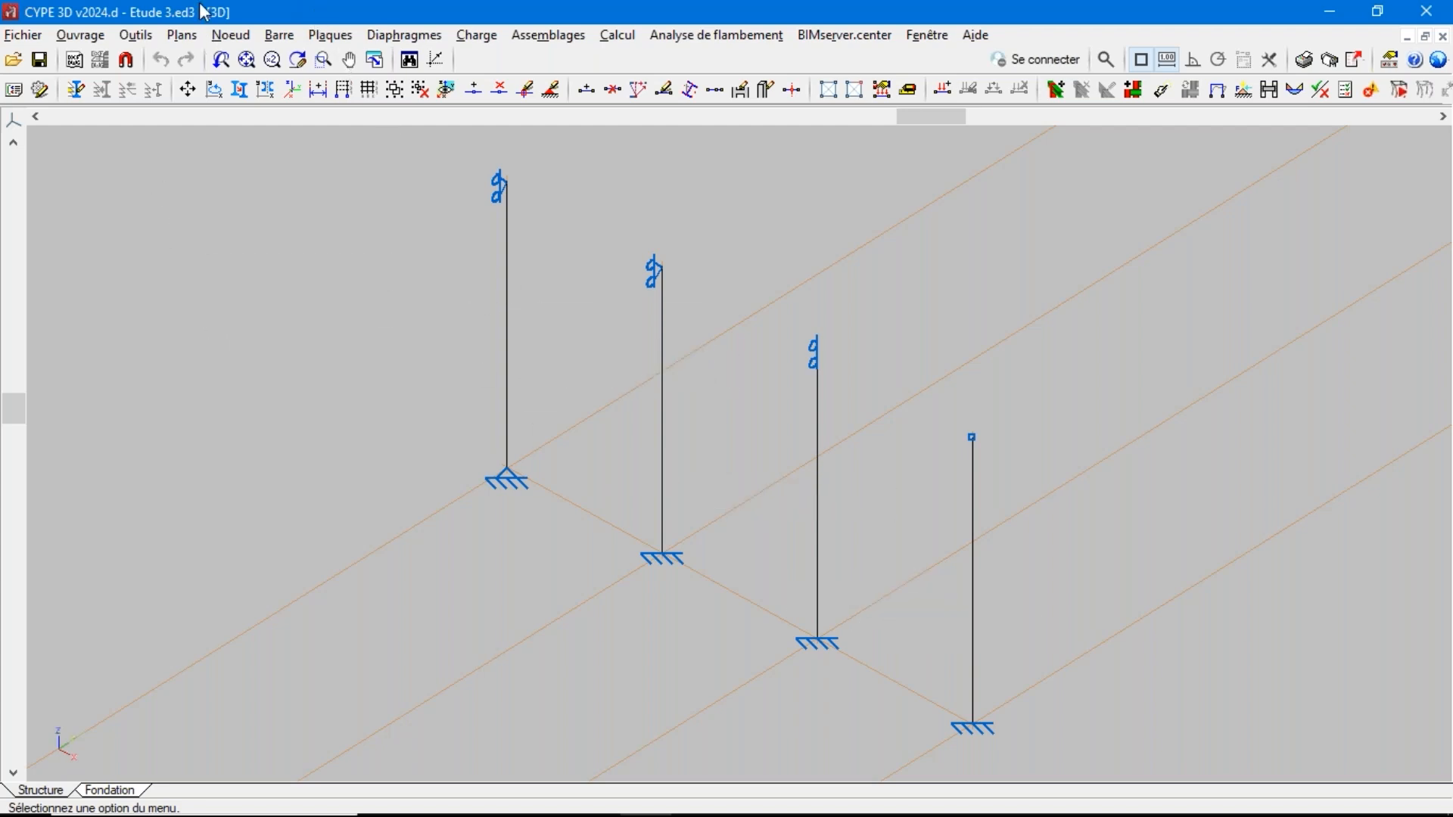
Assign a buckling coefficient β of 1.0 in the xy and xz planes to all four columns
left_click(276, 37)
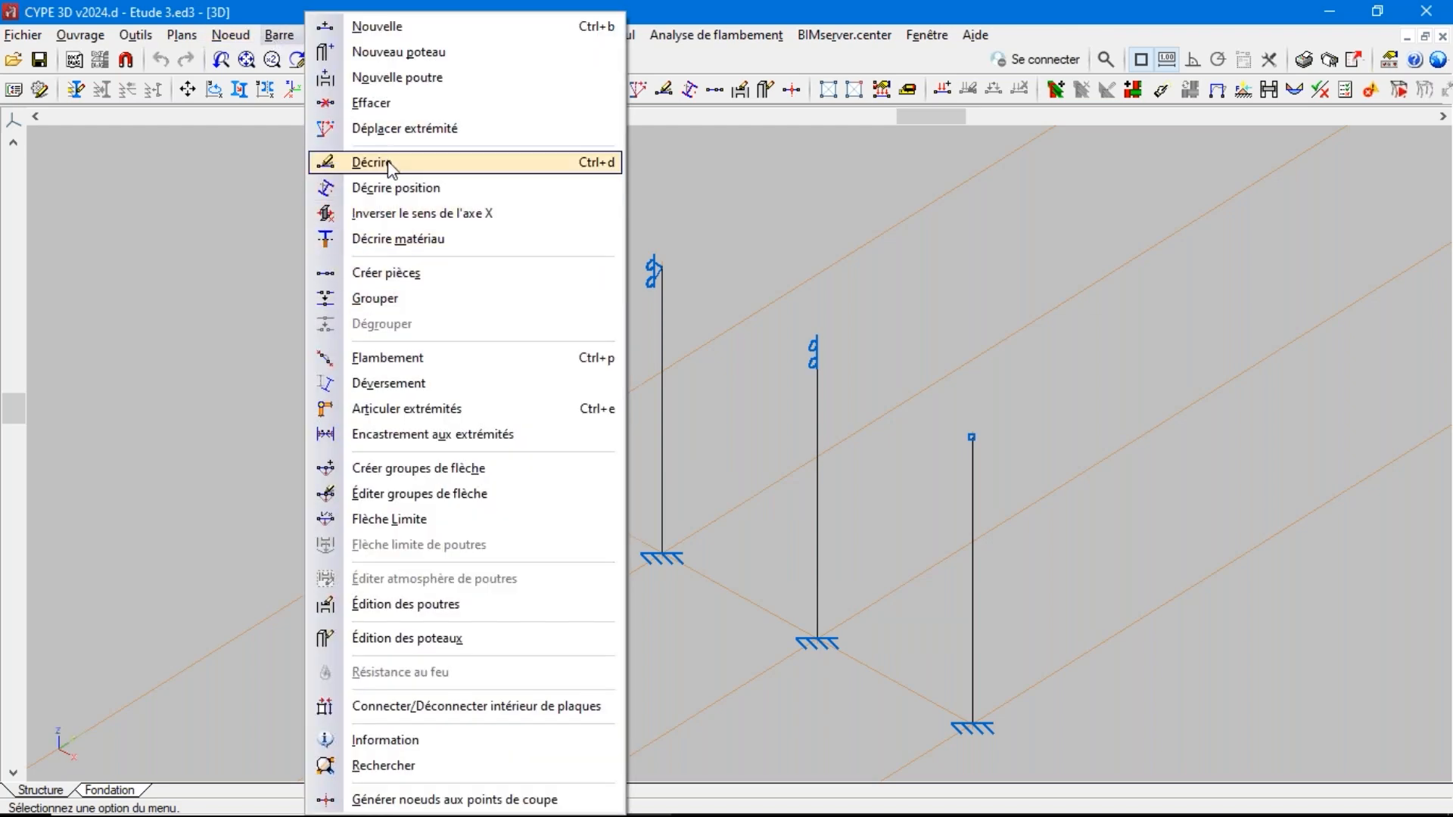
left_click(386, 357)
left_click_drag(1087, 254, 441, 591)
right_click(363, 564)
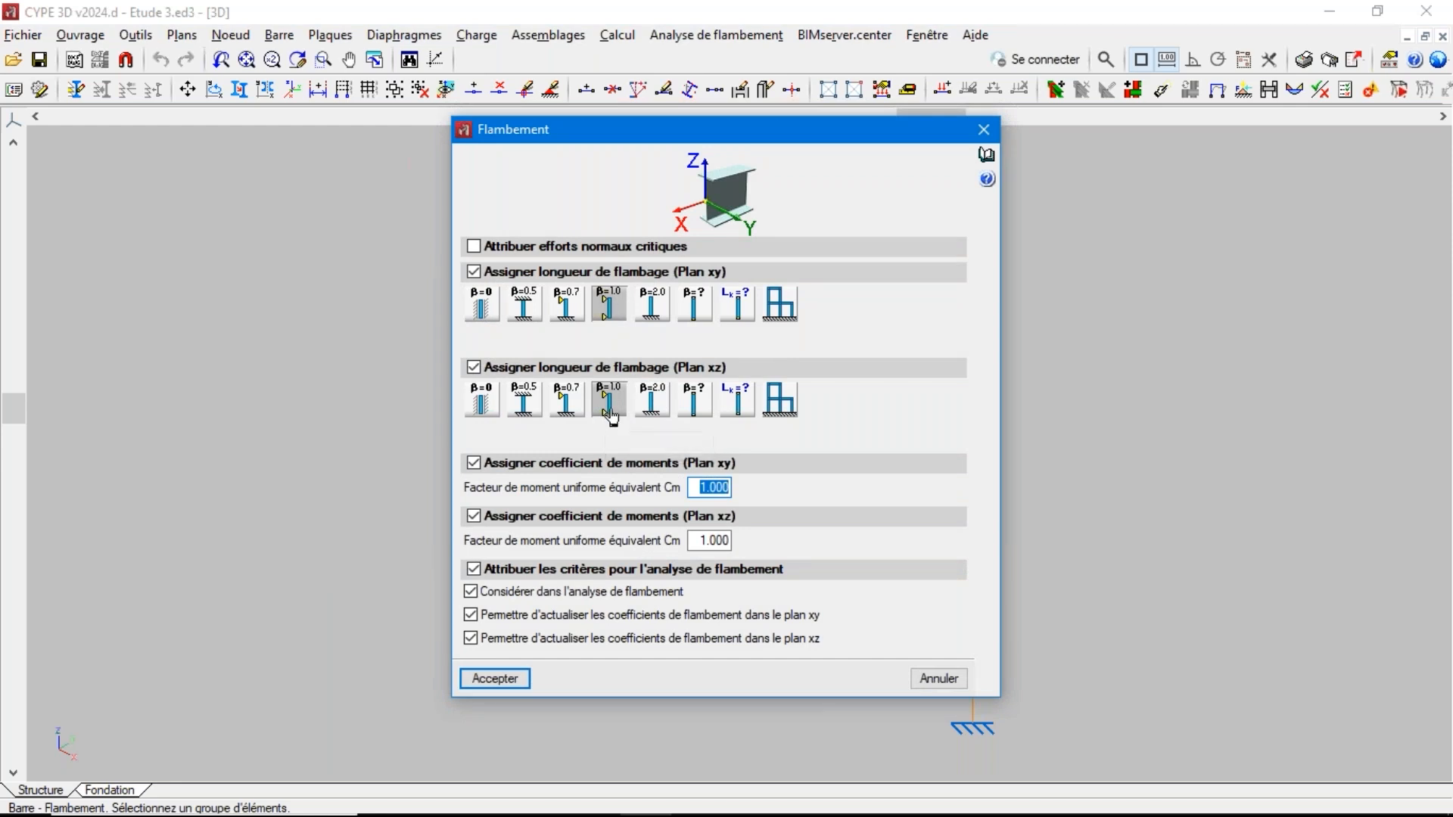
left_click(496, 680)
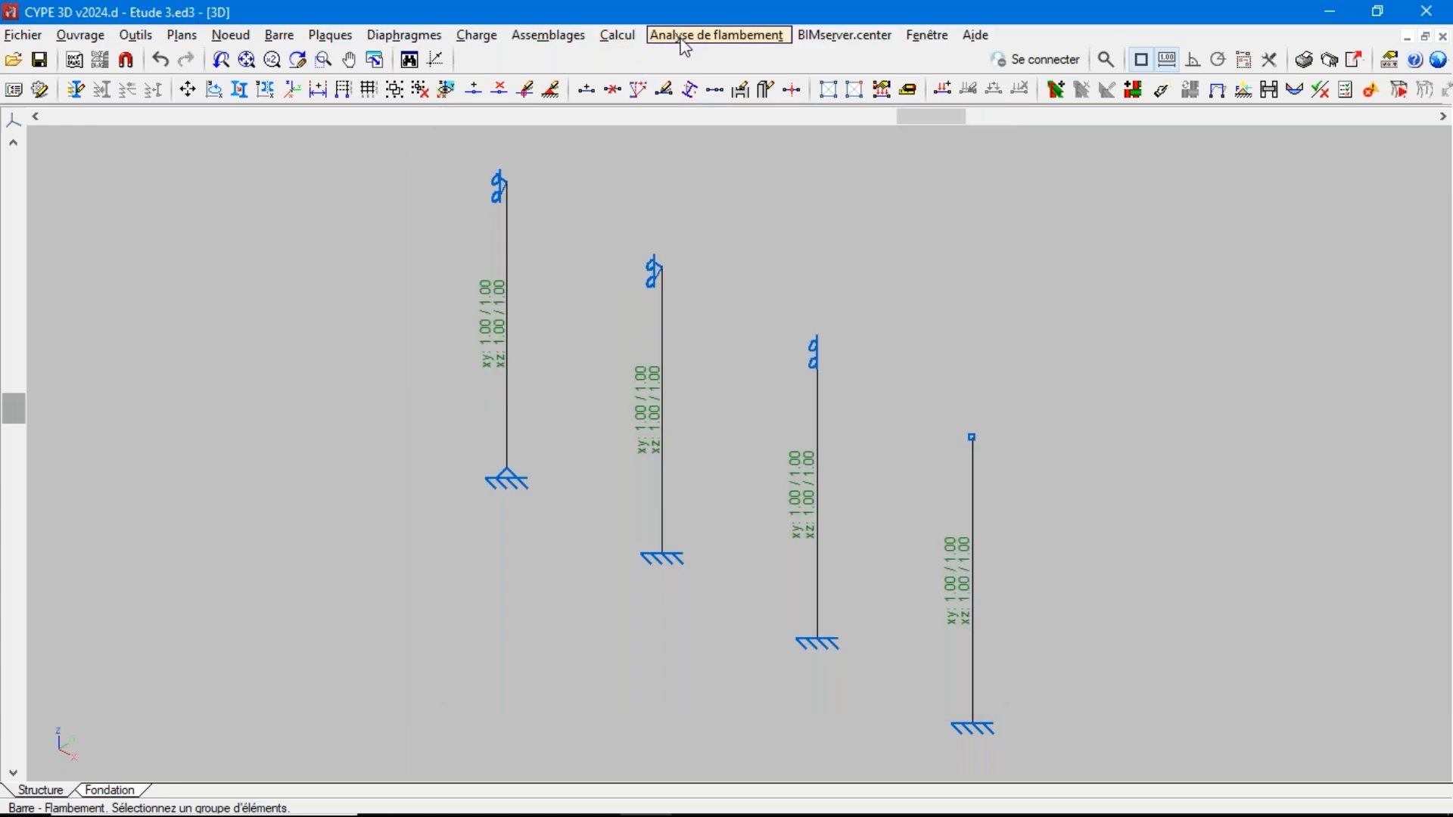
Calculate the stresses and deformations with section verification, accepting default lateral-torsional buckling values, and dismiss the final report
left_click(619, 34)
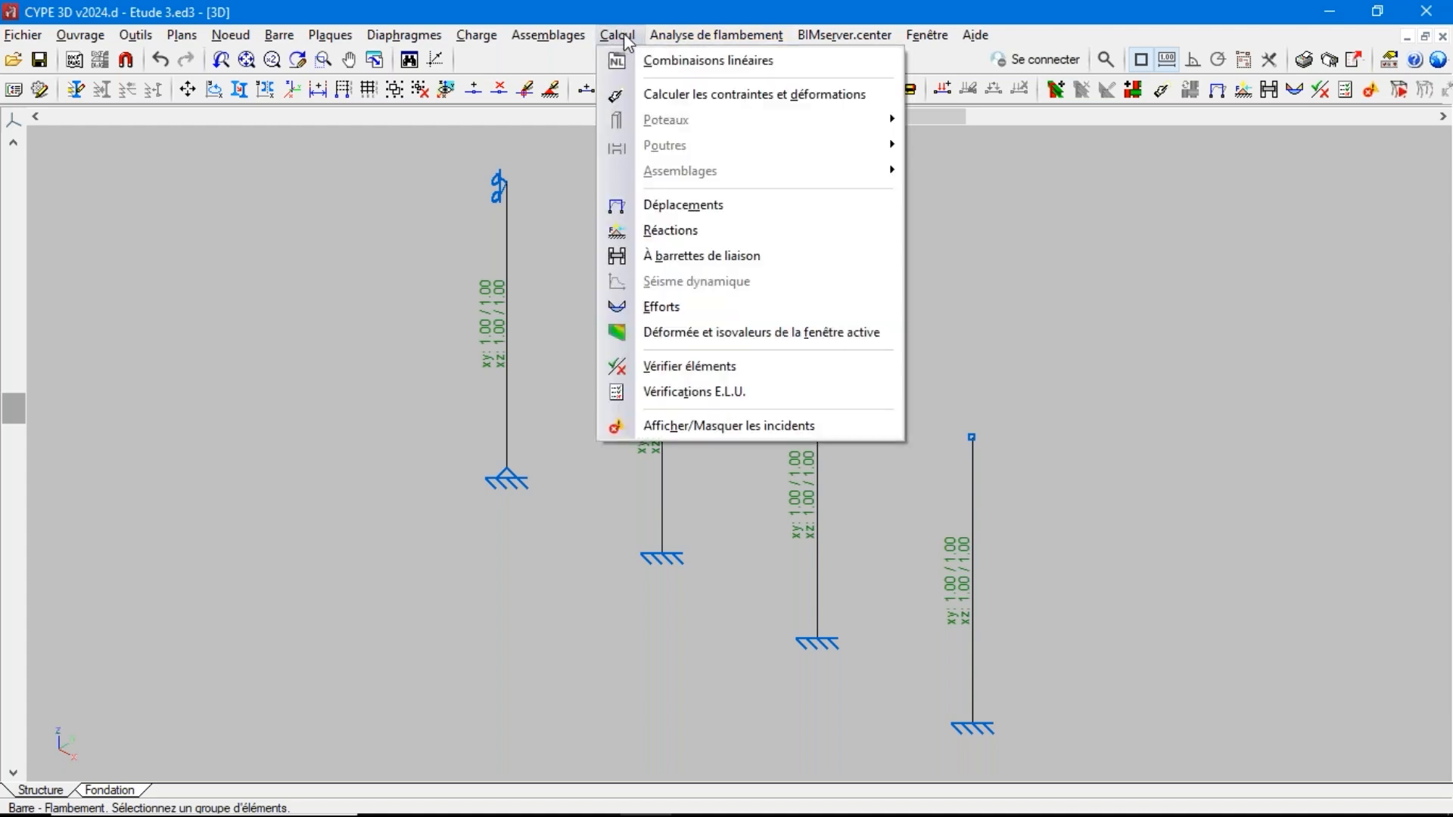
left_click(659, 96)
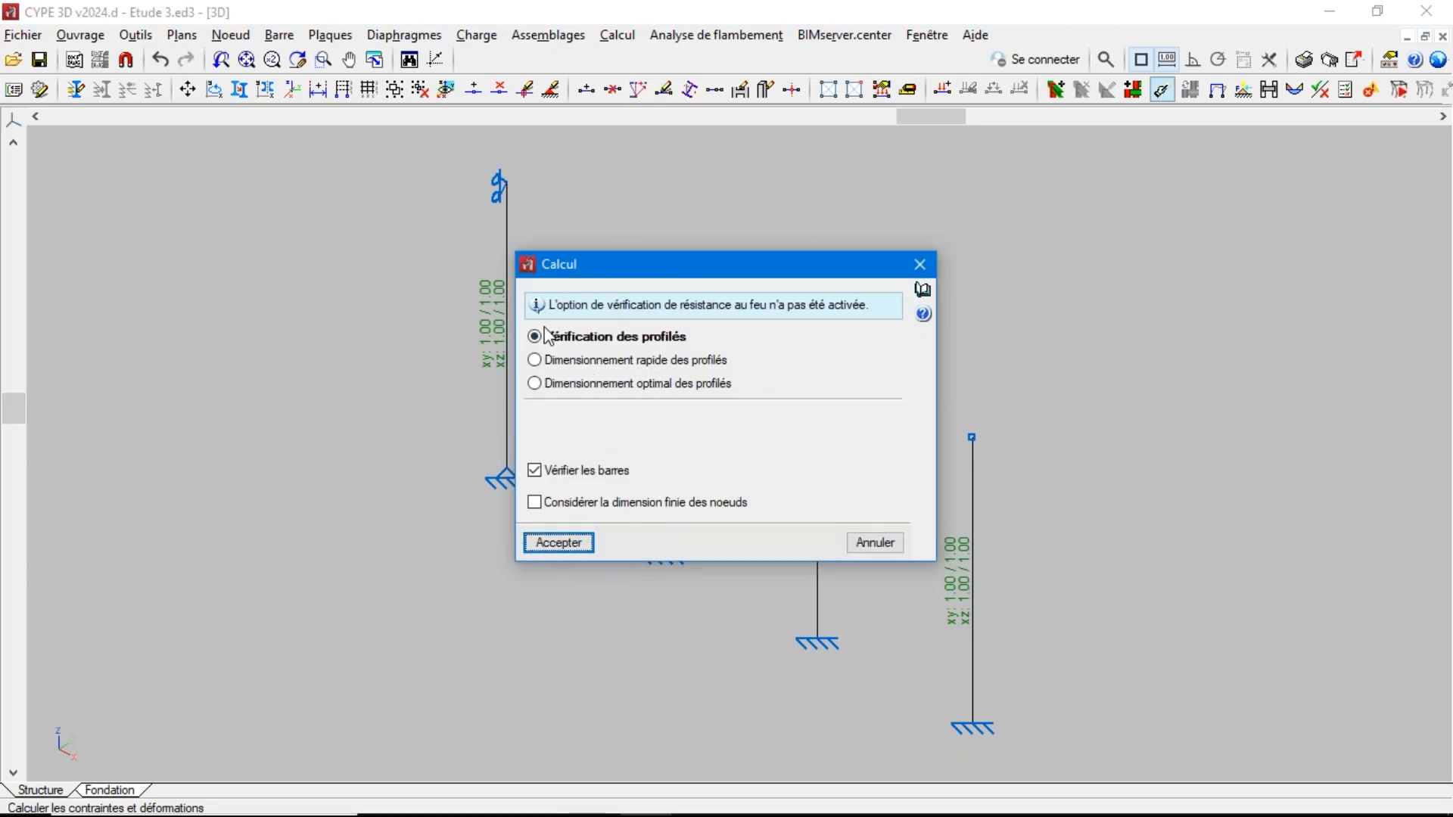
left_click(557, 542)
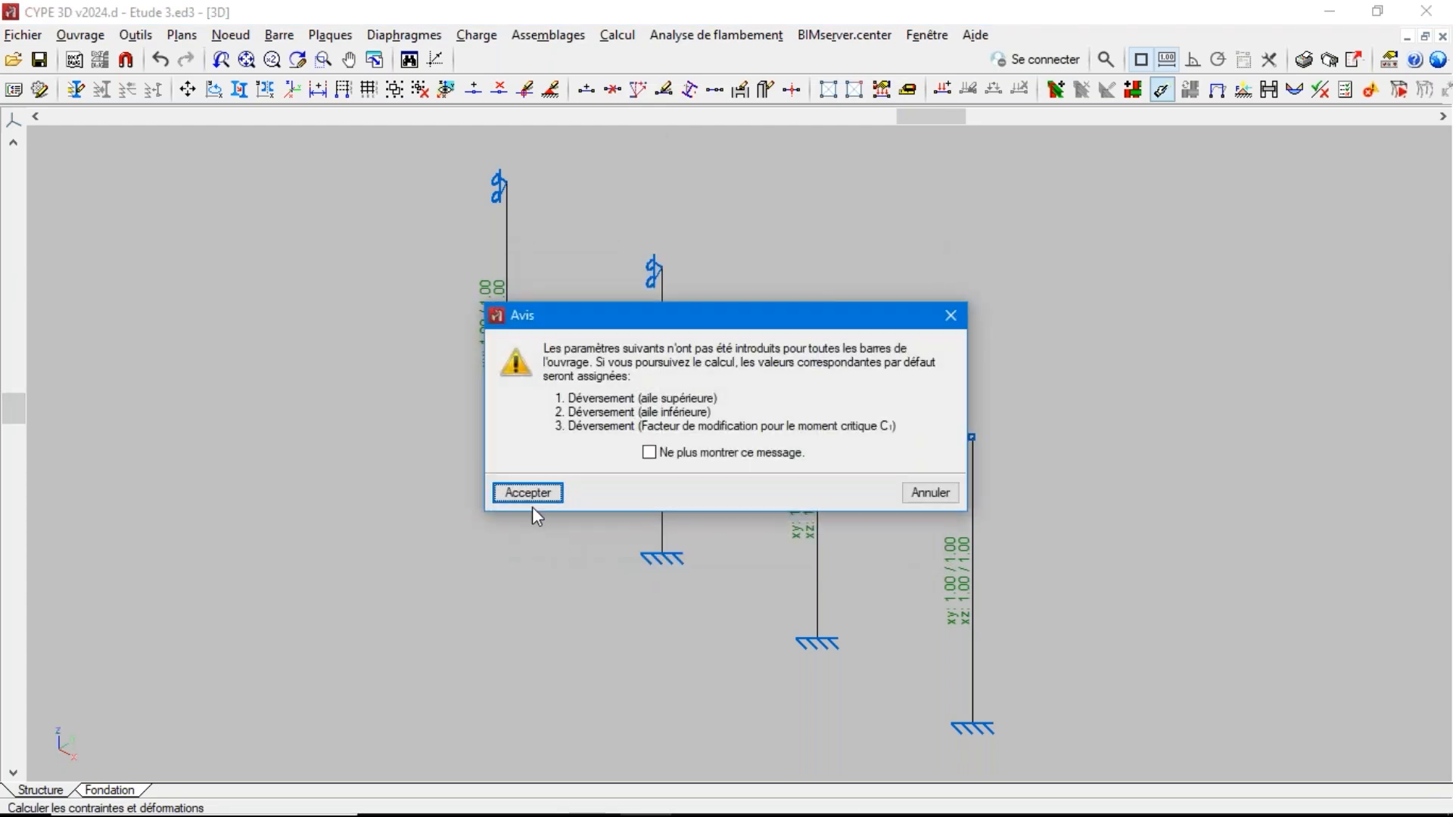
left_click(530, 492)
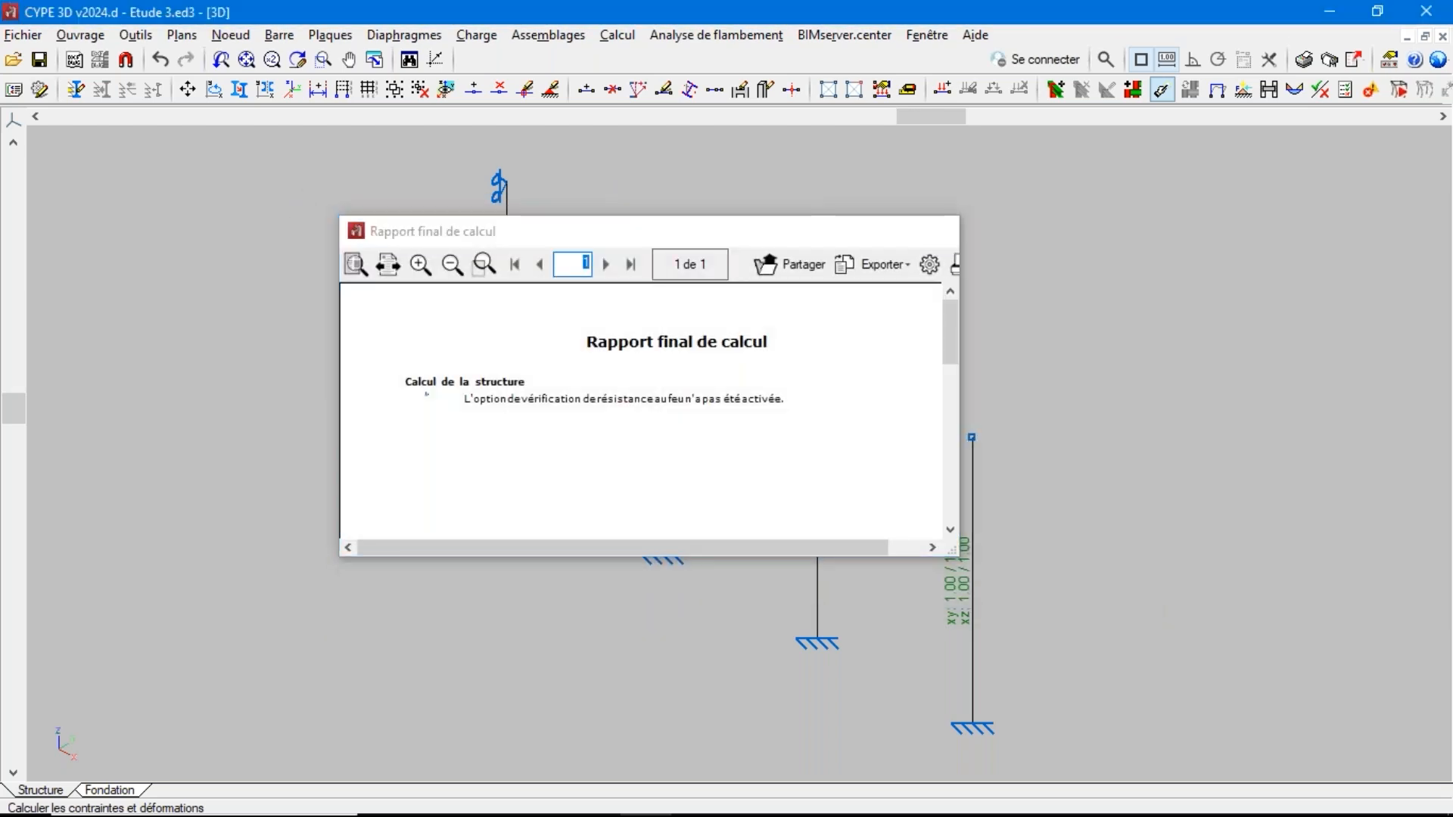
key("Escape")
Verify the bars and compare the resistance utilisation of the columns calculated with equal buckling coefficients
left_click(615, 35)
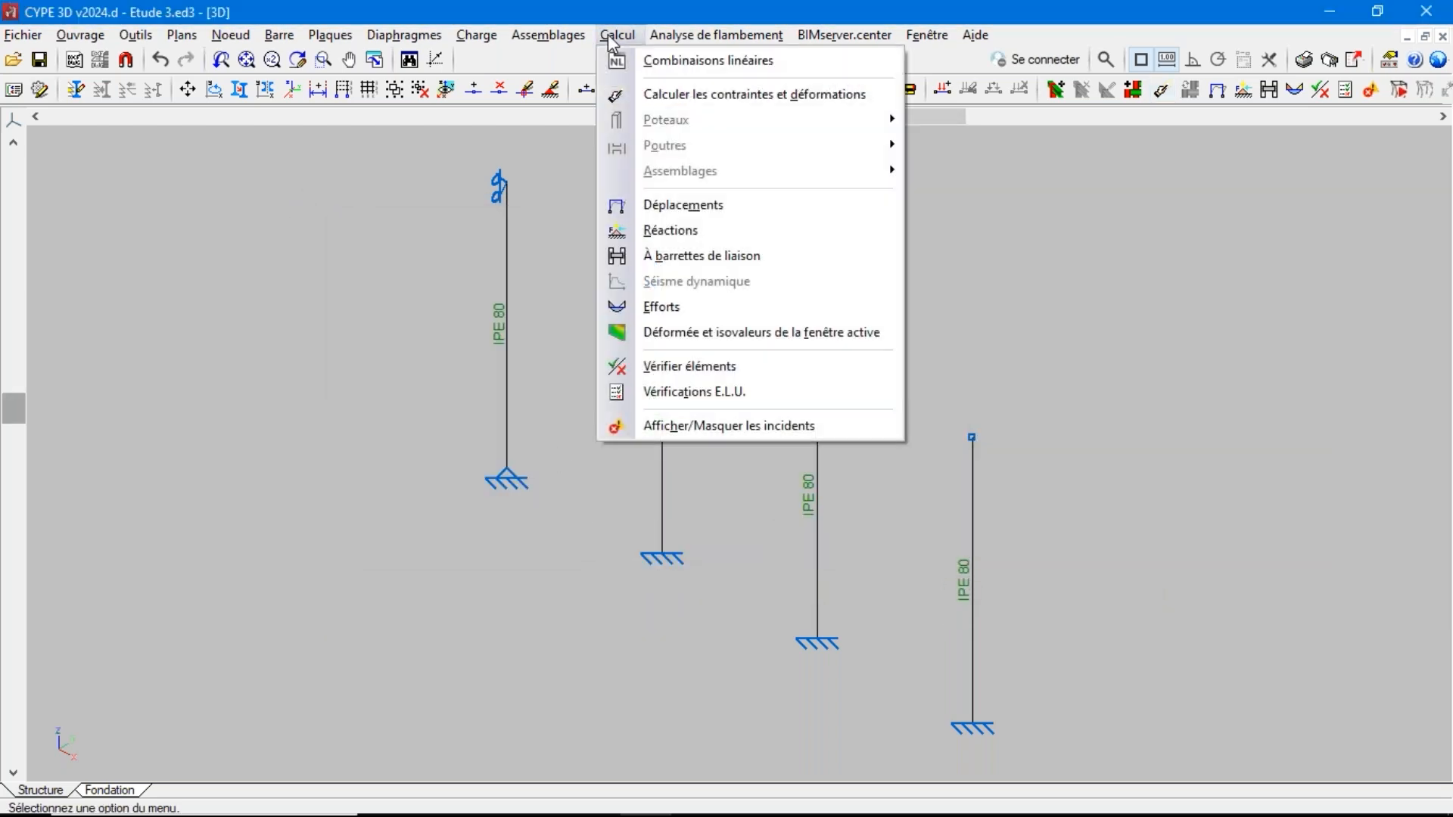
left_click(661, 366)
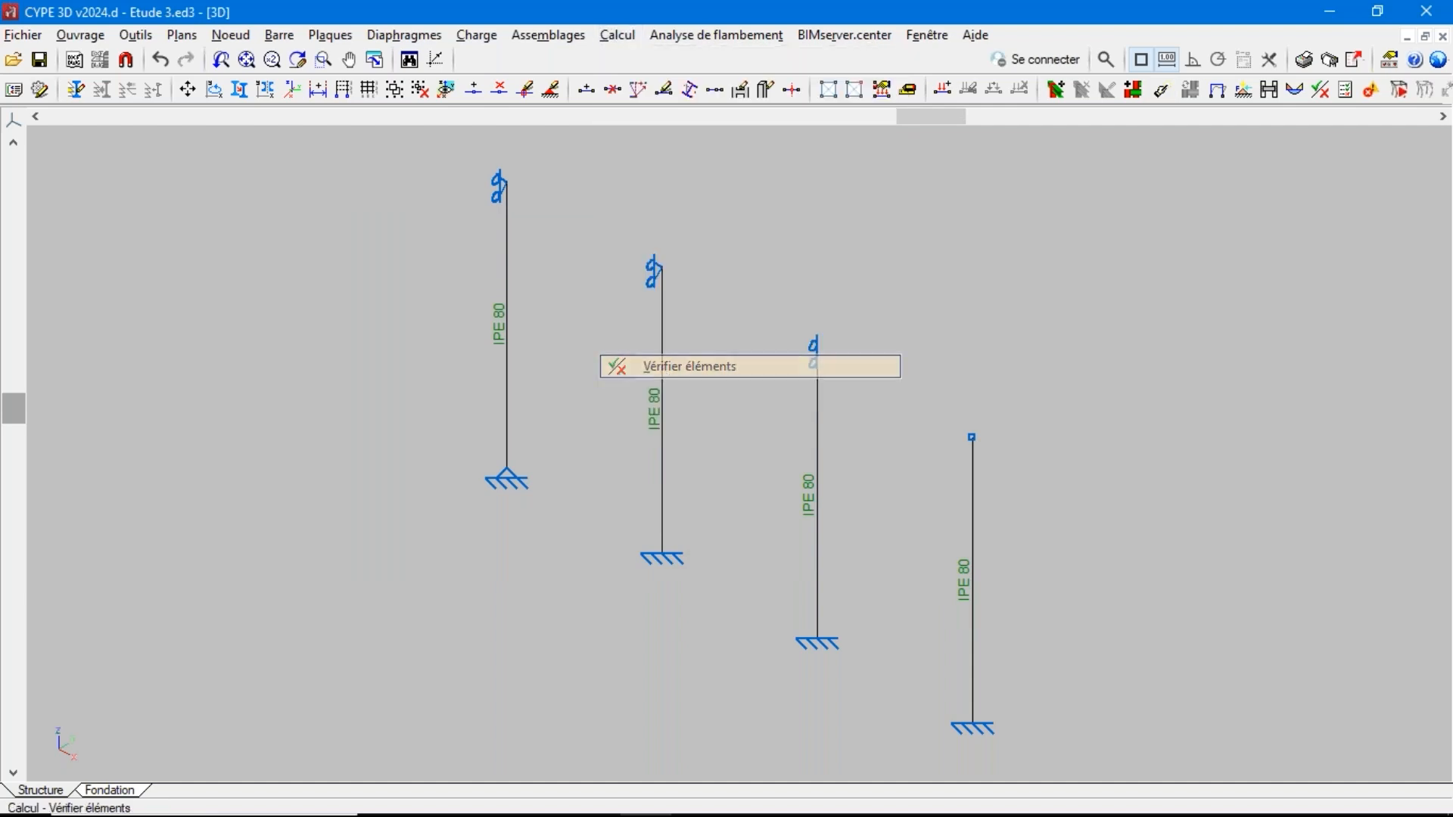
left_click(516, 494)
mouse_move(505, 358)
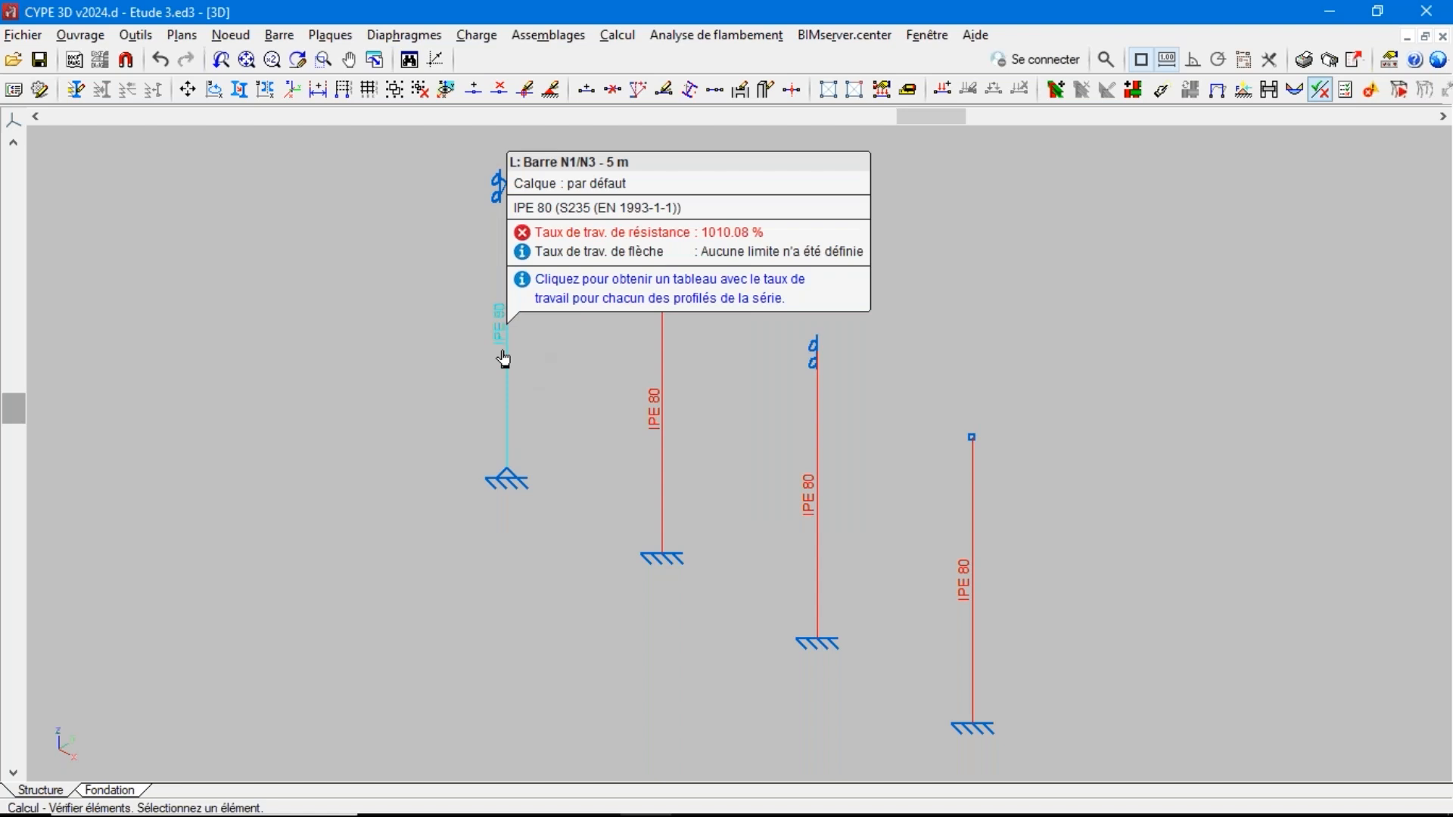
mouse_move(817, 452)
mouse_move(984, 513)
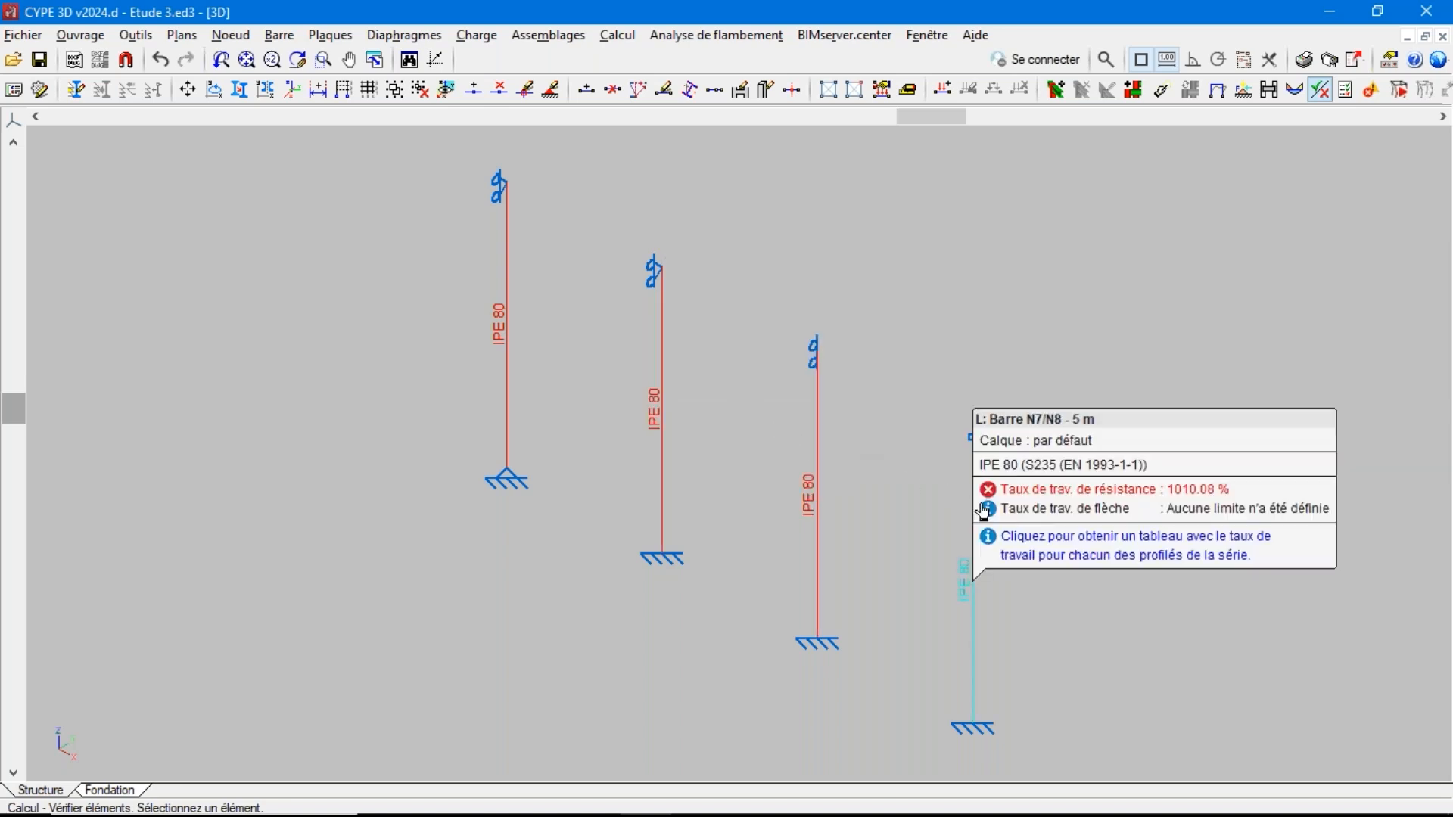
mouse_move(515, 295)
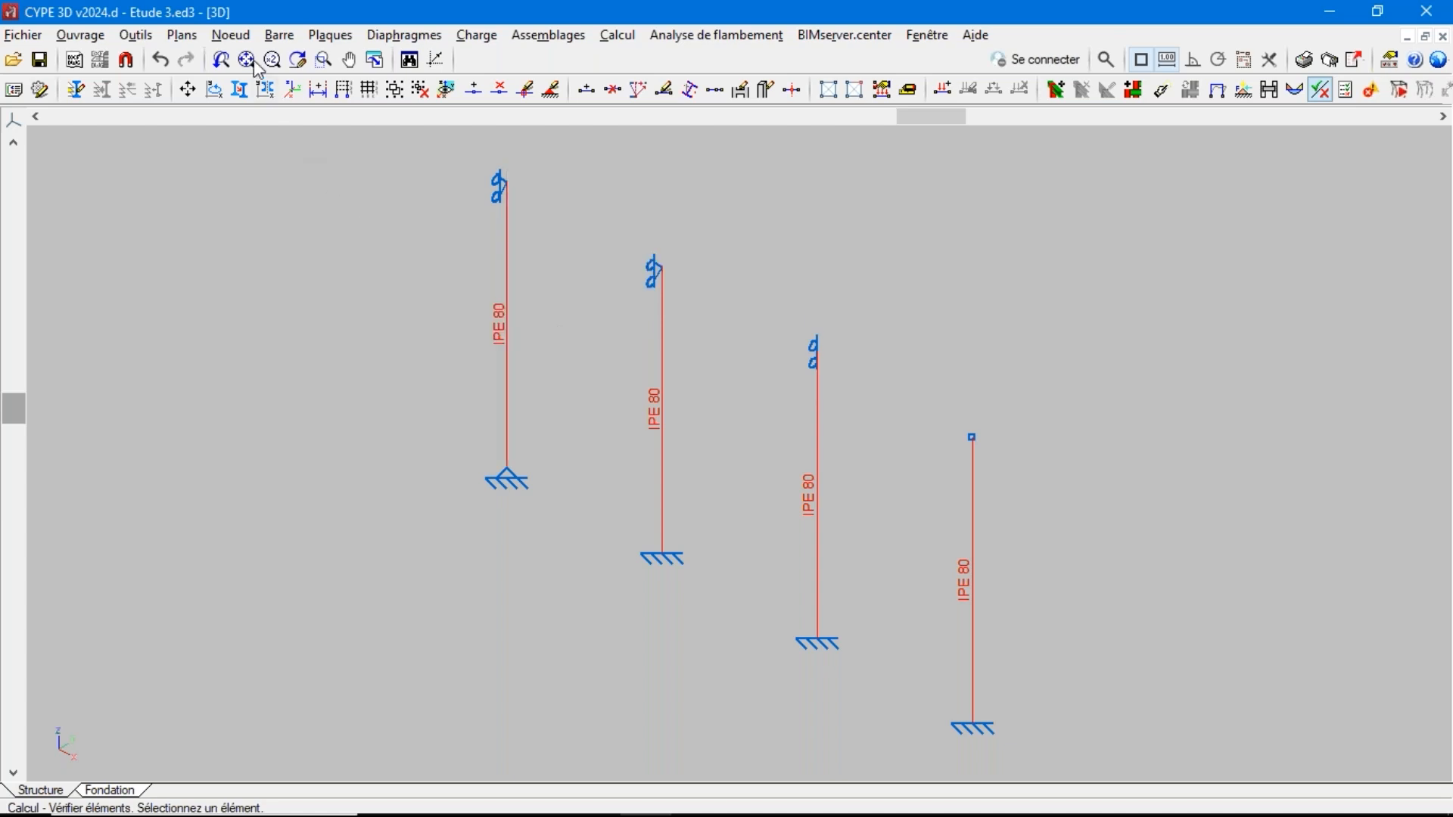
Assign β = 1.0 in the xy and xz planes to the column with the pinned base
left_click(281, 41)
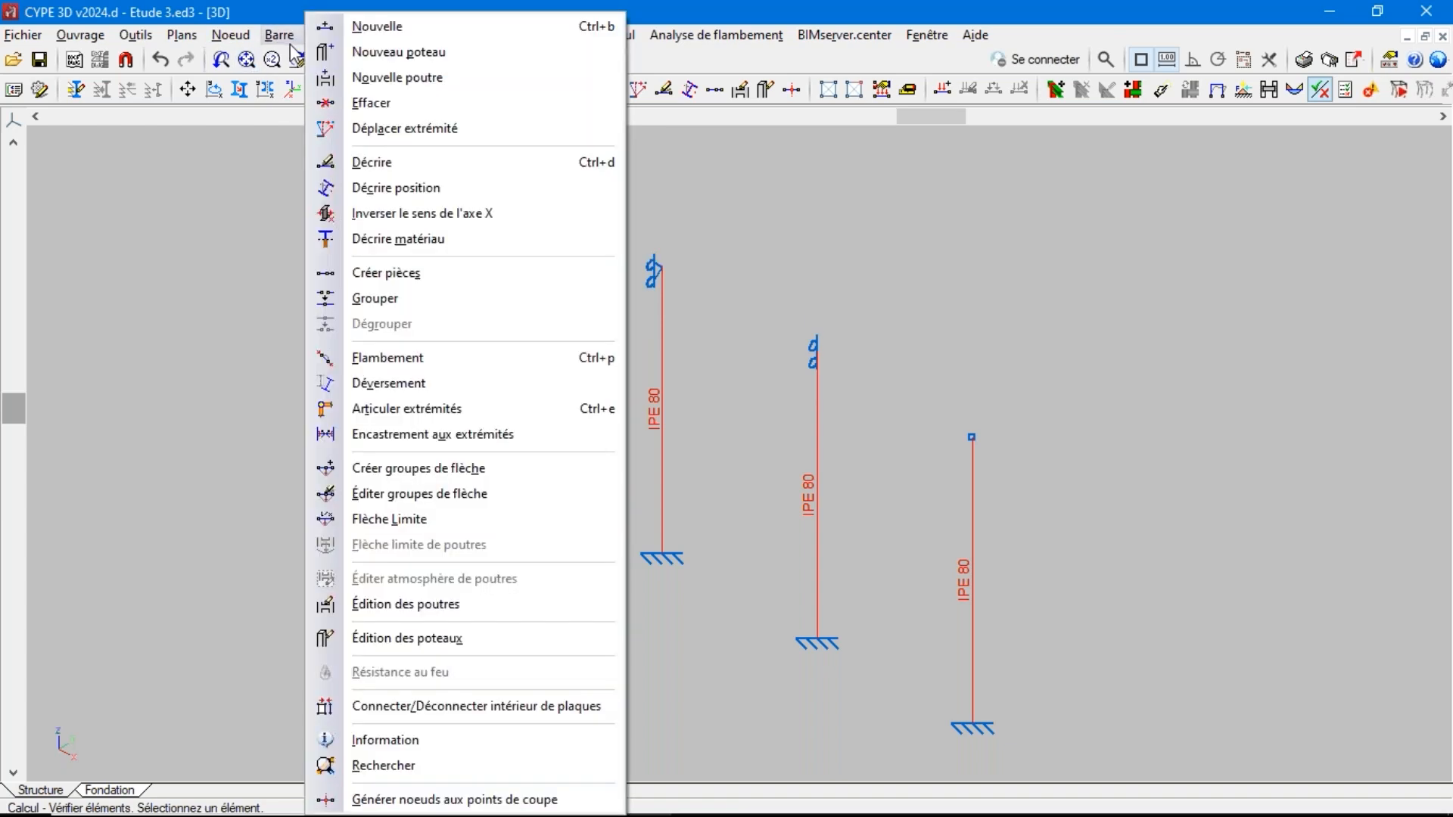
left_click(375, 358)
left_click(507, 302)
right_click(507, 295)
left_click_drag(619, 124, 914, 97)
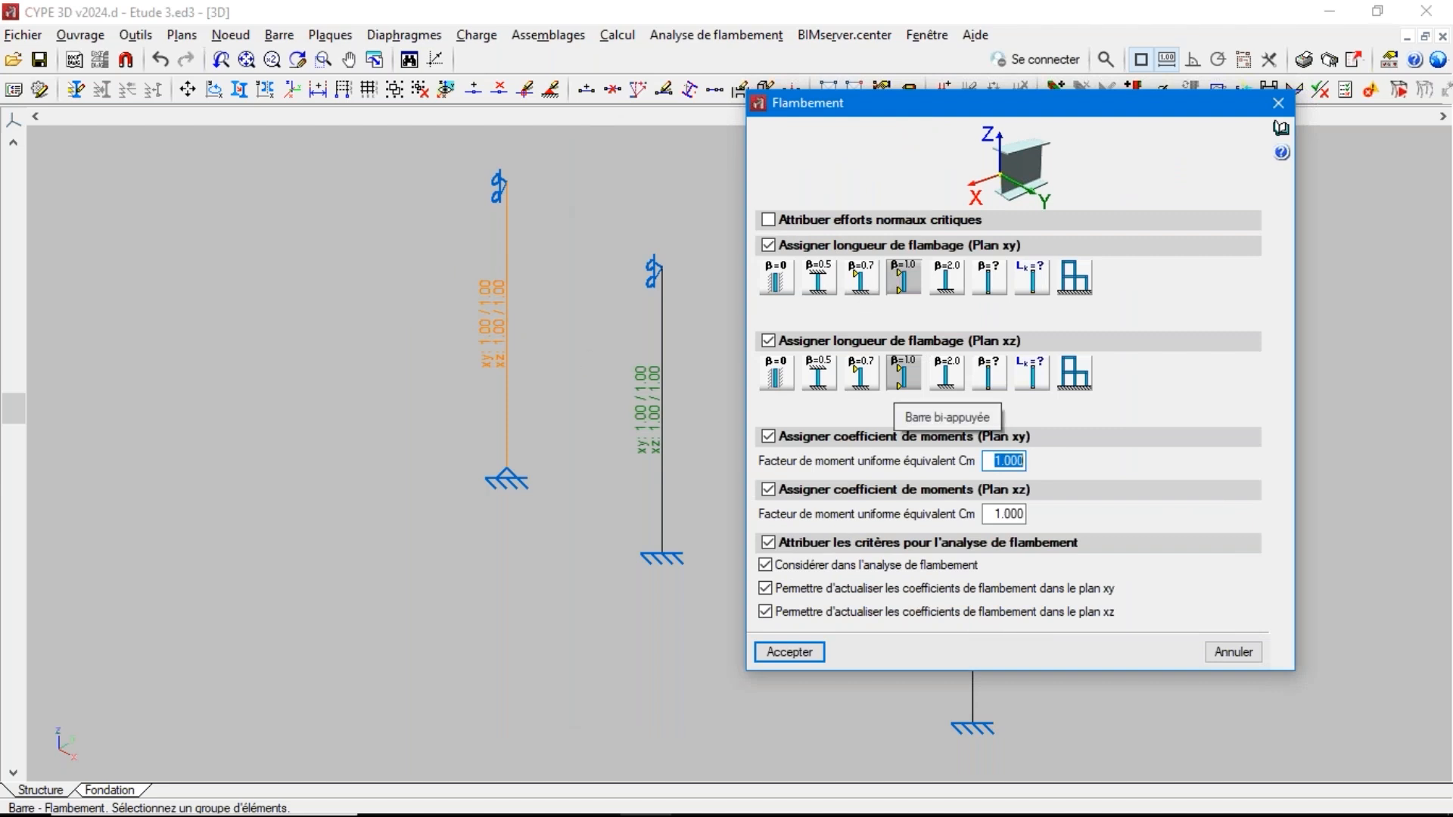
left_click(806, 651)
Assign β = 0.7 in the xy and xz planes to the second column, with fixed base and pinned top
left_click(664, 424)
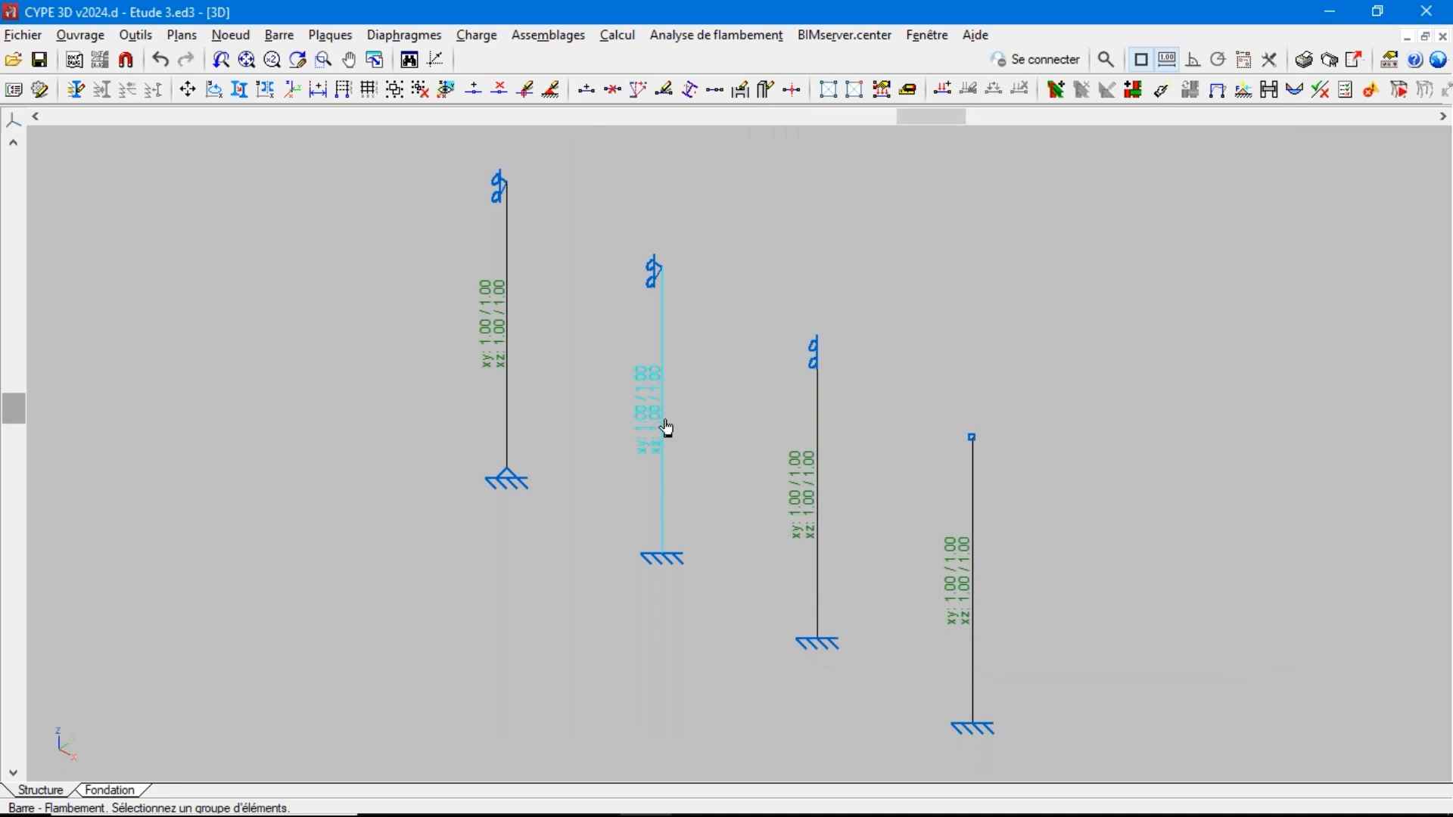
right_click(664, 424)
left_click_drag(607, 120, 969, 115)
left_click(928, 299)
left_click(925, 394)
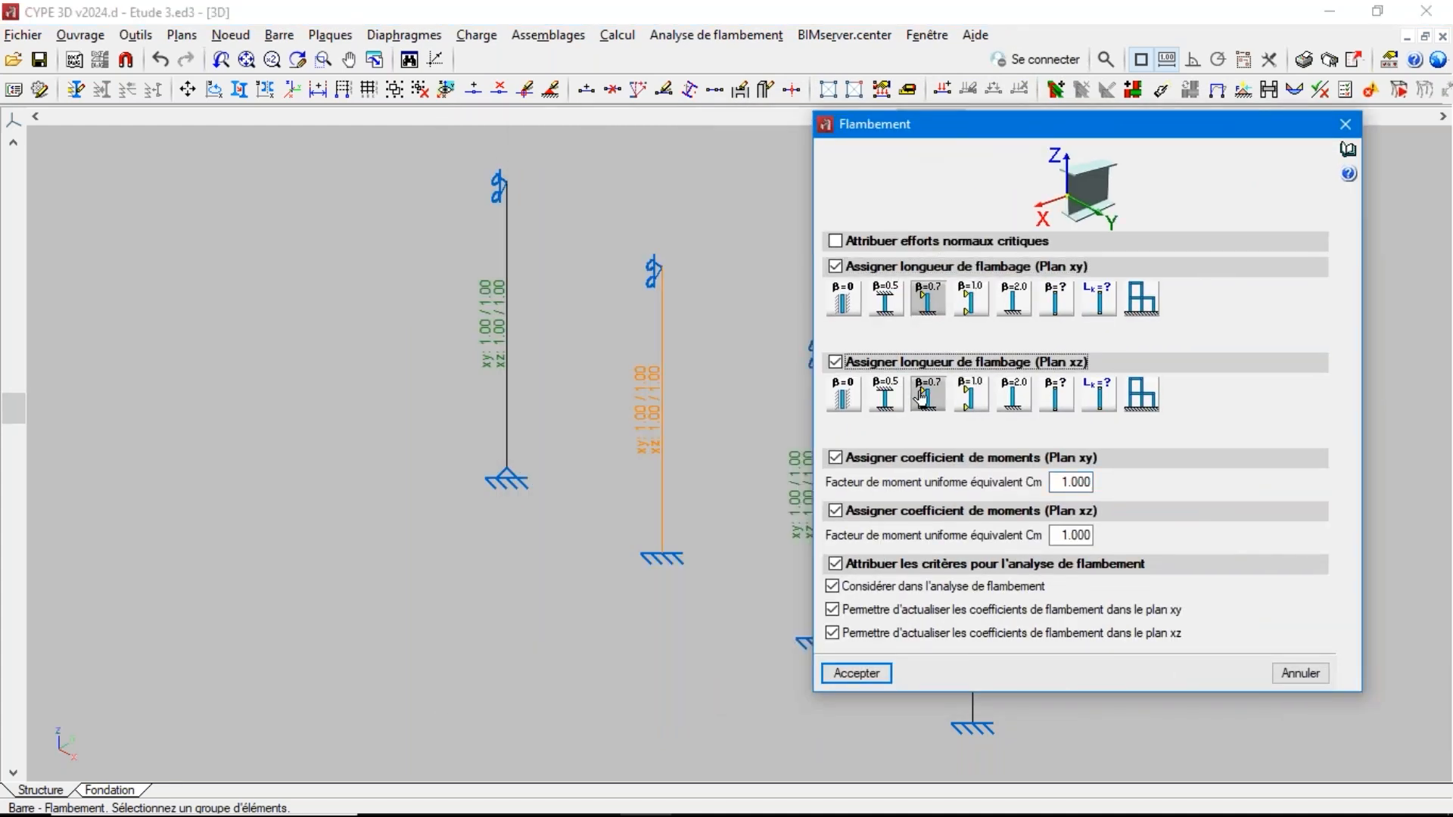
left_click(851, 673)
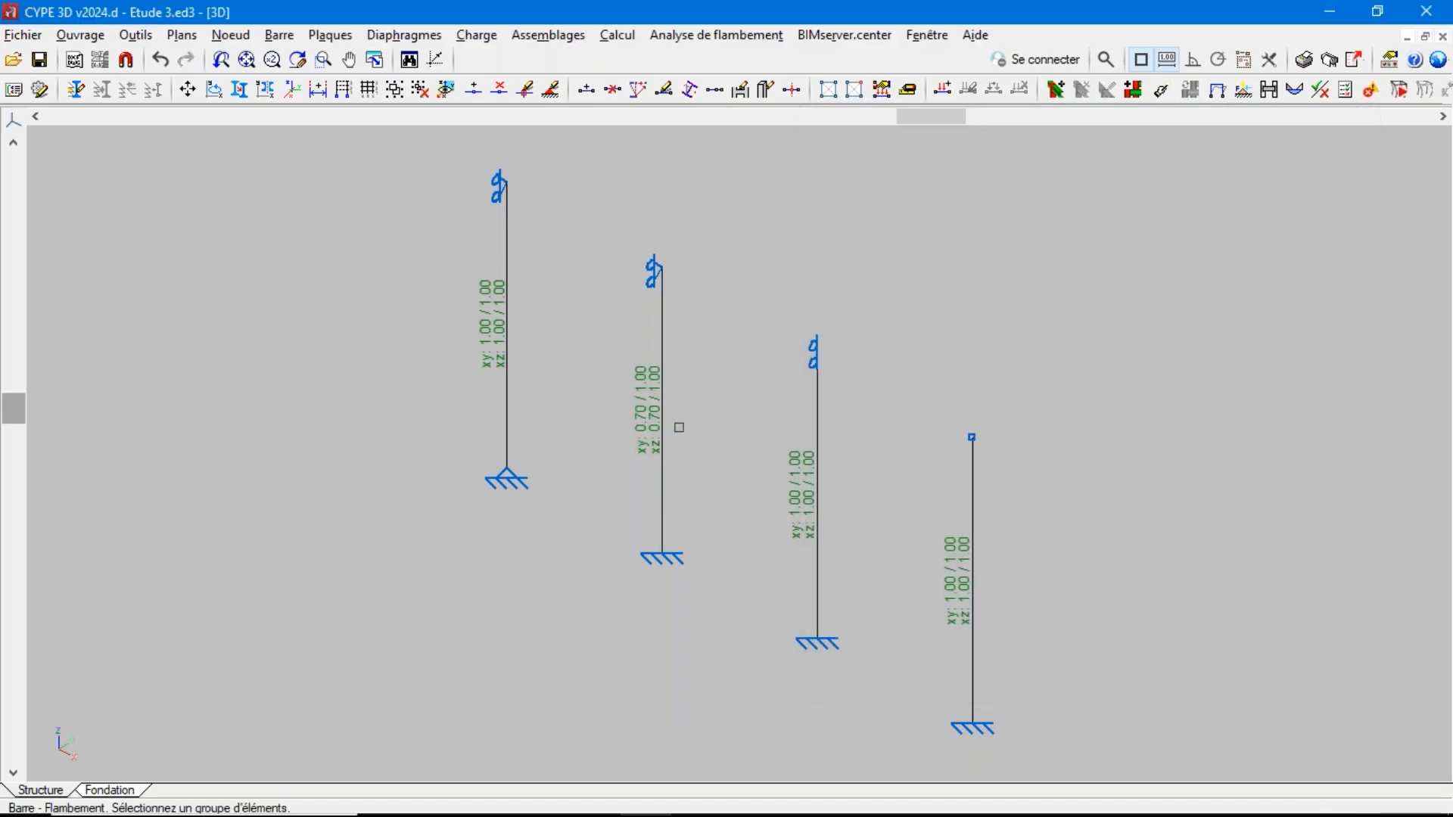
Assign β = 0.5 in the xy and xz planes to the third column, restrained at both ends
left_click(822, 525)
right_click(822, 525)
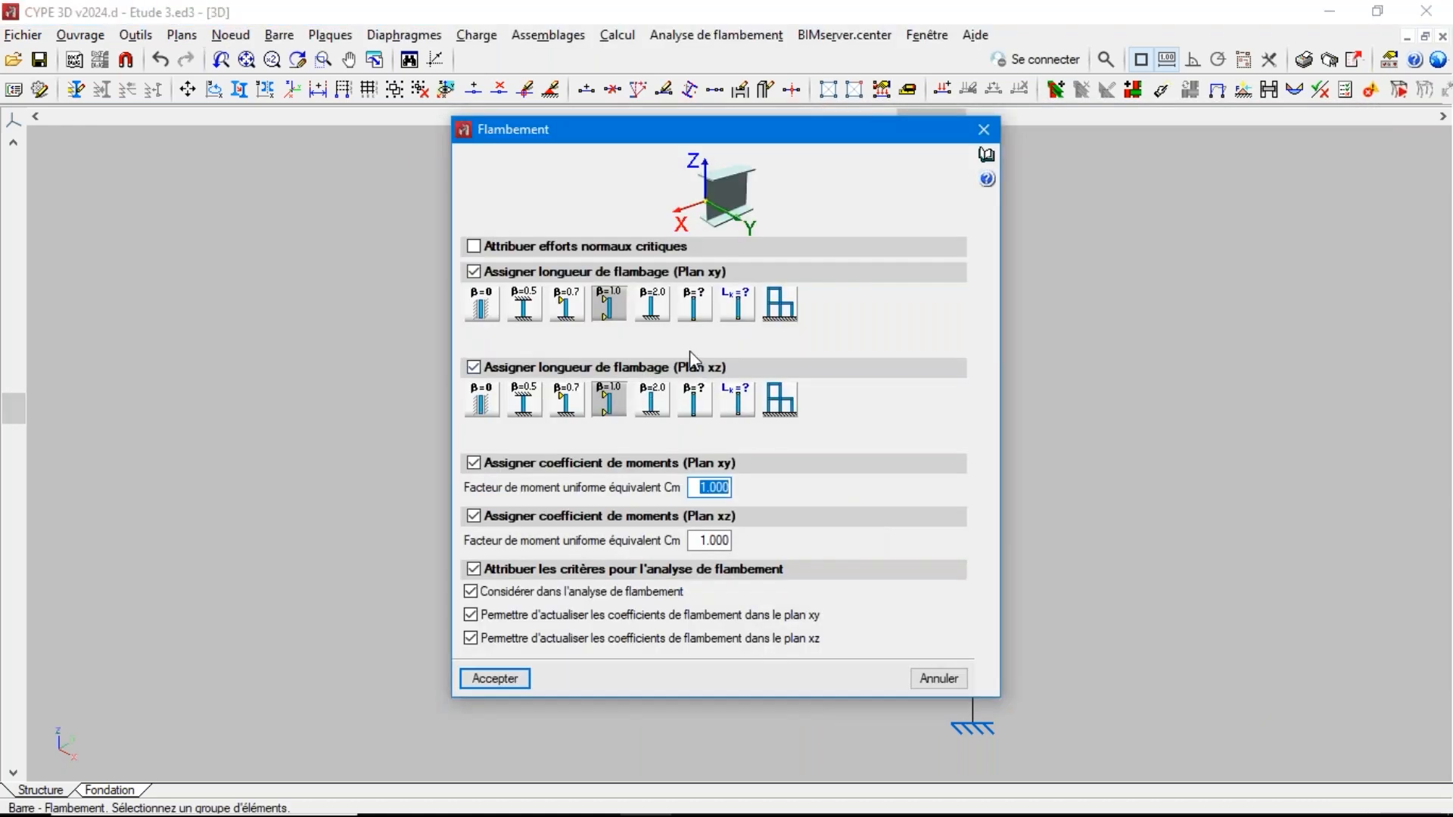
left_click_drag(617, 147, 315, 120)
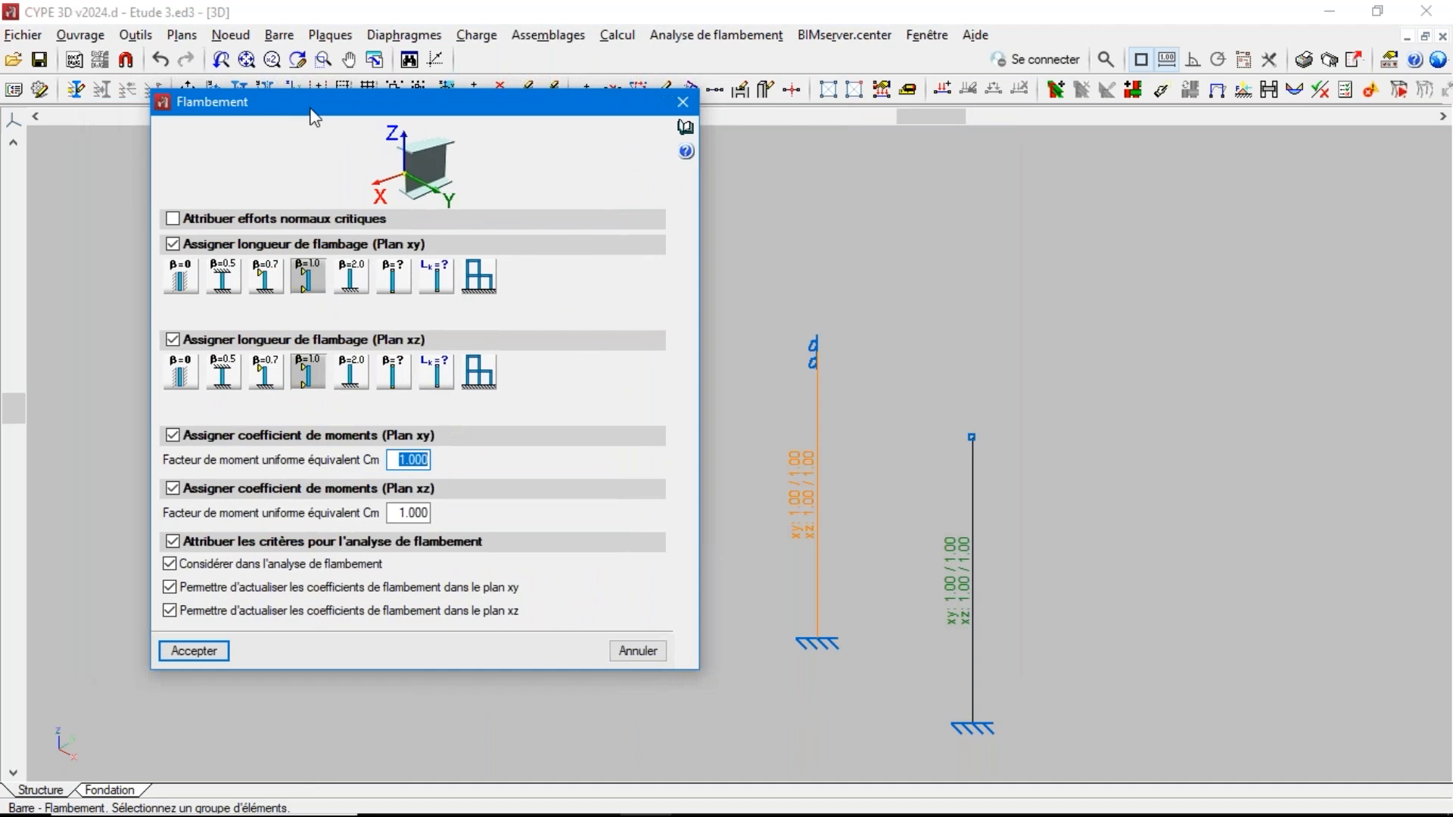
left_click(222, 277)
left_click(222, 372)
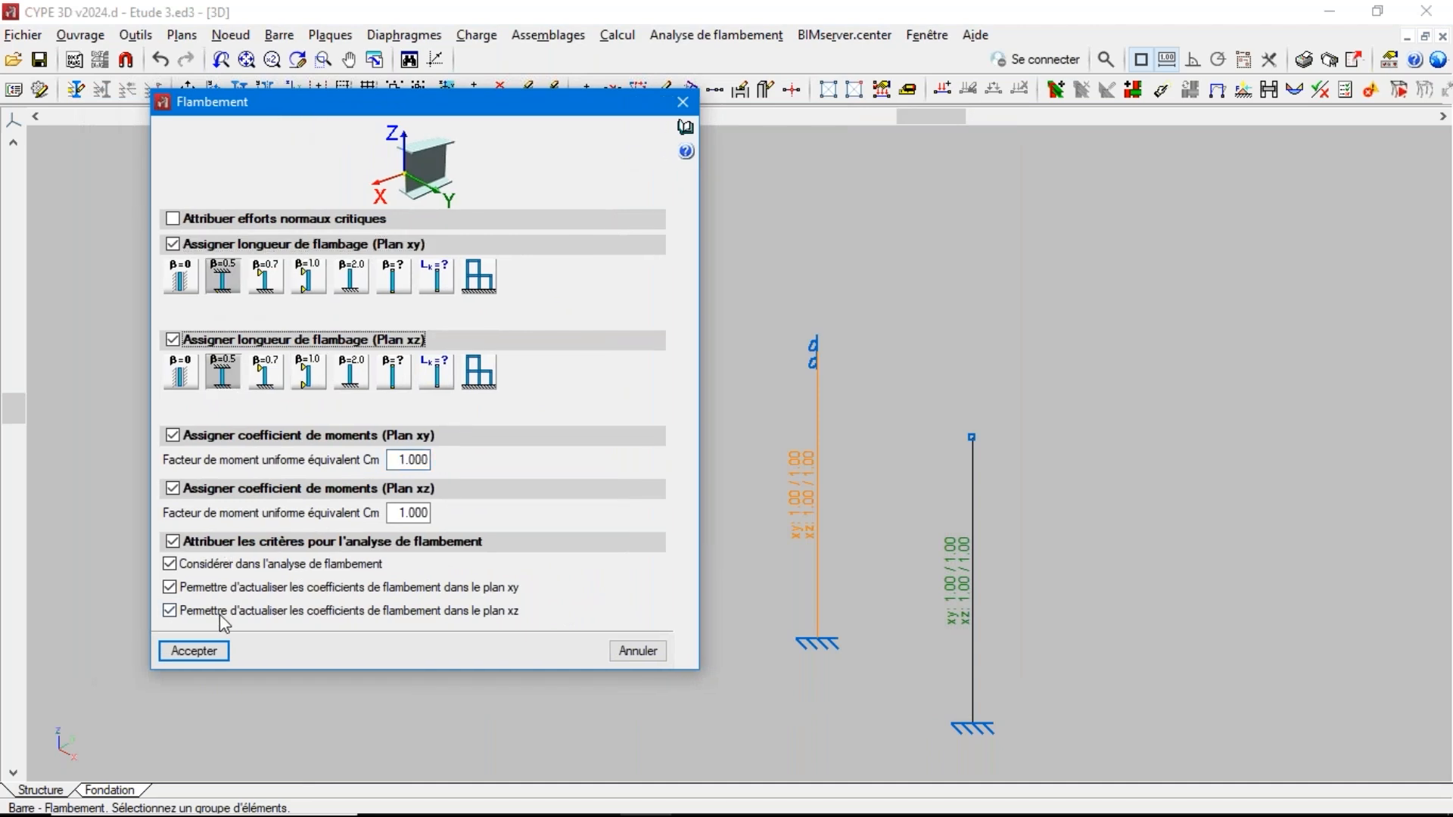
left_click(194, 651)
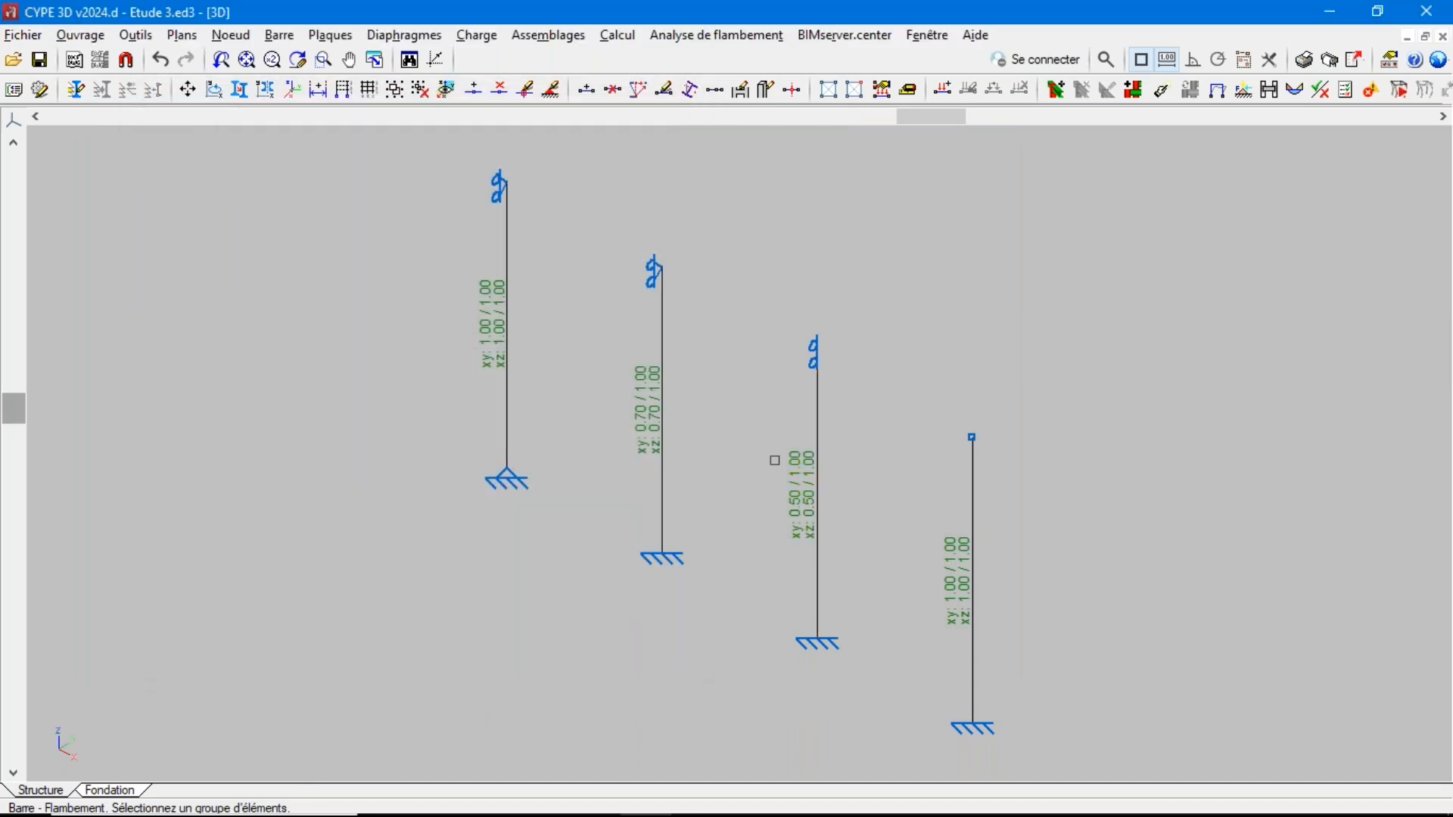
Assign β = 2.0 in the xy and xz planes to the cantilever column with the free top
left_click(972, 550)
right_click(972, 550)
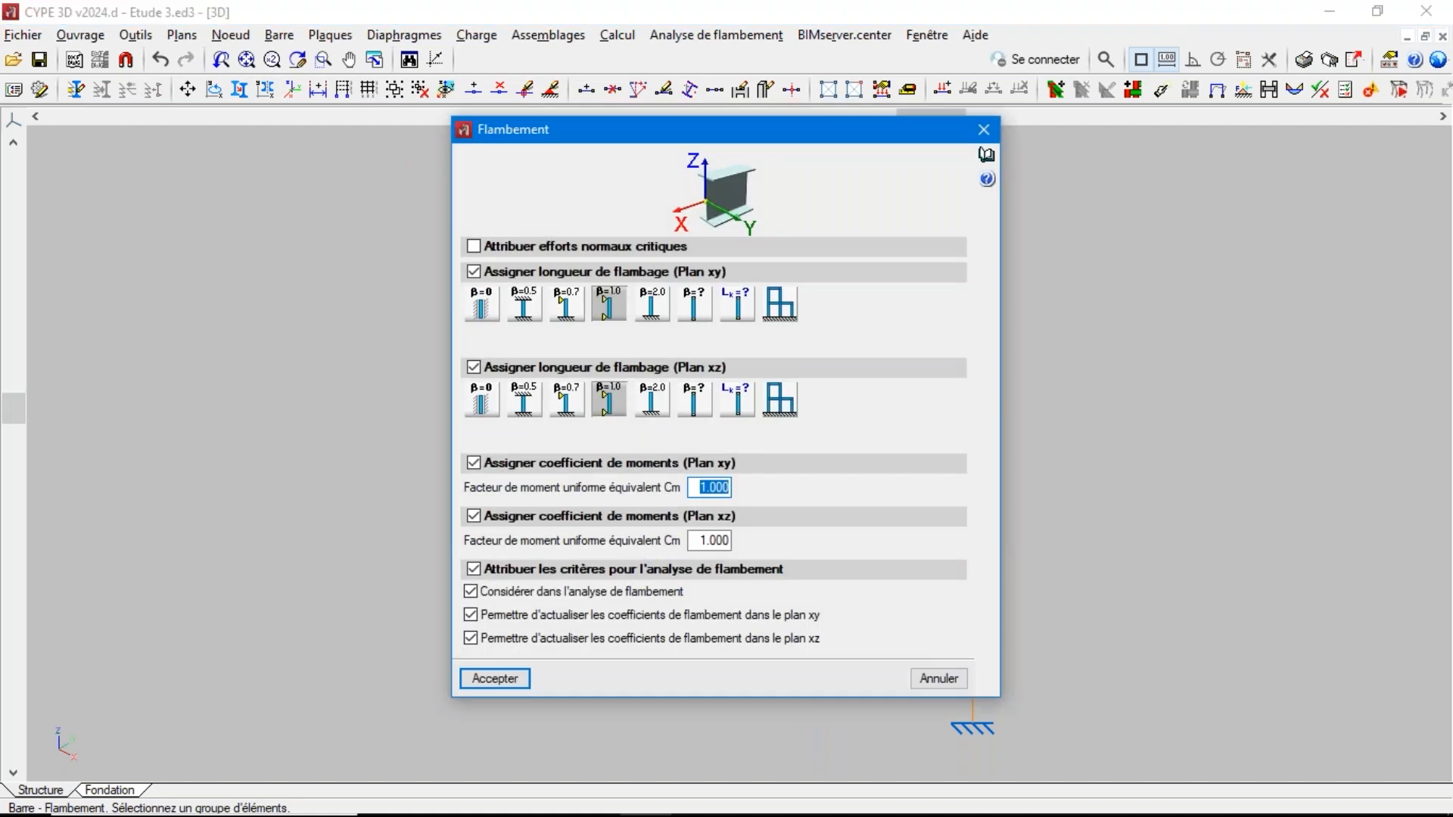
left_click(652, 304)
left_click(651, 400)
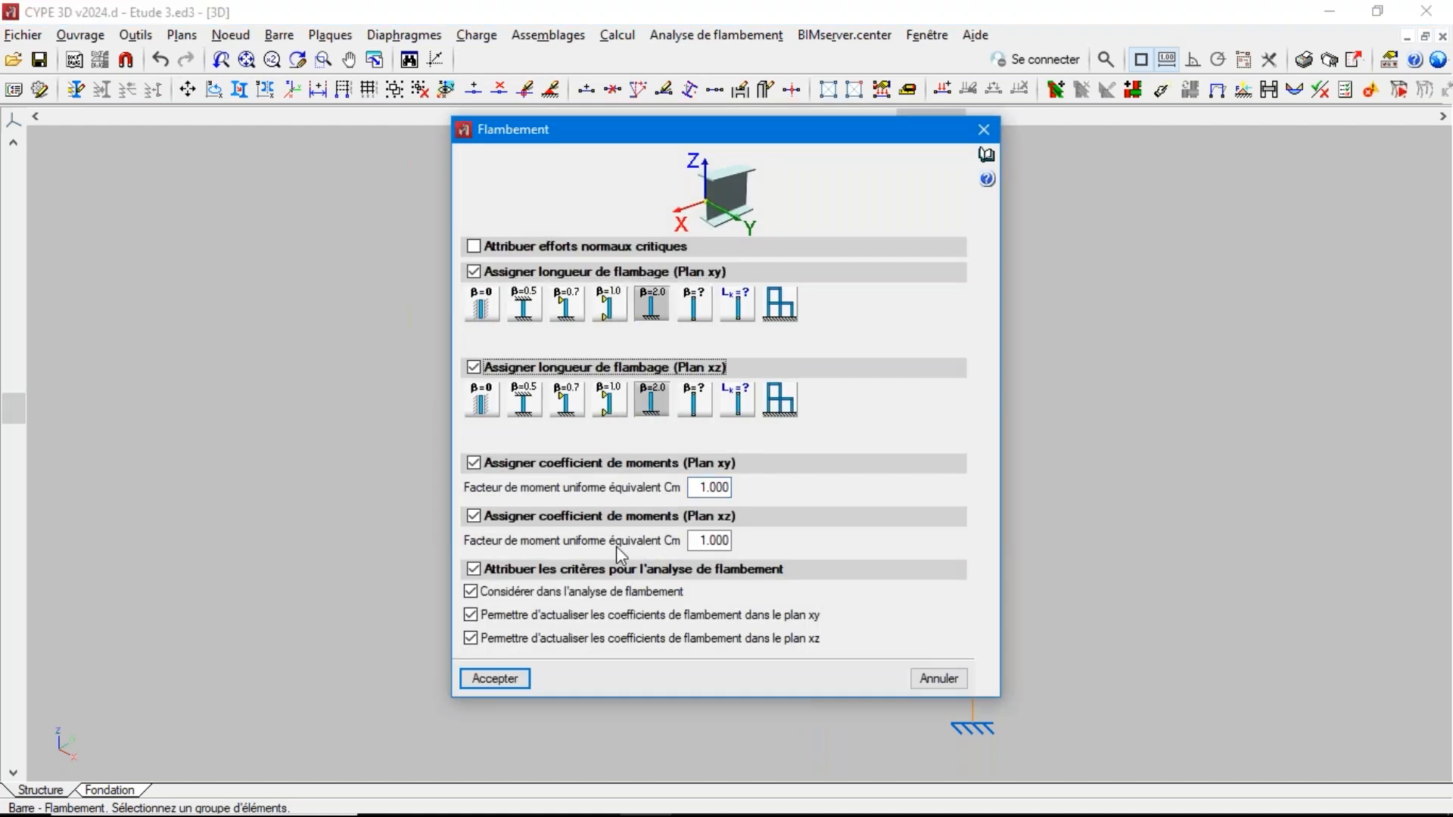
left_click(496, 679)
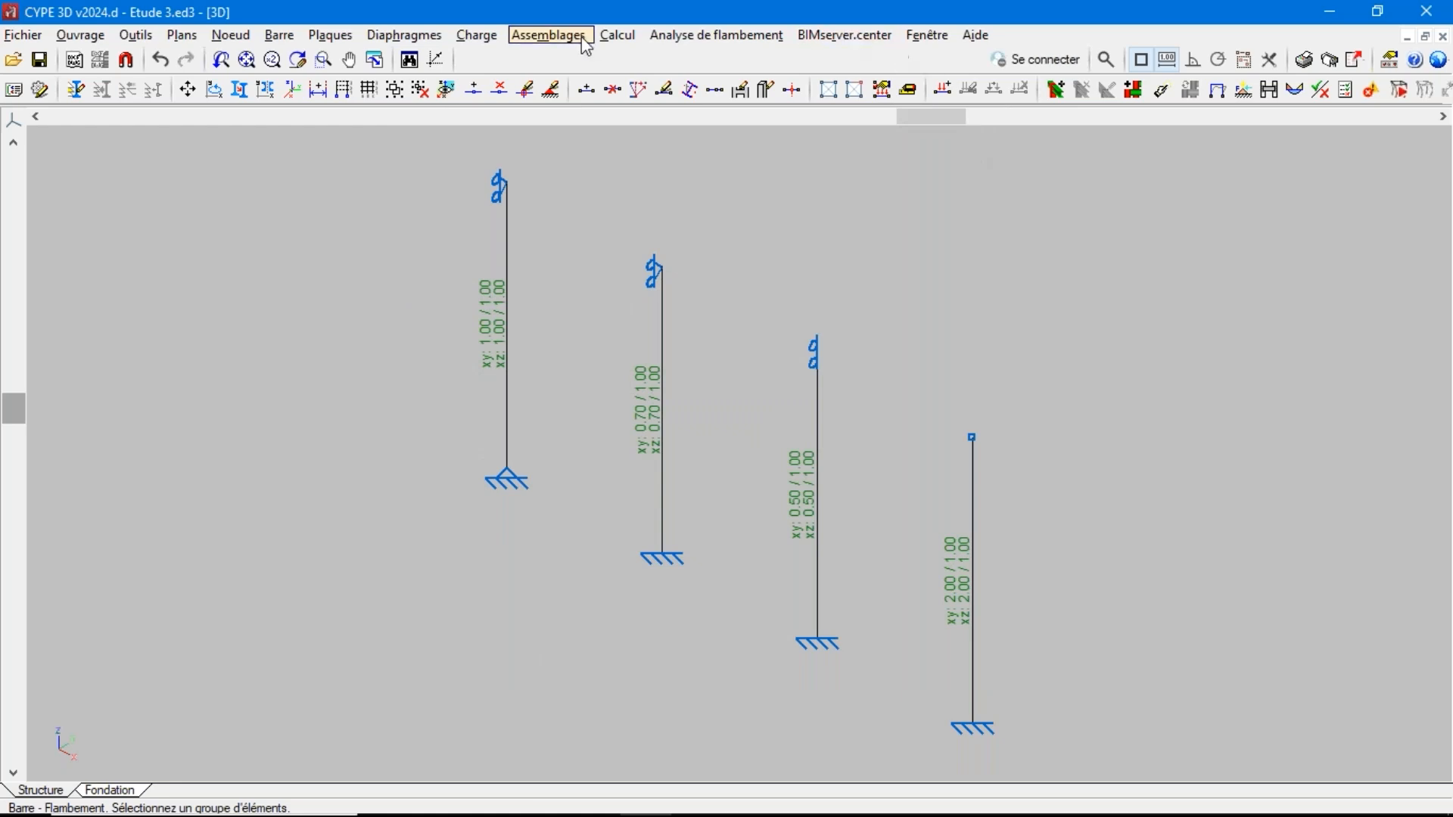
Recalculate the structure with section verification using the individual column buckling coefficients, and dismiss the final report
left_click(629, 42)
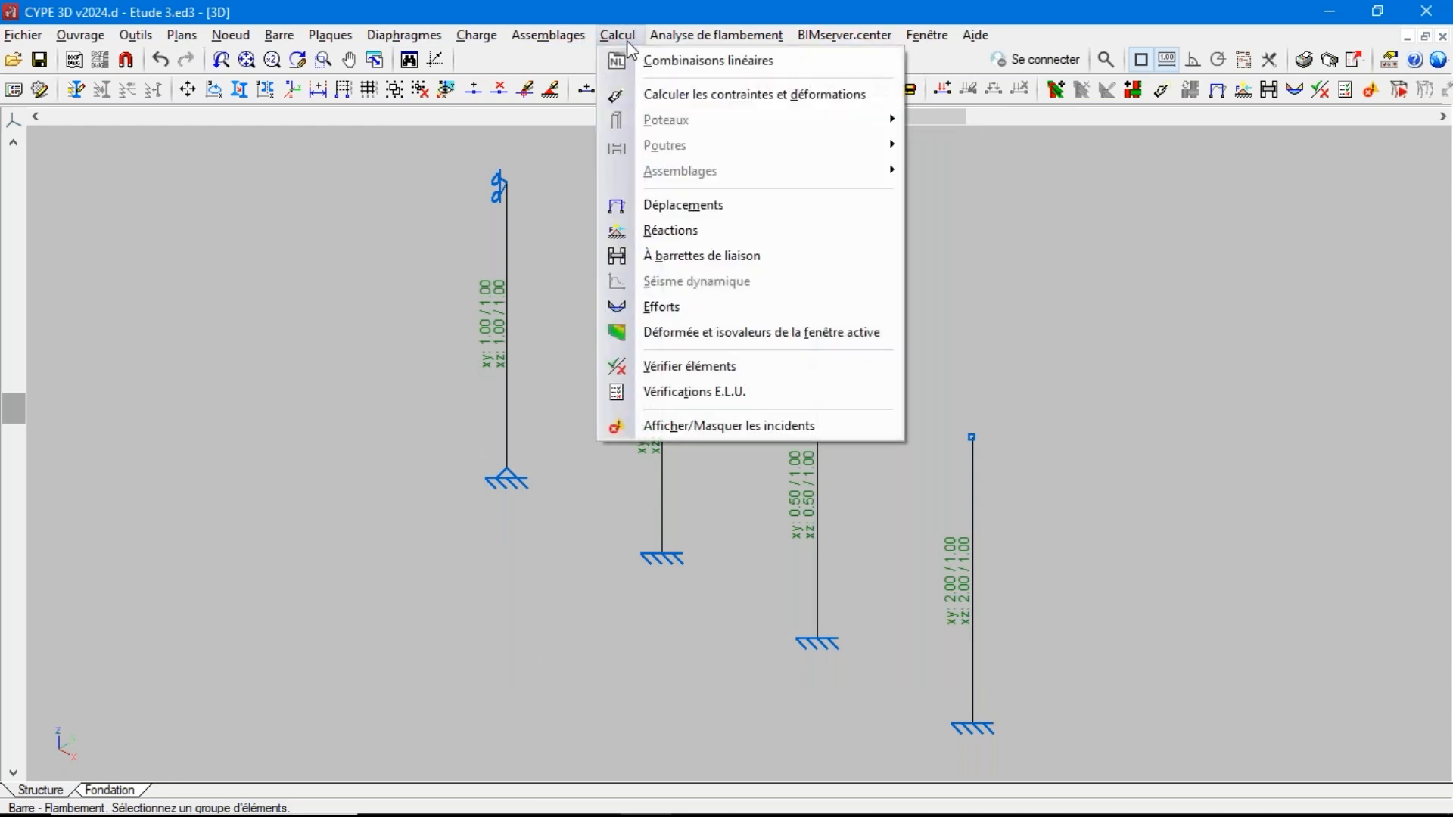
left_click(663, 95)
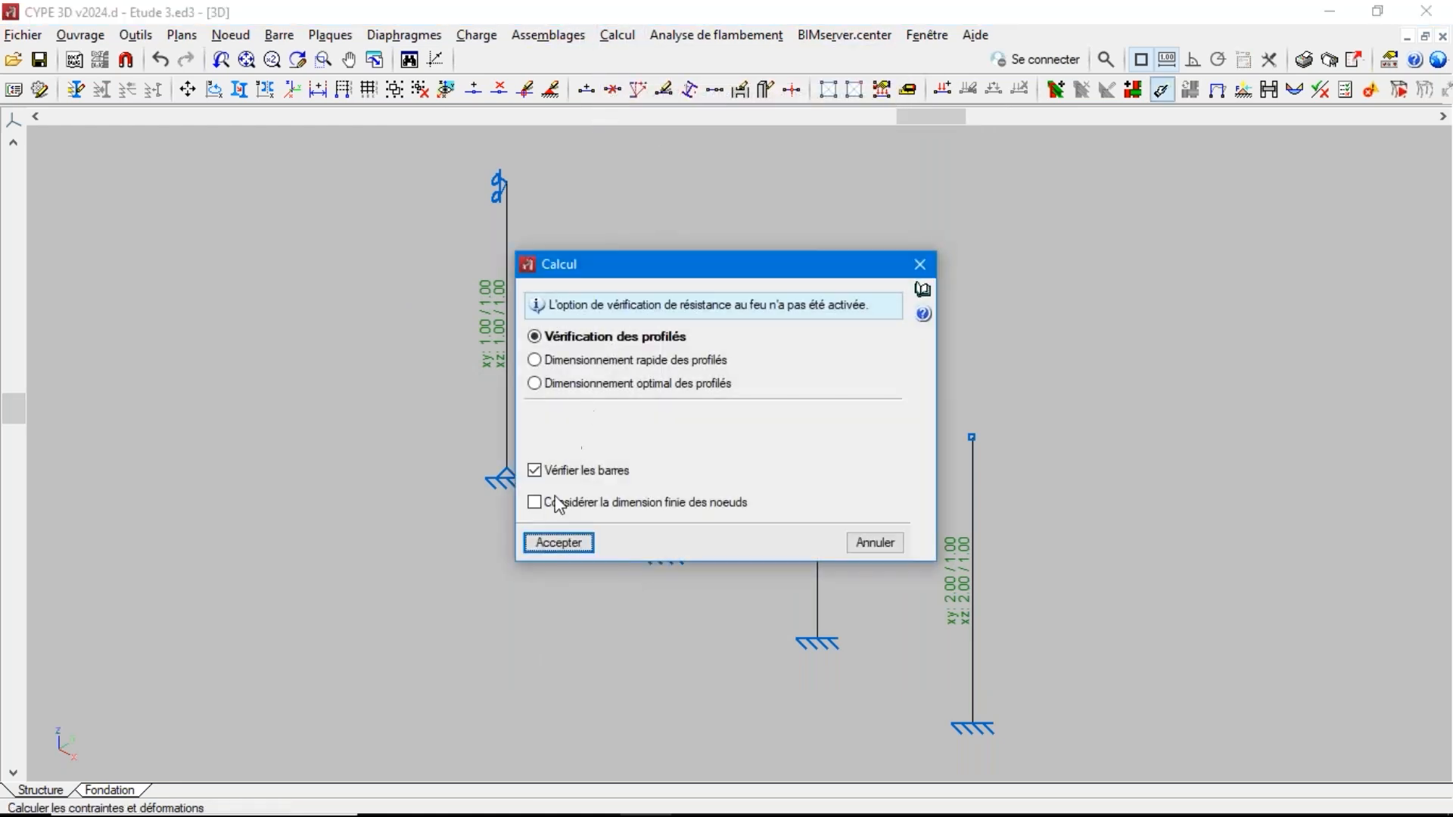
left_click(569, 544)
left_click(539, 494)
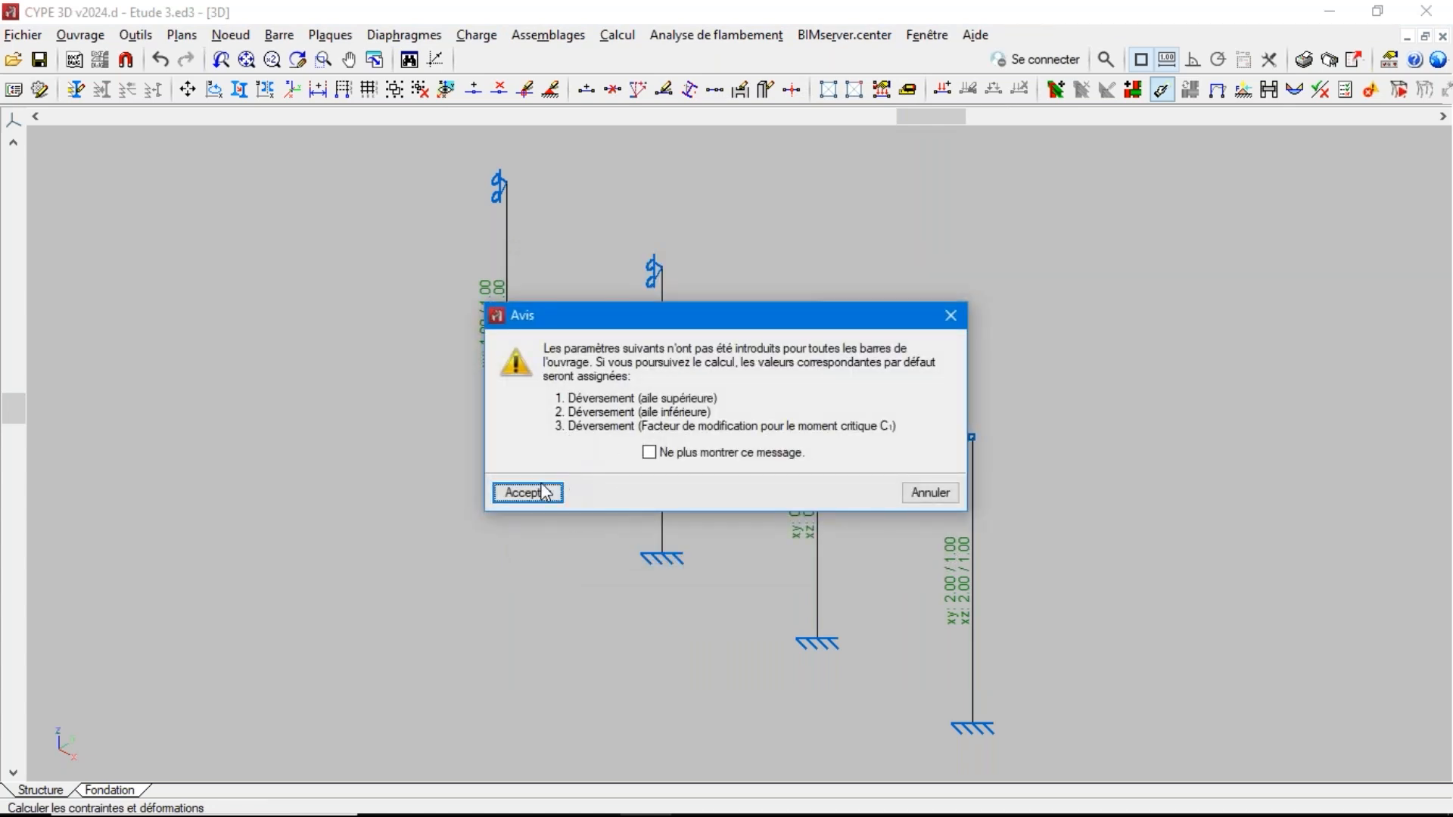
key("Escape")
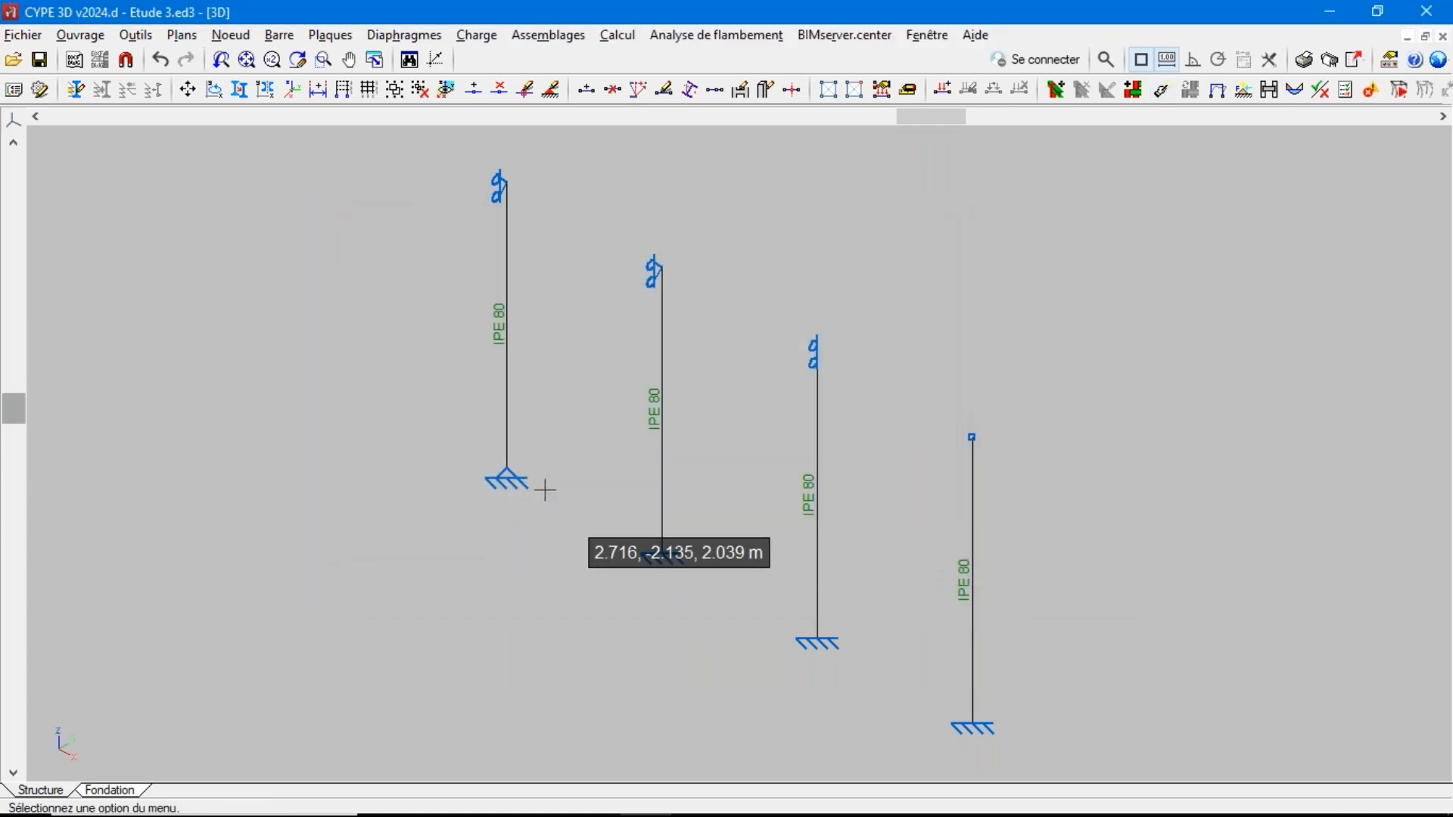
Verify the bars again and examine the resistance utilisation of each of the four columns
left_click(616, 34)
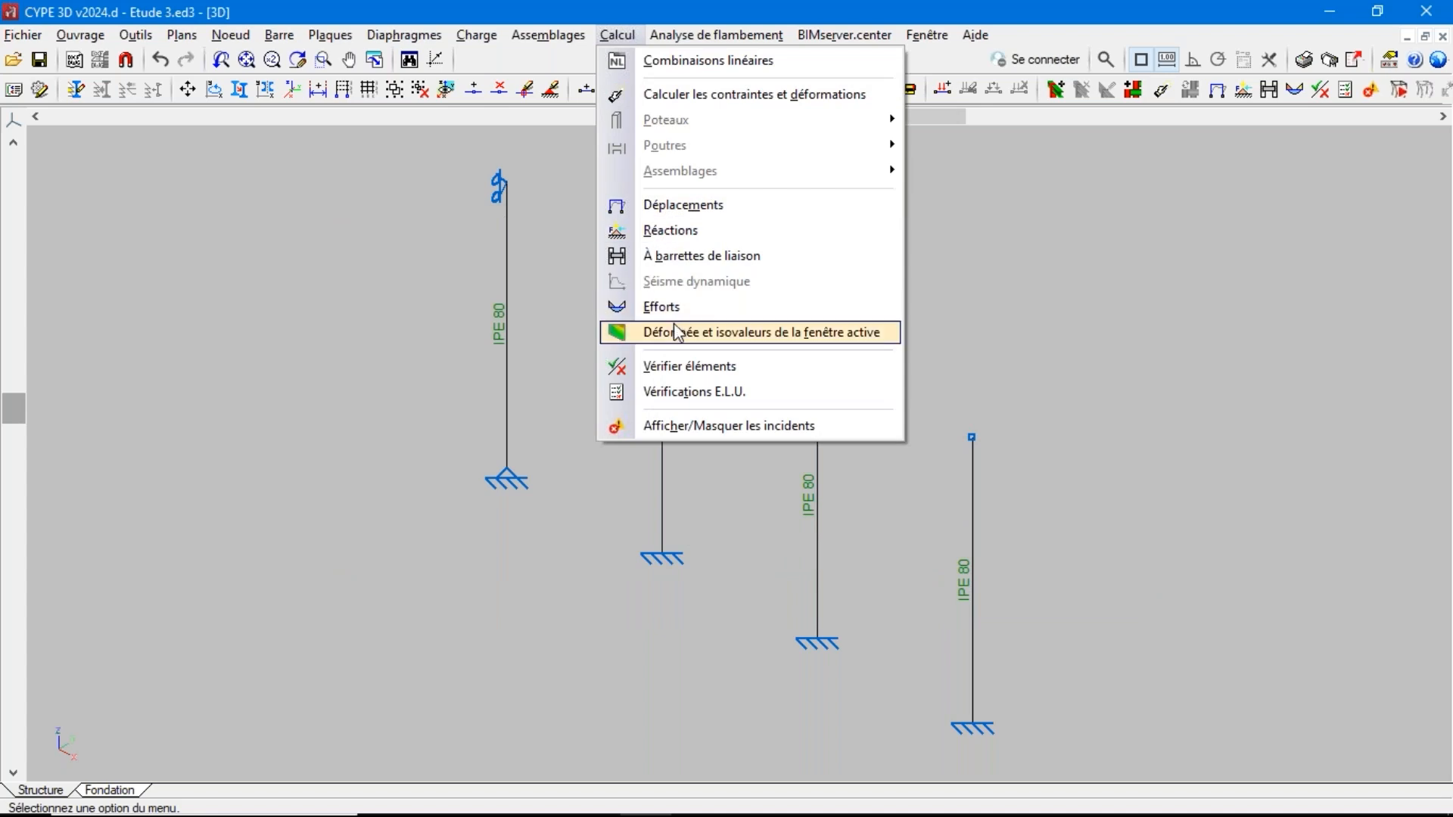
left_click(690, 368)
left_click(533, 490)
mouse_move(506, 372)
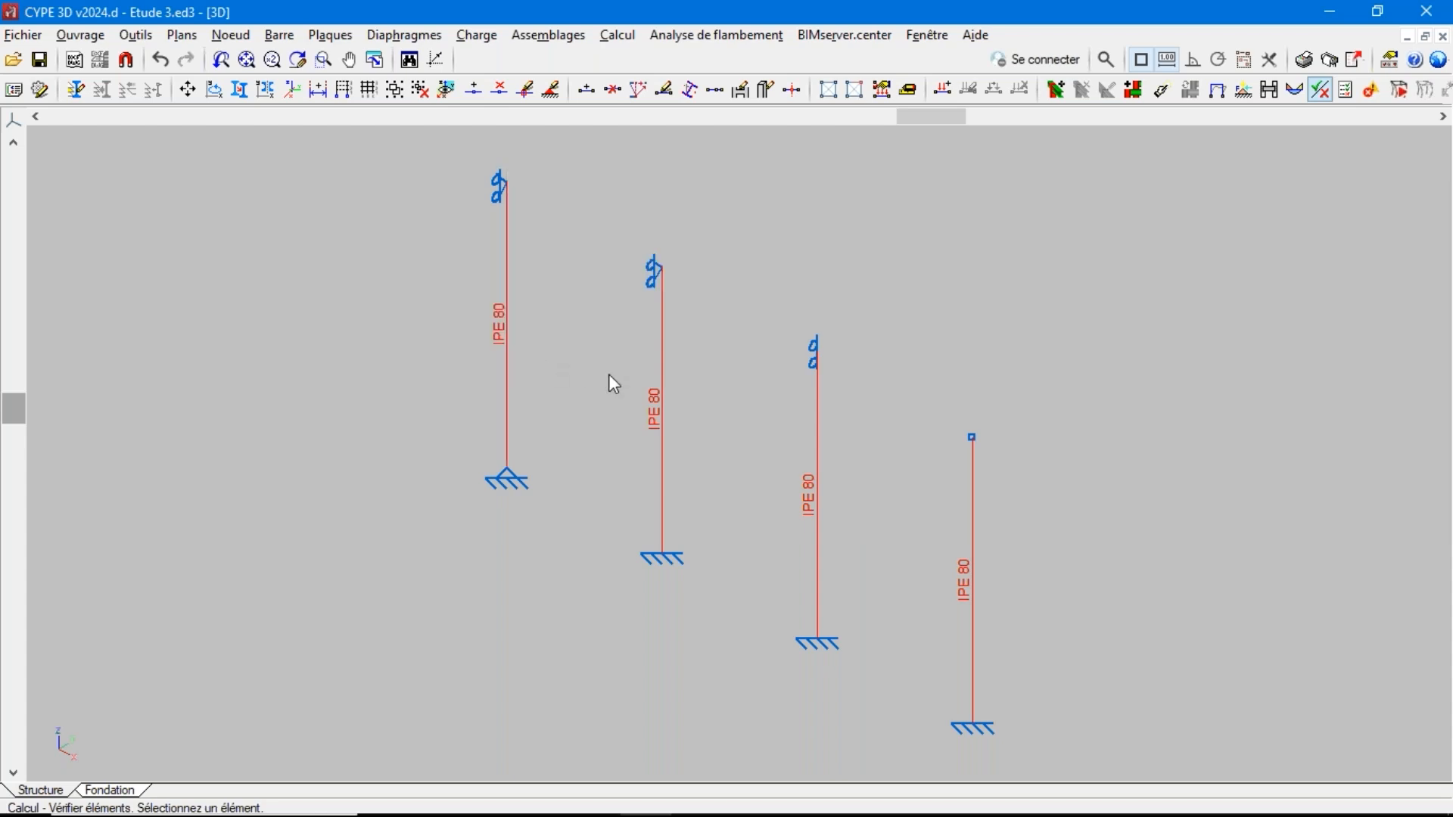
mouse_move(655, 407)
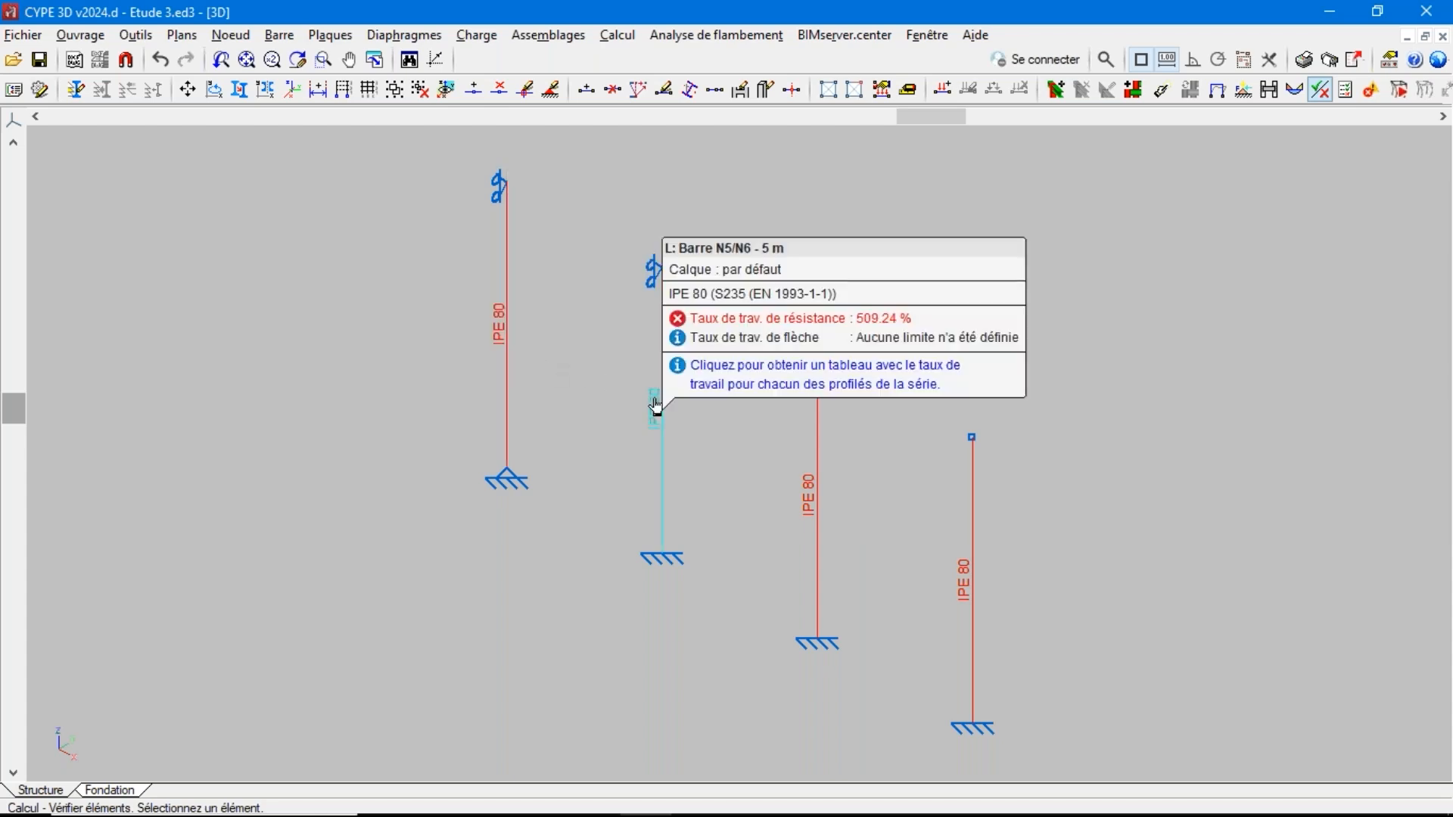
mouse_move(819, 455)
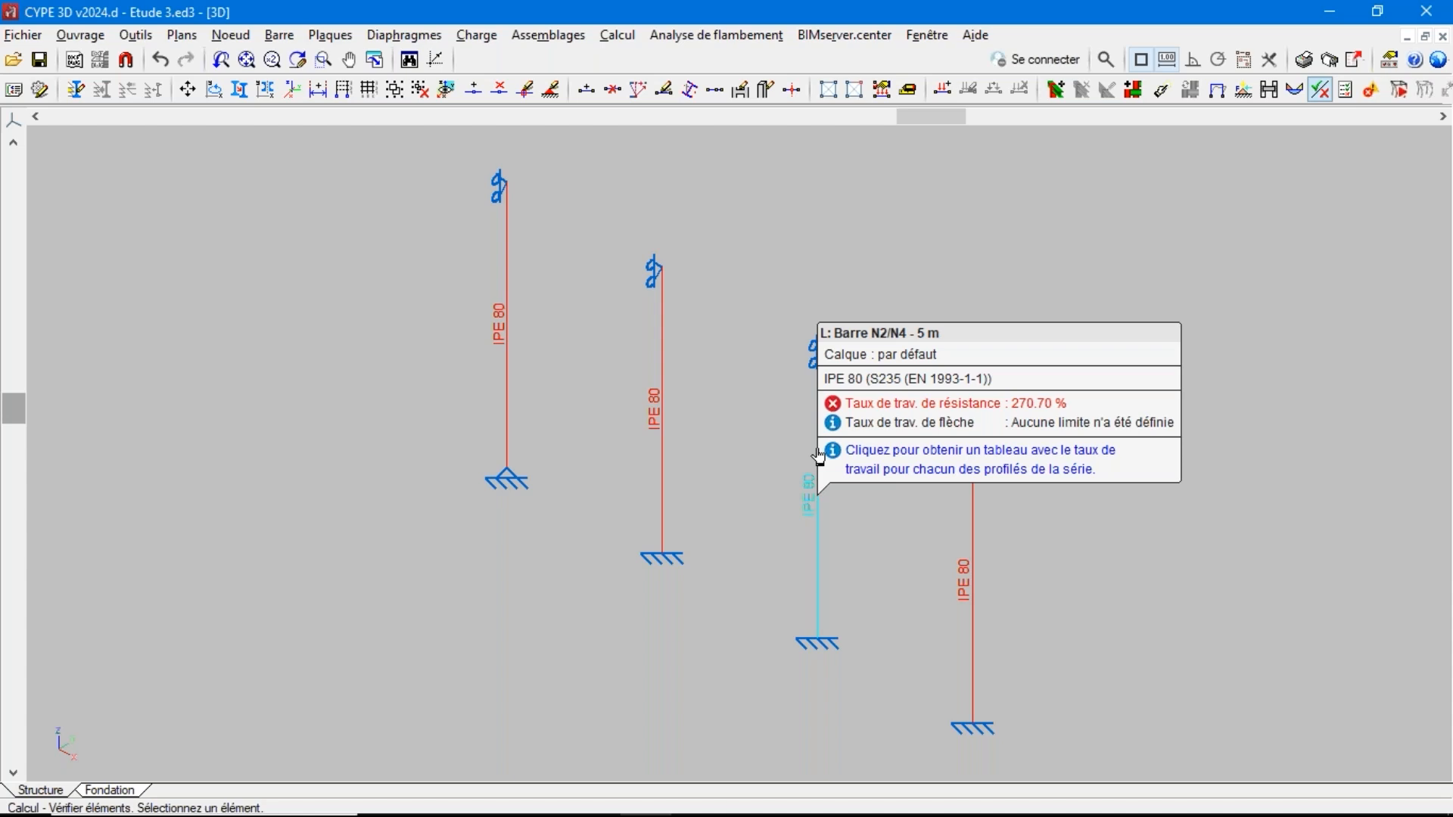
mouse_move(969, 529)
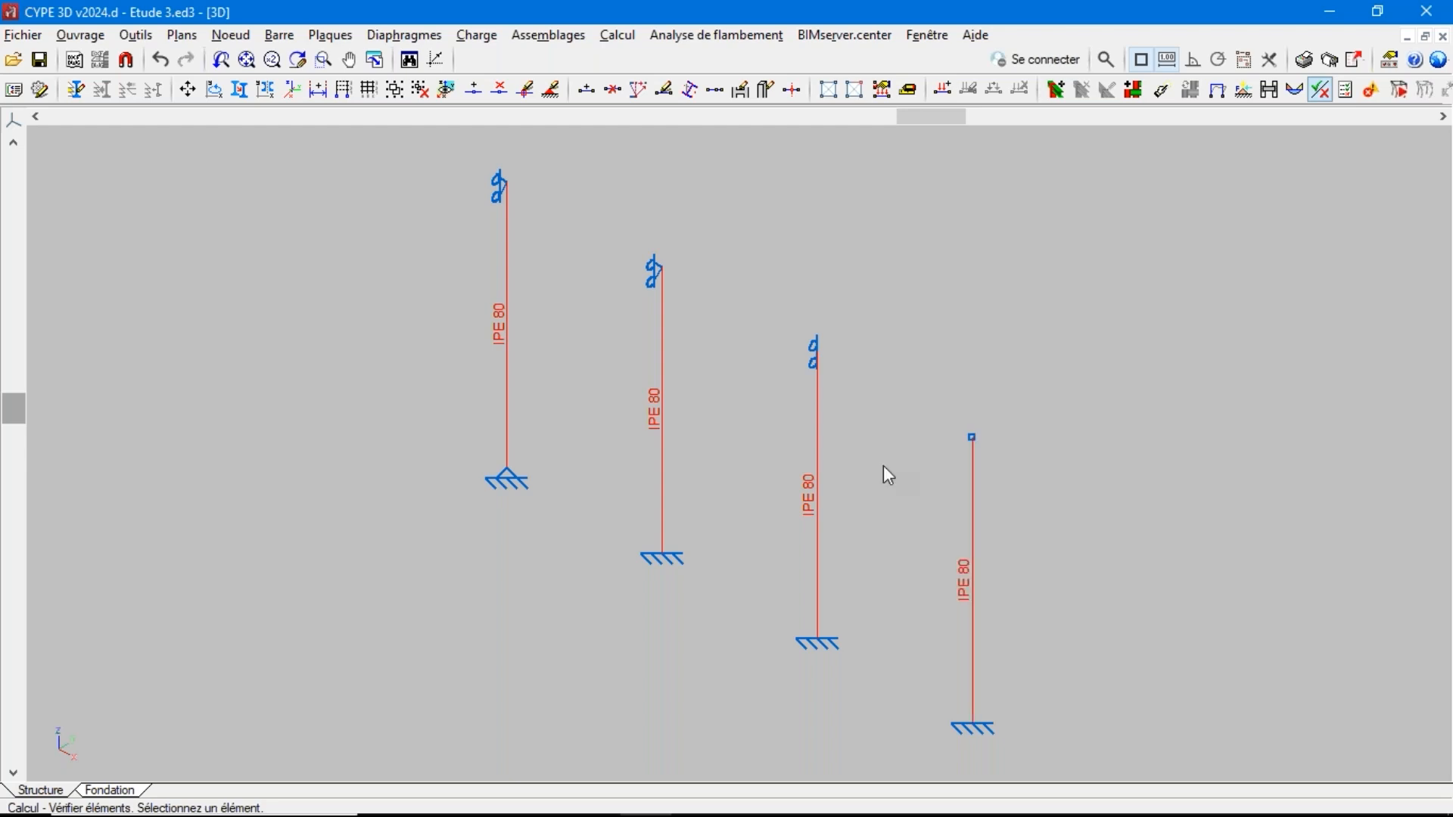
Assign β = 1.0 in the xy and xz planes to all four columns
left_click(282, 36)
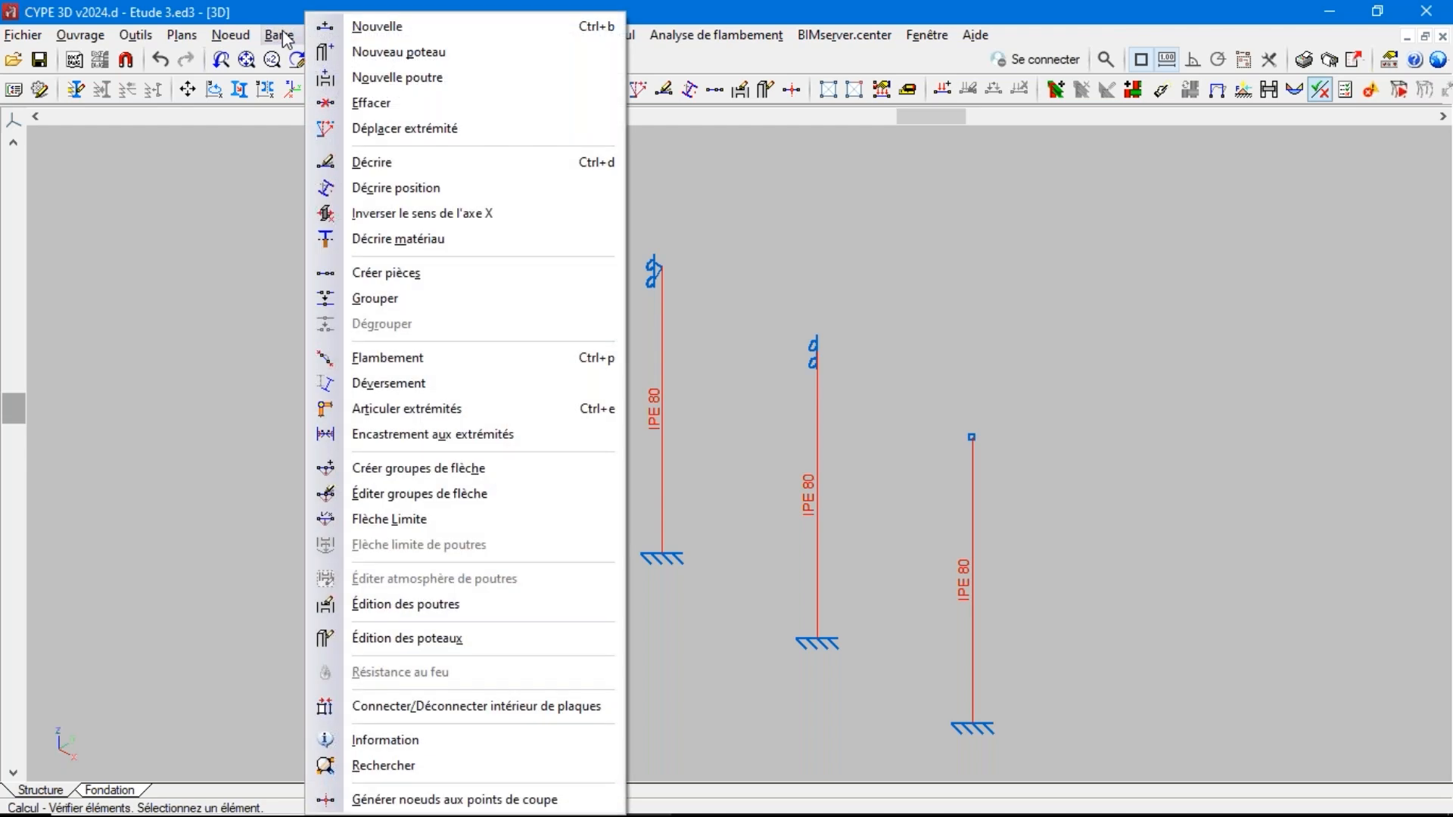
left_click(409, 358)
left_click_drag(1186, 237, 346, 594)
right_click(346, 595)
left_click(604, 305)
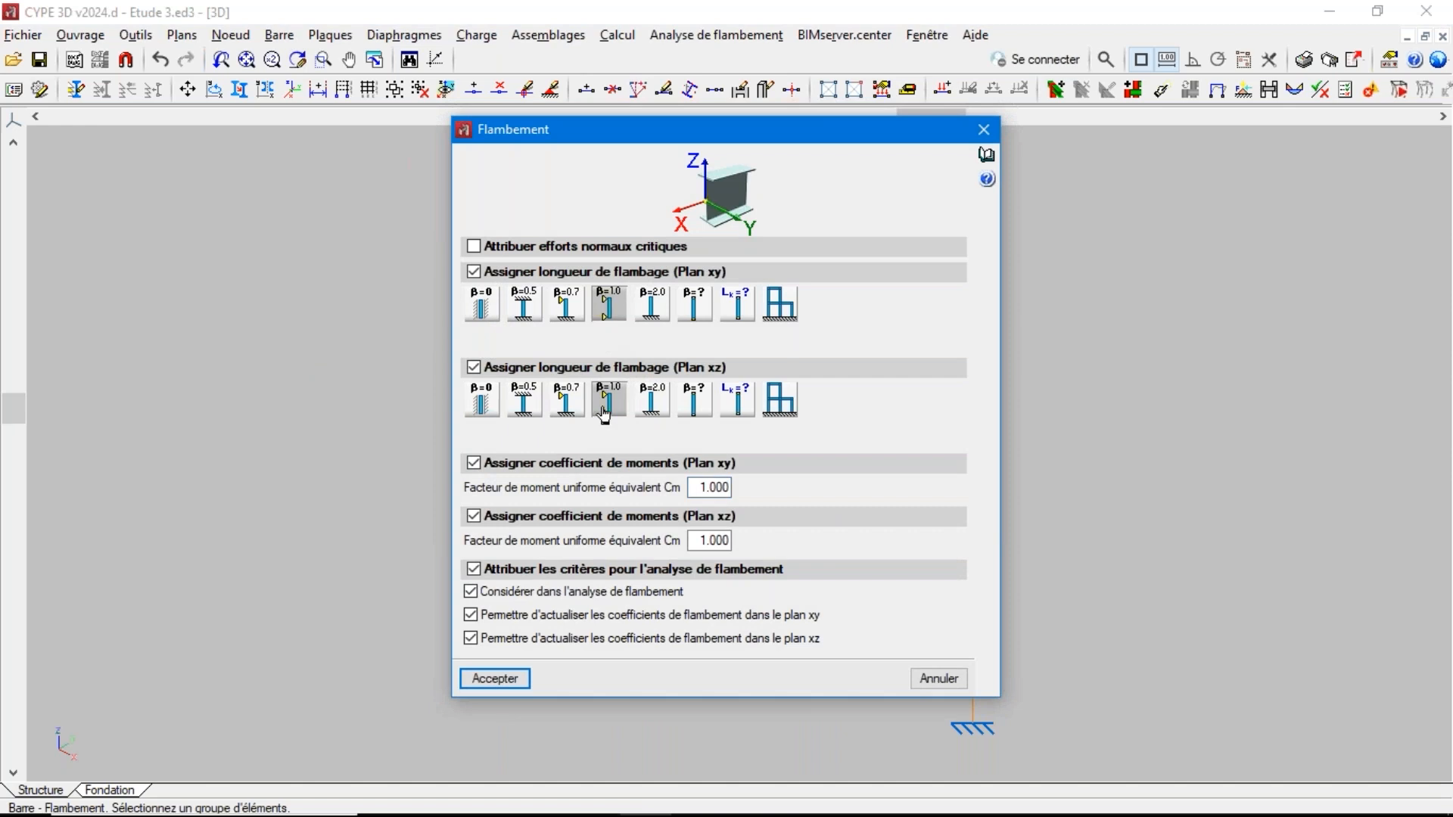
left_click(495, 679)
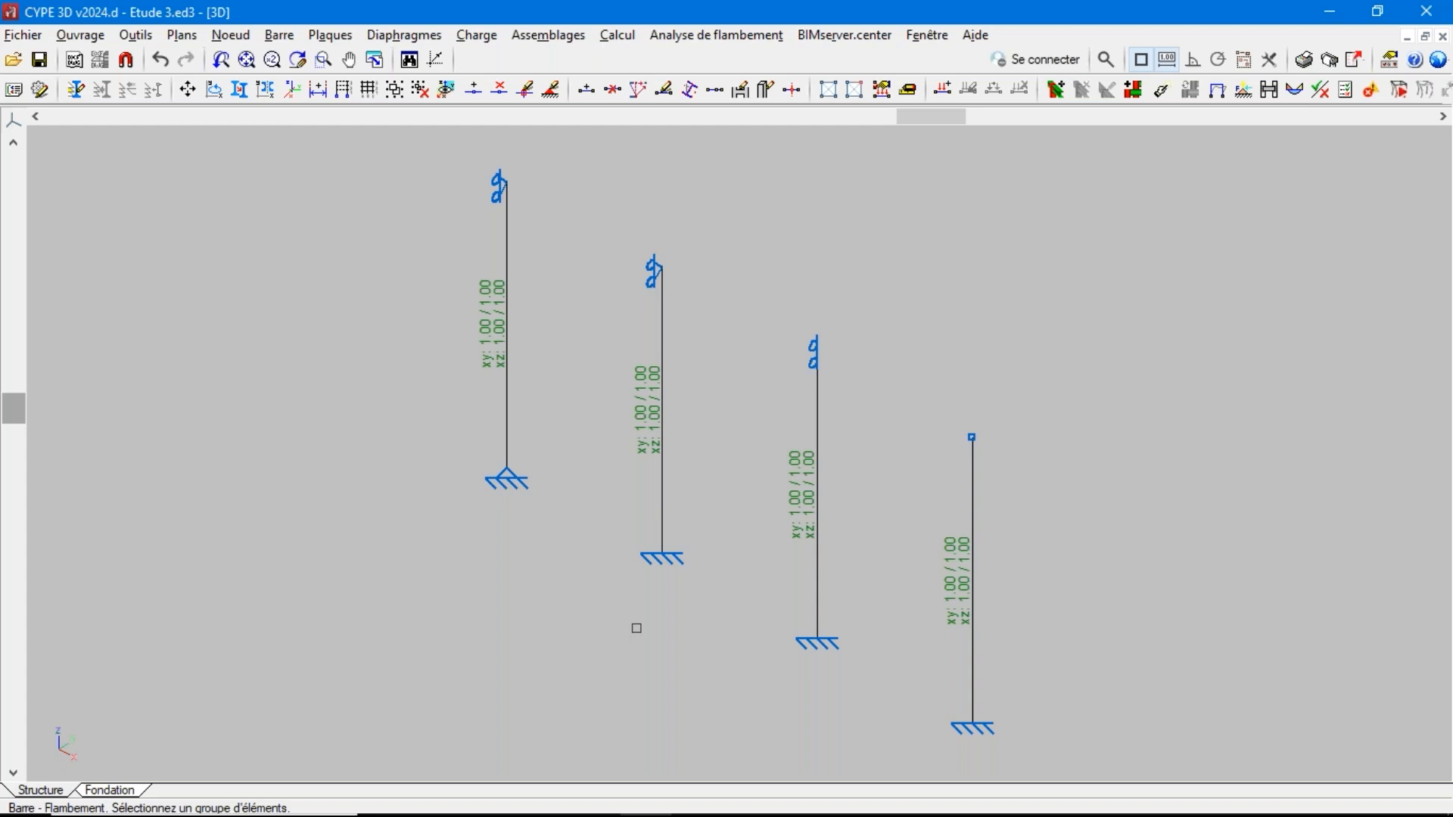
Run the buckling analysis with 20 modes and 10 segments per bar, updating the buckling coefficients, and examine the coefficients on the columns
left_click(697, 34)
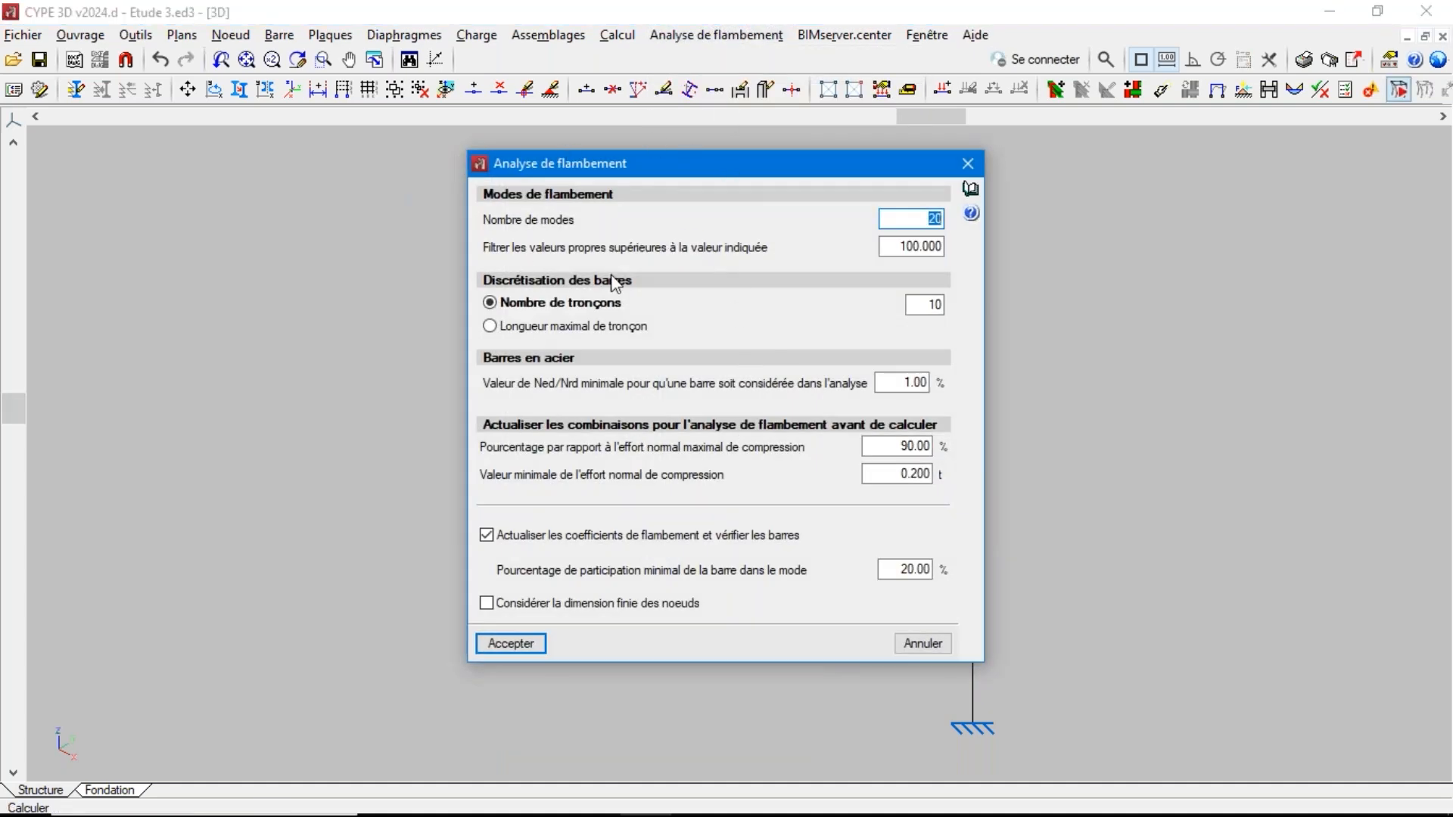
left_click(528, 647)
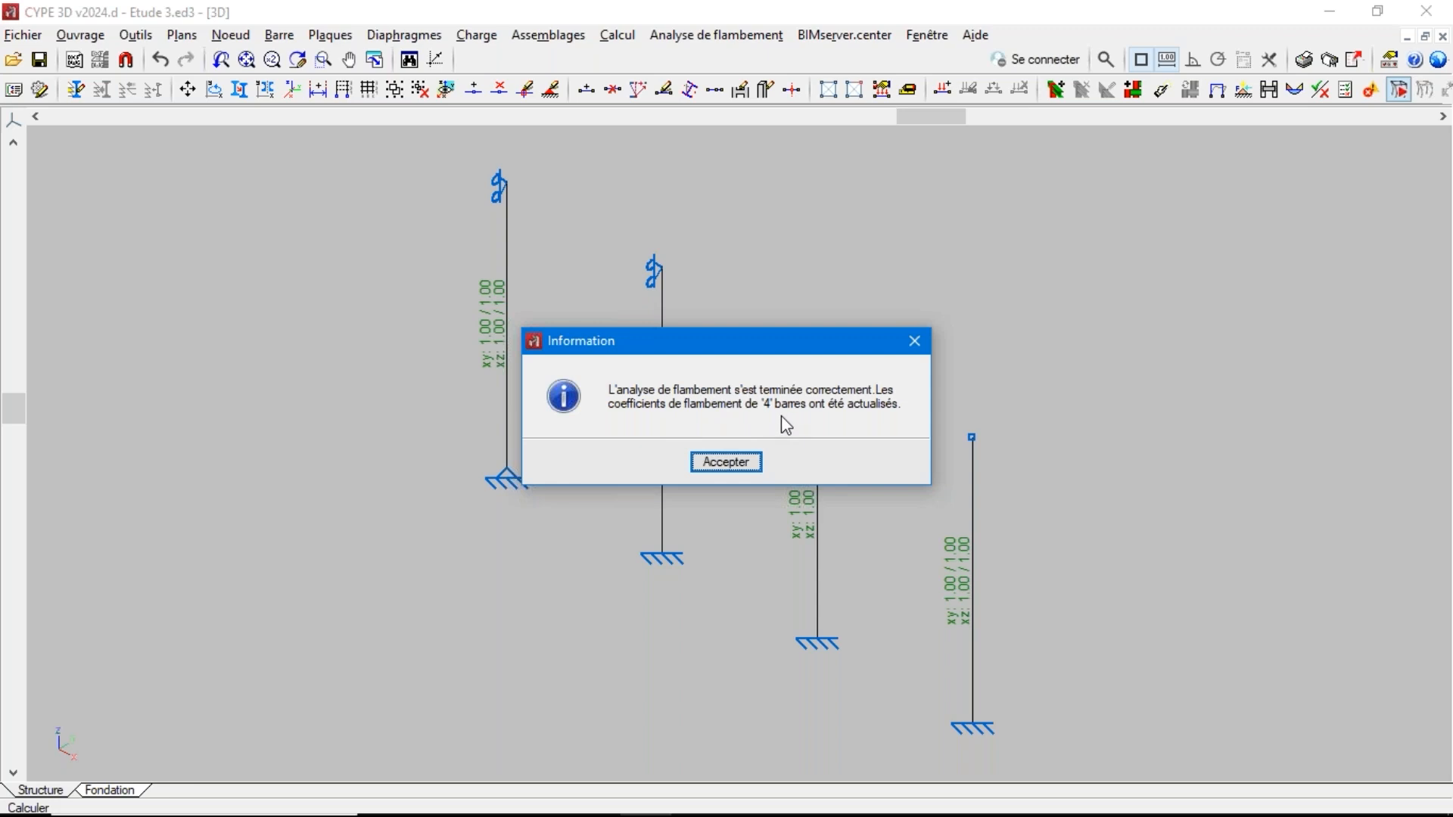
left_click(716, 462)
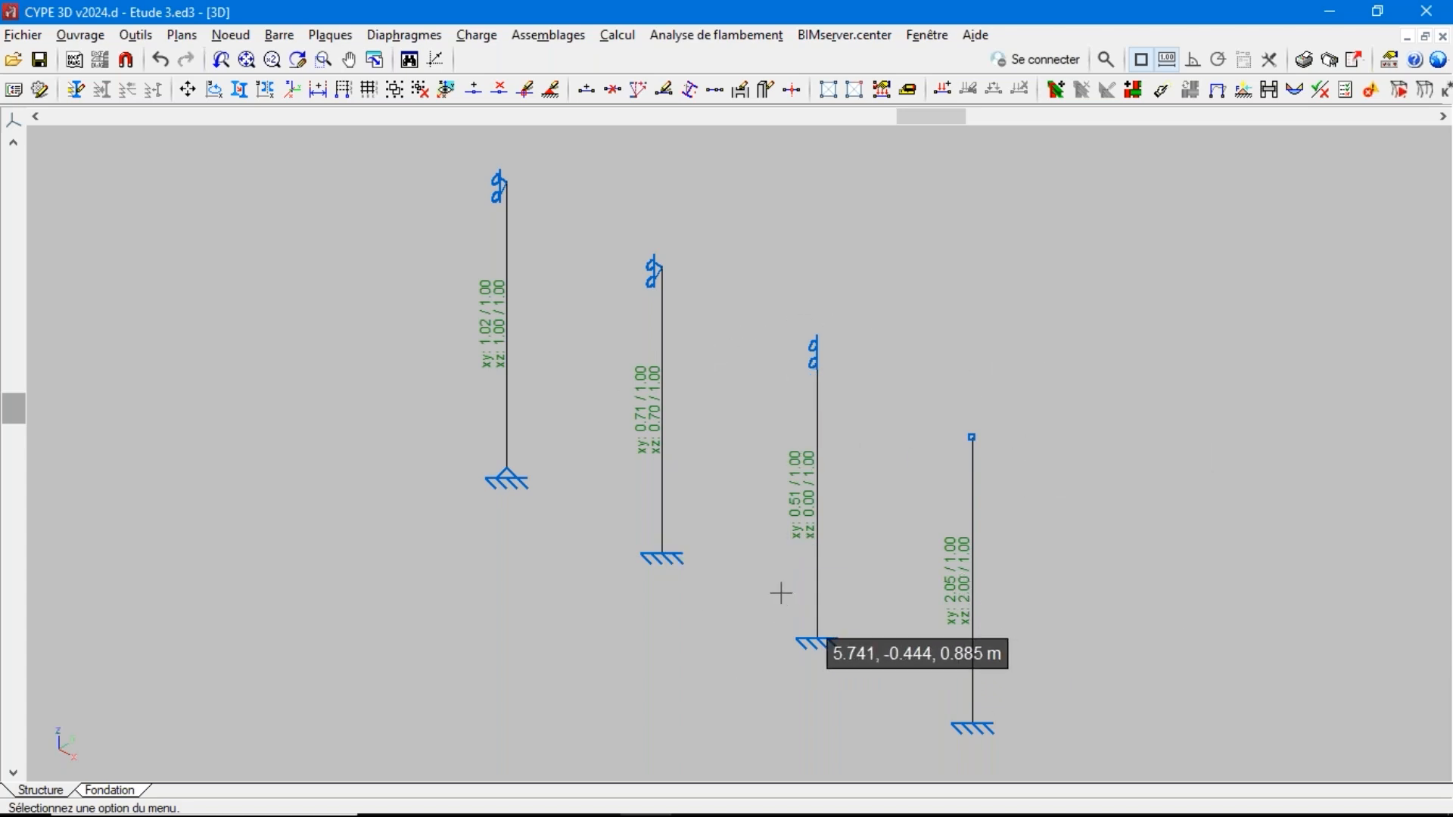
scroll(796, 564, "up", 1)
scroll(798, 545, "up", 1)
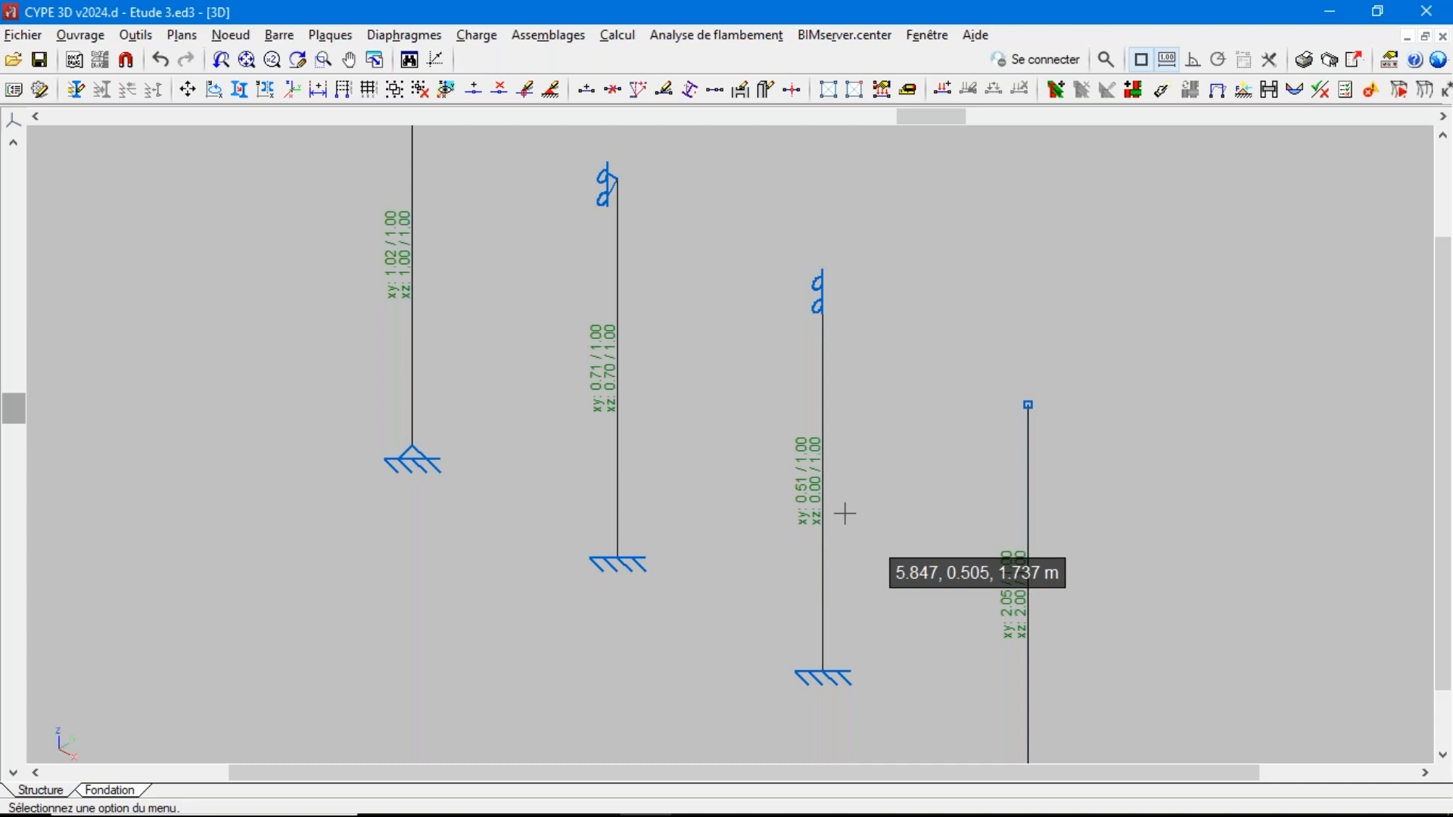
scroll(694, 532, "down", 2)
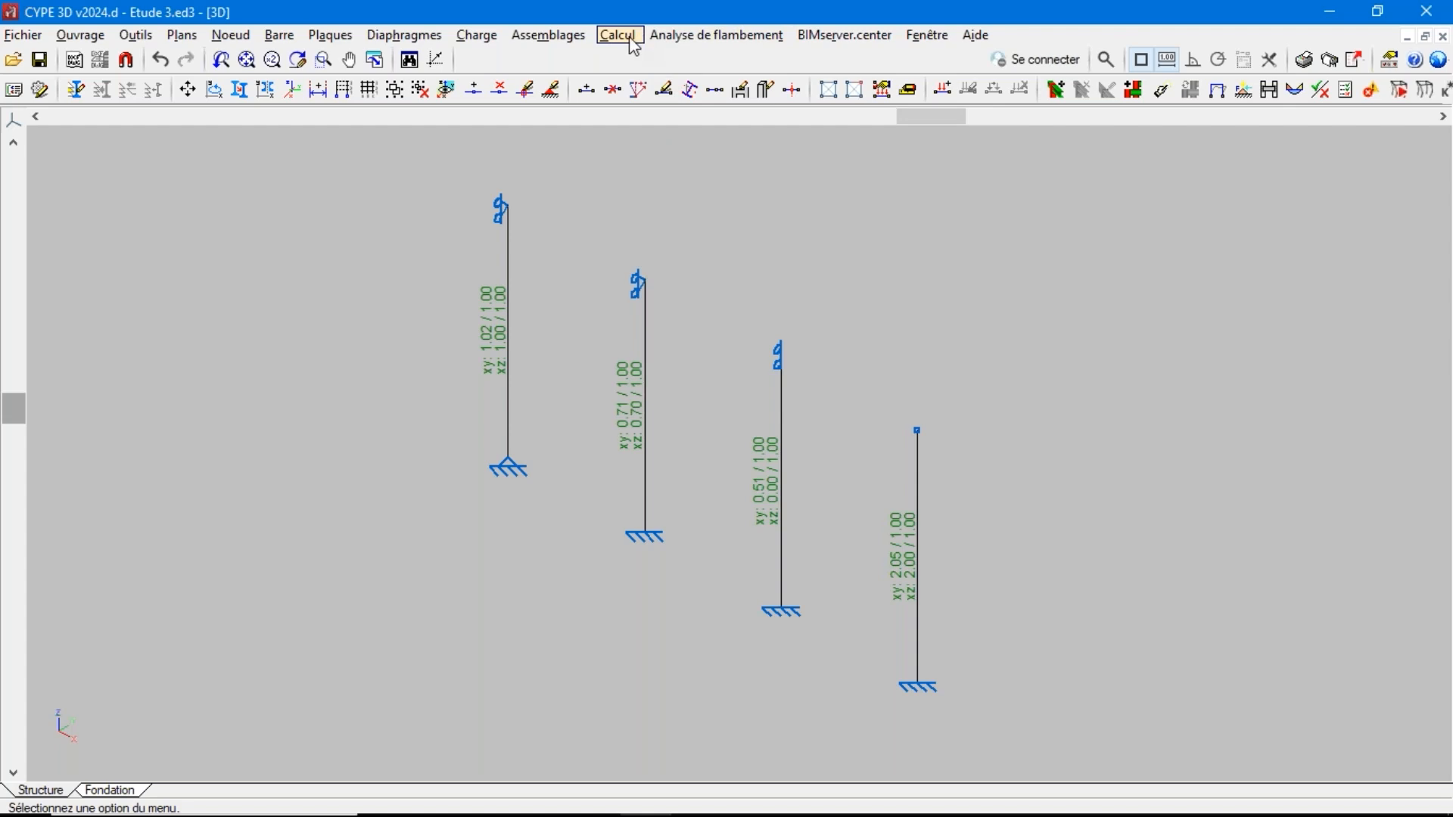
Rerun the buckling analysis with 20 modes and 10 segments per bar, without updating the combinations beforehand
left_click(715, 35)
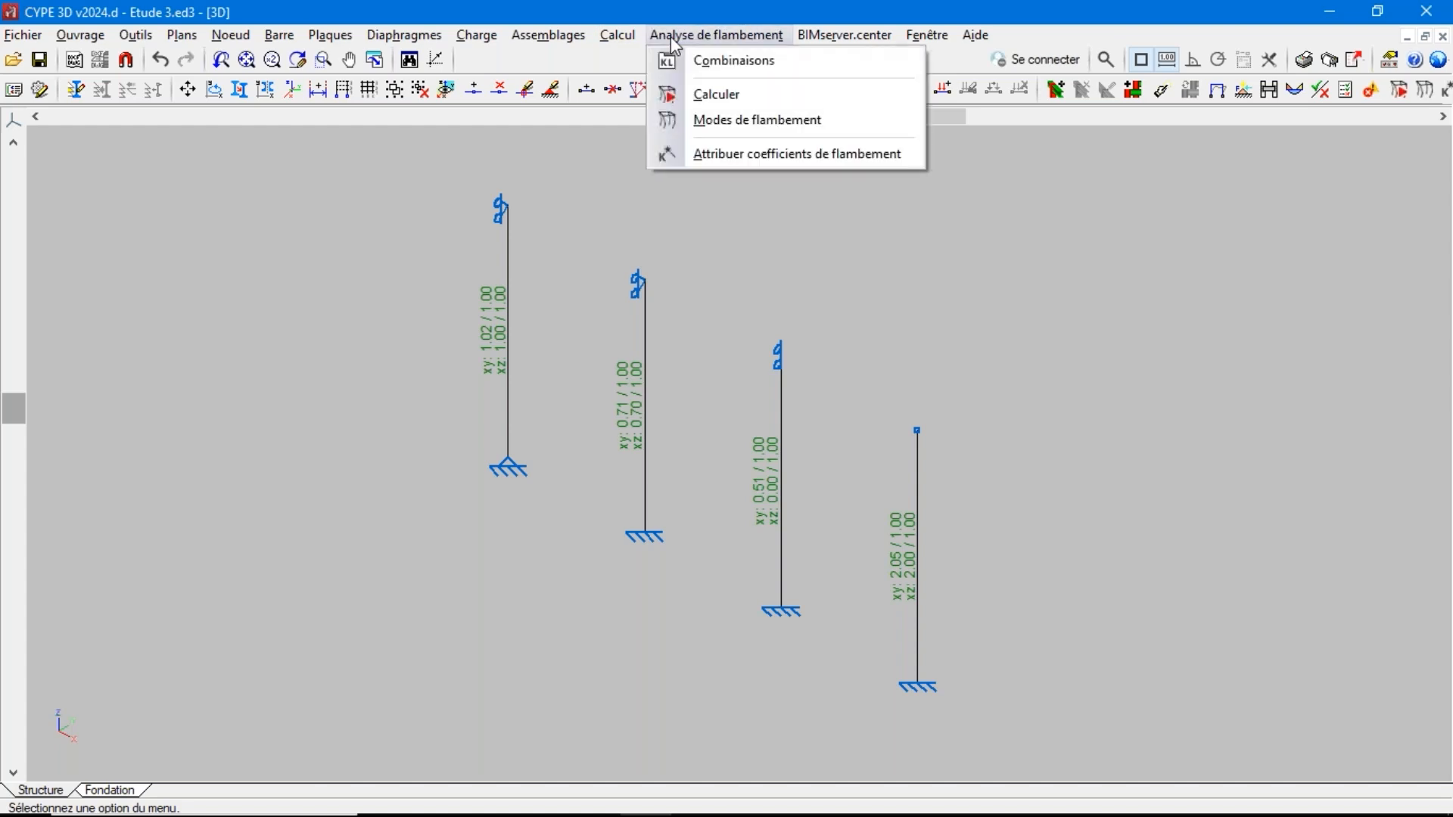
left_click(713, 99)
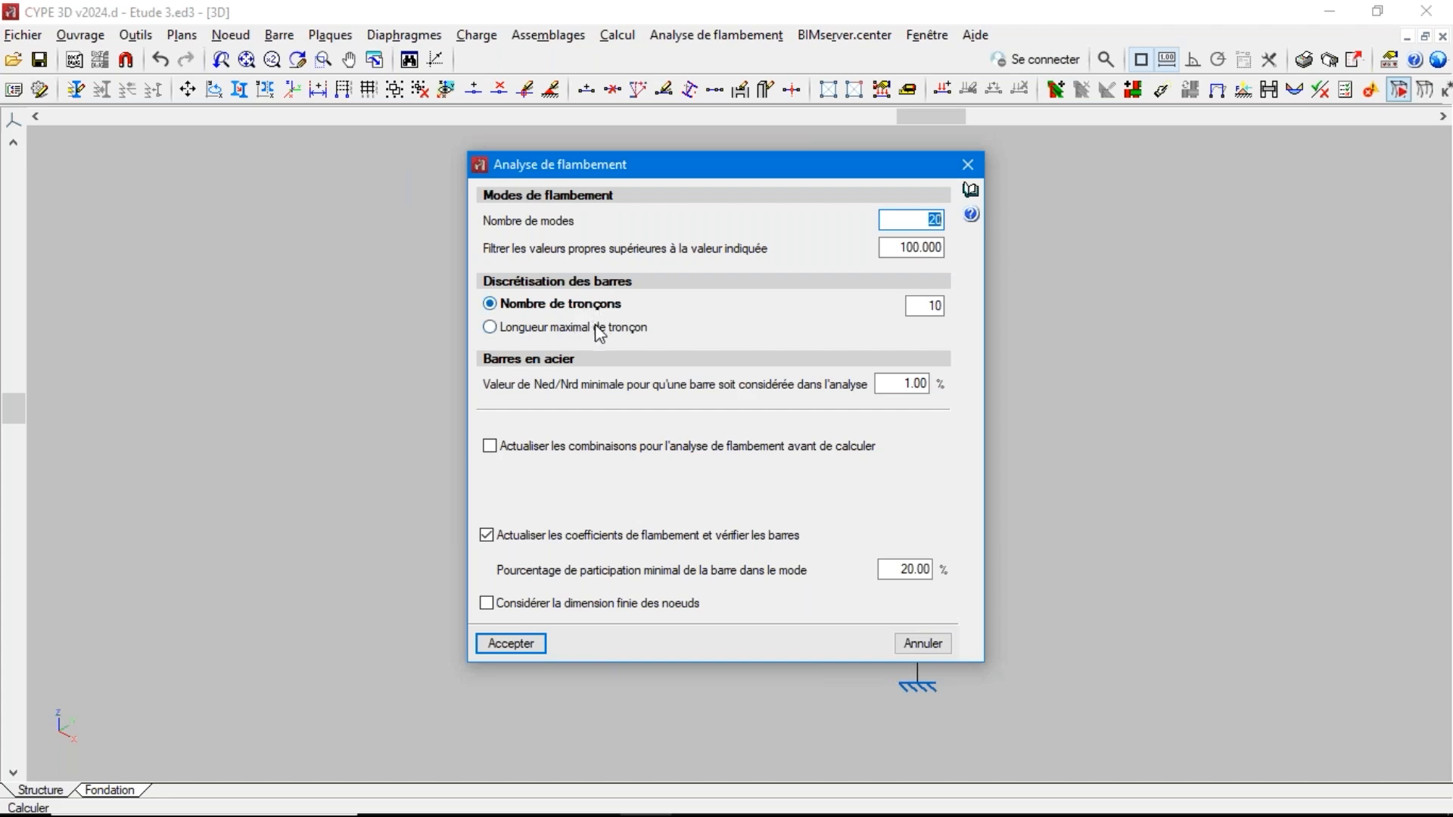
left_click(545, 327)
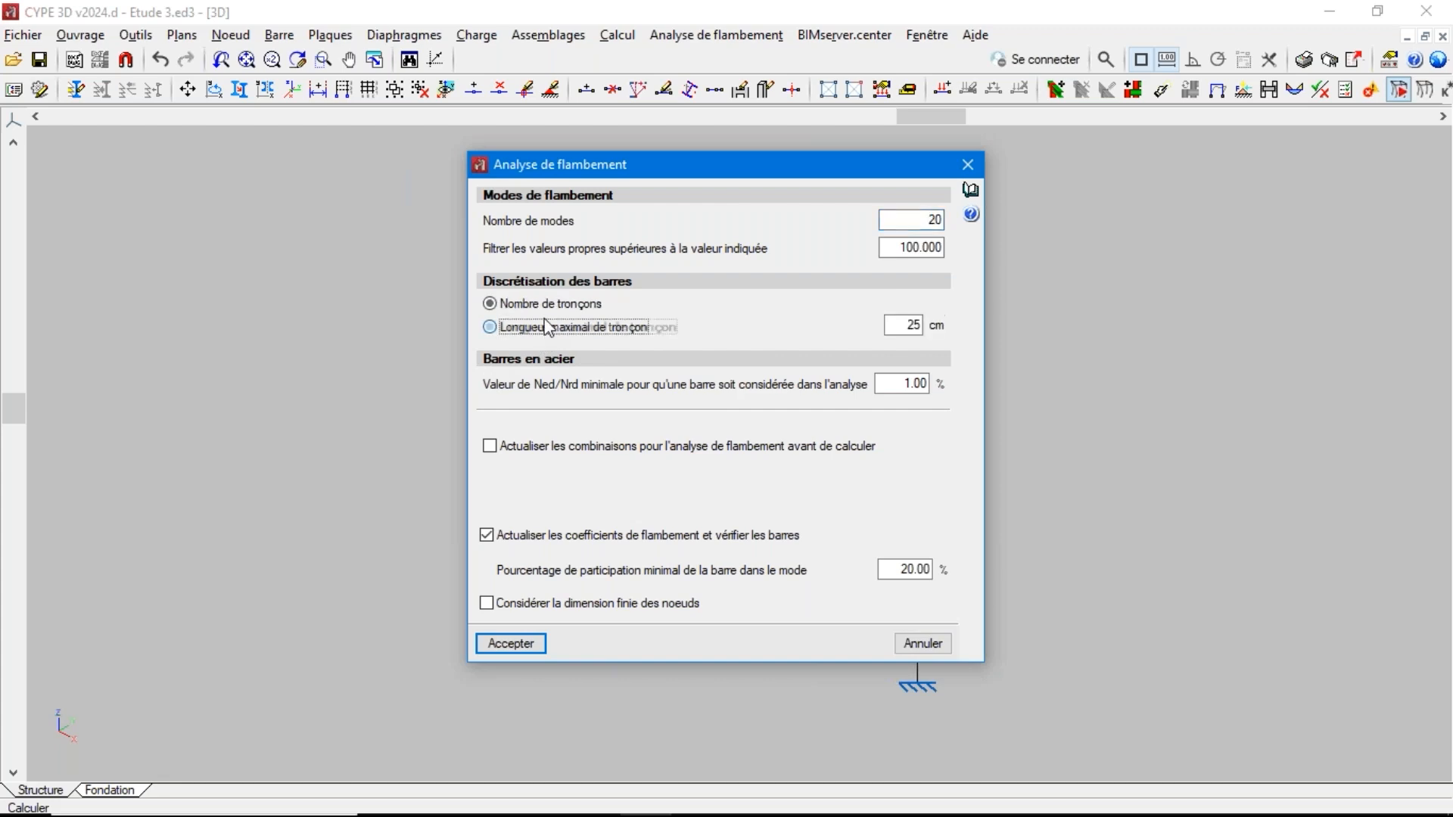
left_click(549, 304)
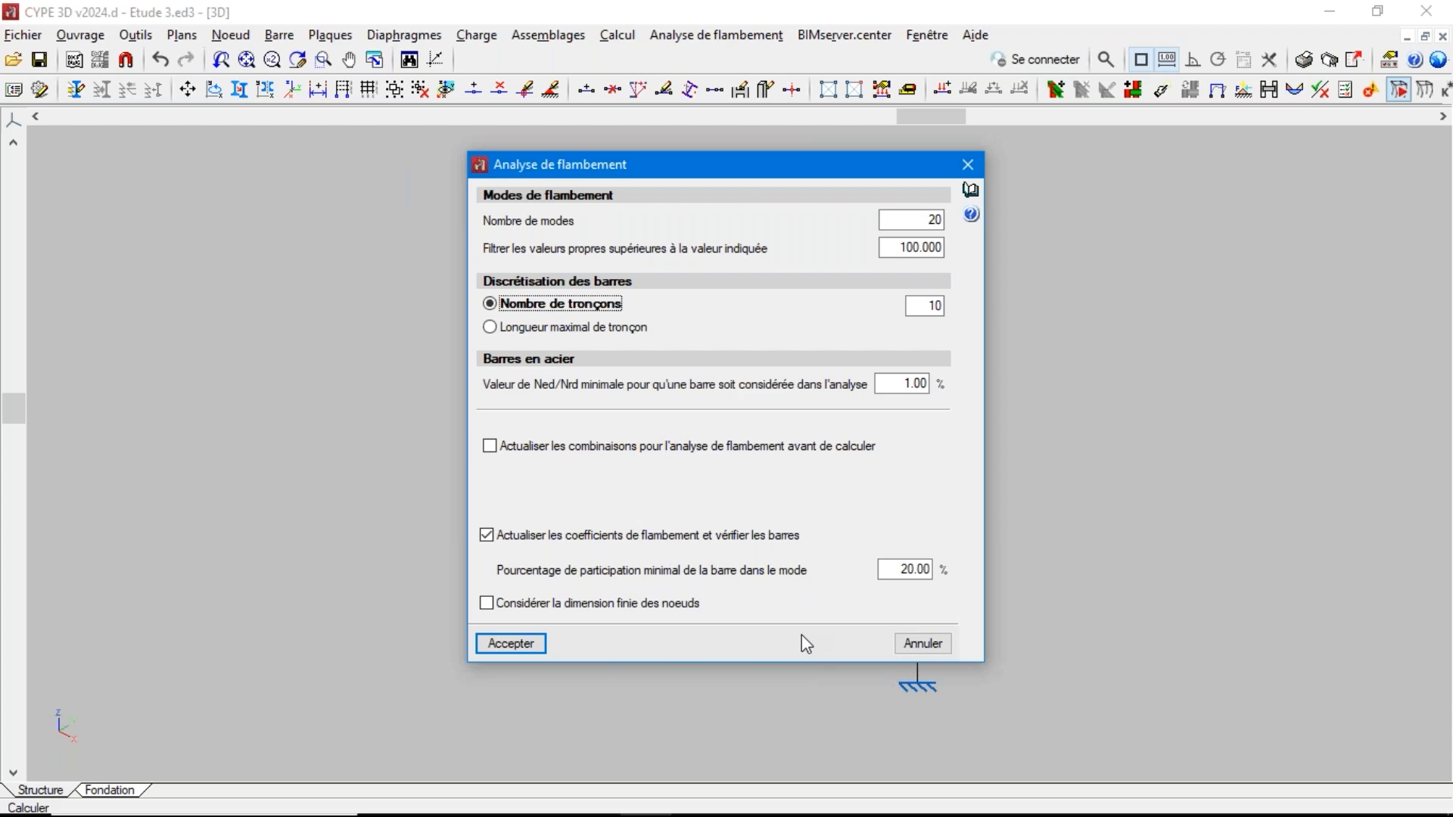
left_click(535, 647)
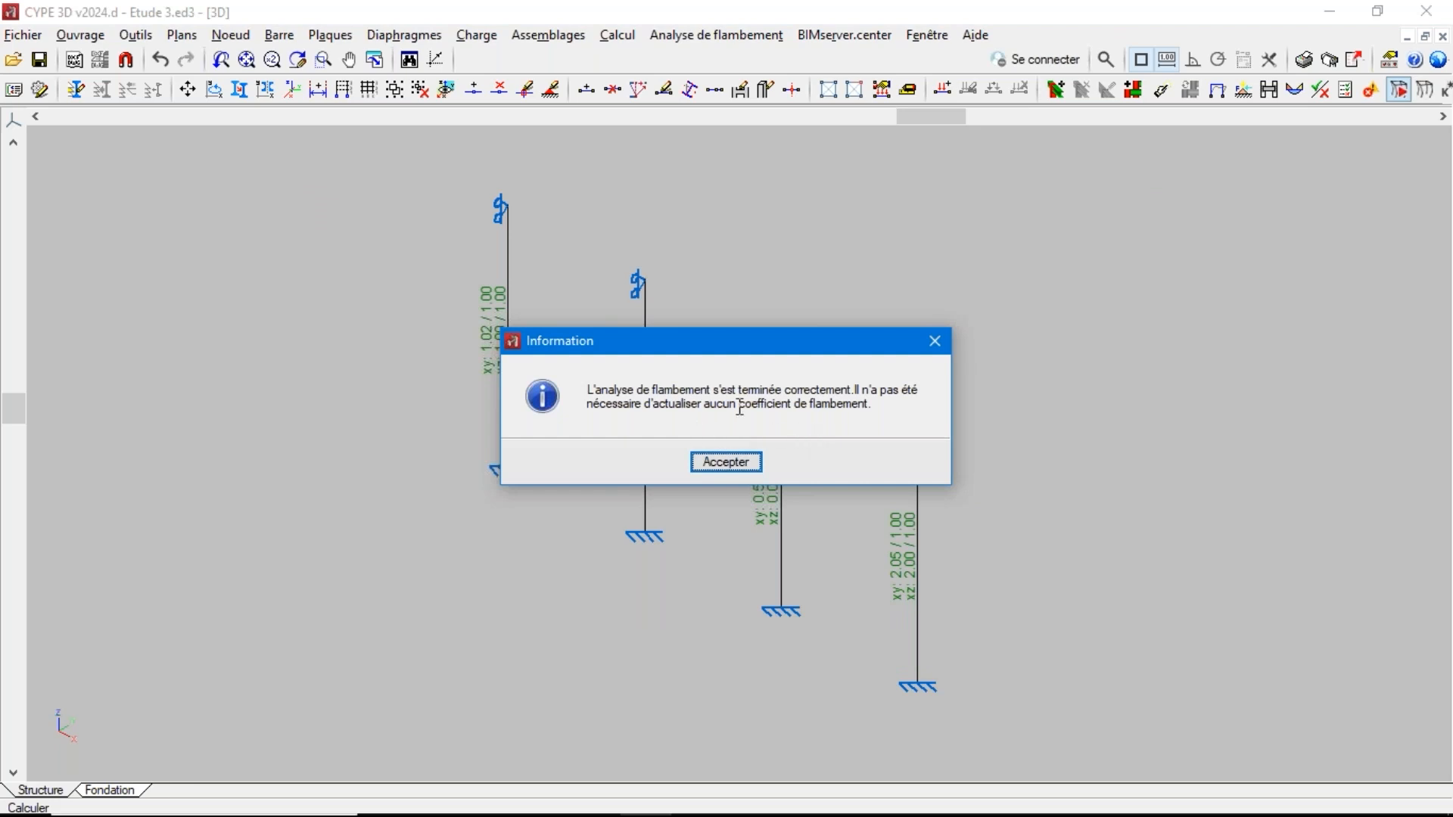
left_click(732, 467)
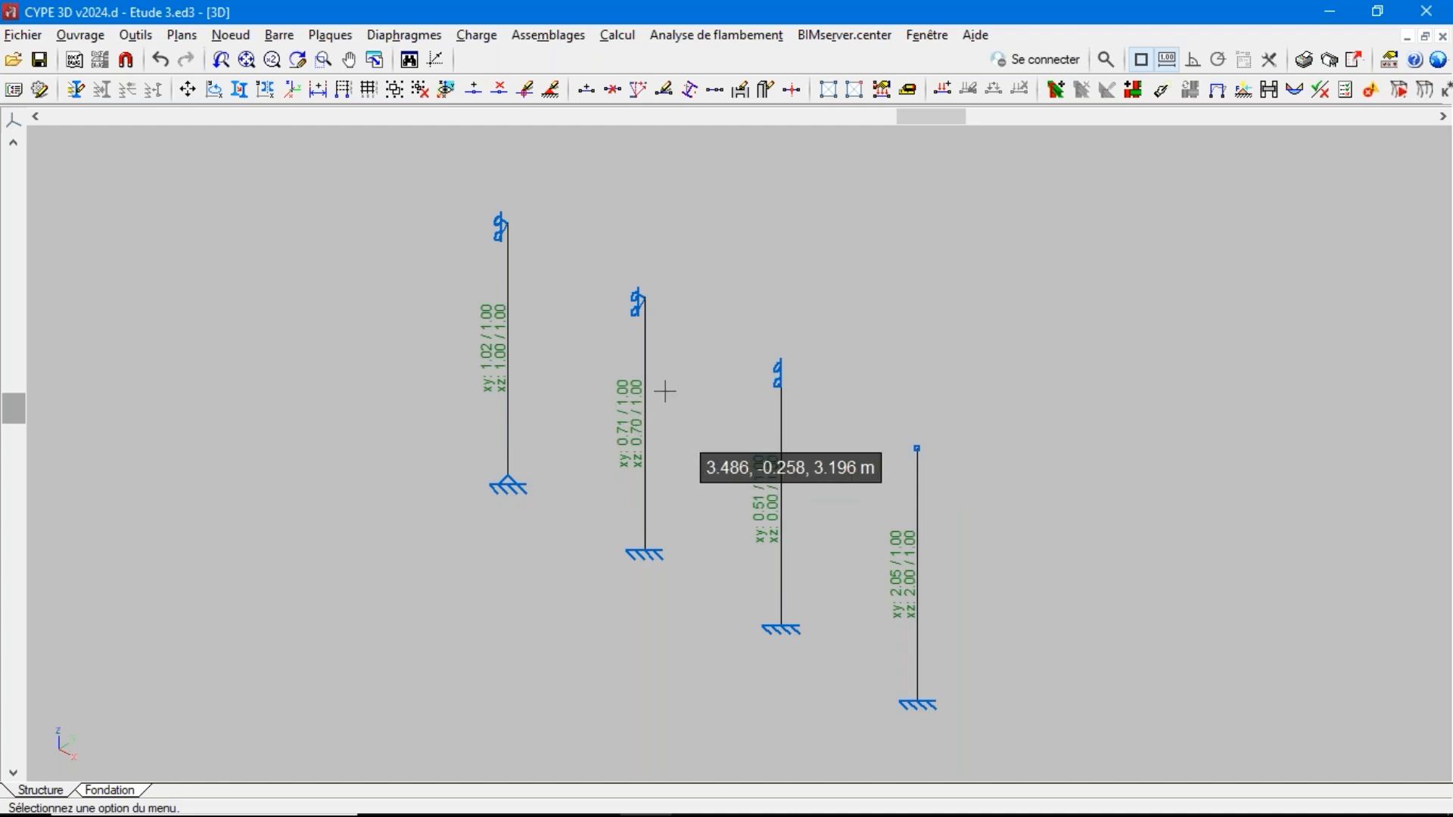
Display the deformed shape of buckling mode 1 for all bars and check the available combinations
left_click(682, 38)
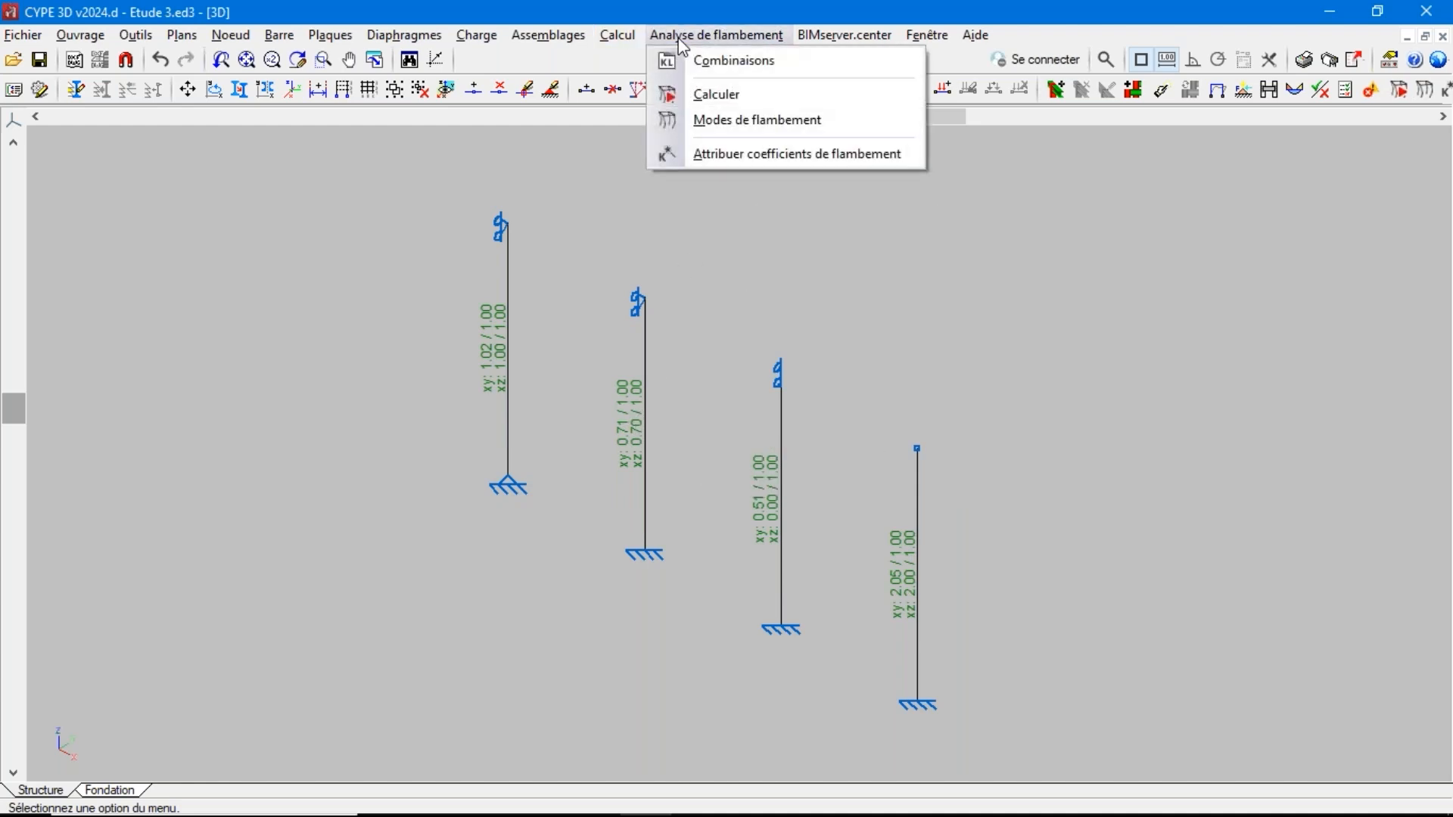
left_click(731, 123)
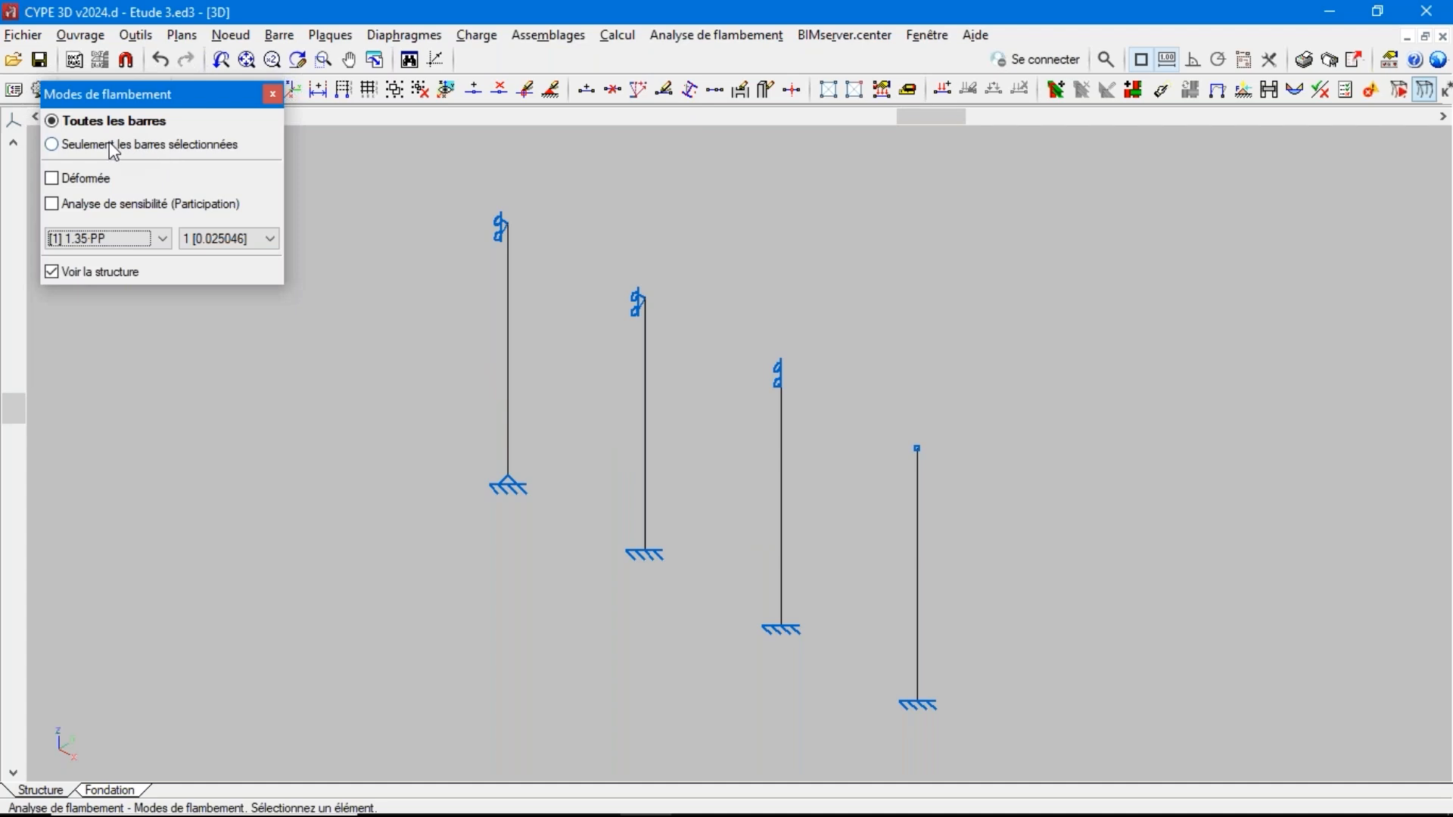
left_click(107, 180)
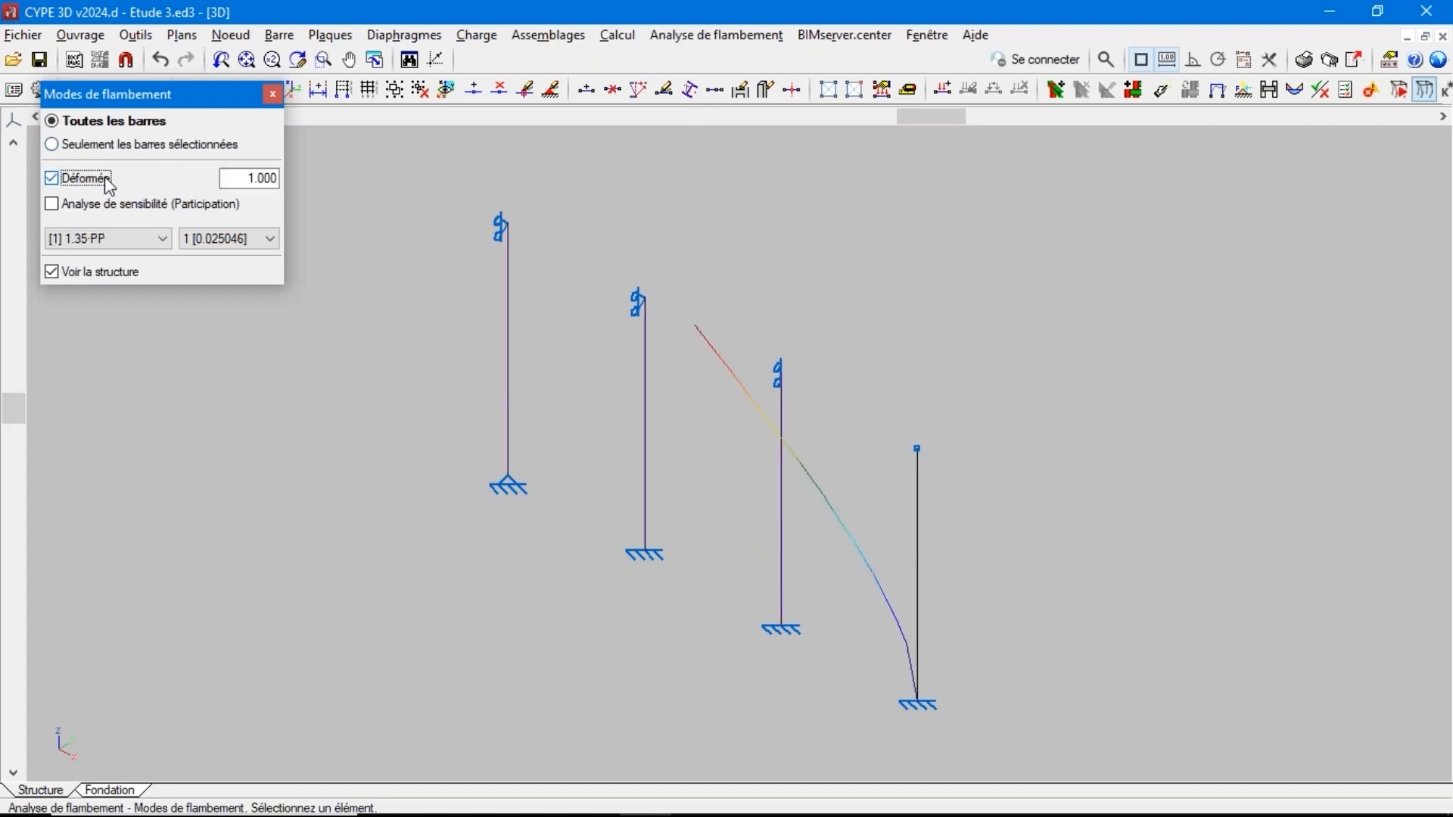
left_click(123, 240)
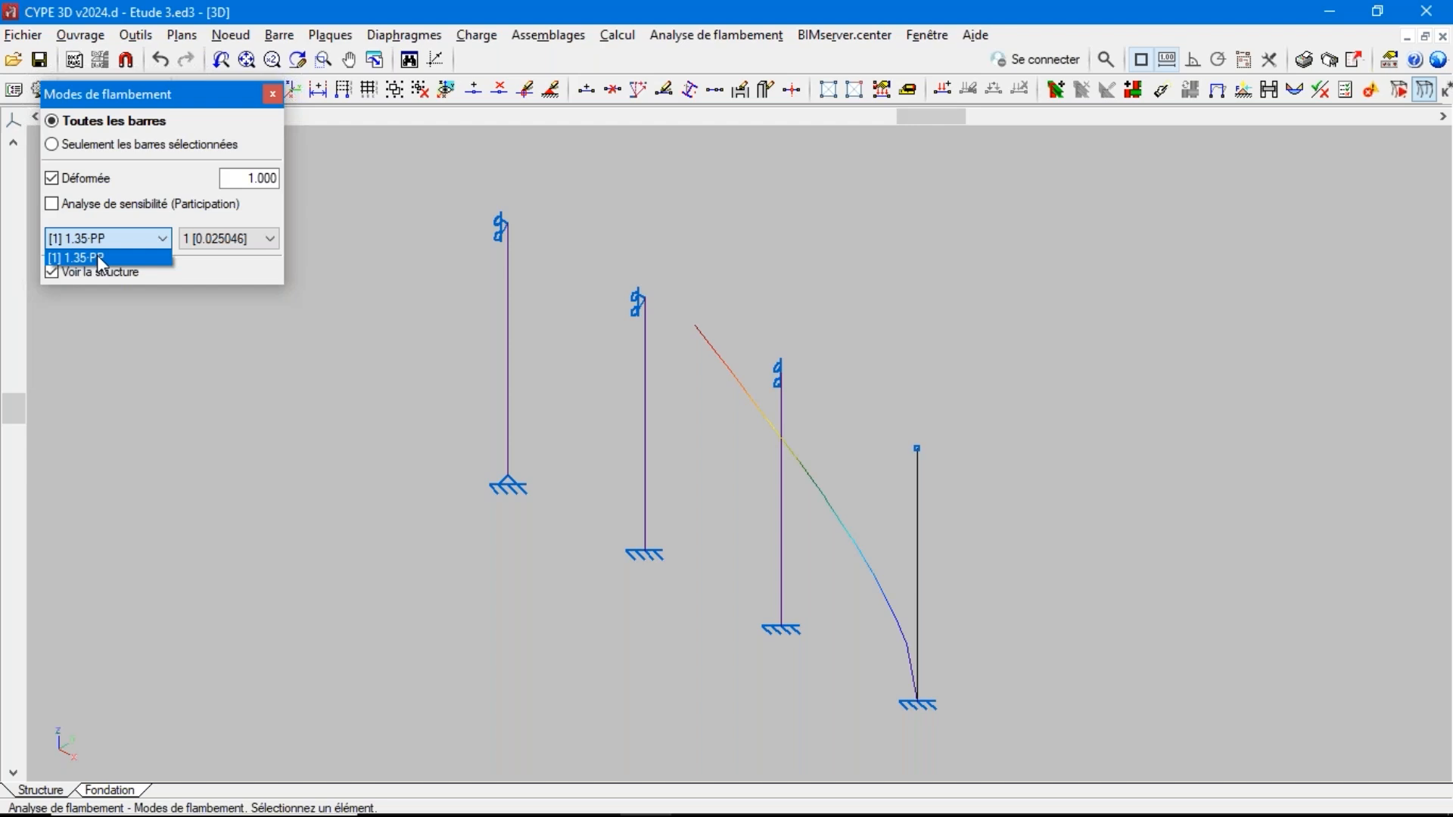
Display the node loads on the column tops and check which load cases are defined
left_click(496, 44)
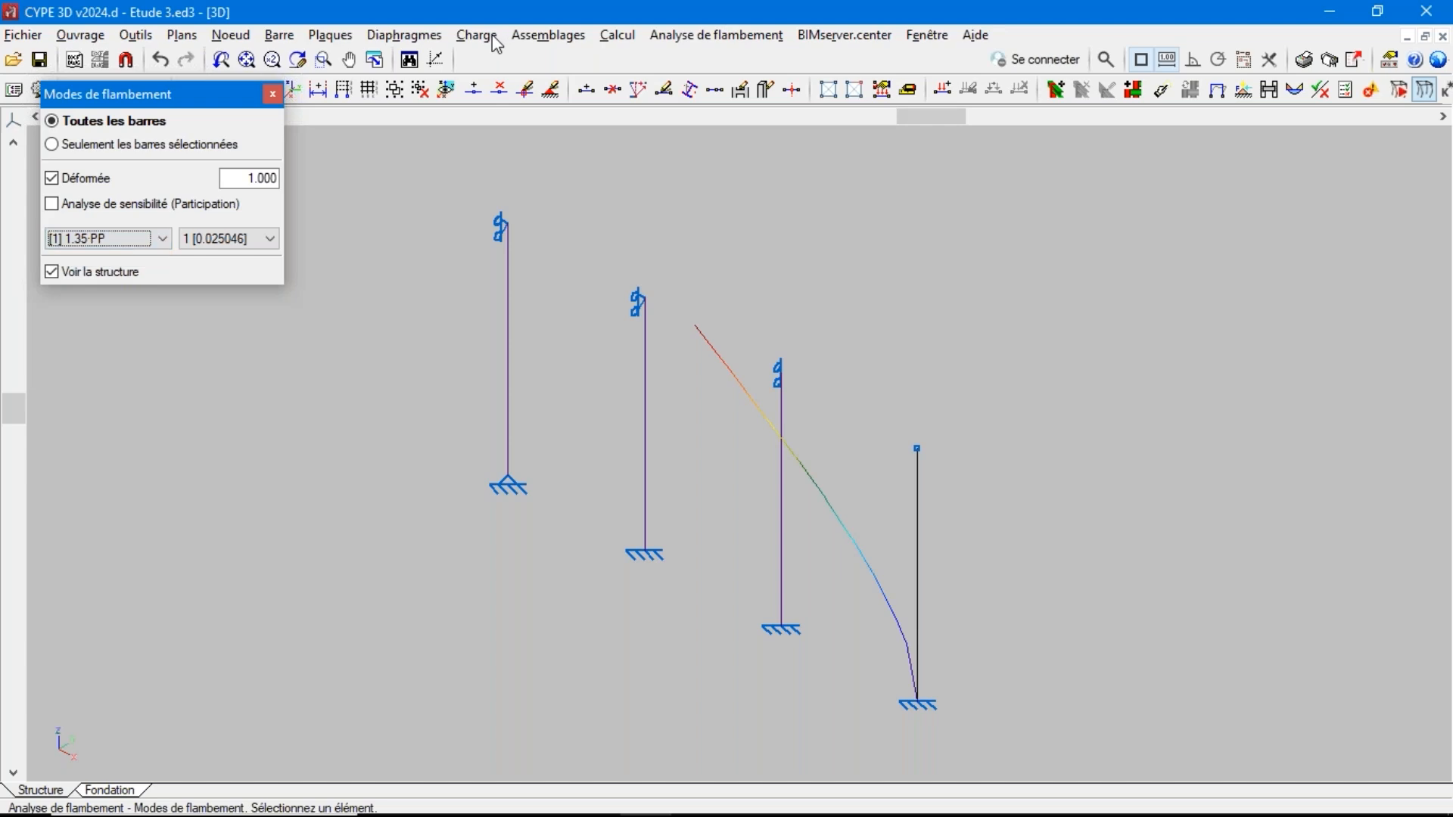
left_click(496, 44)
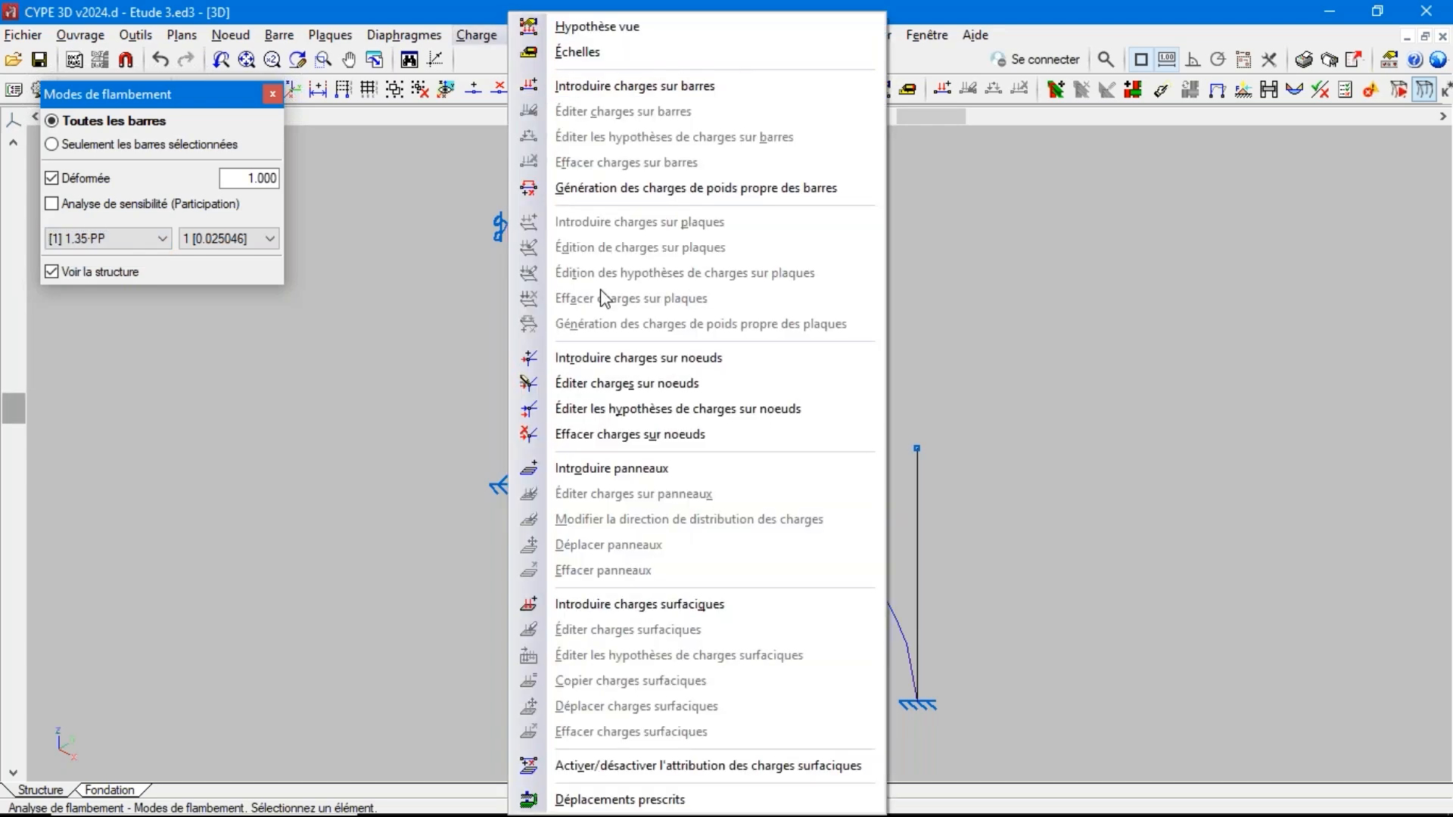
left_click(610, 383)
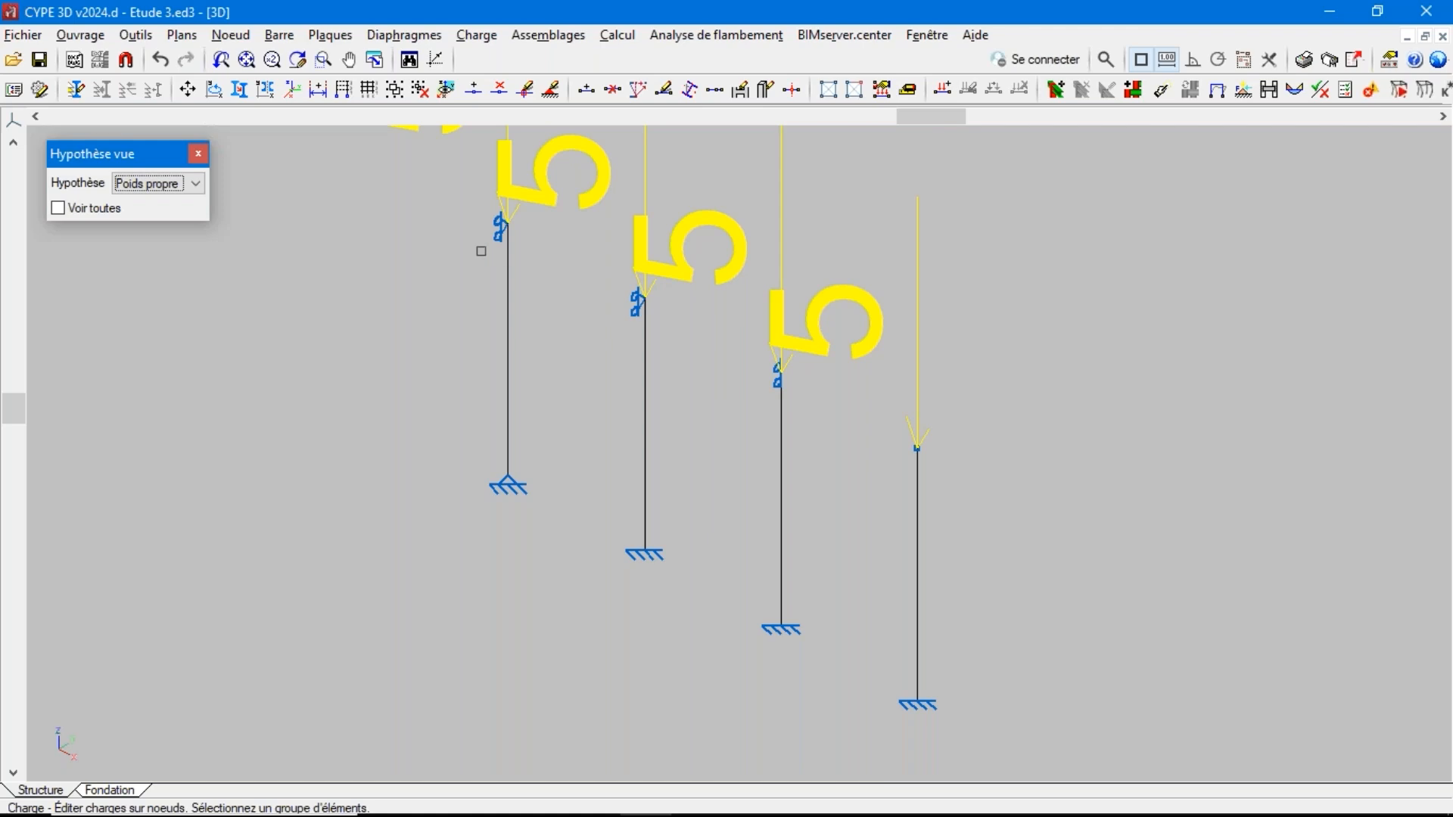
left_click(168, 183)
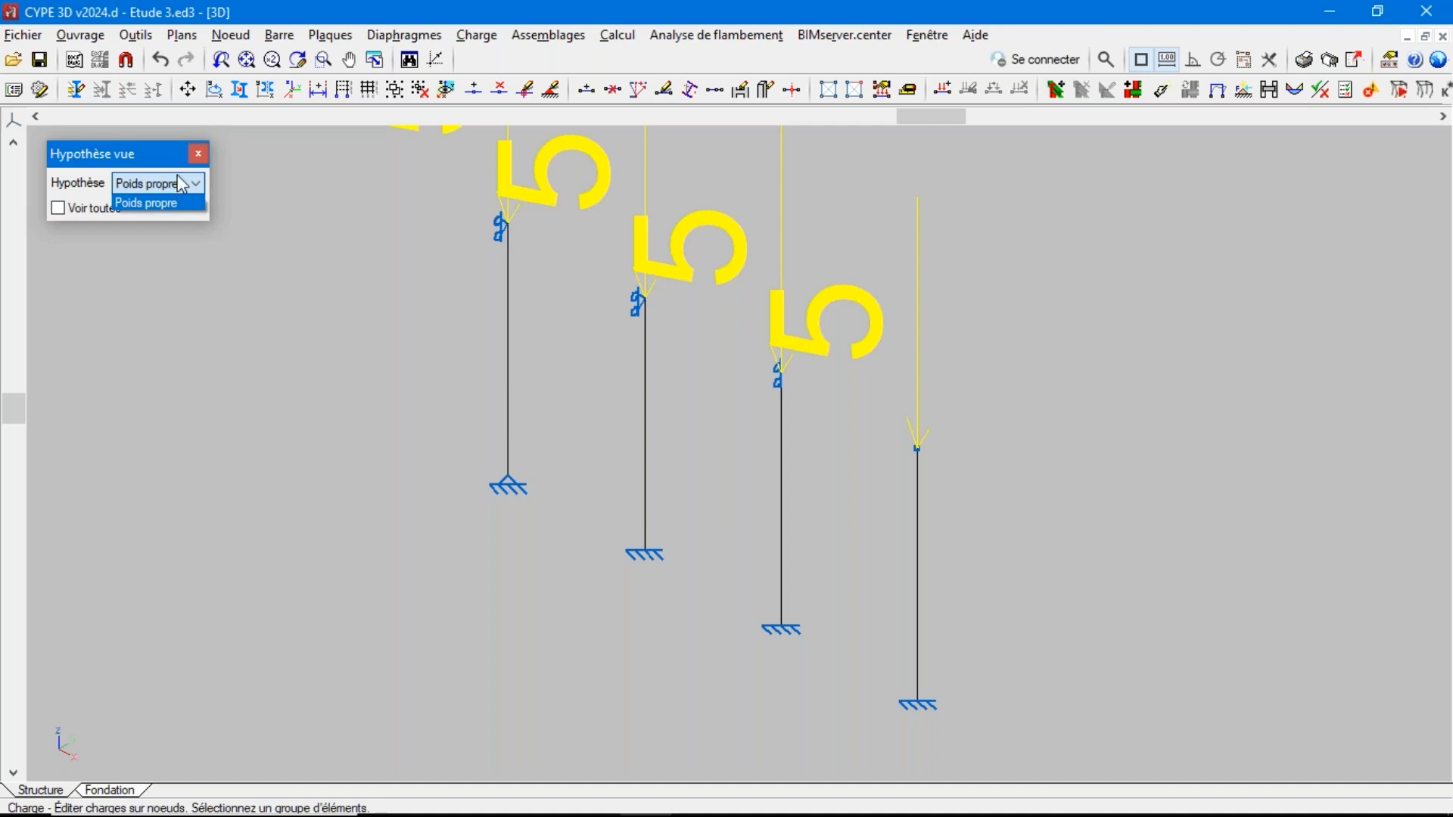
left_click(667, 45)
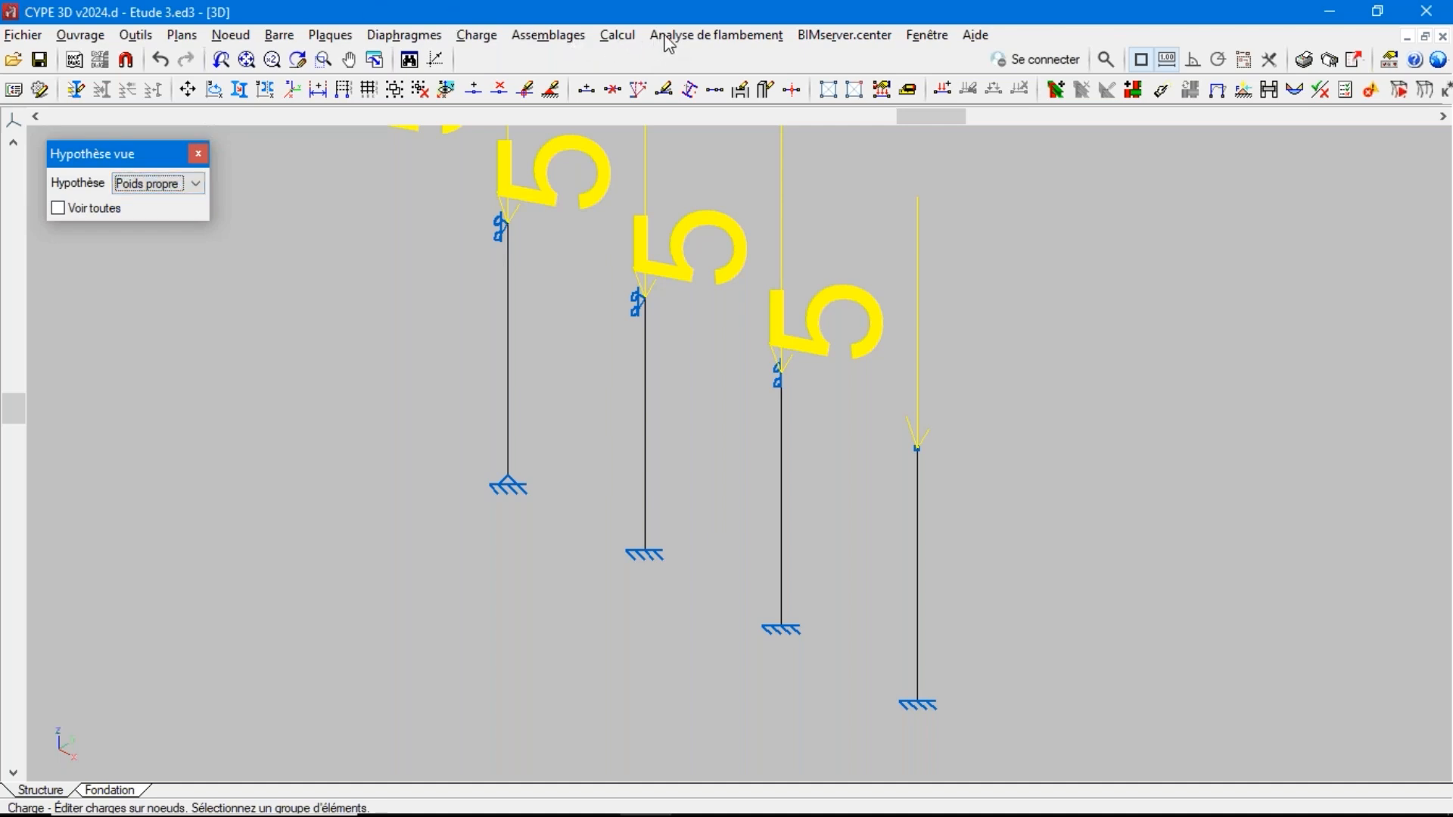
Return to the buckling modes and review the combination and the list of eigenvalues, keeping mode 1 displayed
left_click(668, 39)
left_click(707, 121)
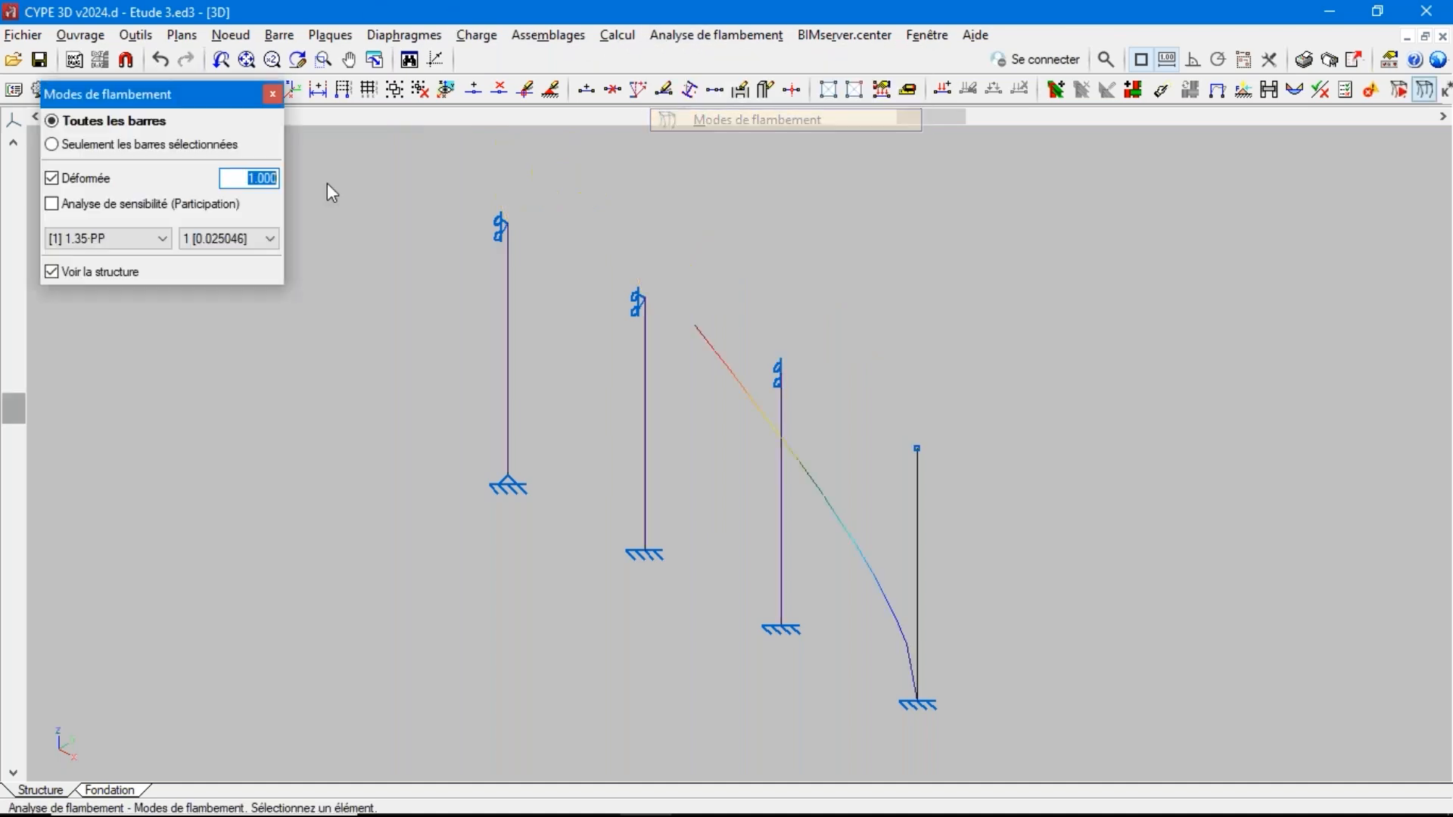
left_click(106, 239)
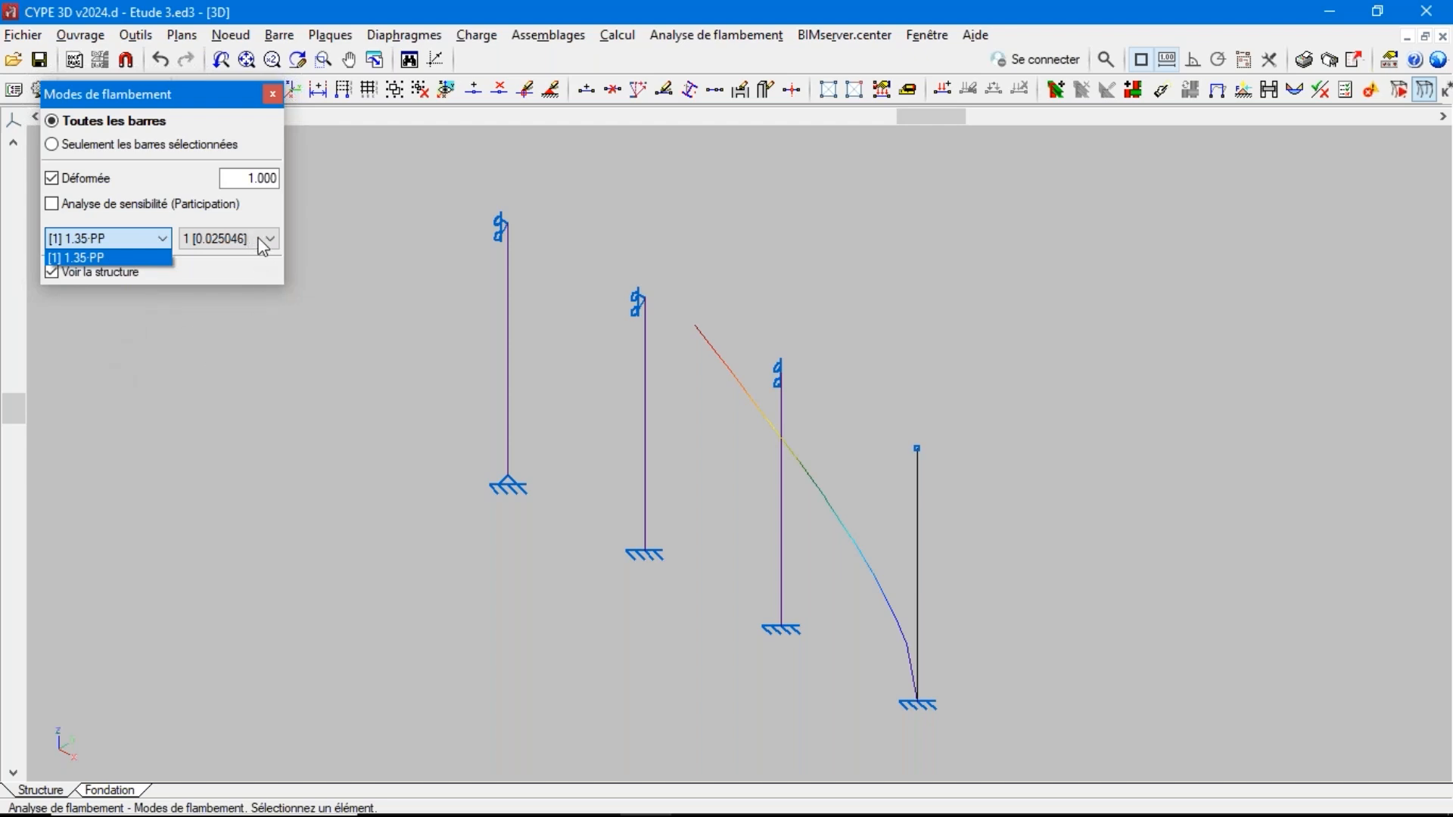
left_click(227, 242)
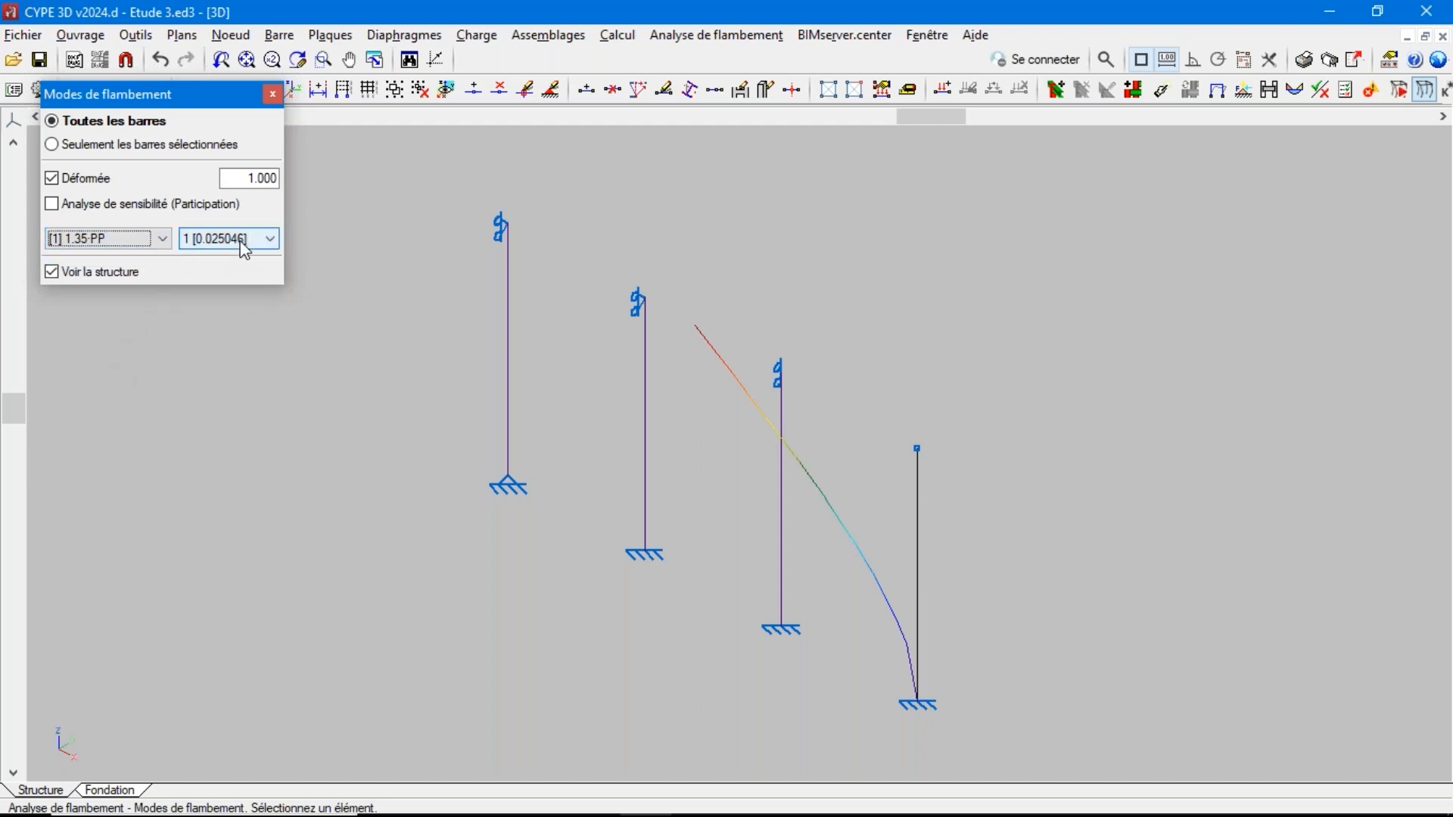
left_click(269, 241)
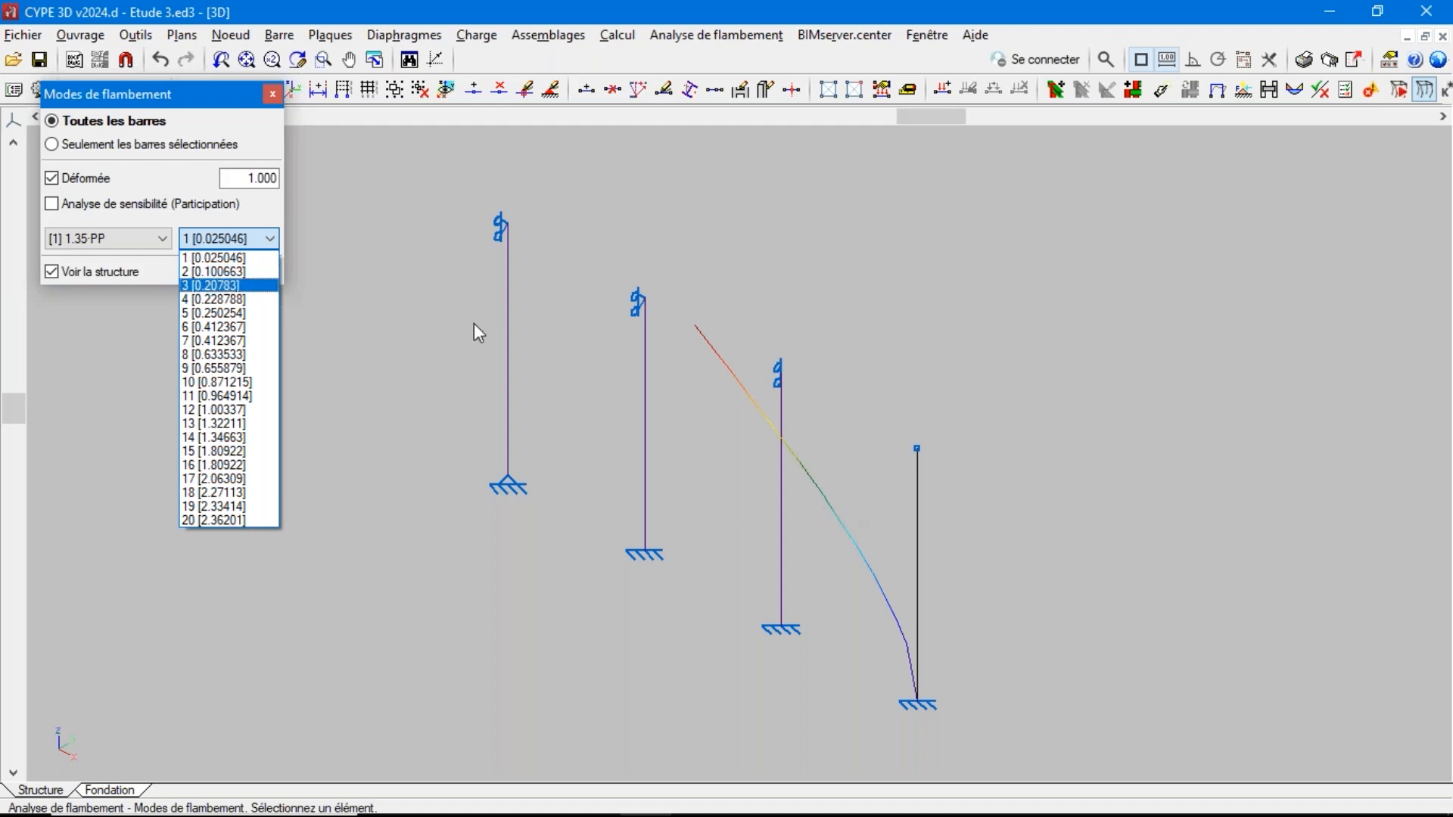
left_click(247, 262)
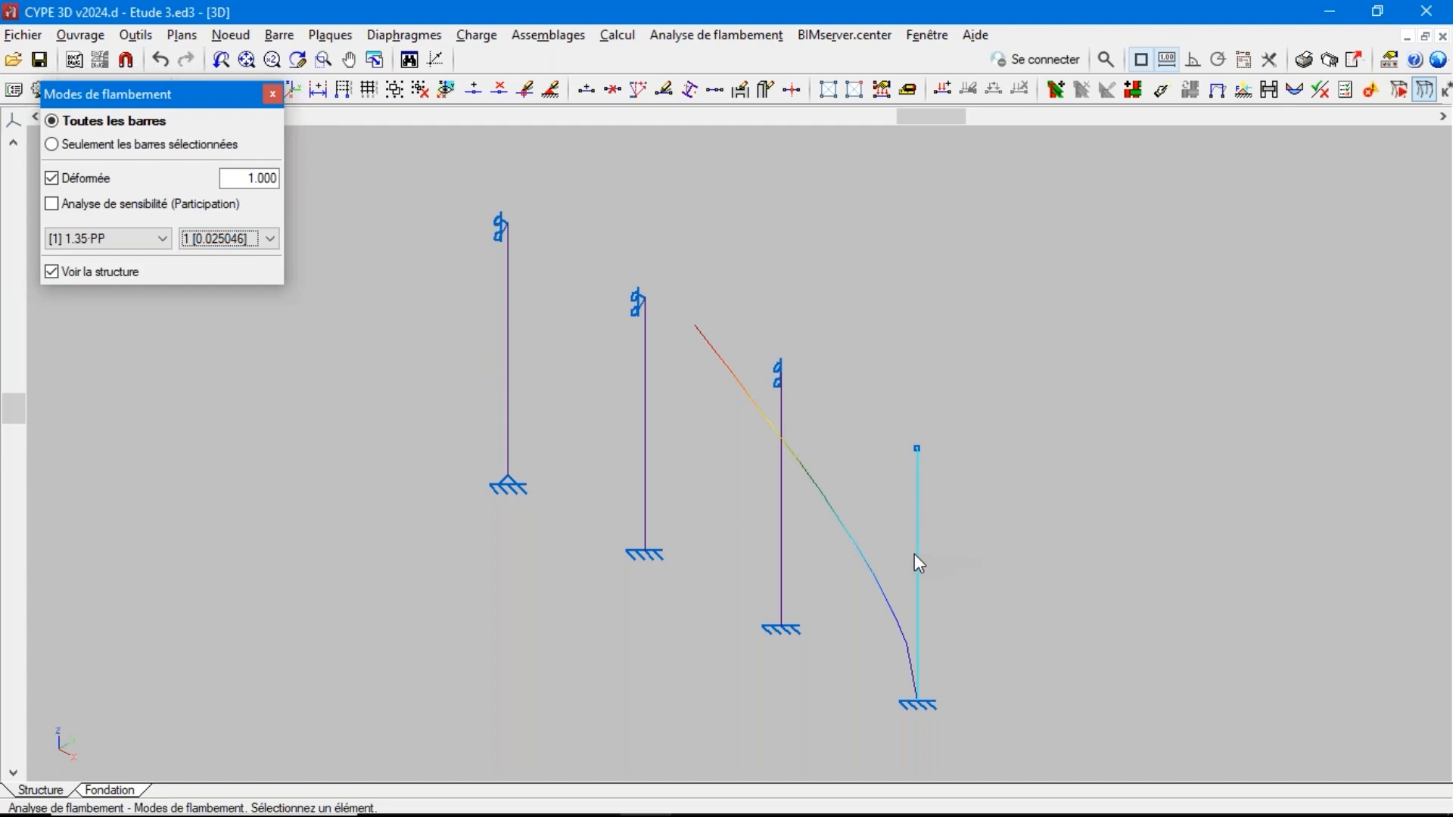
View the deformed shapes of buckling mode 2 and mode 3 under the 1.35·PP combination
left_click(237, 242)
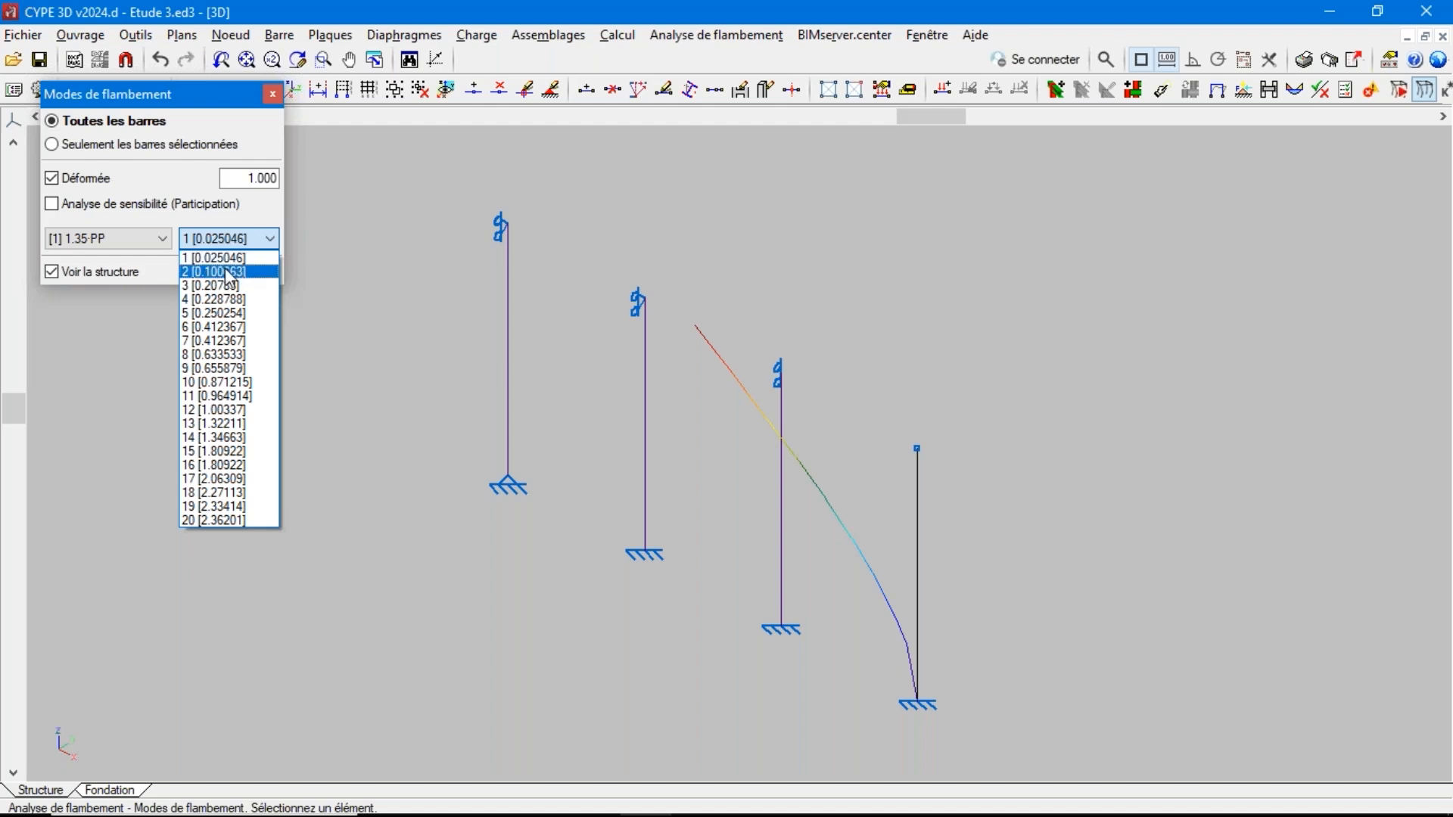
left_click(224, 273)
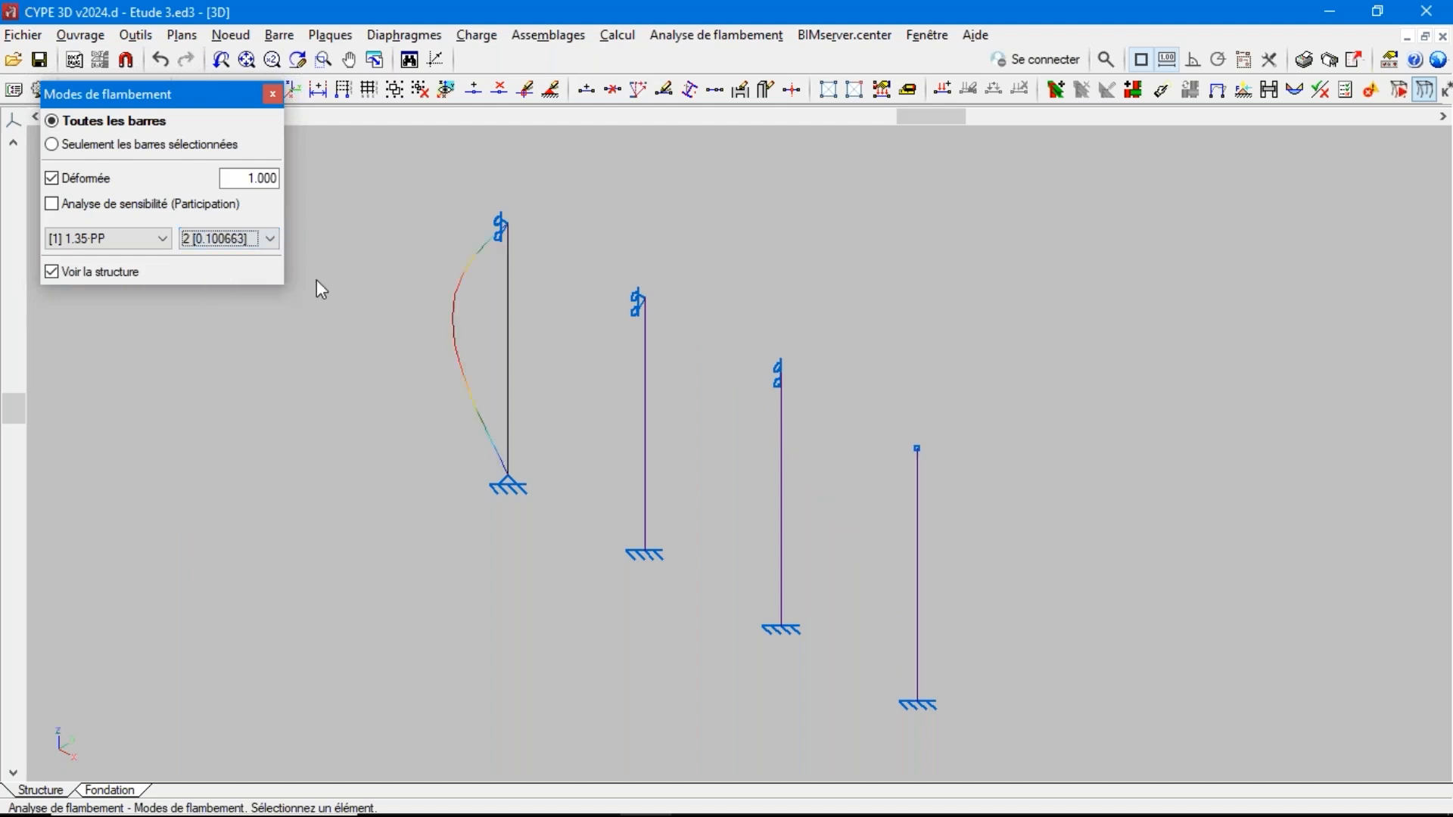
left_click(219, 246)
left_click(224, 286)
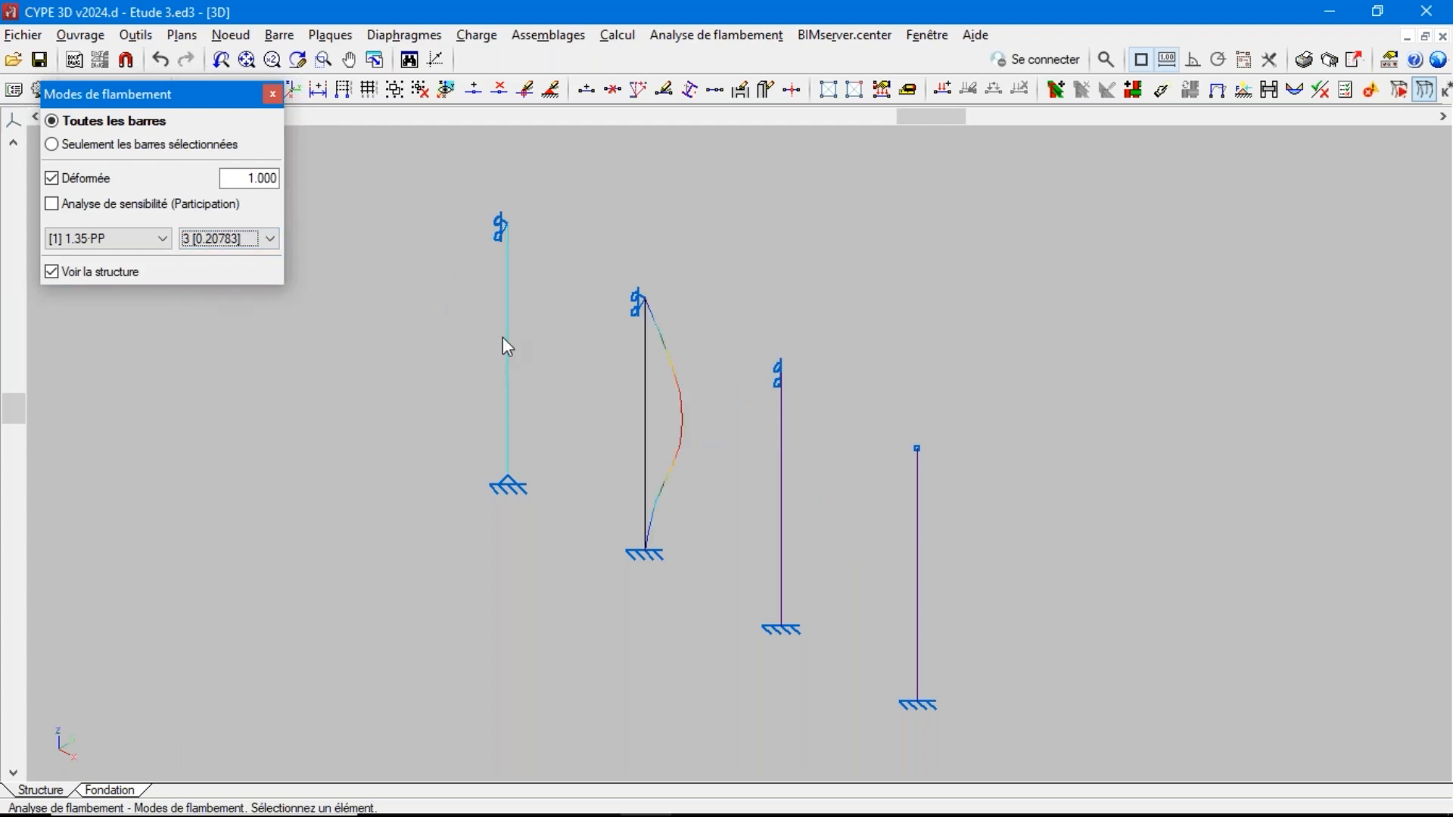
Turn on the sensitivity analysis (participation) display for buckling mode 3
left_click(235, 240)
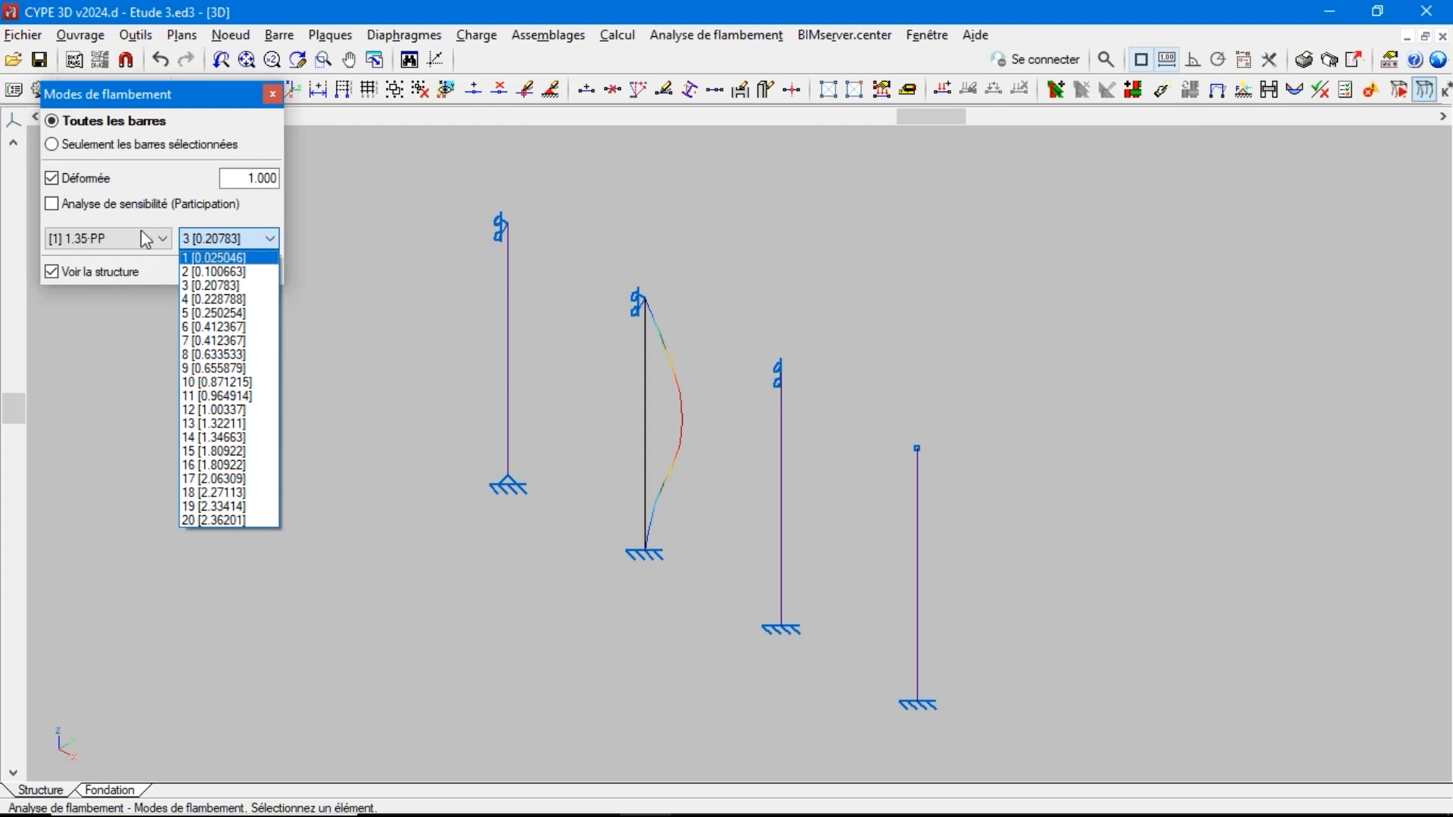
left_click(63, 218)
left_click(61, 214)
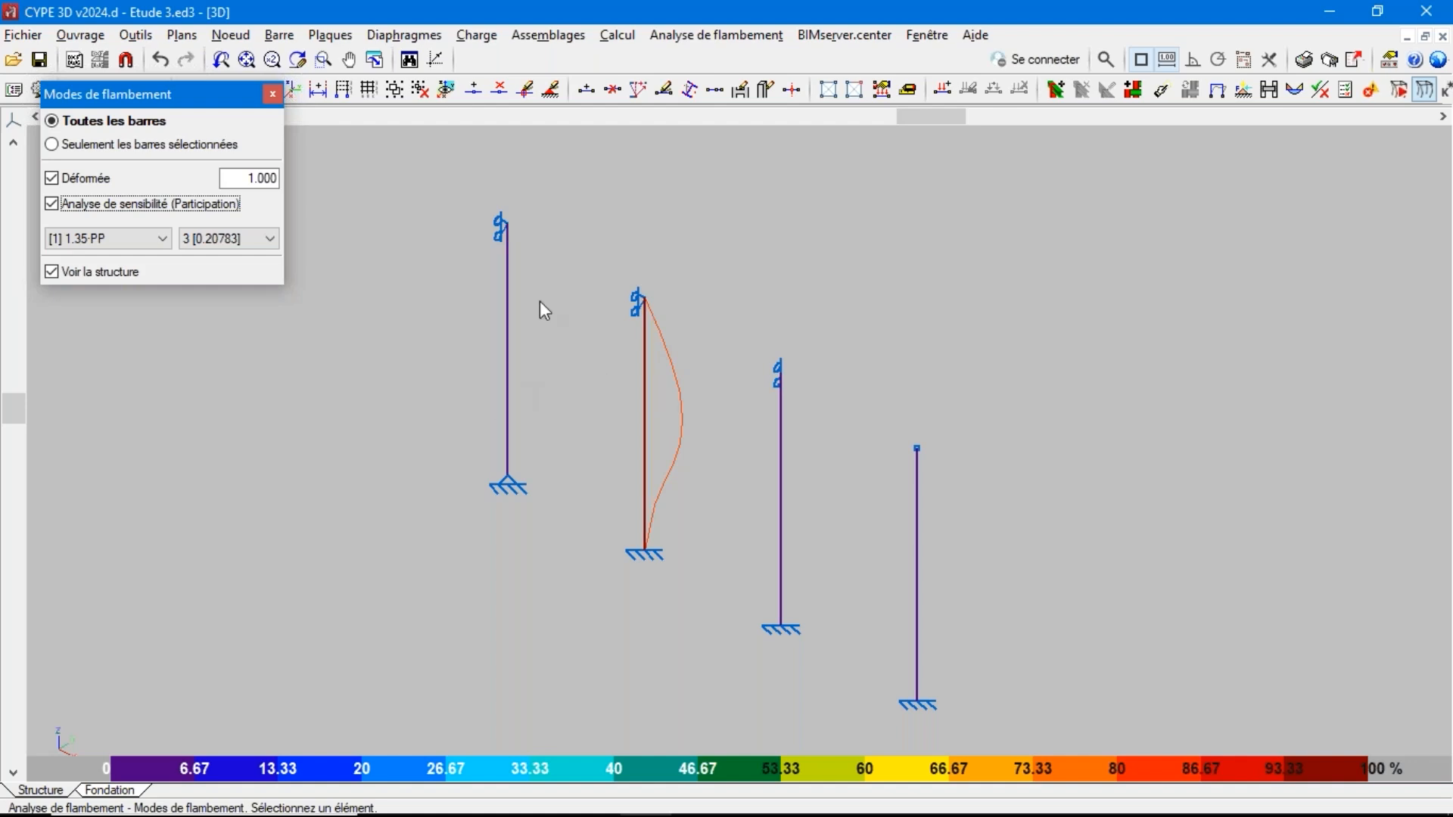
left_click(617, 35)
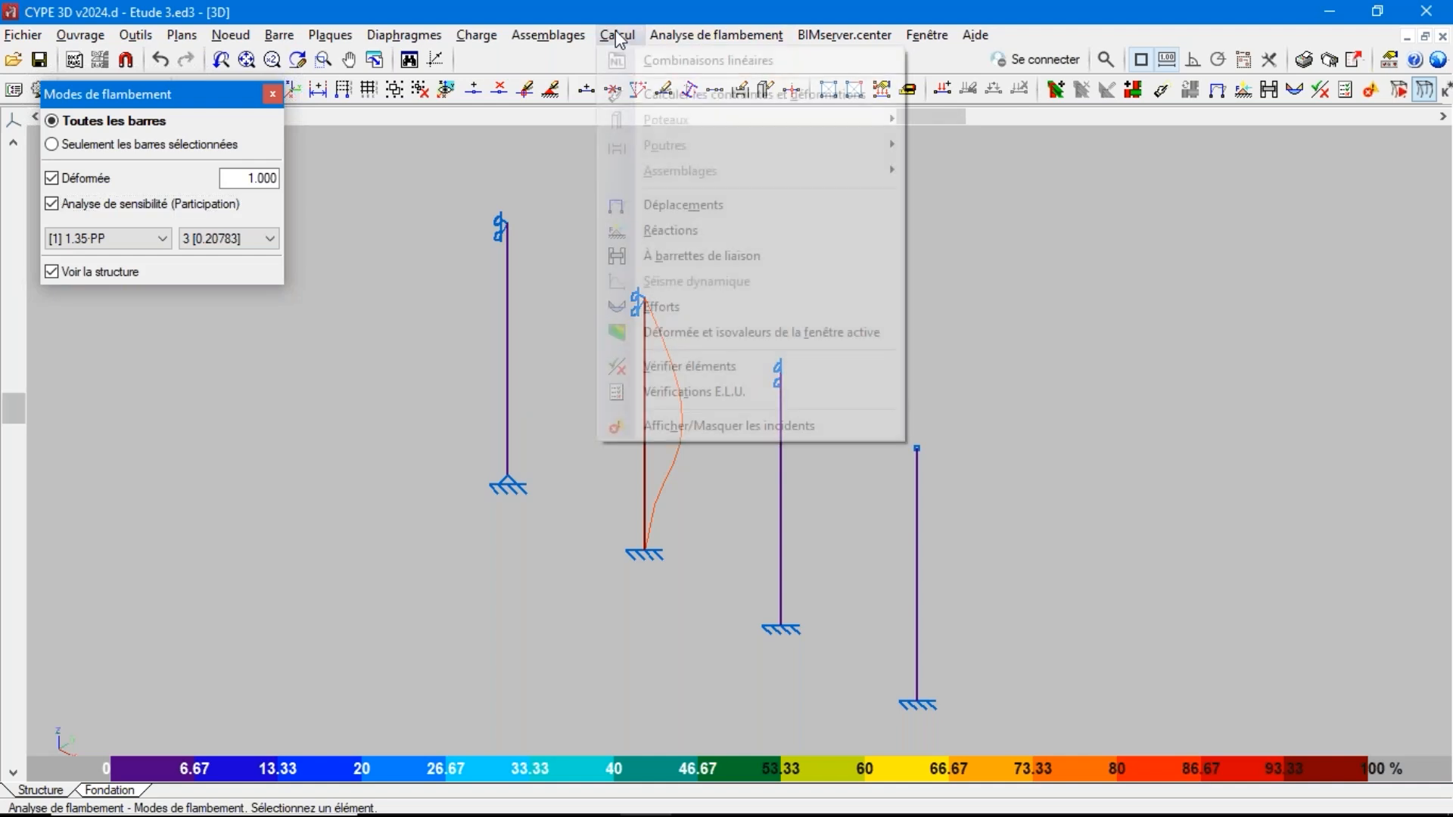
mouse_move(731, 35)
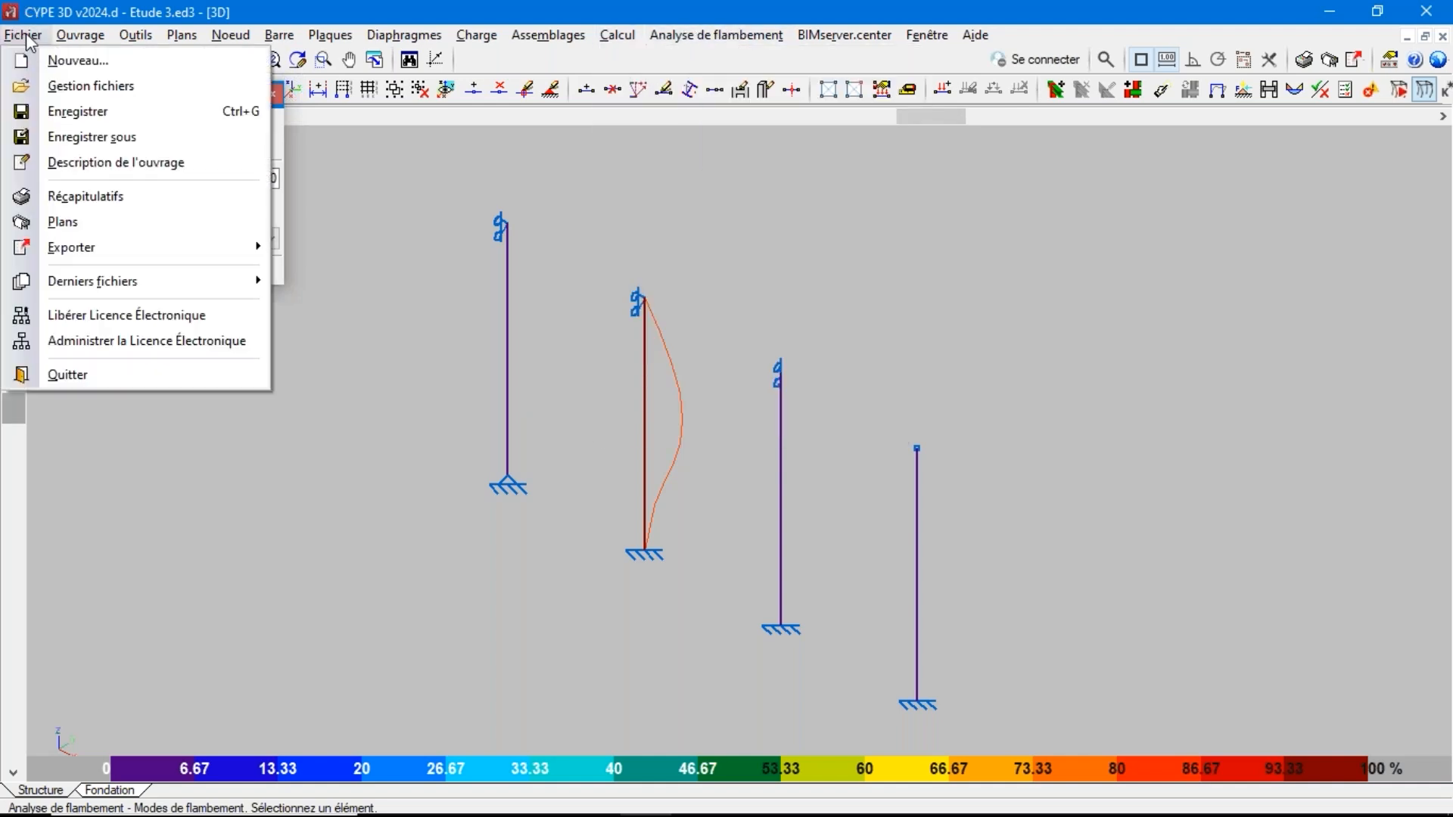
Open the project Etude 4 through file management
left_click(29, 40)
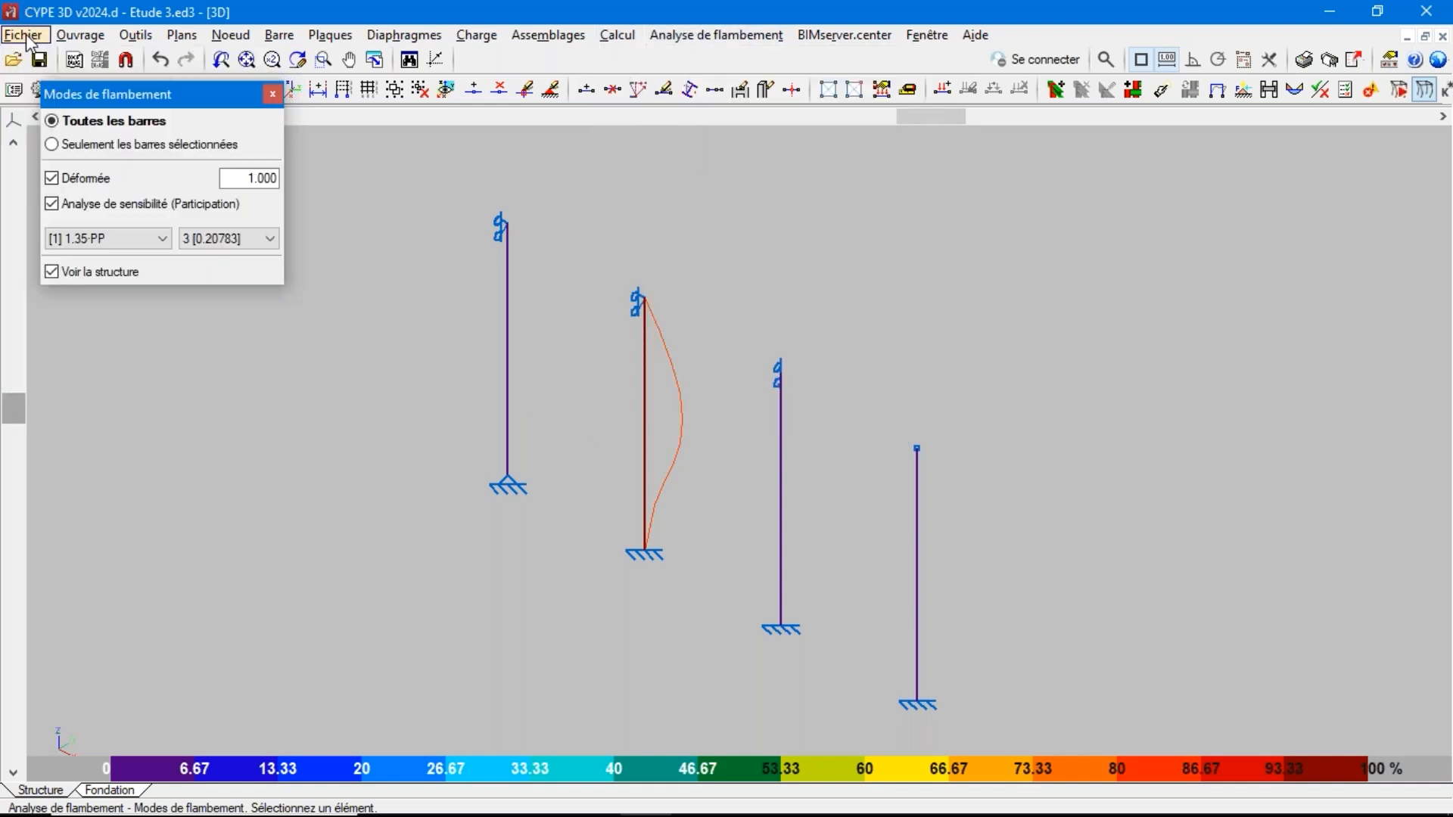
left_click(27, 39)
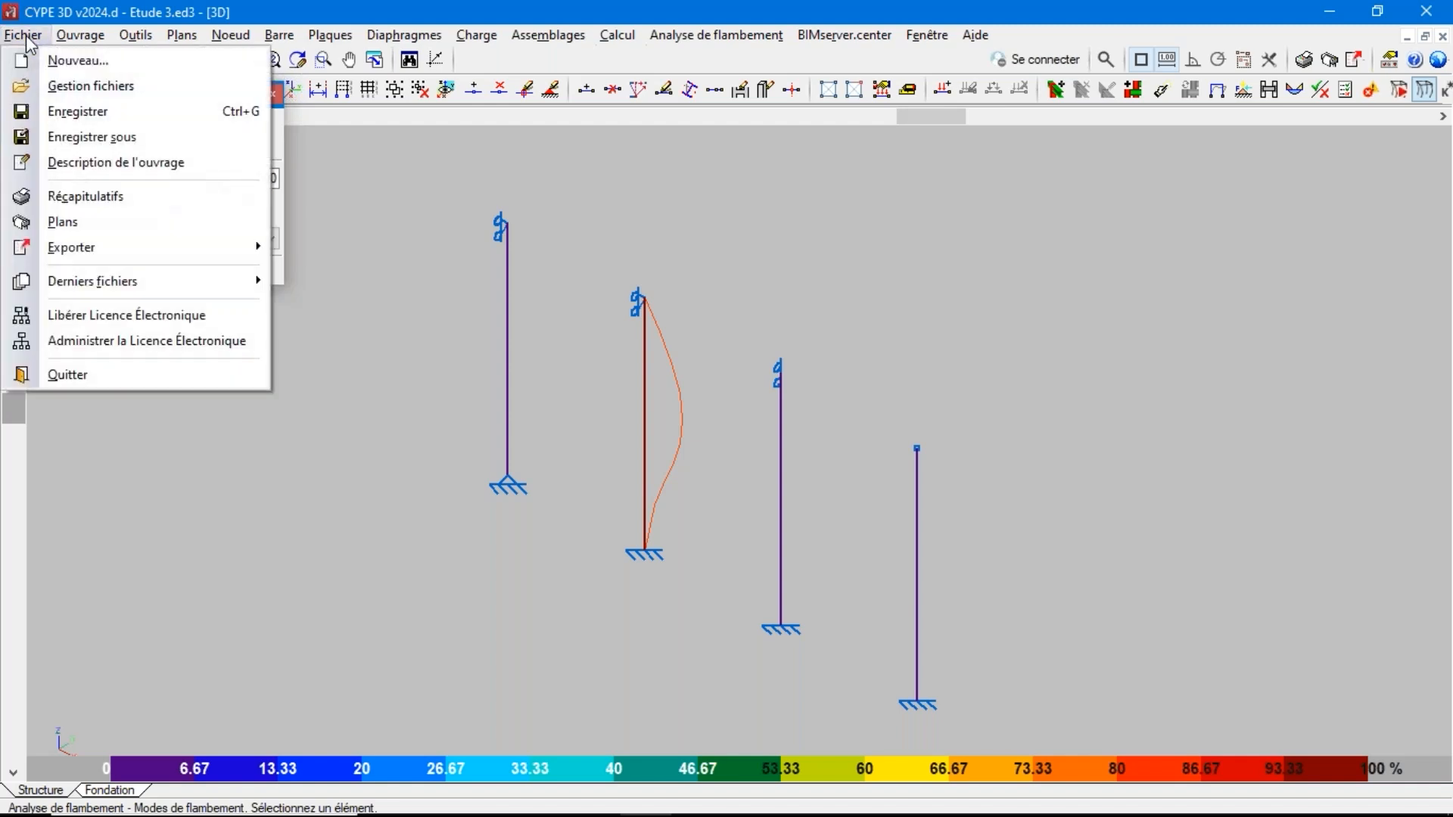
left_click(83, 86)
left_click(569, 369)
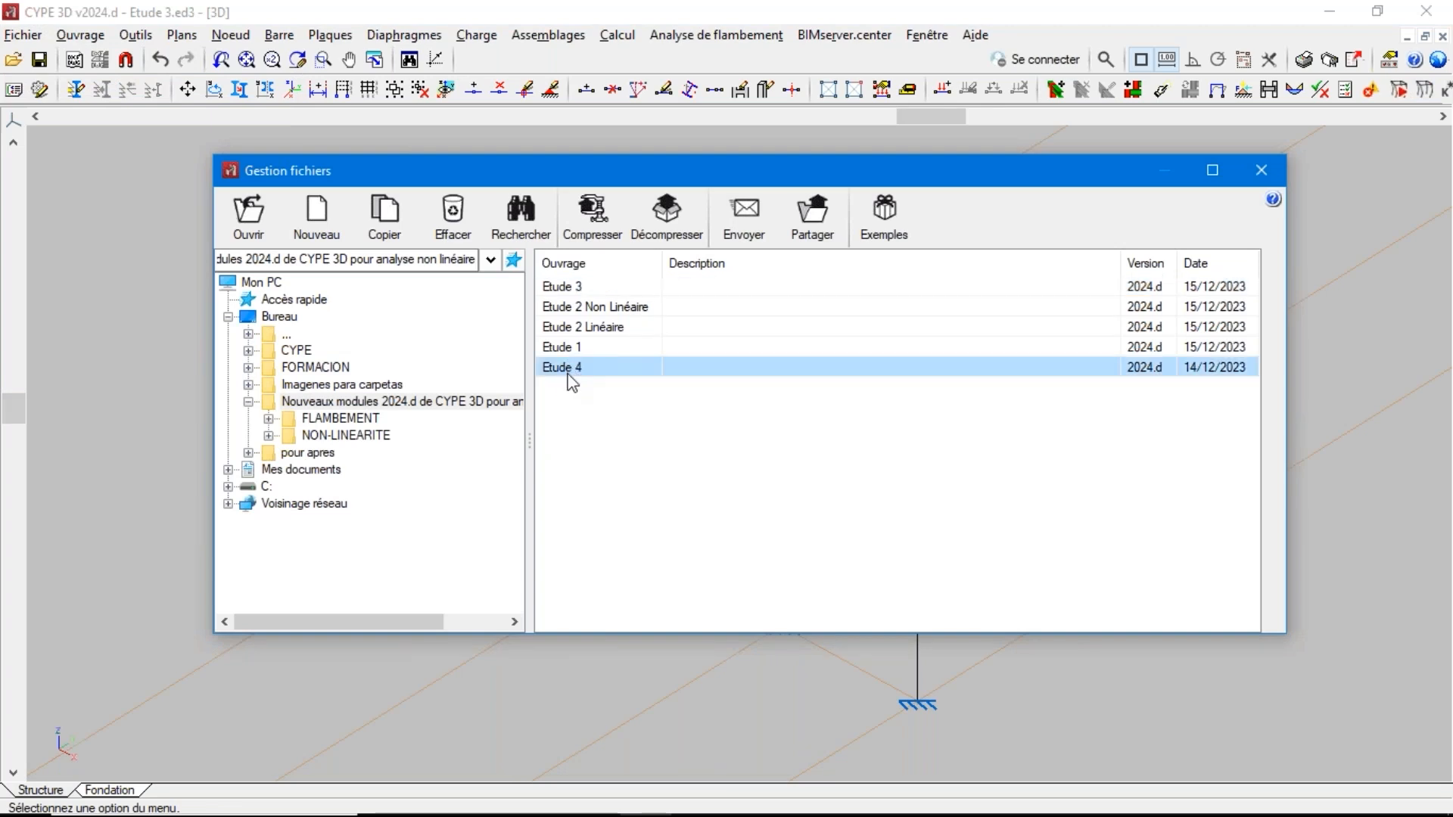
double_click(569, 374)
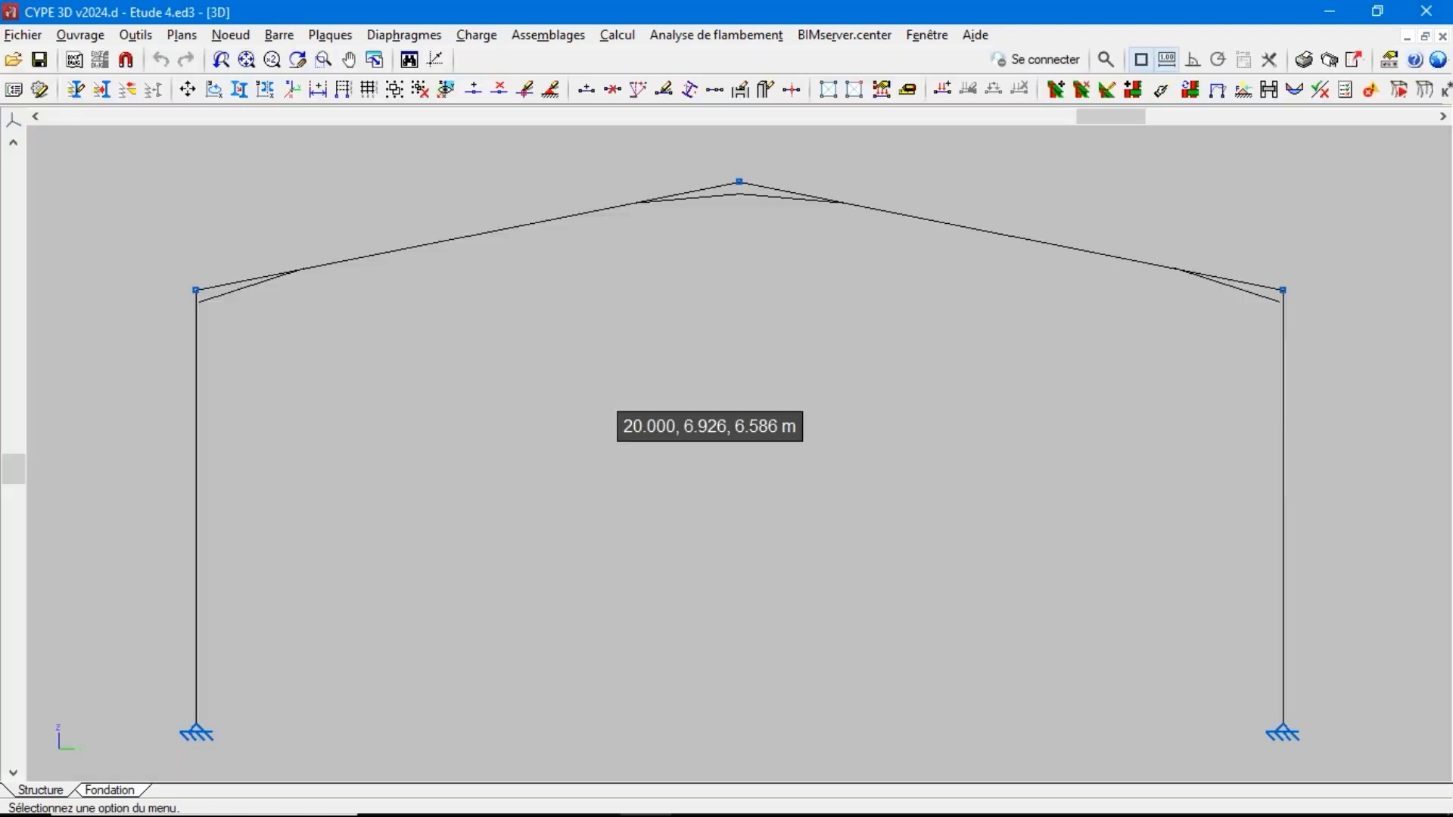
Switch to the 3D view of the whole hall and maximize its window
left_click(927, 35)
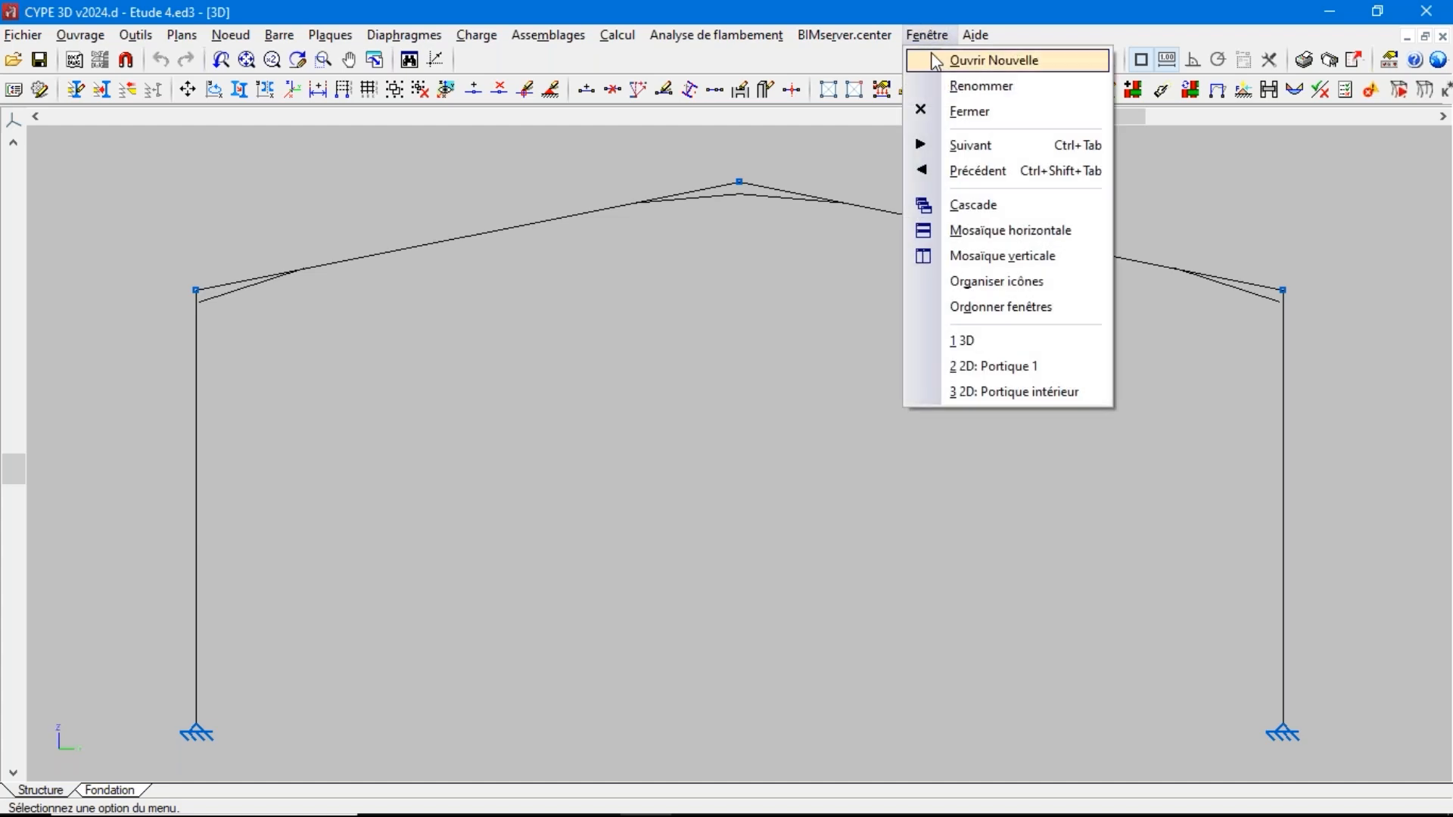
left_click(991, 342)
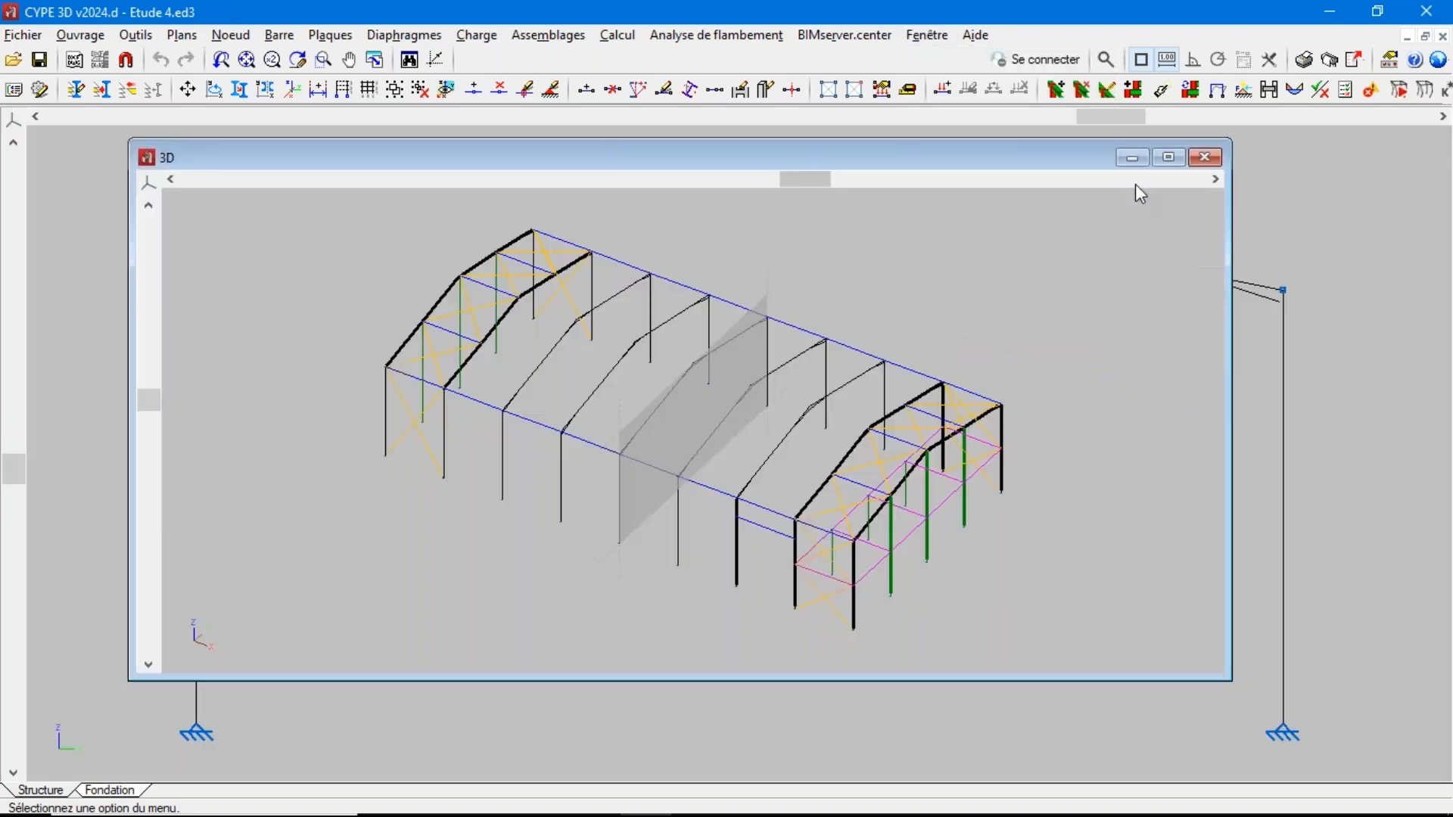
left_click(1172, 157)
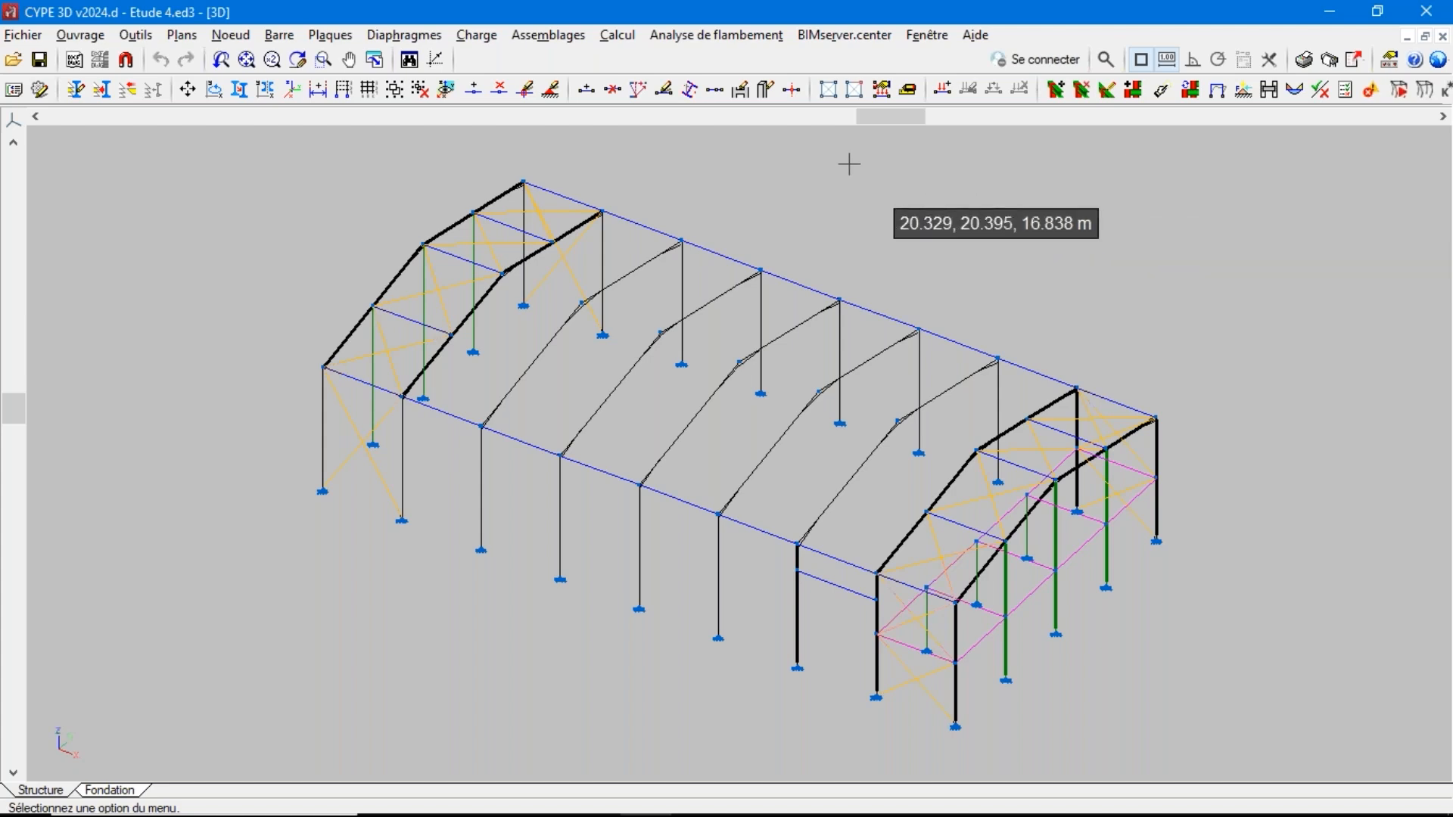
Review the additional load cases in the project's general data and close both dialogs without changes
left_click(97, 36)
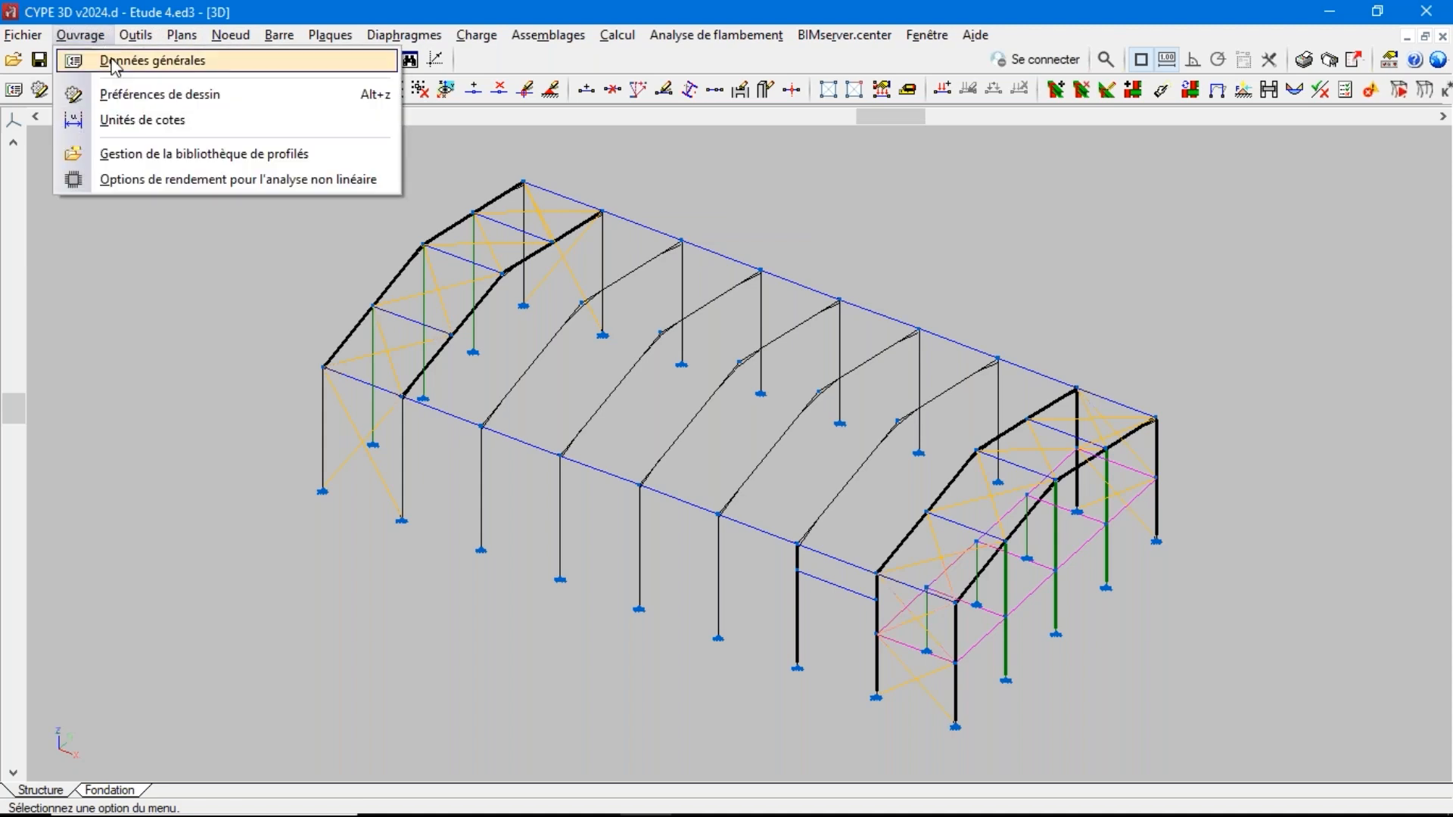
left_click(115, 61)
left_click(490, 517)
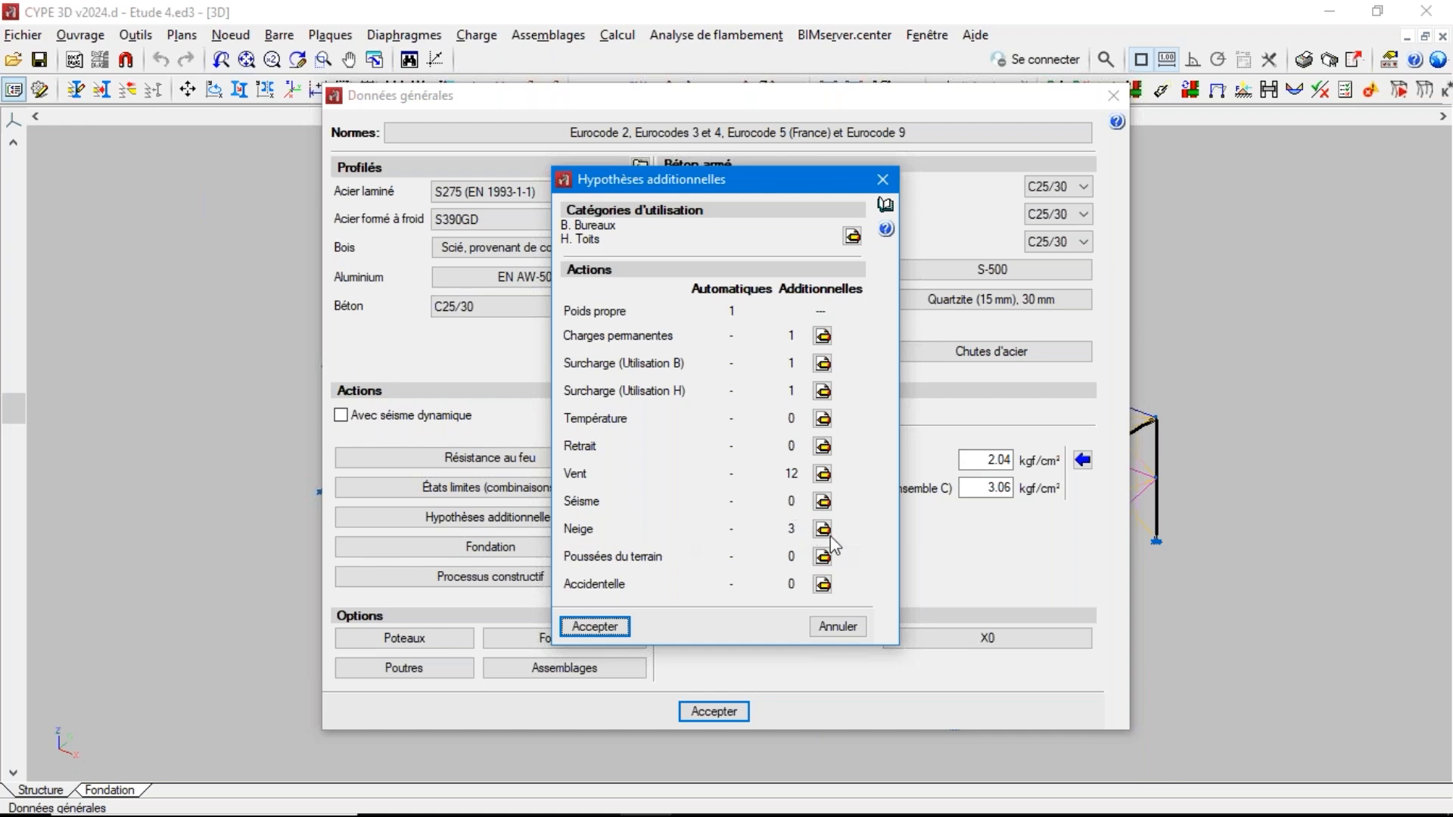
left_click(830, 627)
left_click(726, 712)
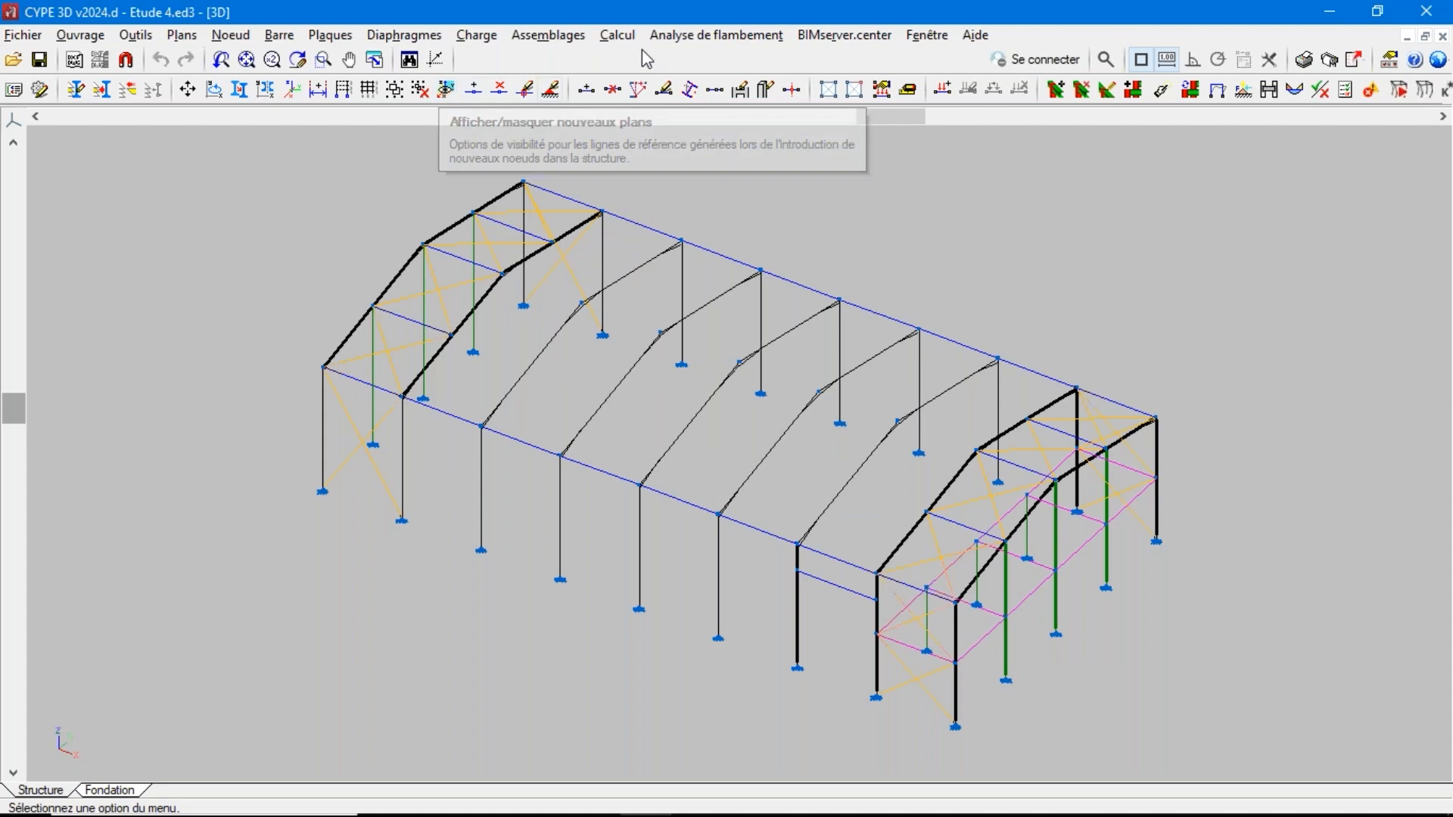
Inspect the profile description and structural behaviour of the bracing diagonals, leaving their settings unchanged
left_click(279, 34)
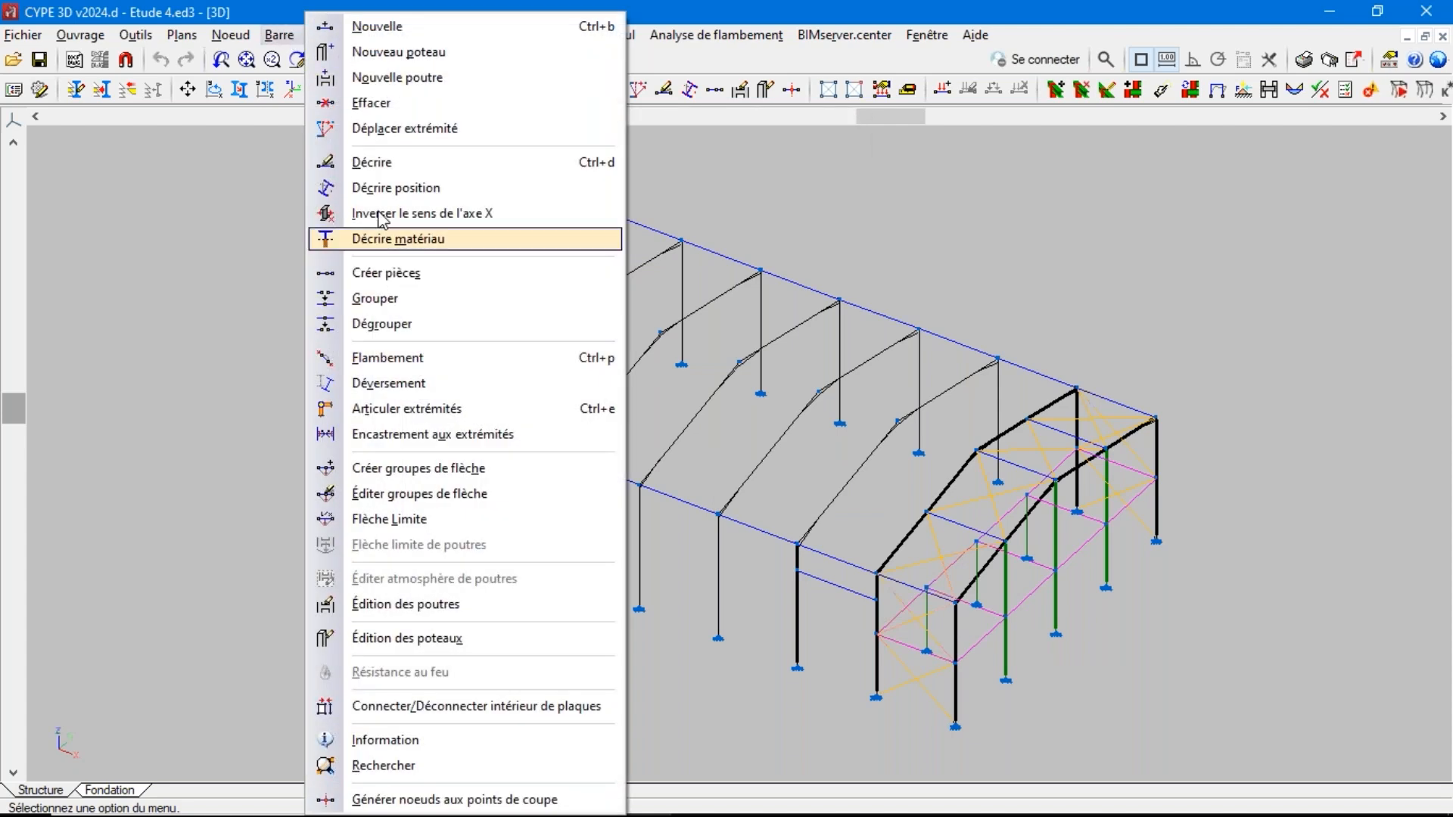
left_click(371, 162)
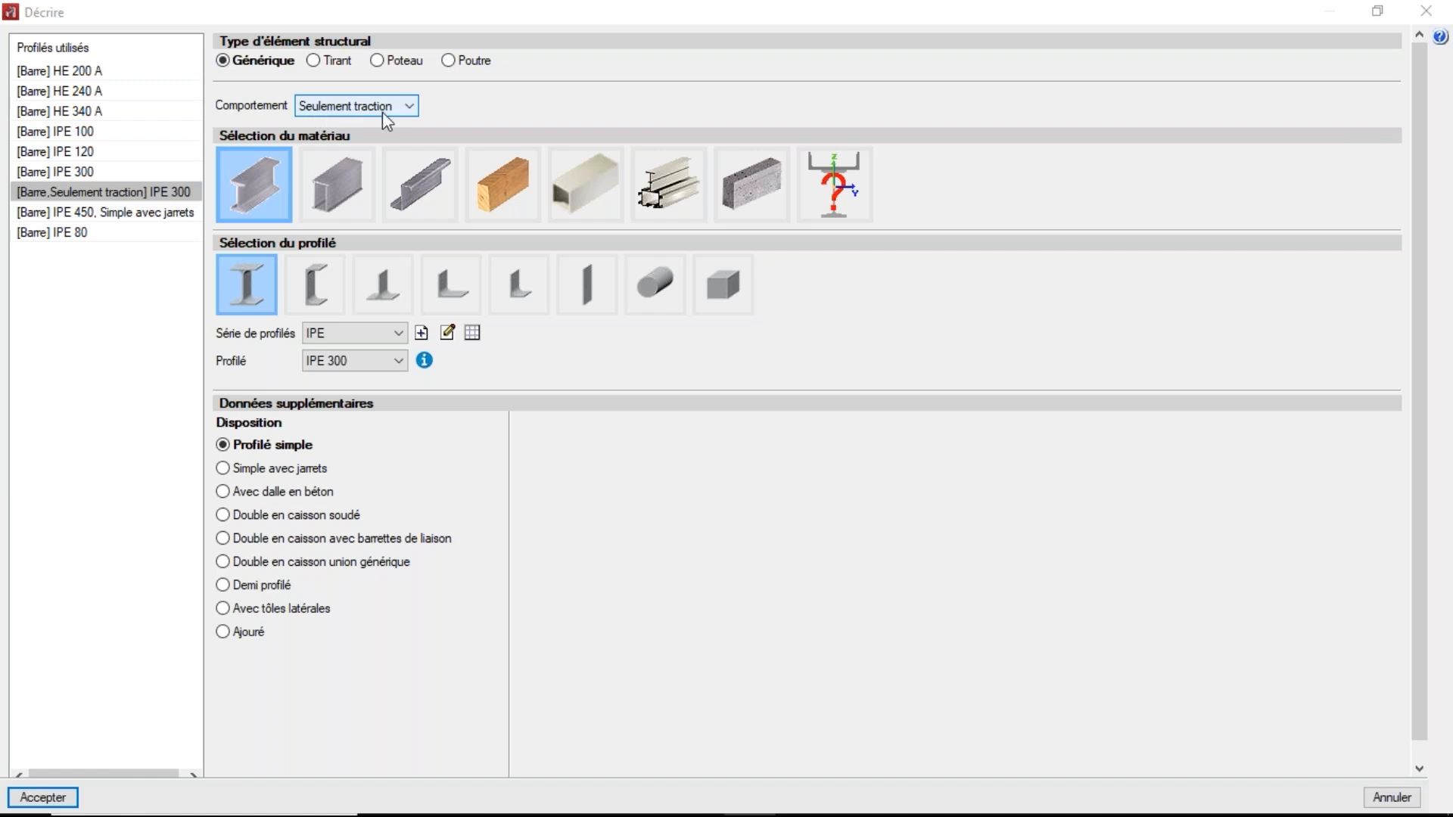
left_click(1436, 17)
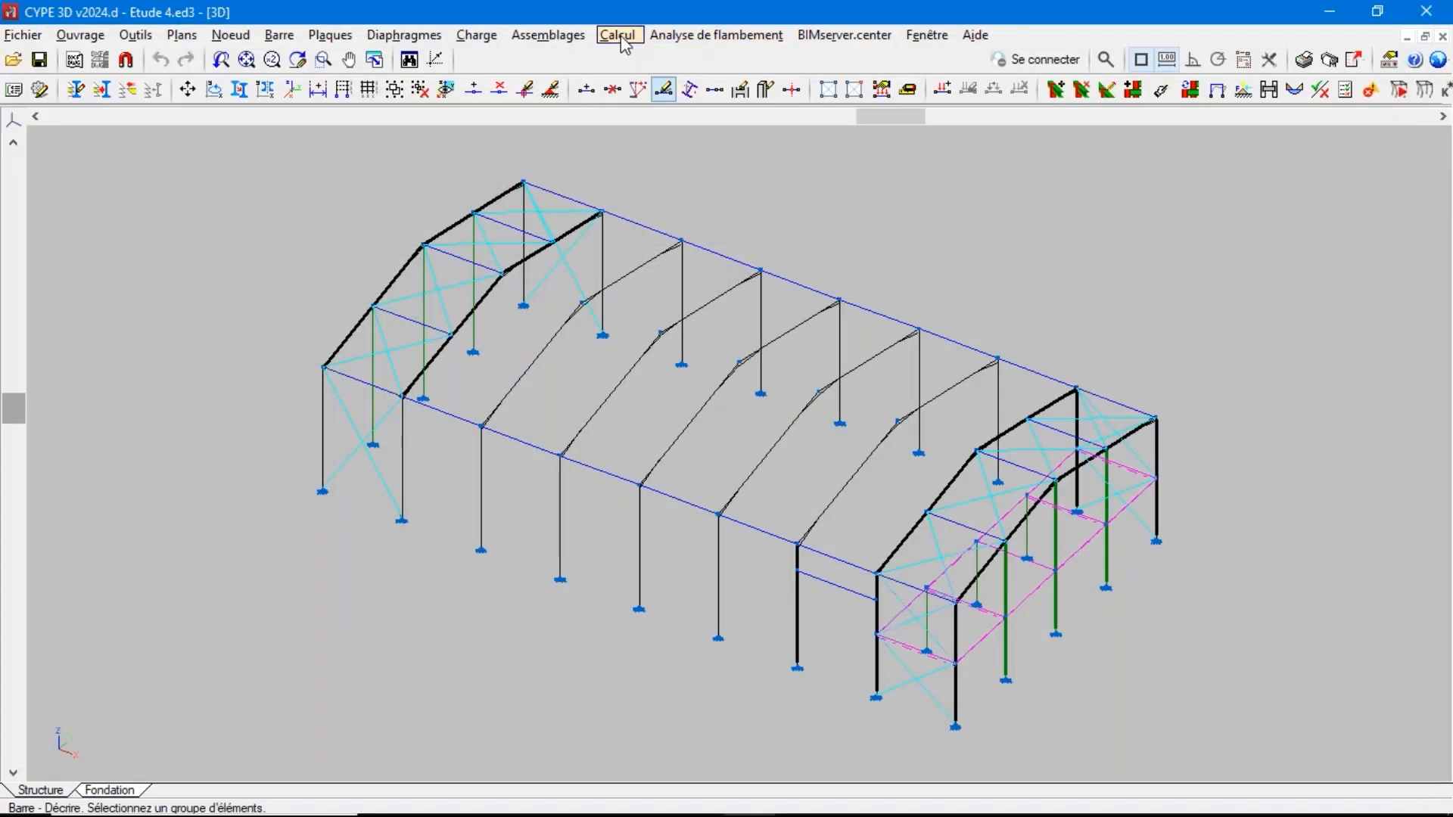
left_click(685, 38)
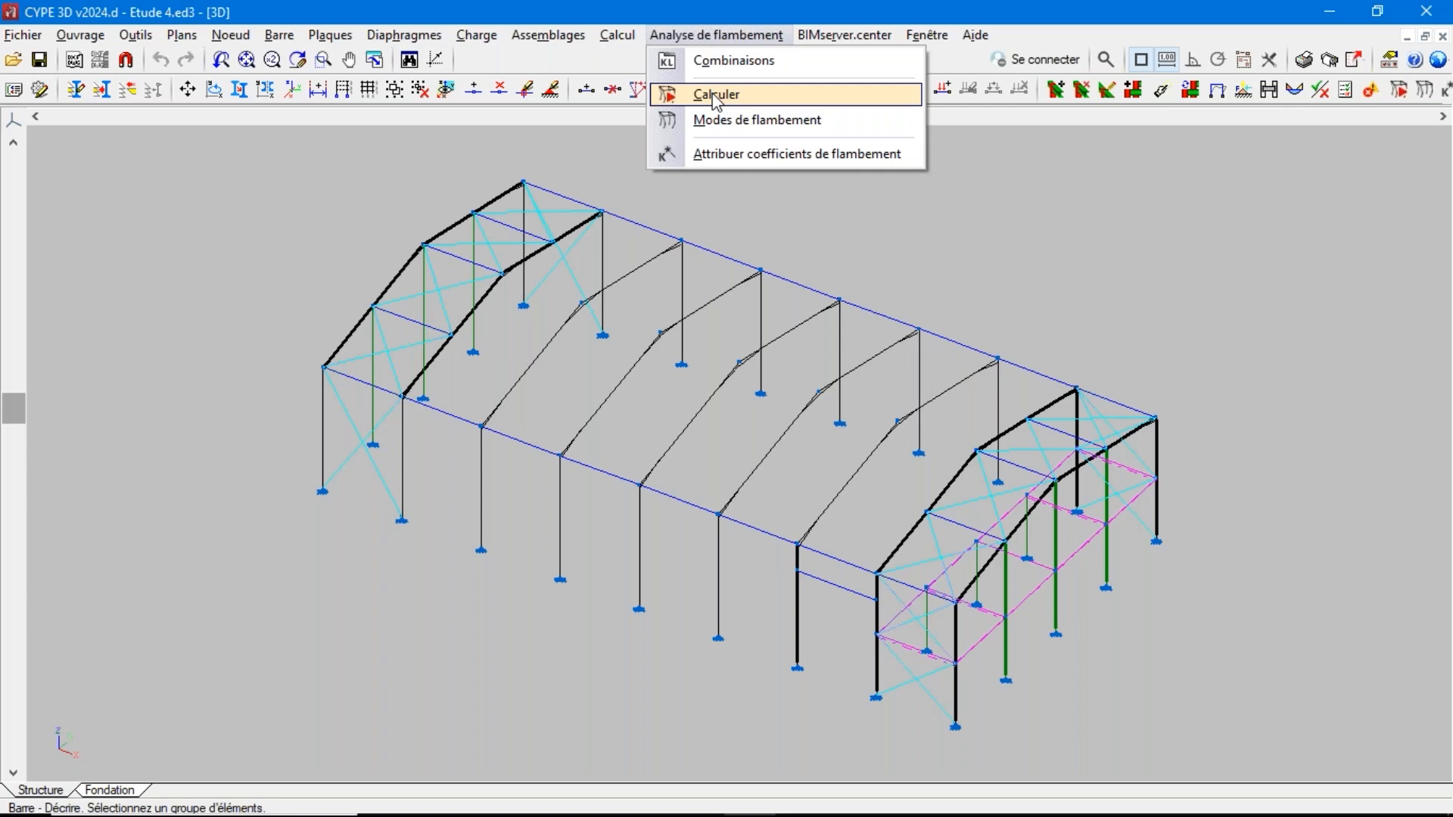
left_click(510, 6)
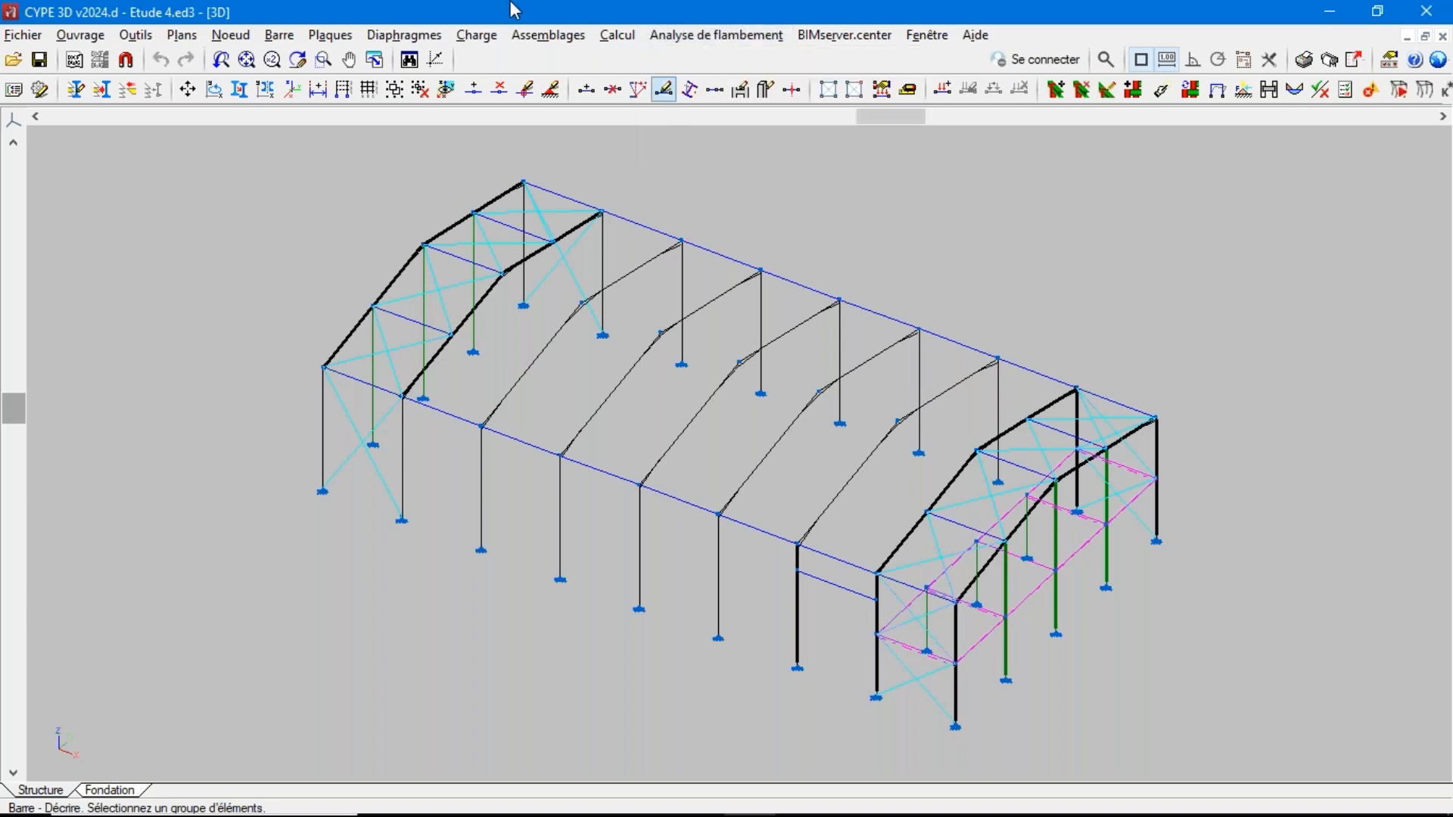
Display the bars' assigned buckling coefficients and examine them on the interior frames and the far braced end bay
left_click(287, 35)
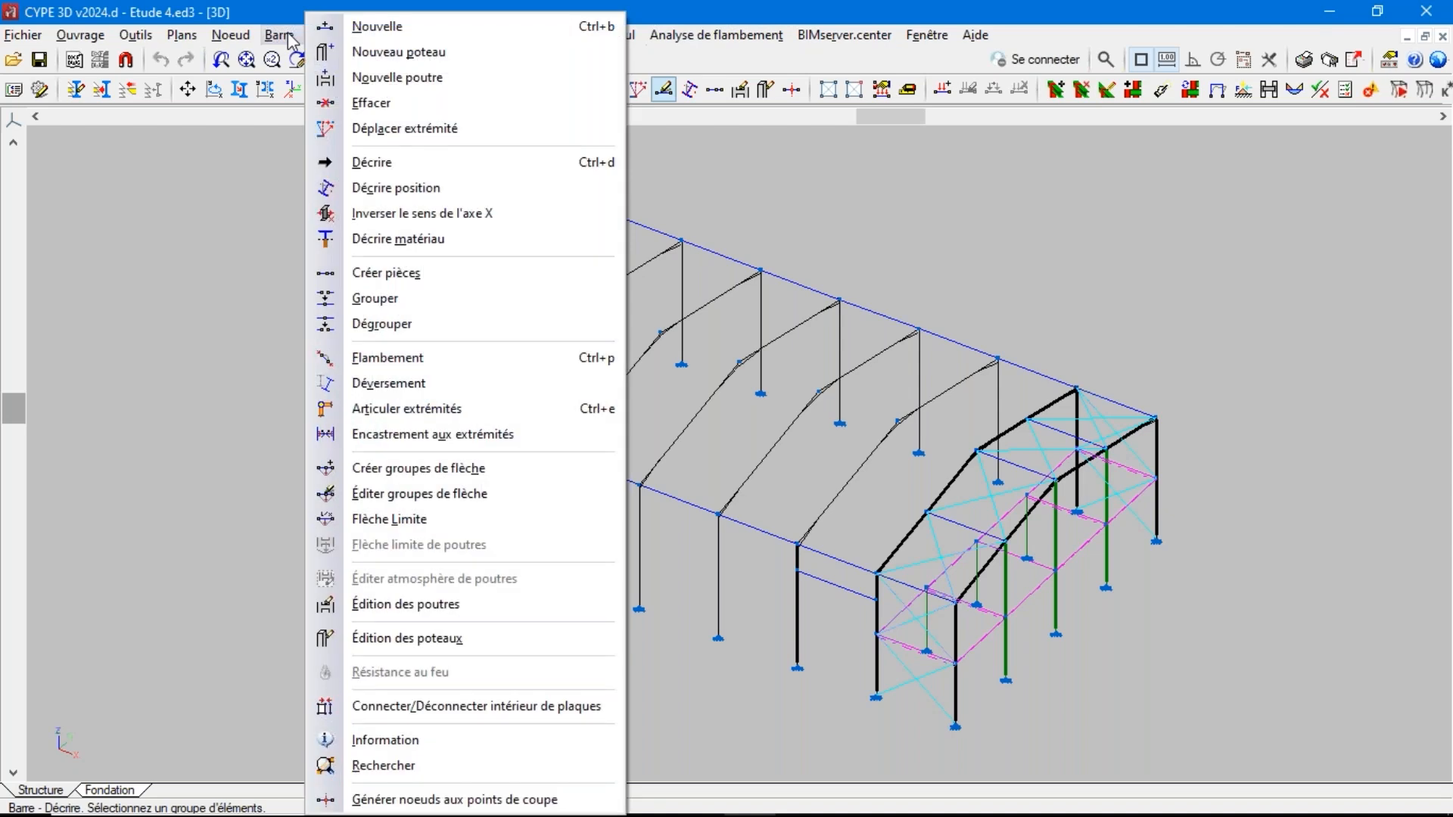
left_click(325, 358)
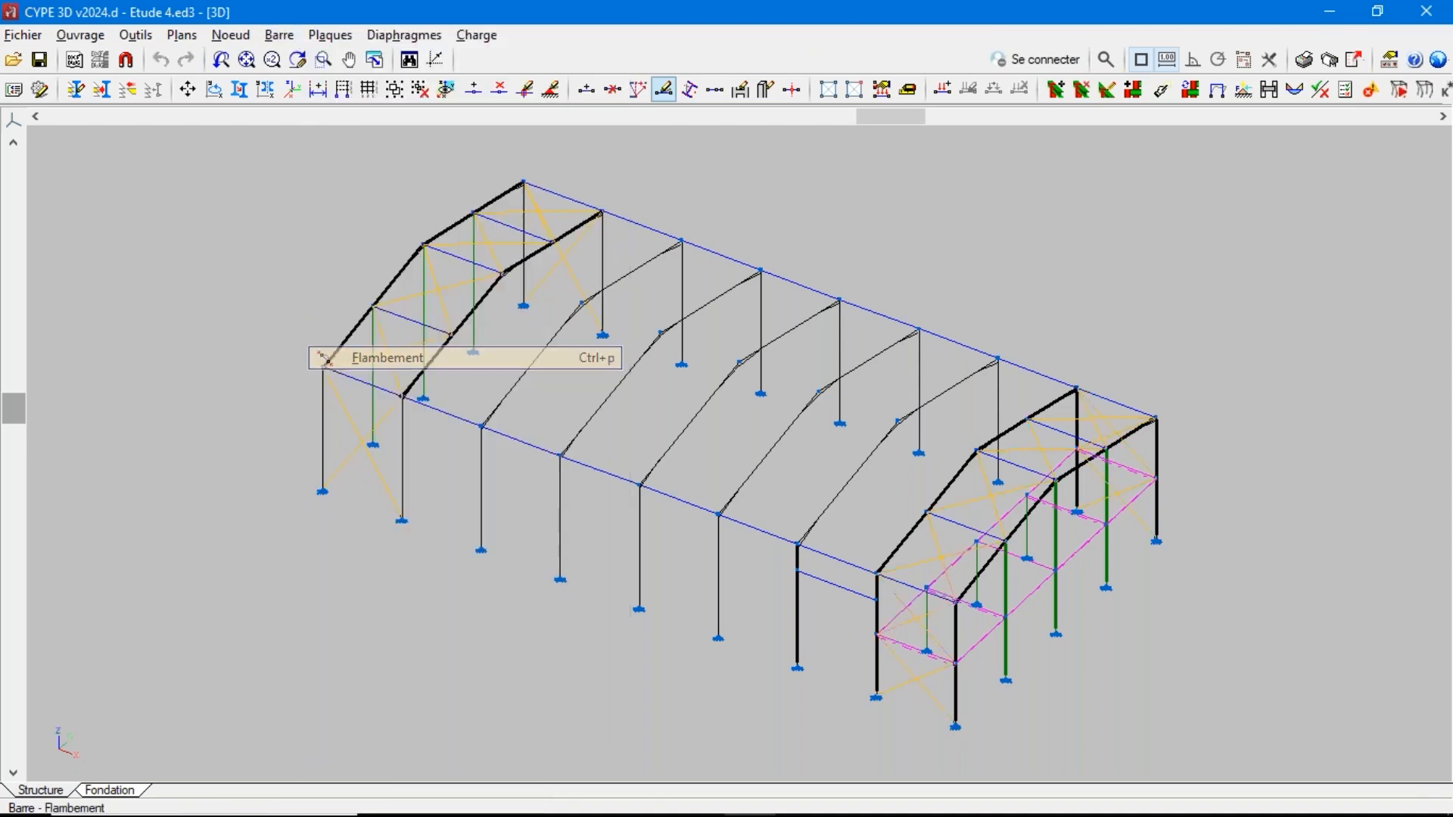
scroll(573, 424, "up", 6)
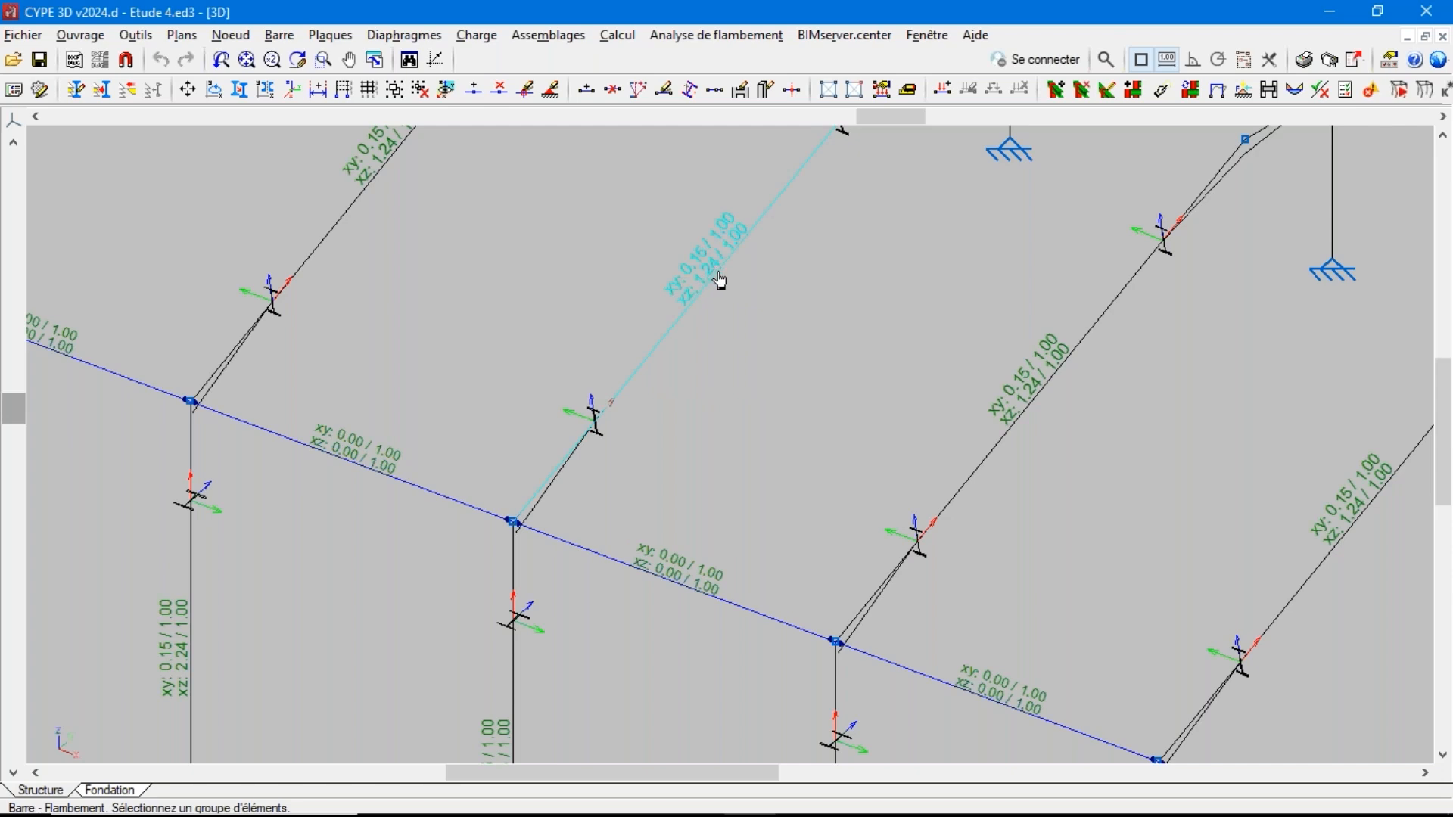
scroll(826, 431, "down", 7)
scroll(313, 367, "up", 4)
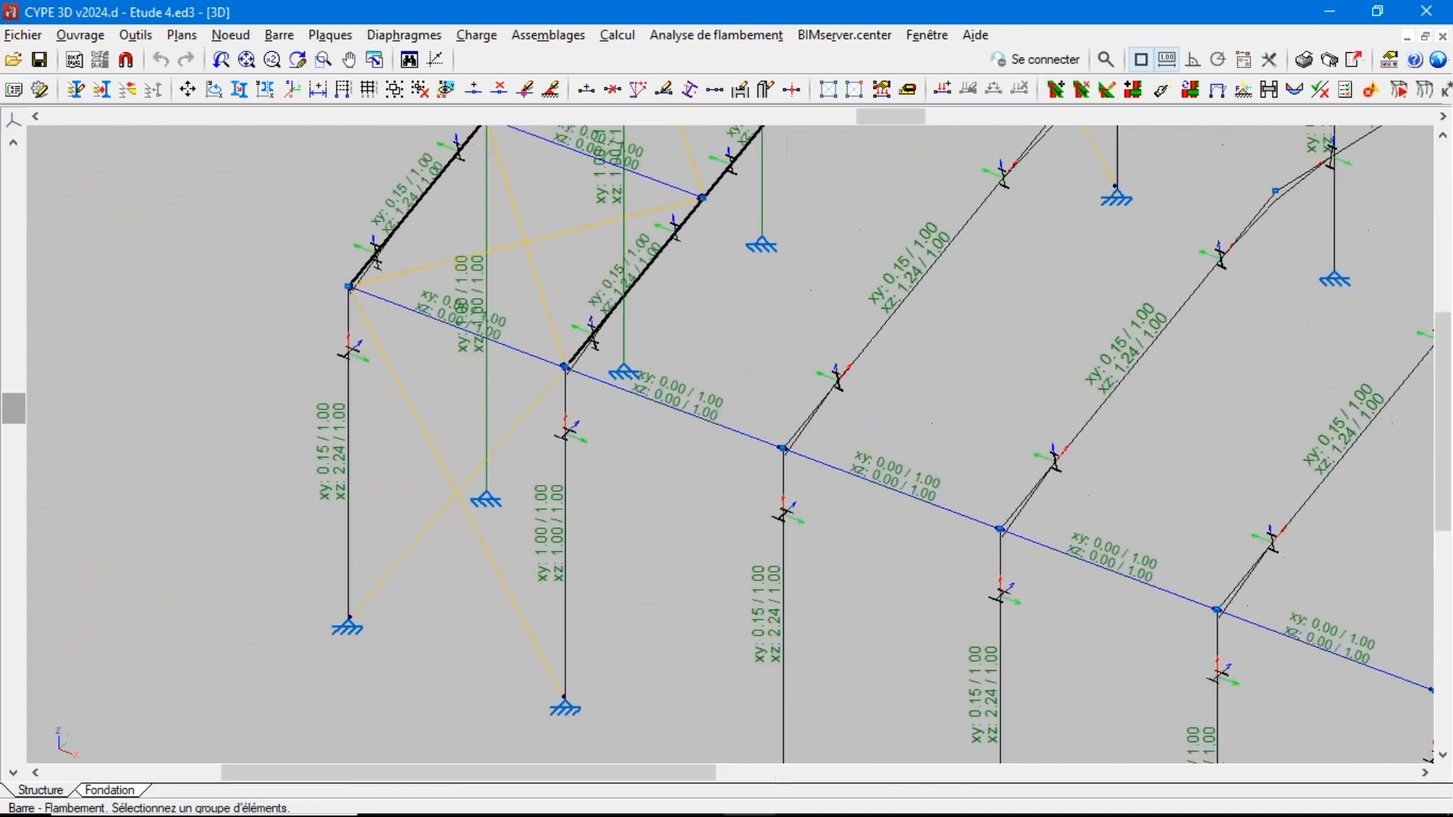
scroll(305, 376, "up", 2)
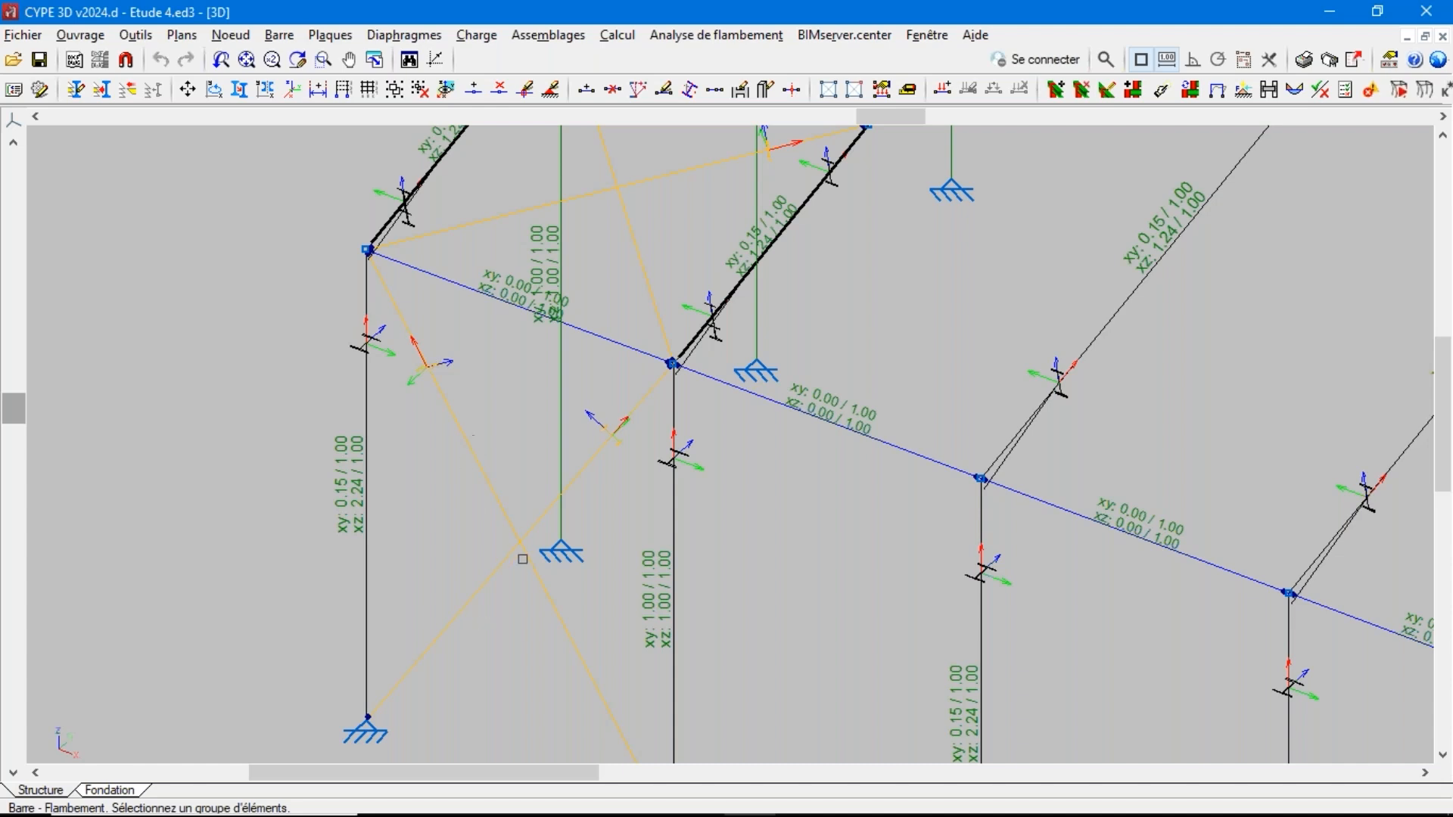
scroll(261, 522, "down", 2)
scroll(258, 518, "down", 4)
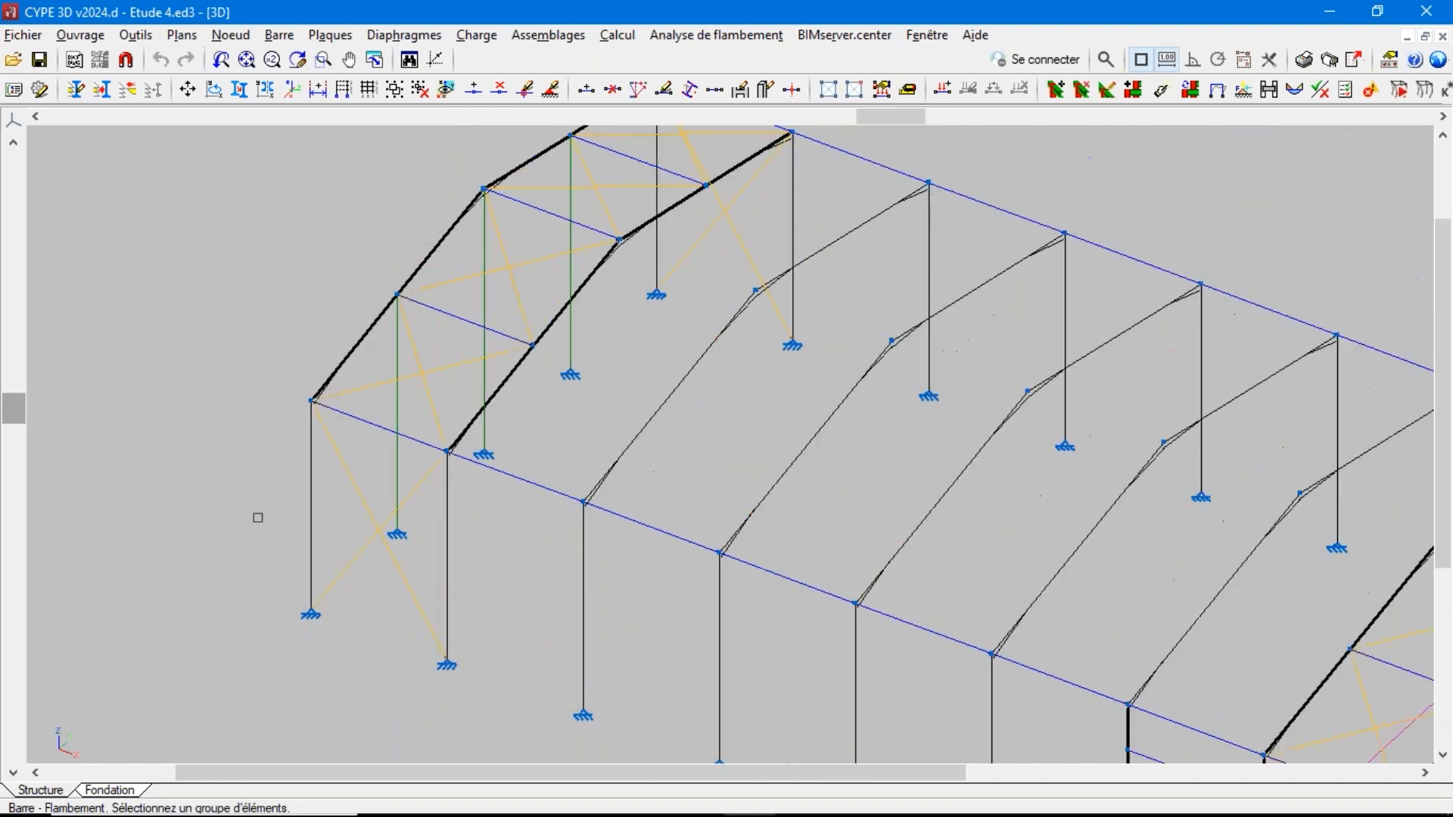
Examine the buckling coefficients on the columns, rafters and rails at the near gable end
scroll(995, 725, "up", 1)
scroll(996, 725, "up", 4)
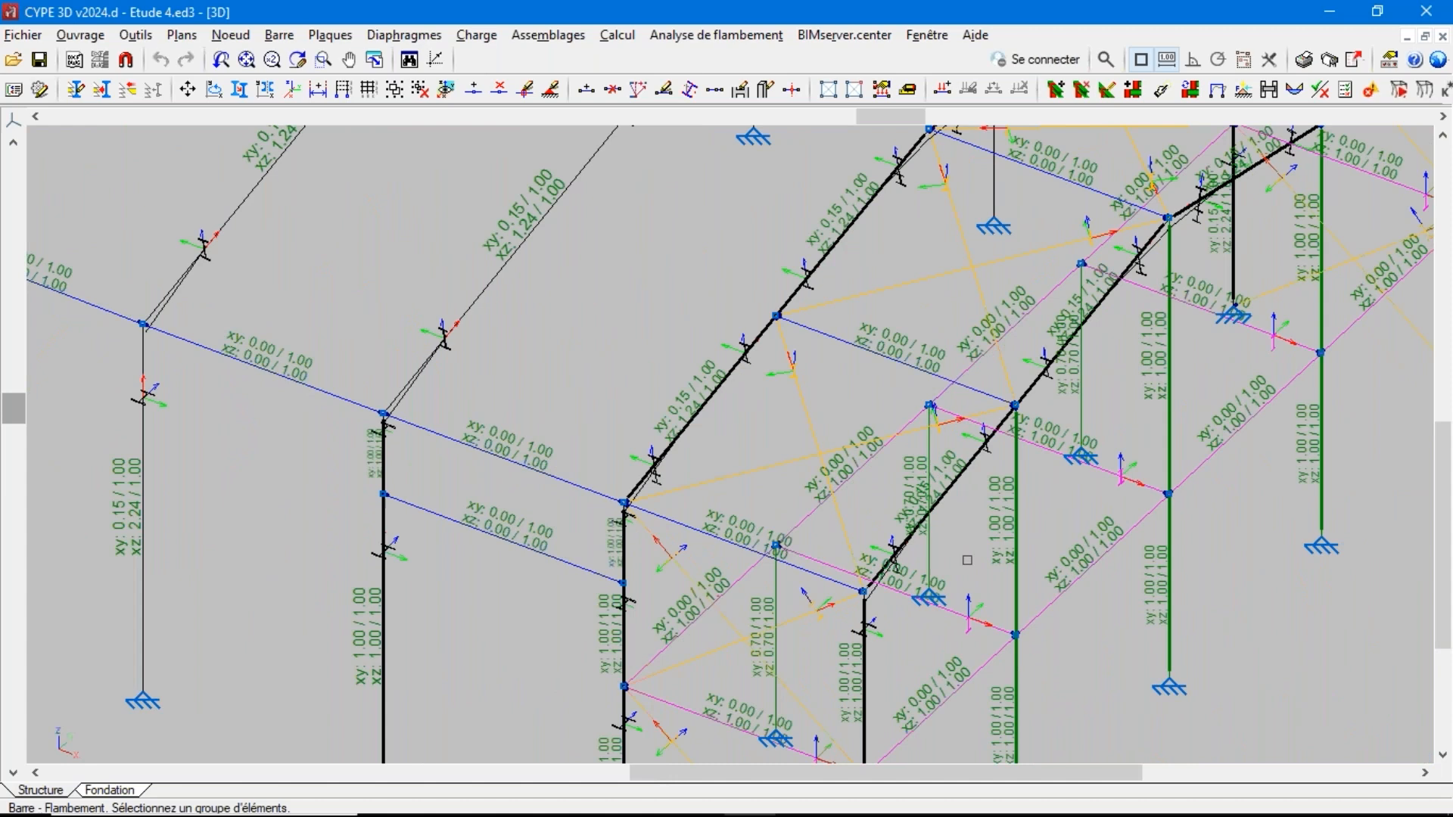
scroll(965, 559, "down", 3)
scroll(967, 560, "up", 1)
scroll(967, 560, "up", 2)
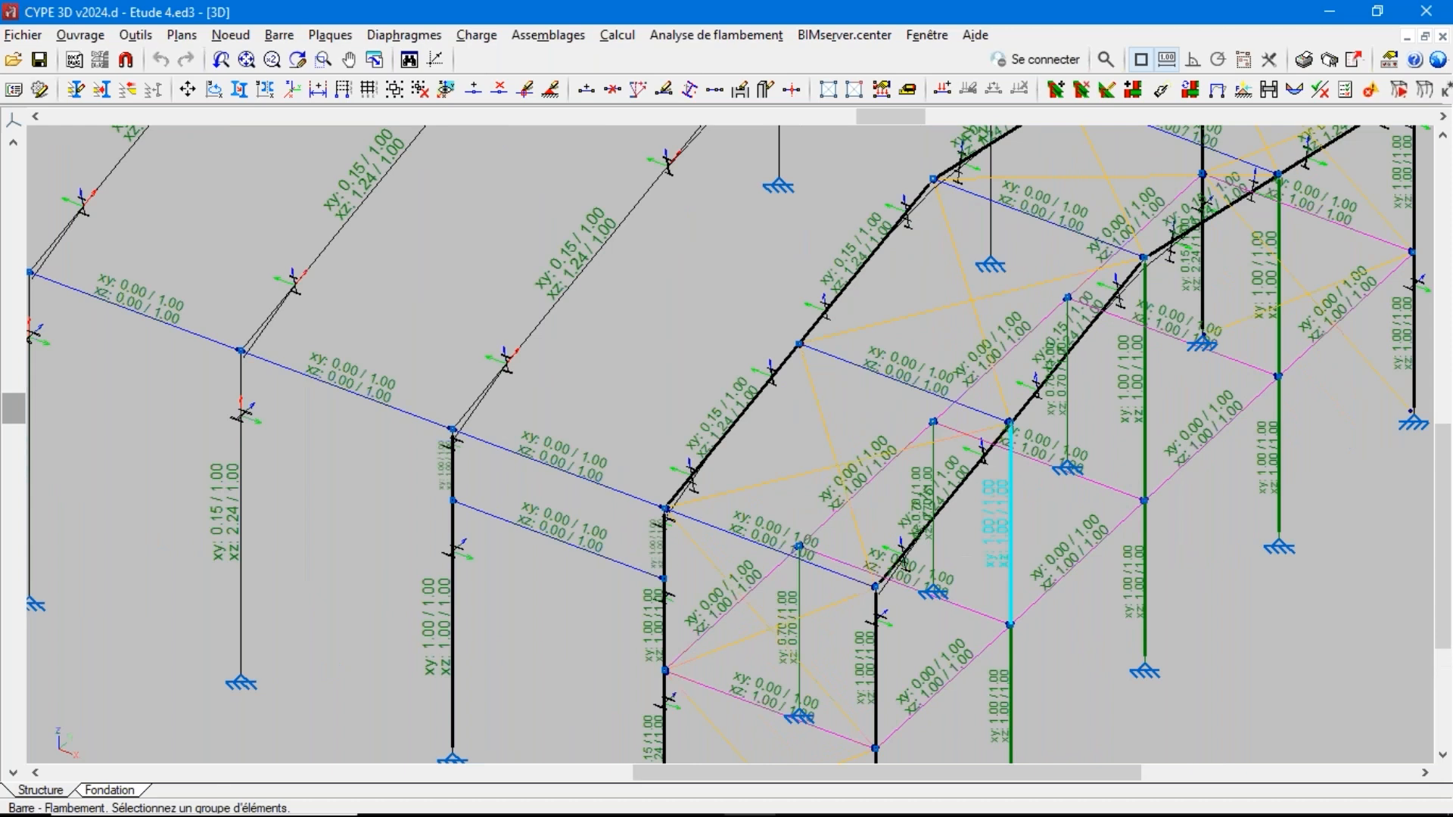
Try allowing buckling coefficient updates in planes xy and xz for an interior frame column, turn xy off again and cancel
left_click(279, 35)
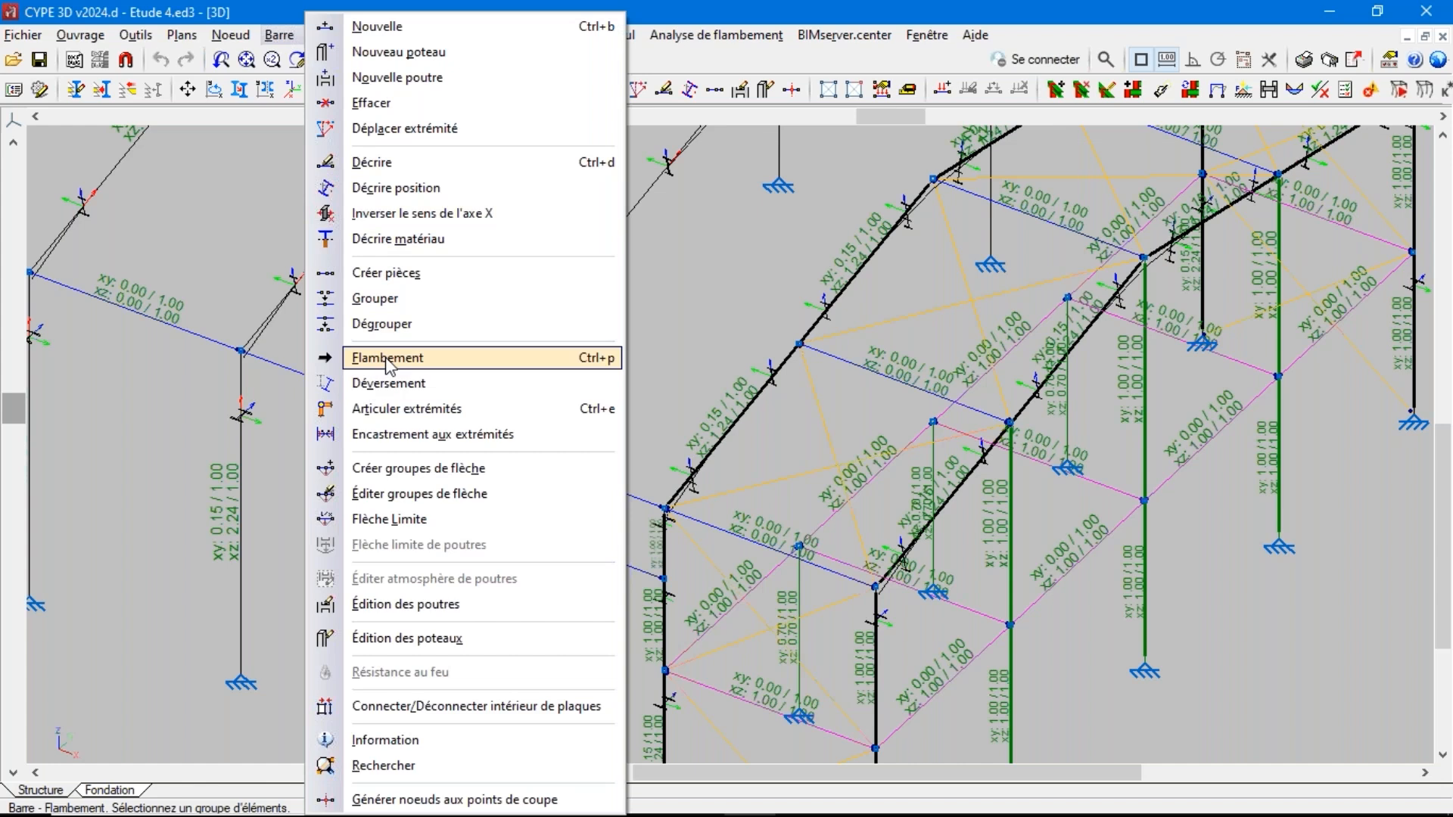
left_click(387, 358)
left_click(242, 486)
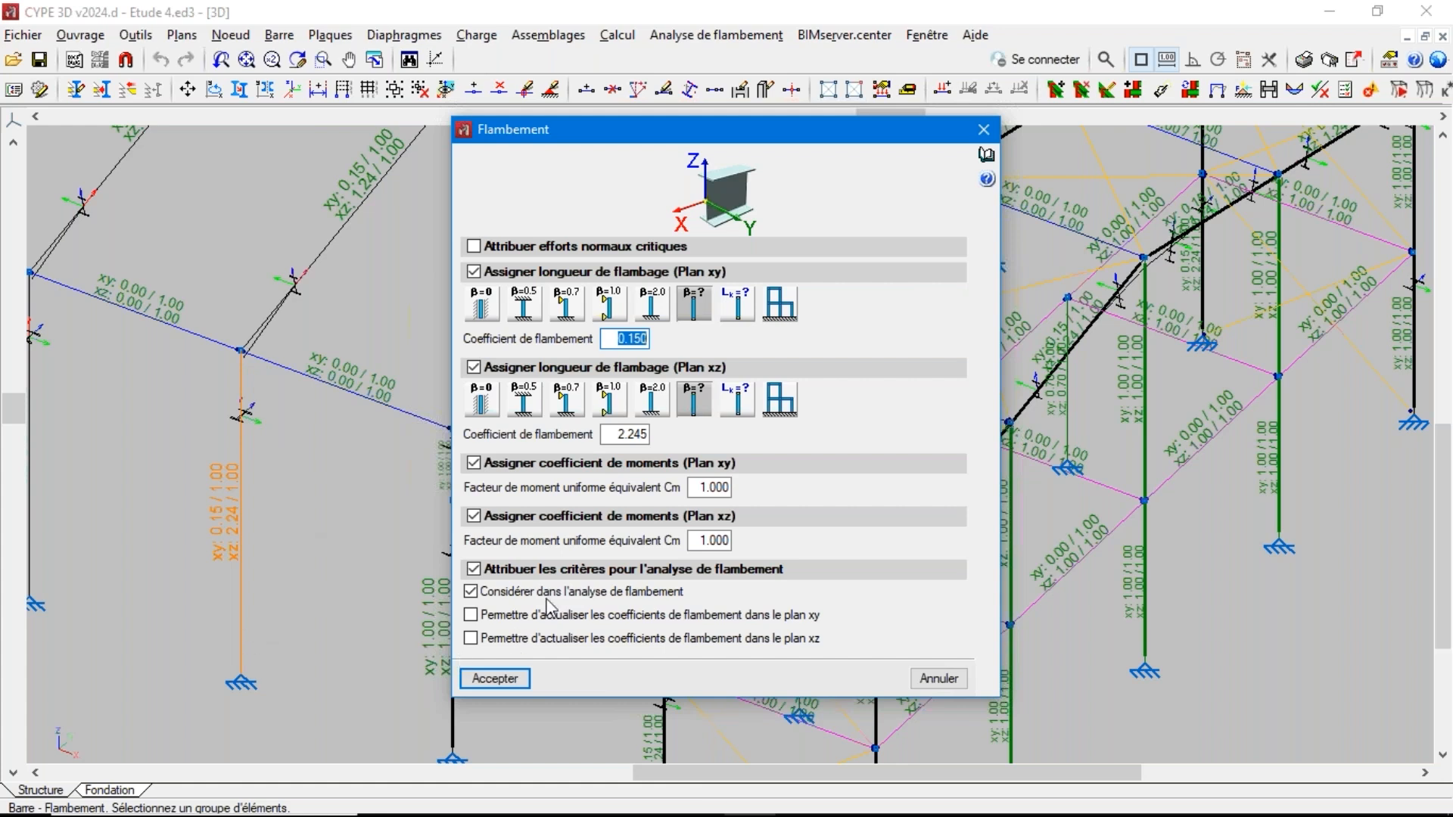
left_click(502, 619)
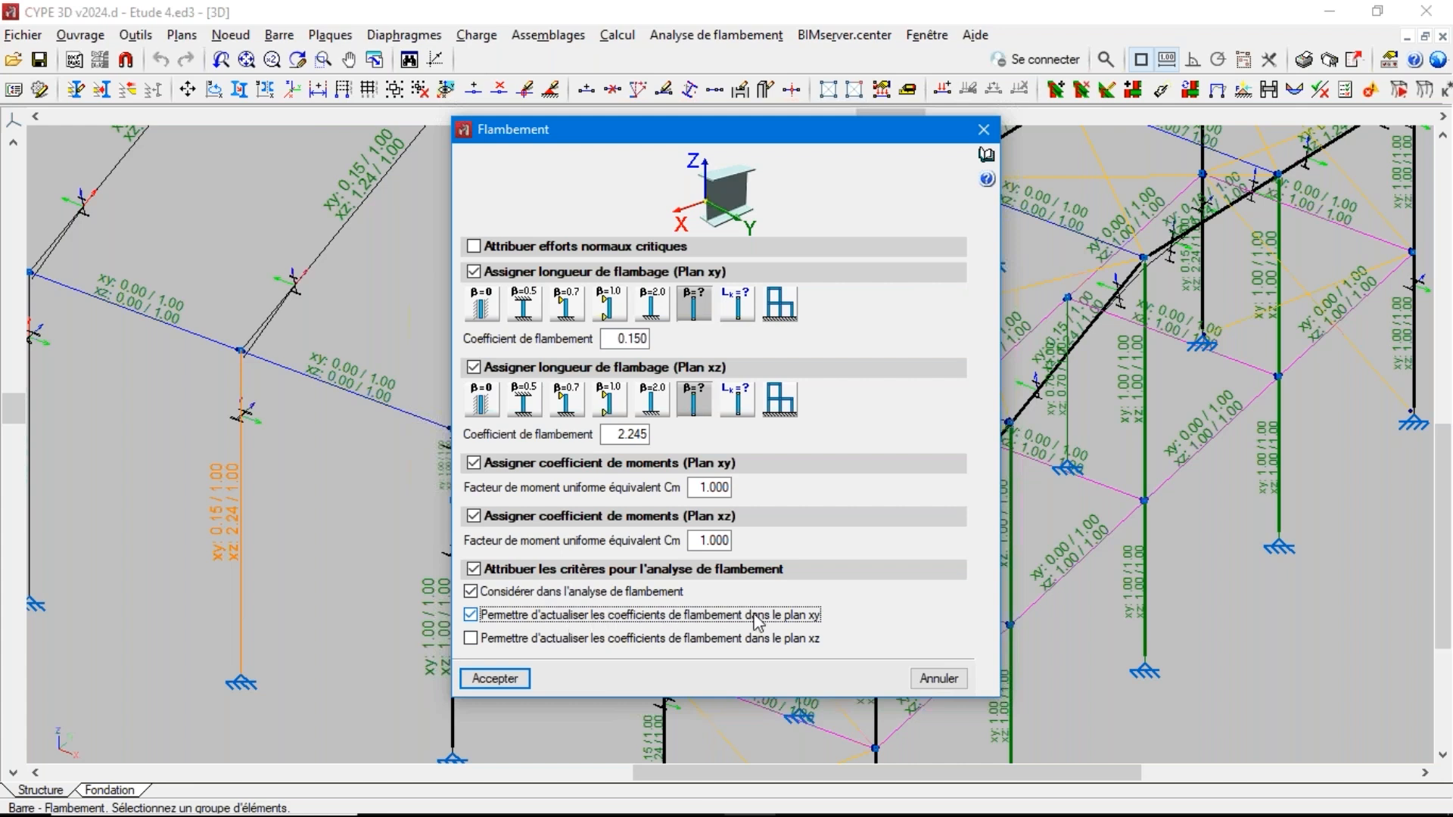
left_click(492, 639)
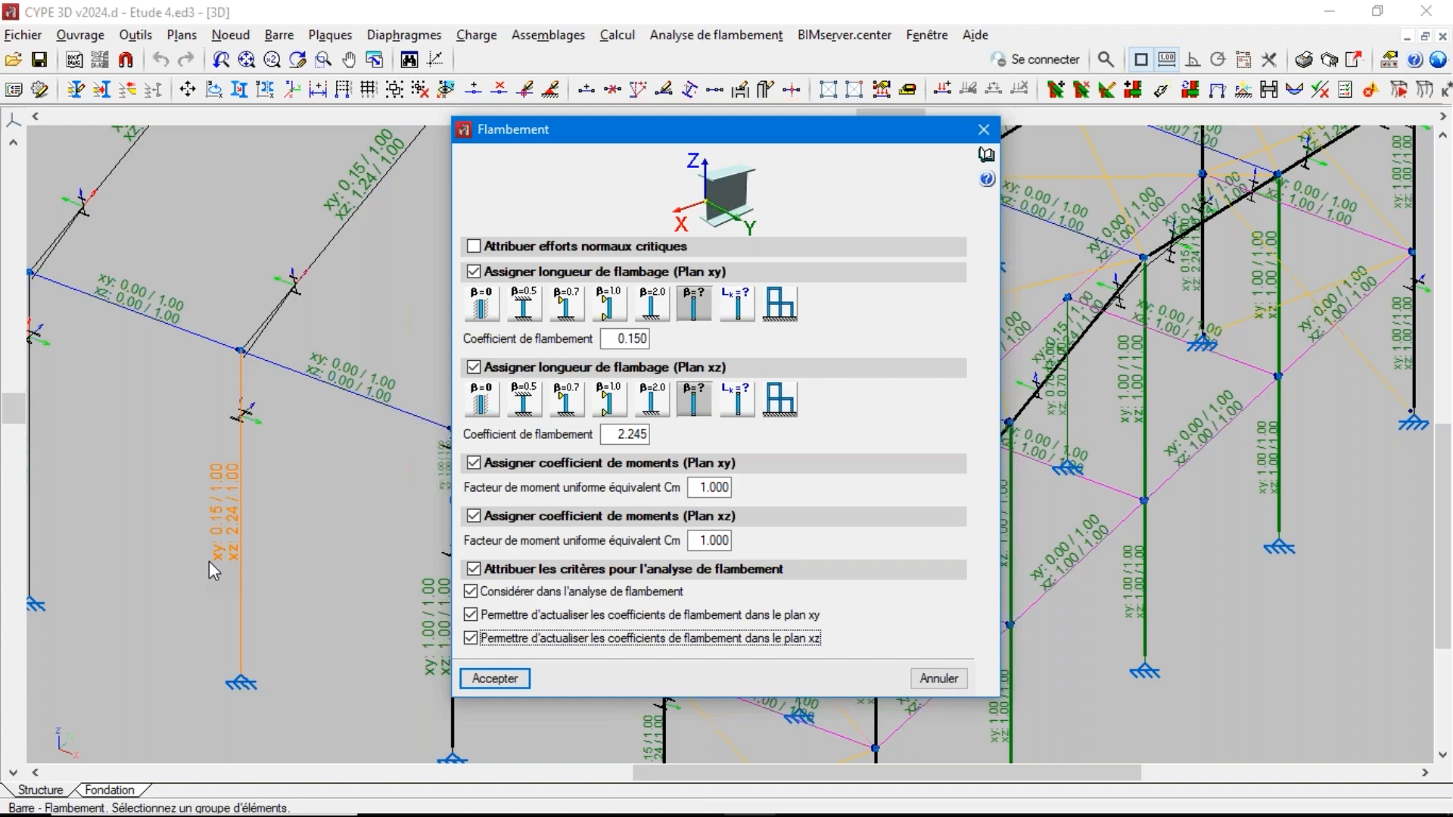
left_click(471, 614)
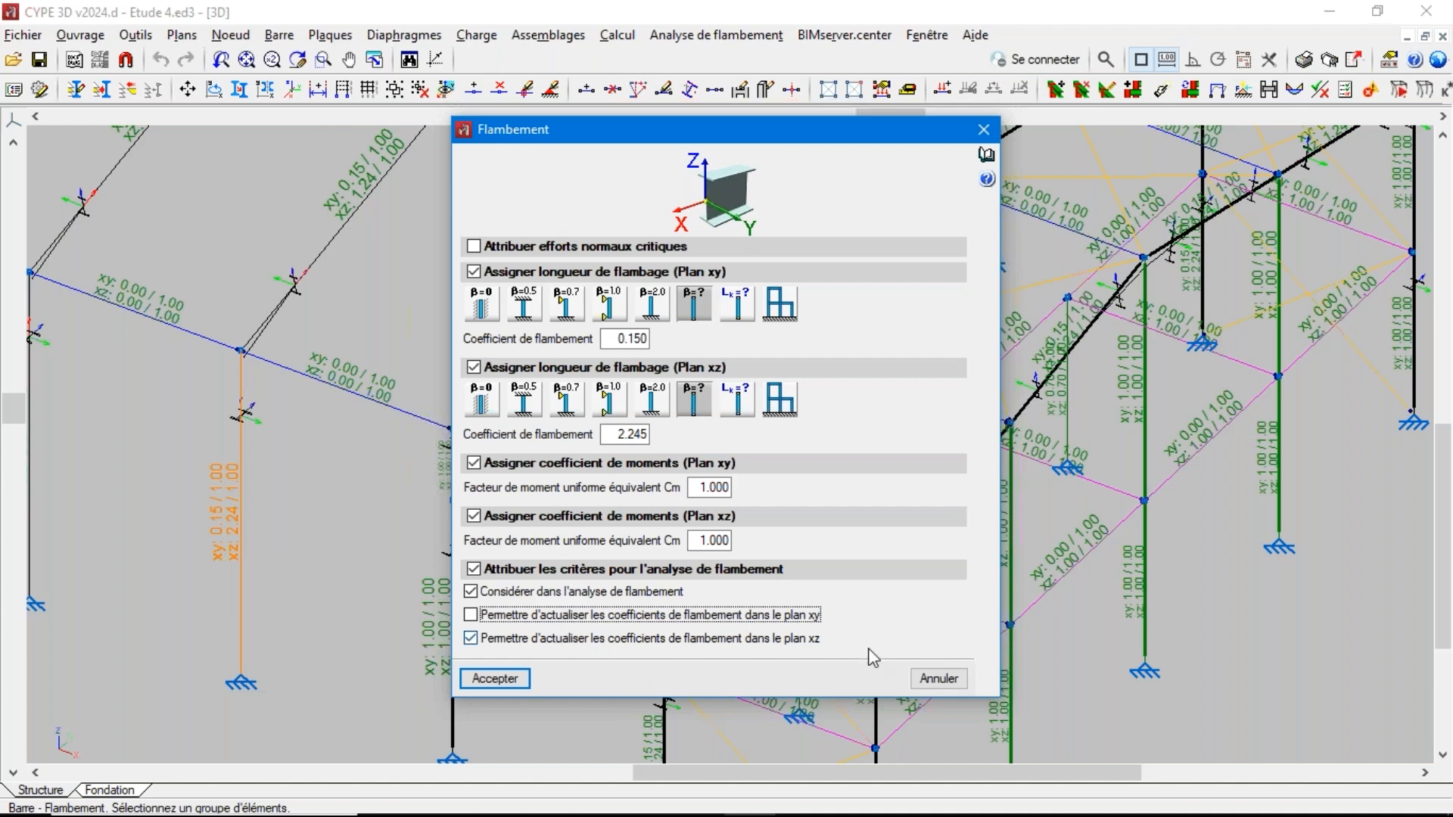
left_click(937, 677)
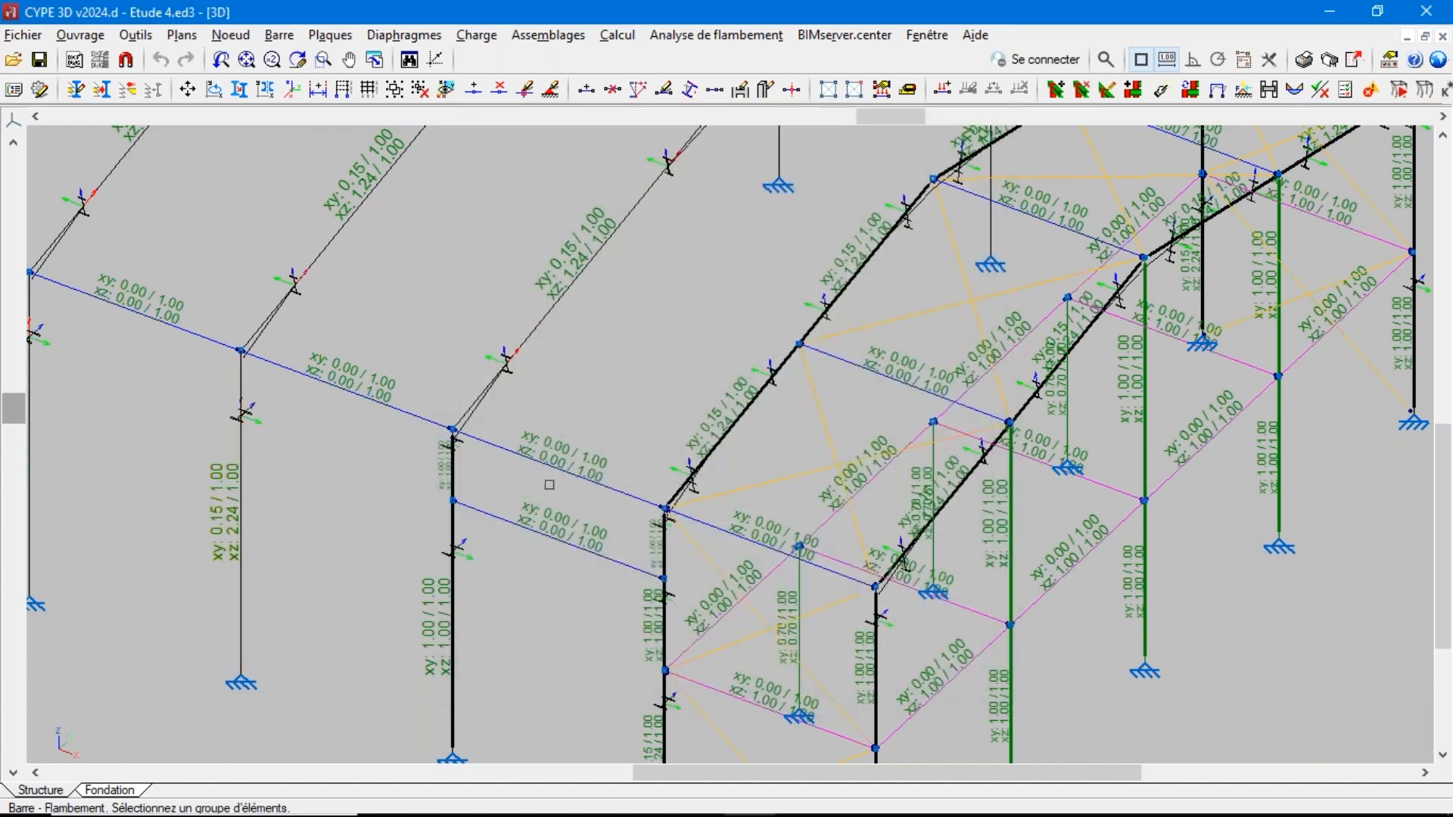